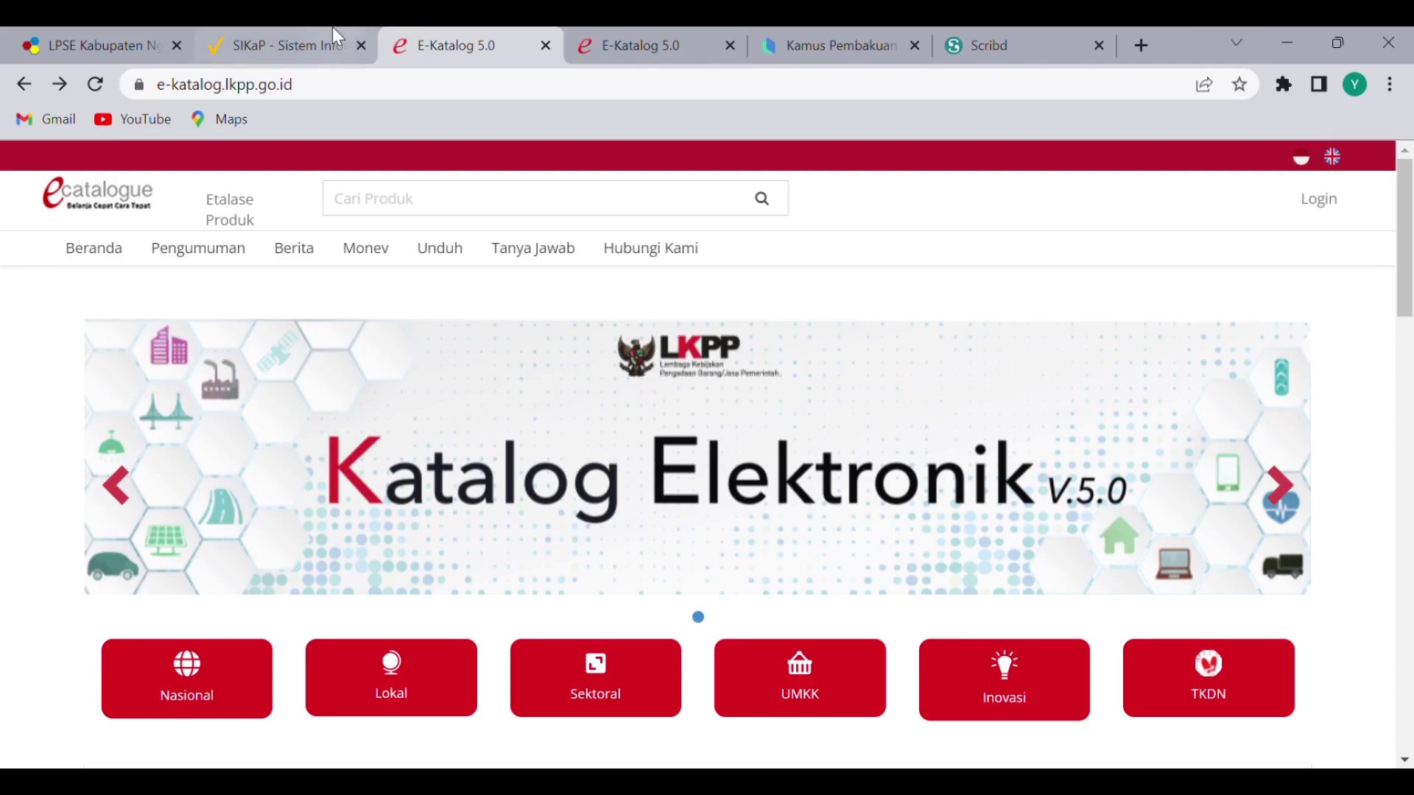
Switch from E-Katalog, via SIKaP, to the LPSE Kabupaten Nganjuk portal home page
click(319, 40)
click(127, 46)
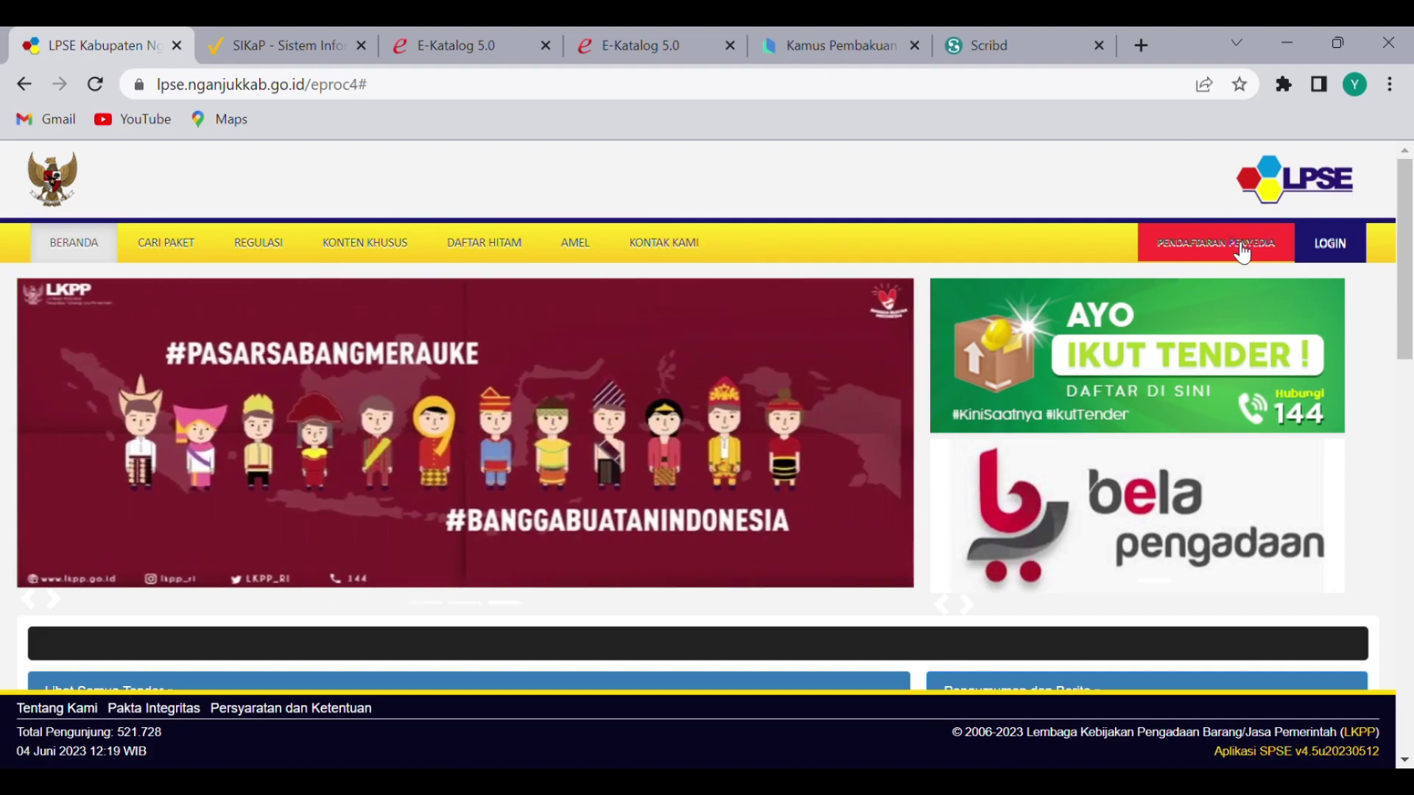
View SIKaP's PENDAFTARAN PENYEDIA email registration page, then go back to the SIKaP welcome page
click(1242, 252)
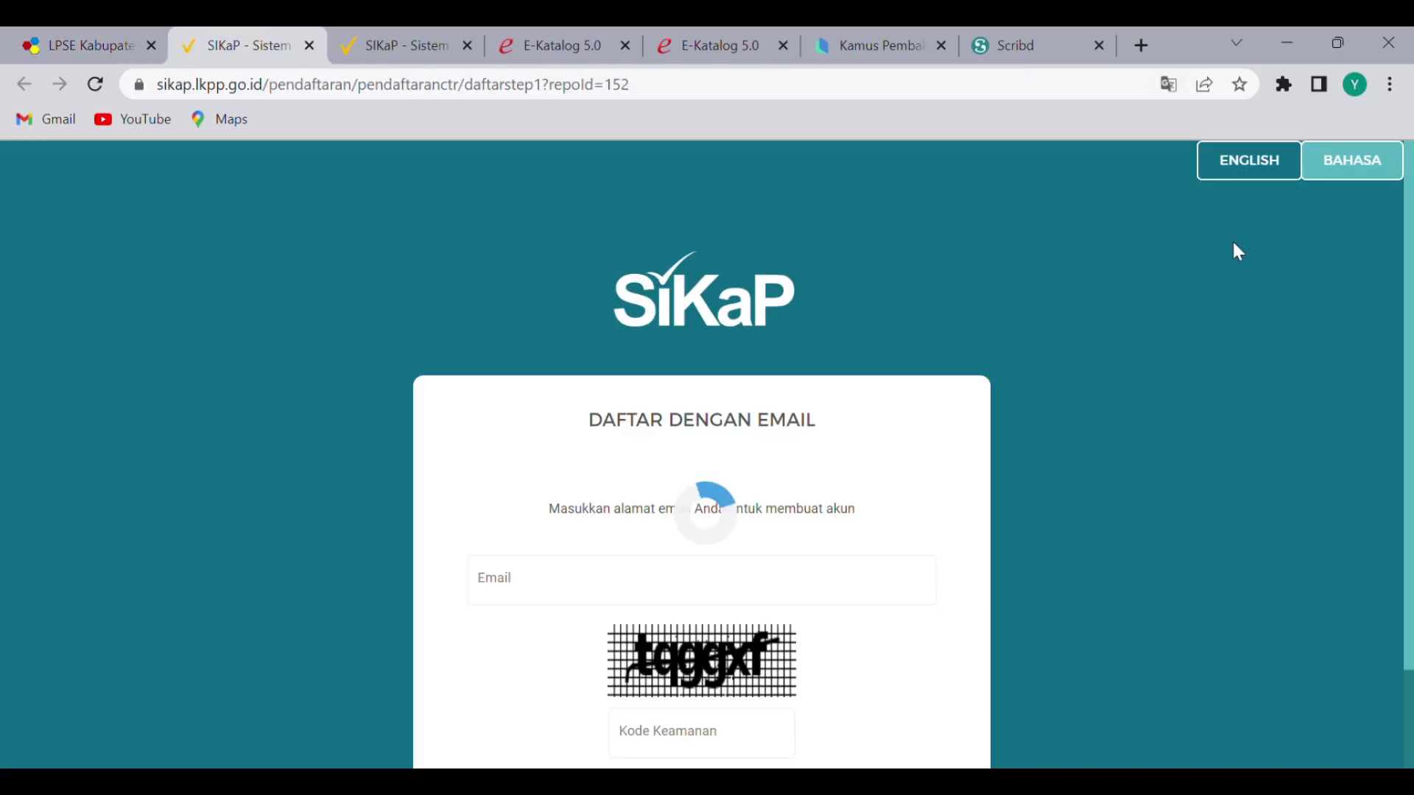
scroll(1138, 339, down, 2)
click(789, 467)
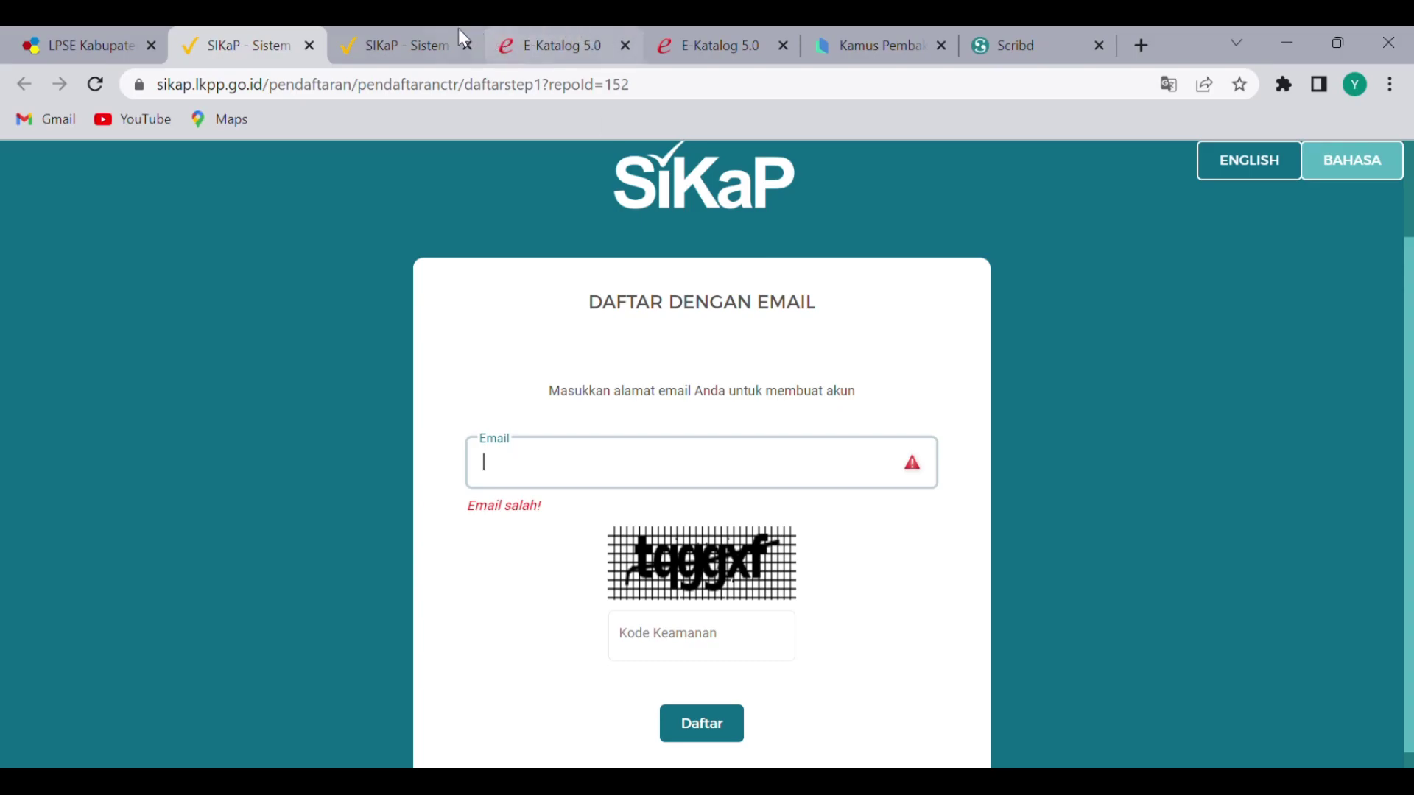
click(104, 45)
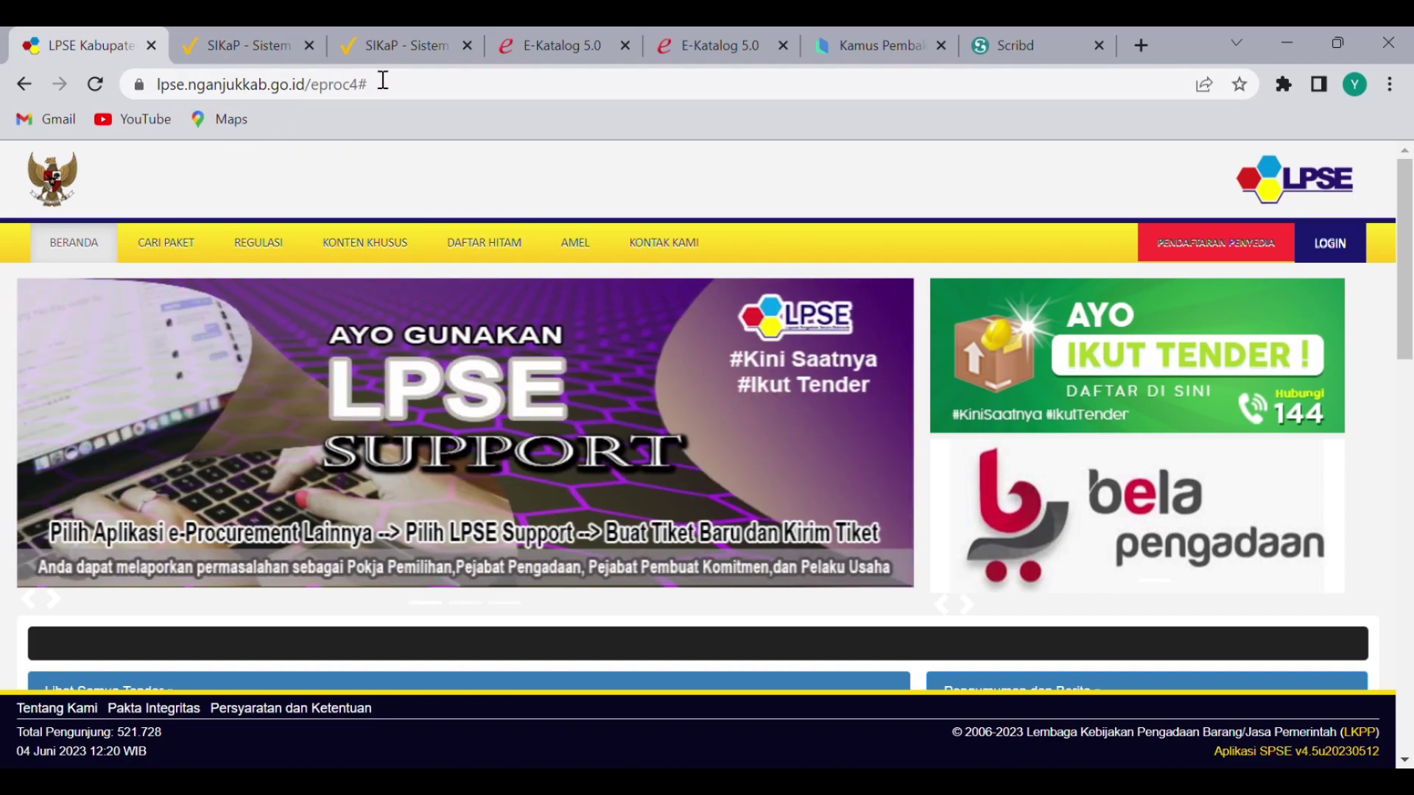
click(421, 26)
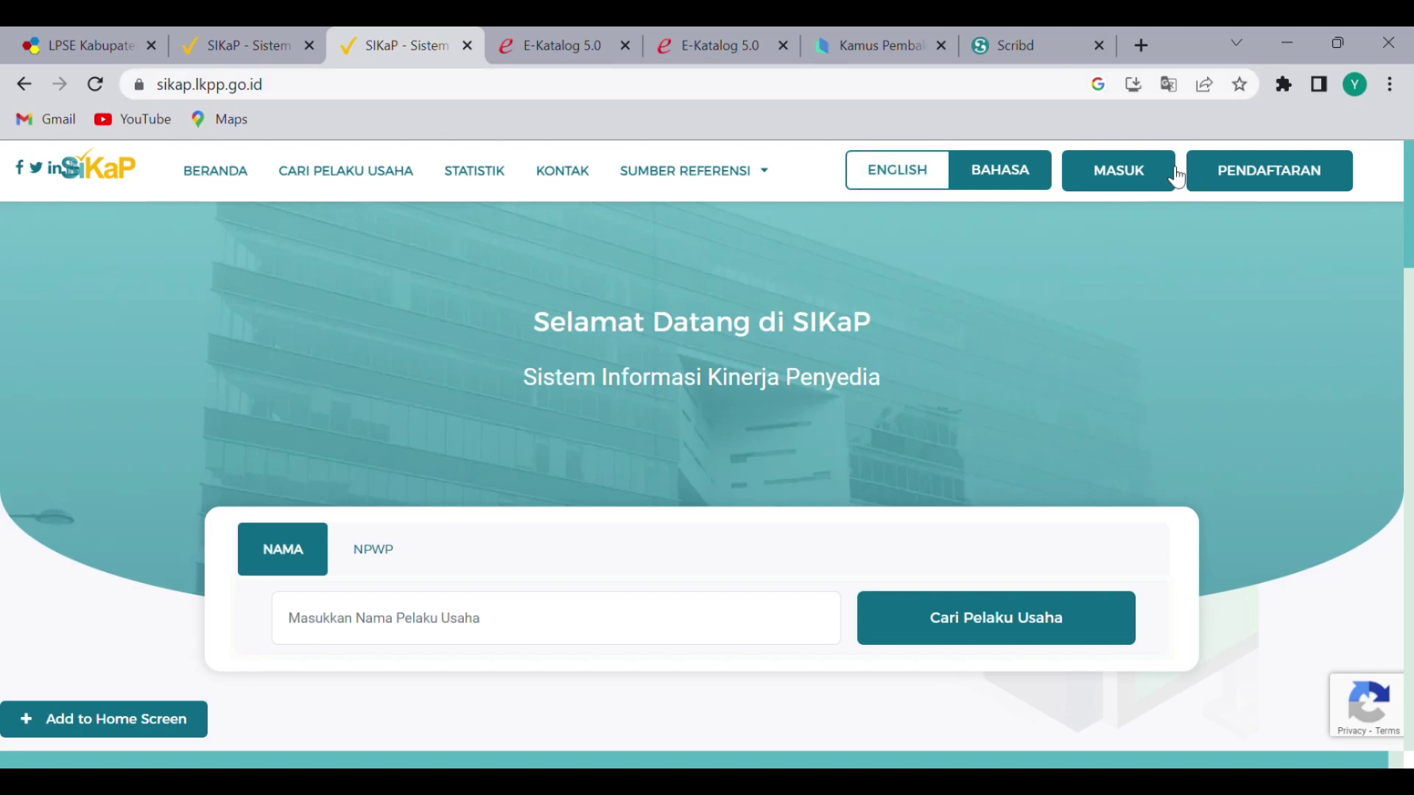
Sign in to SIKaP with the saved User ID and the Kode Keamanan captcha code
click(1128, 179)
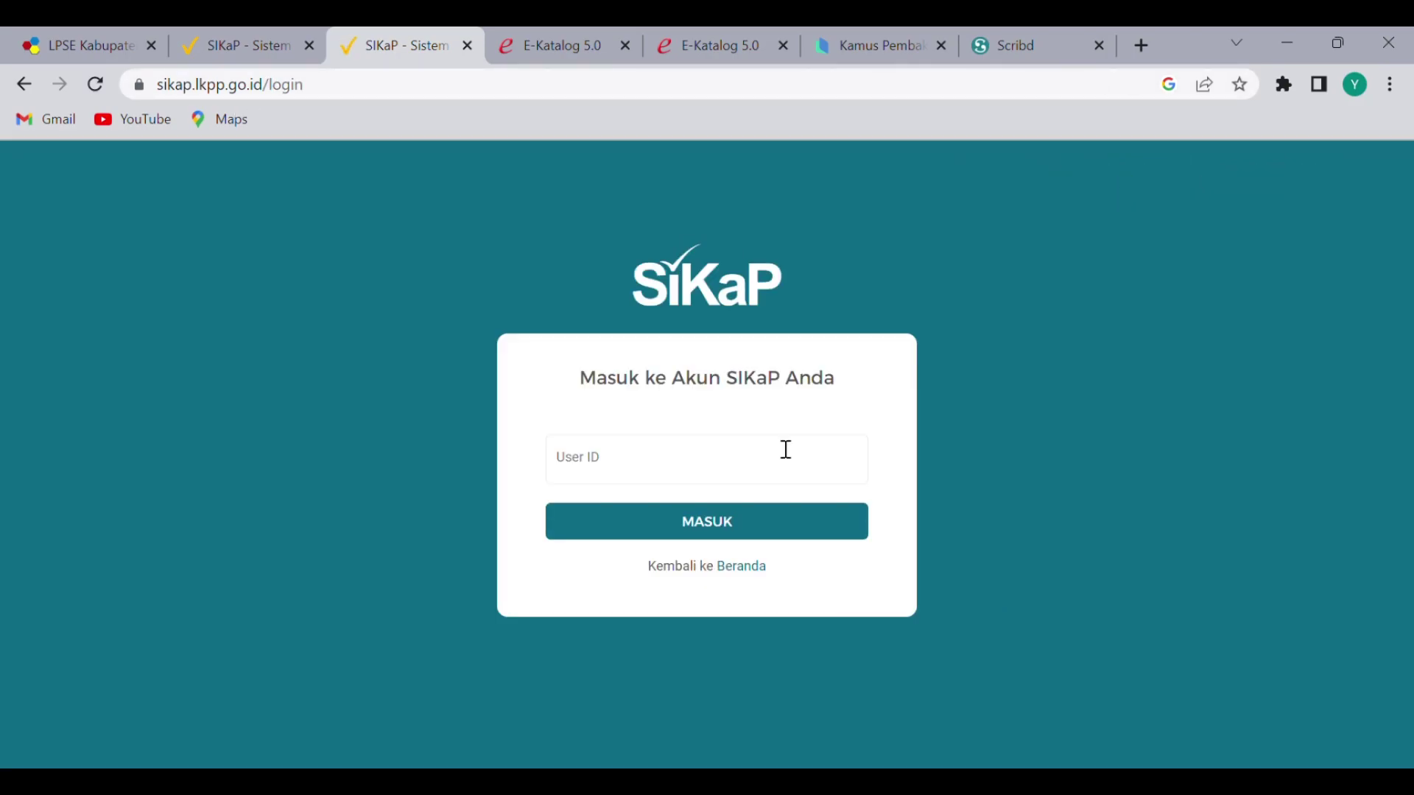
click(772, 477)
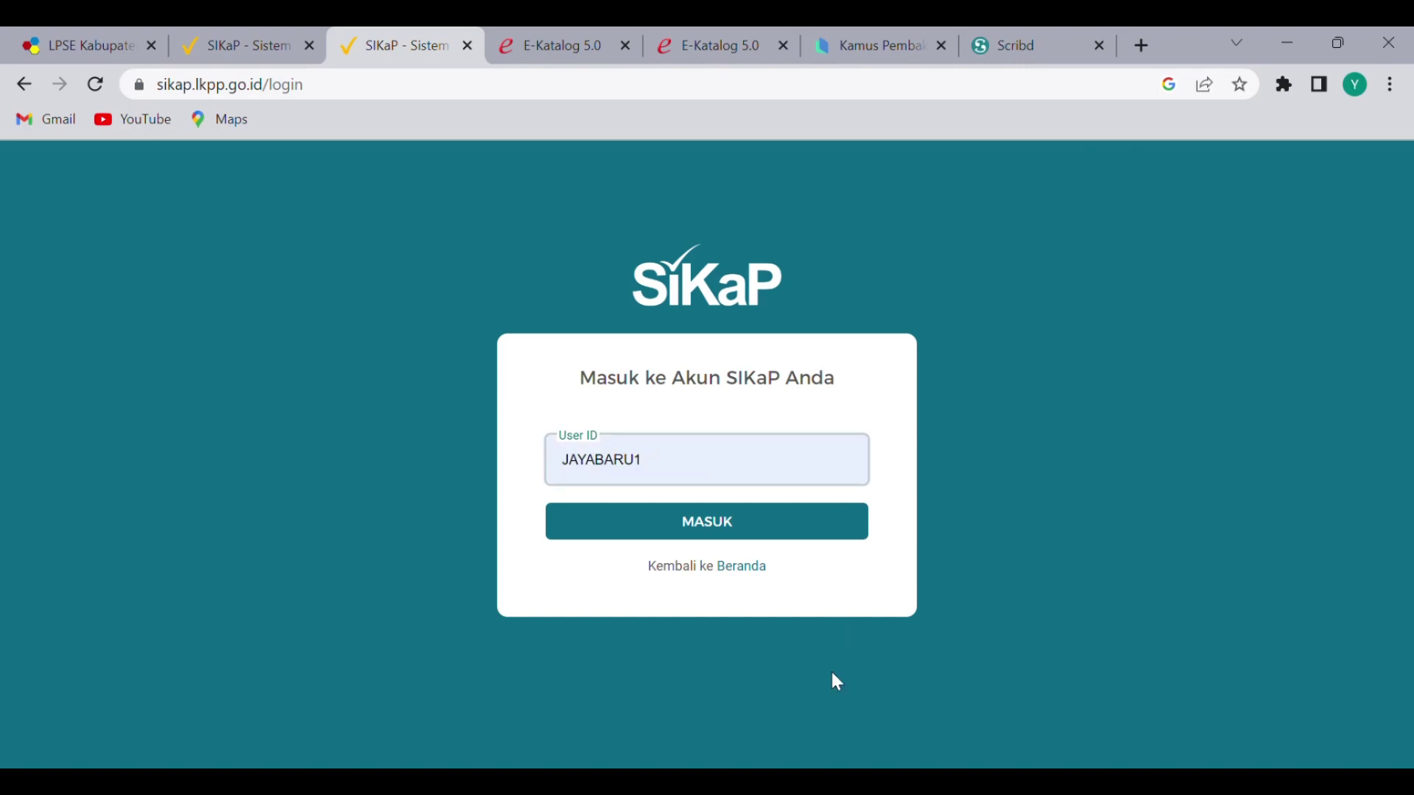
click(805, 726)
click(632, 535)
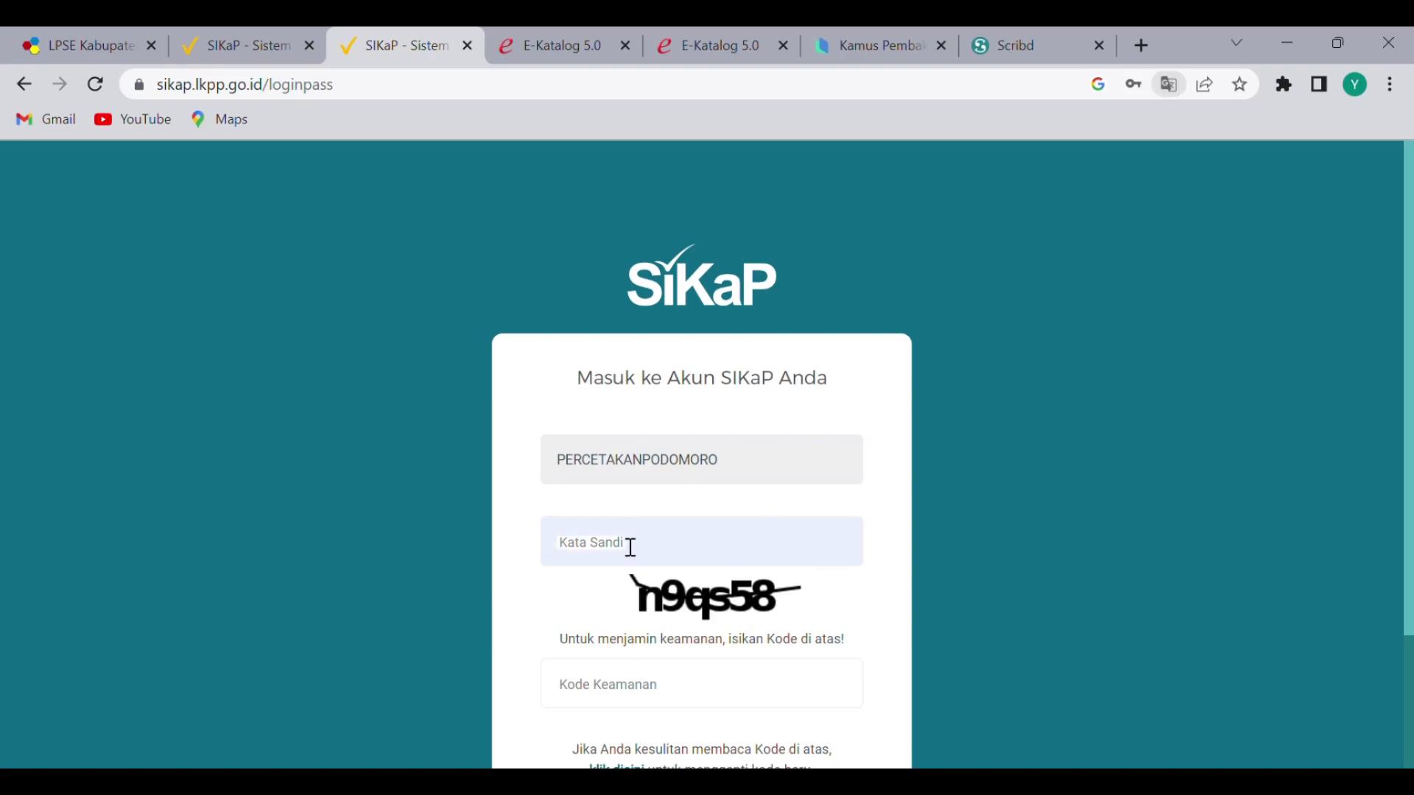
scroll(665, 638, down, 2)
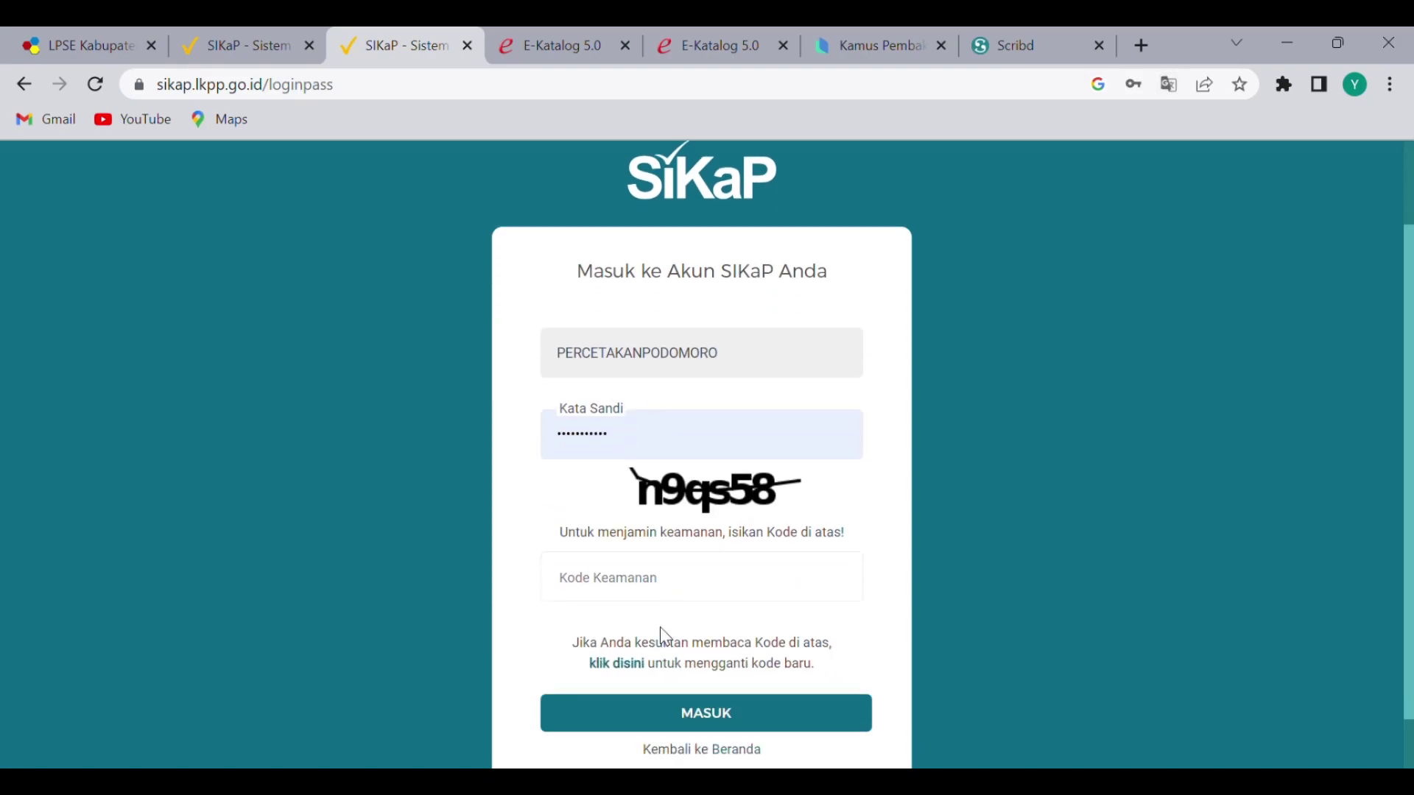
click(633, 590)
text(n9)
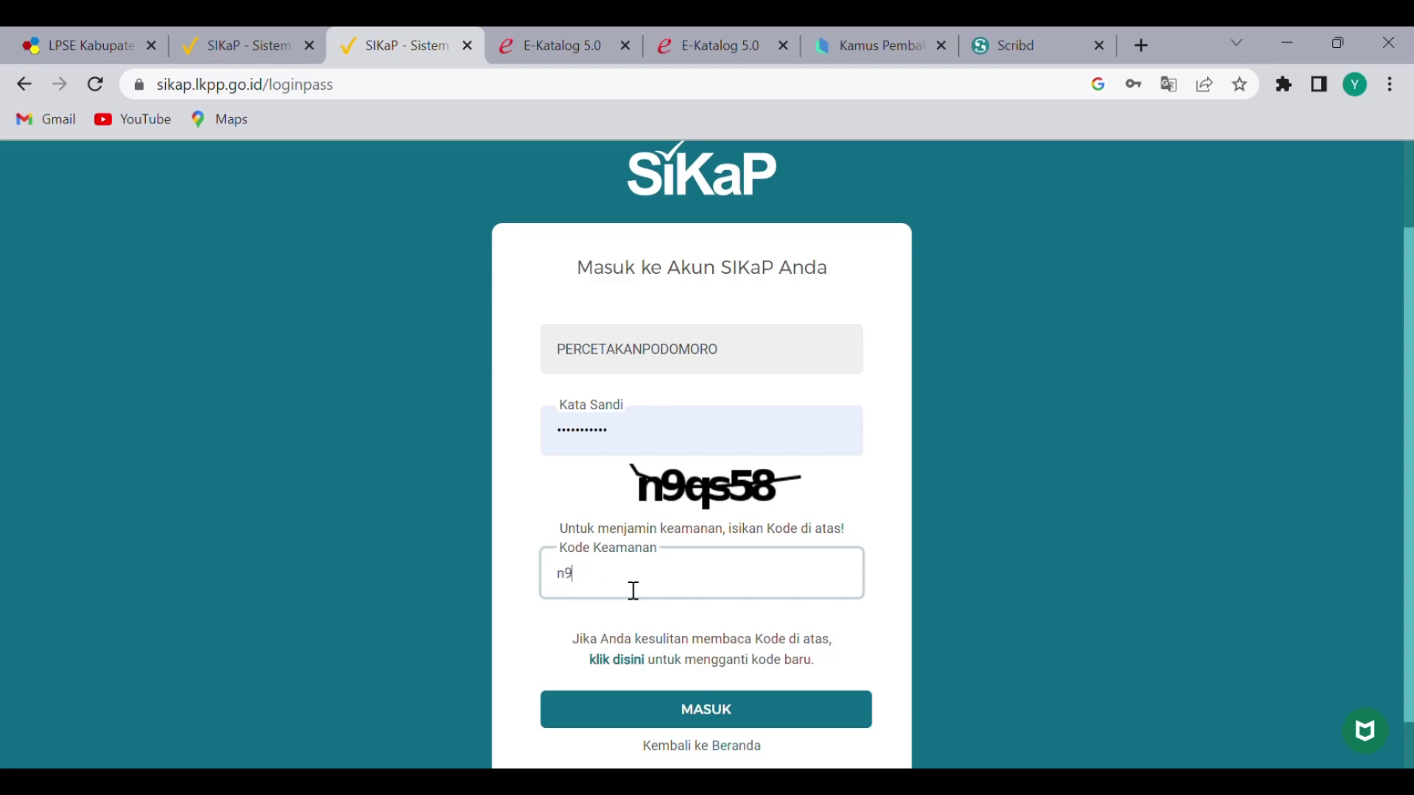
text(qs58)
click(666, 714)
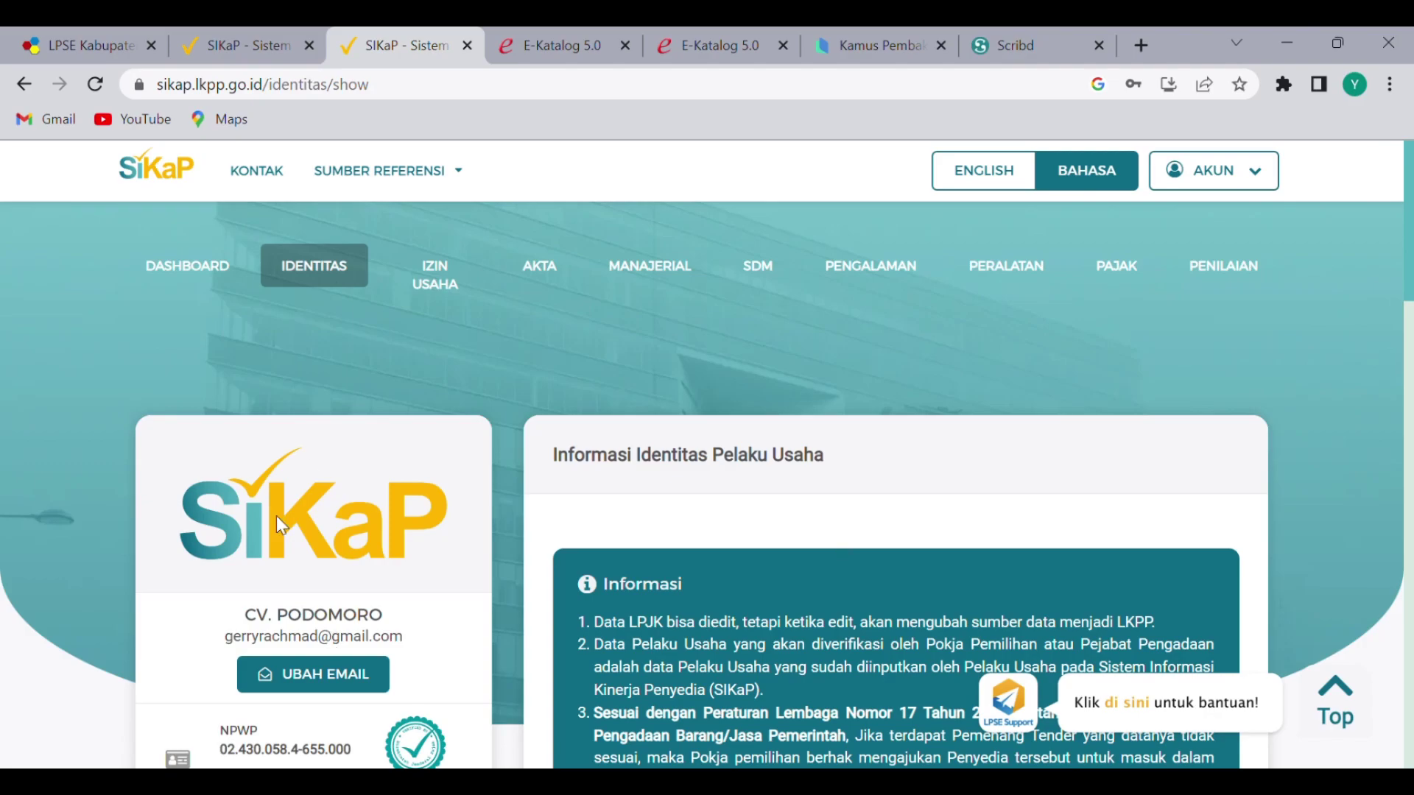
Scroll the company identity page and open the IZIN USAHA permit list
scroll(486, 430, down, 3)
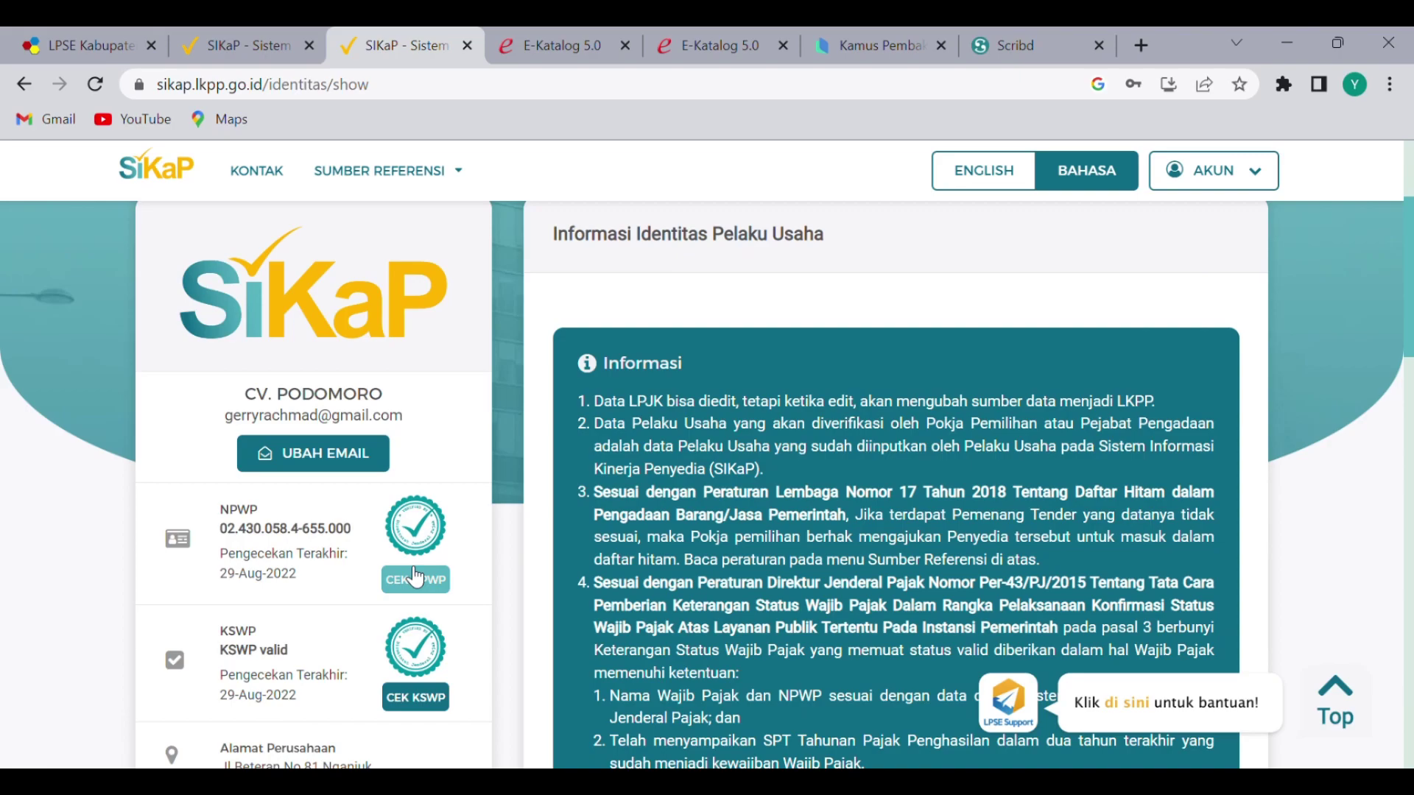
scroll(849, 587, up, 2)
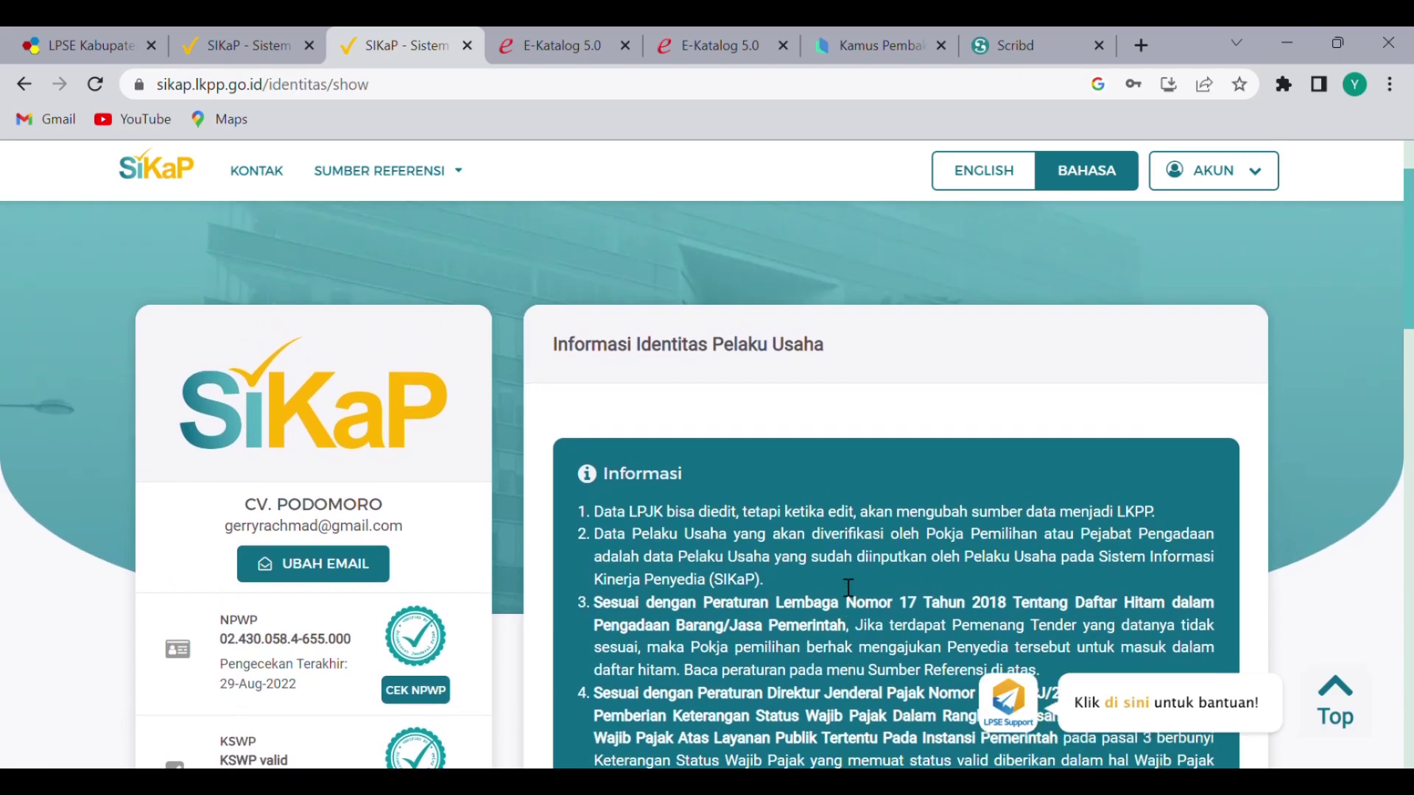
scroll(848, 586, up, 1)
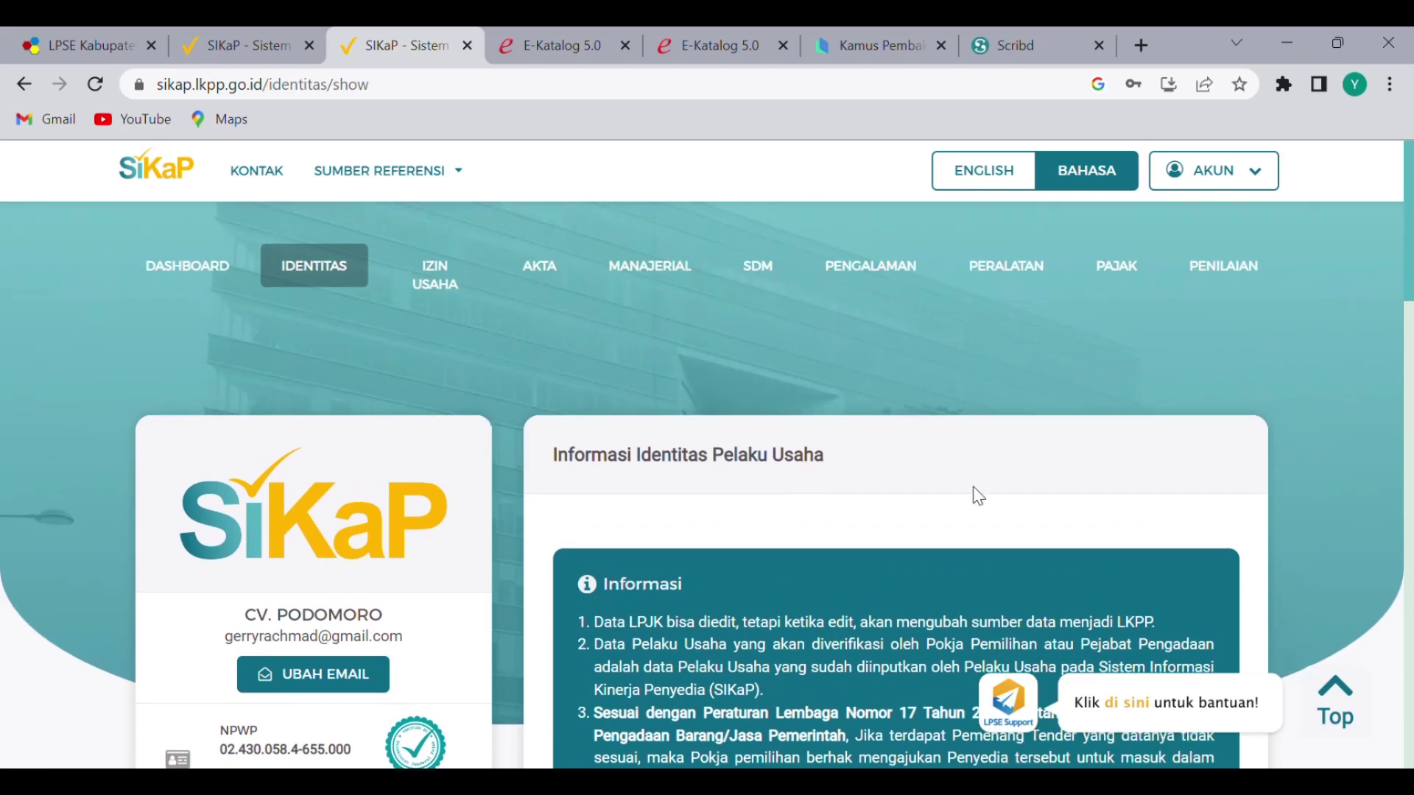
click(435, 293)
scroll(526, 383, down, 1)
scroll(536, 396, up, 1)
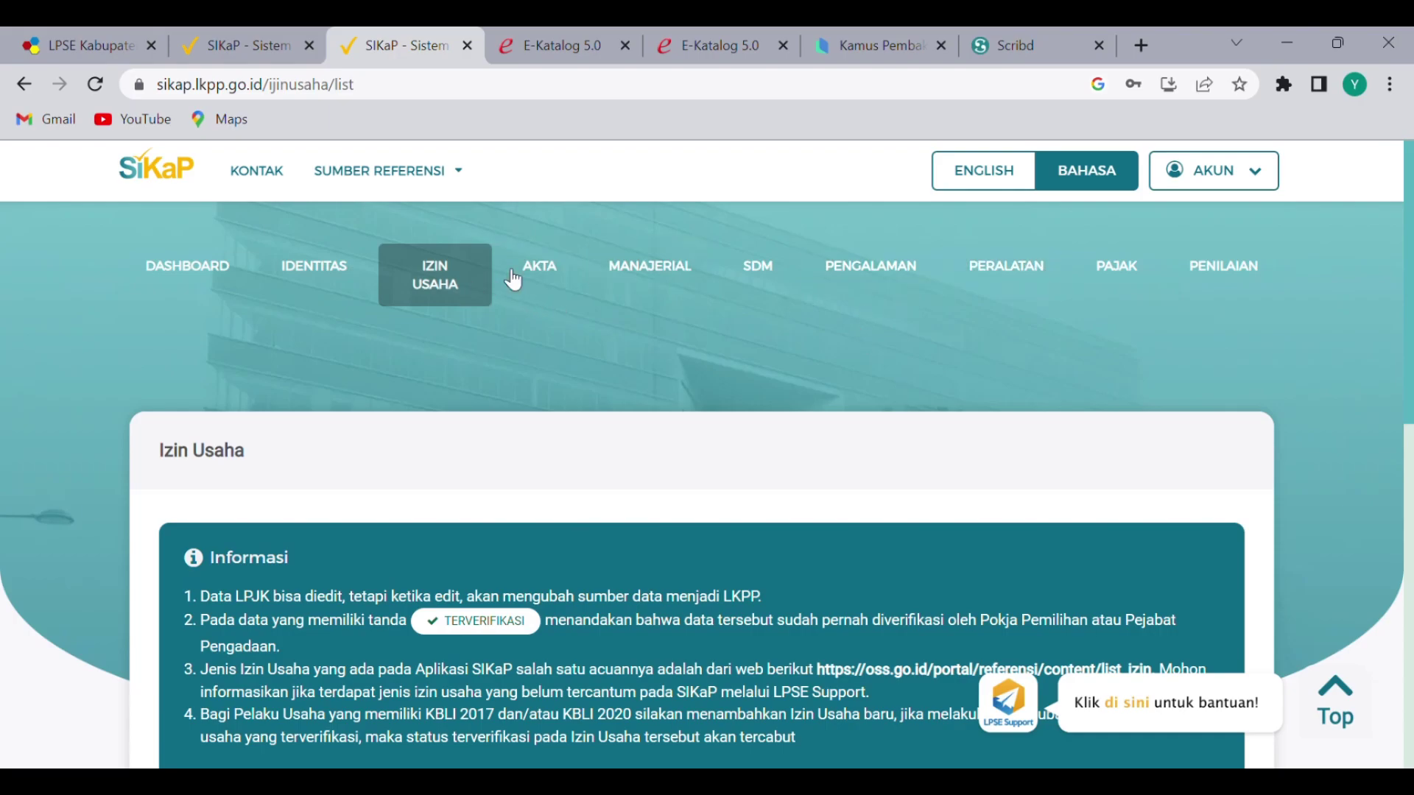
Browse the AKTA and MANAJERIAL pages, then return to the IZIN USAHA list
click(536, 274)
click(641, 267)
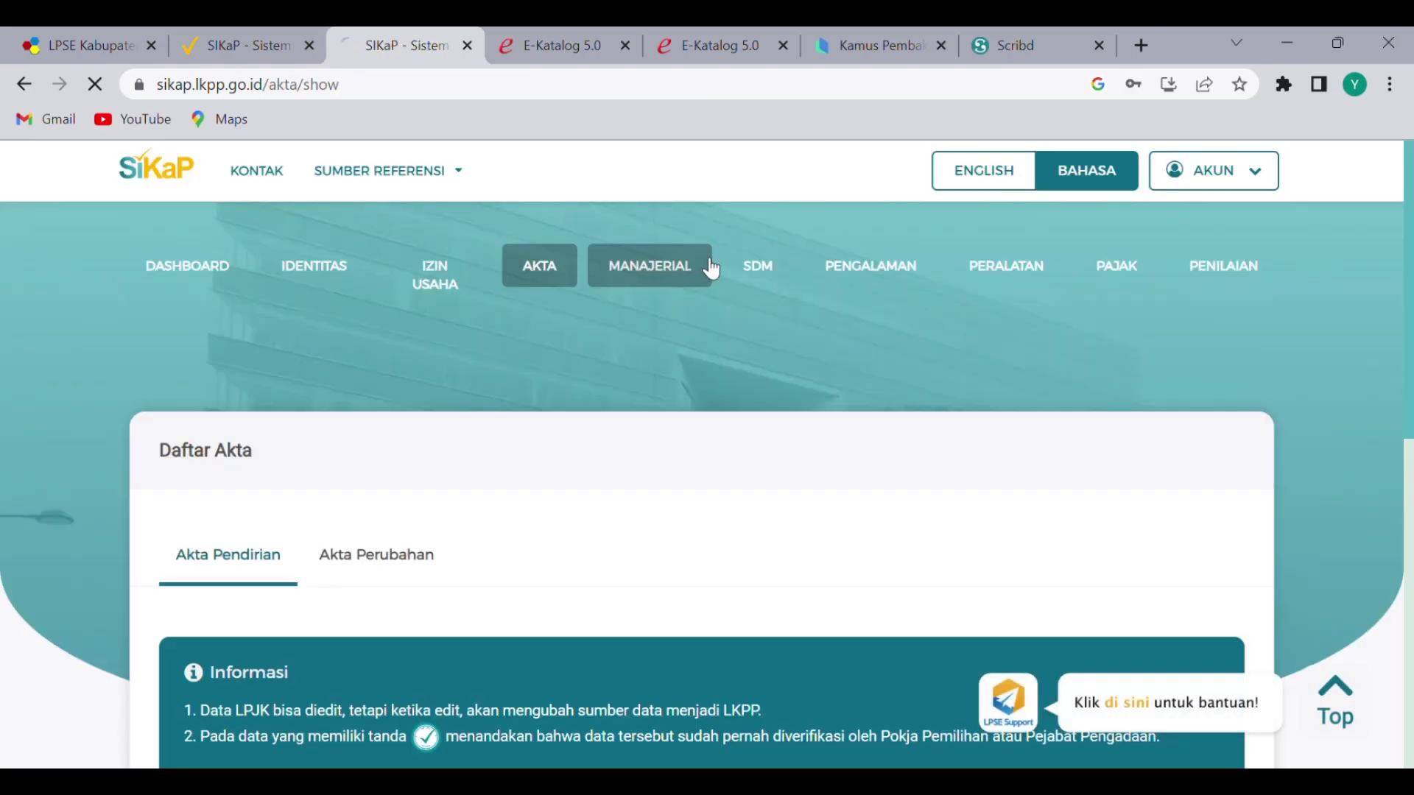
click(439, 279)
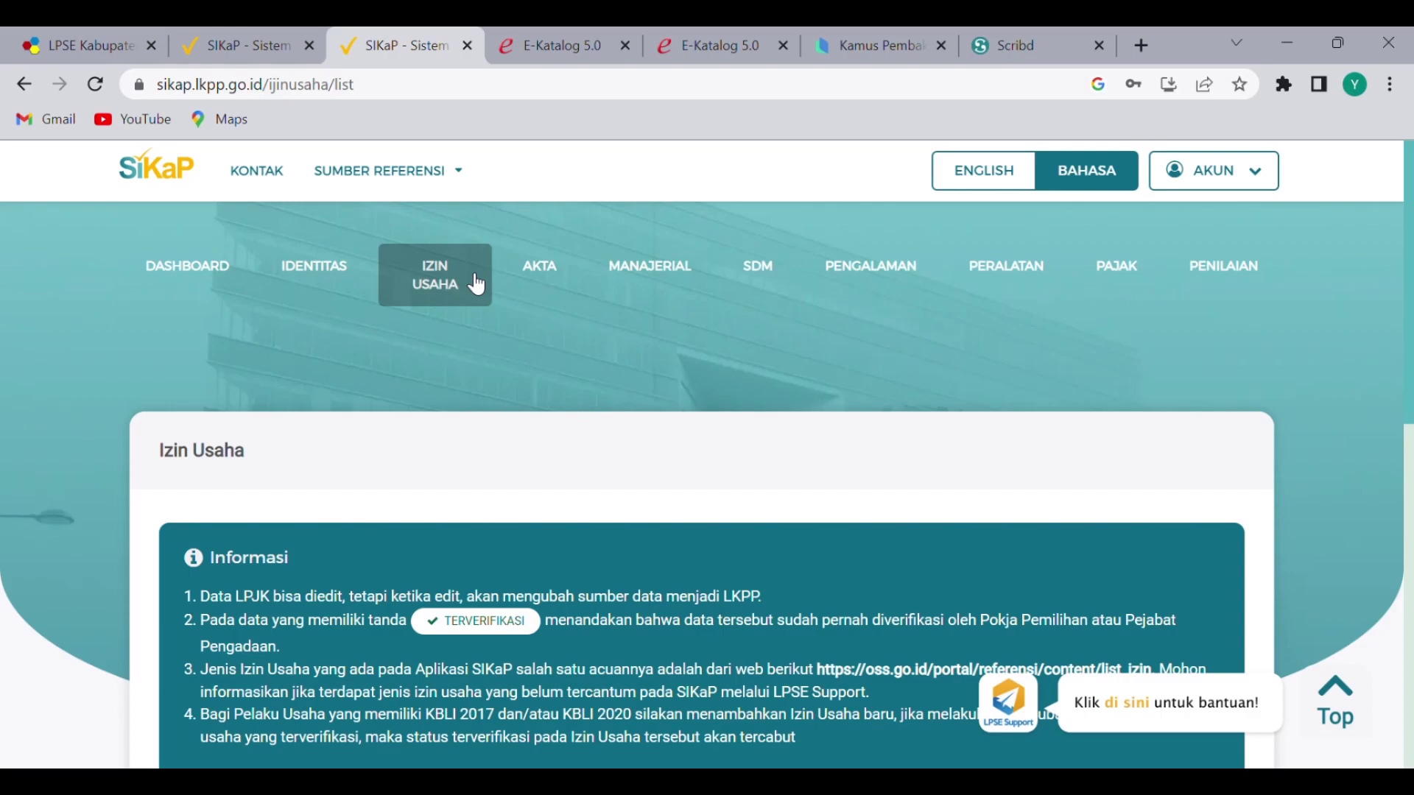
scroll(863, 469, down, 3)
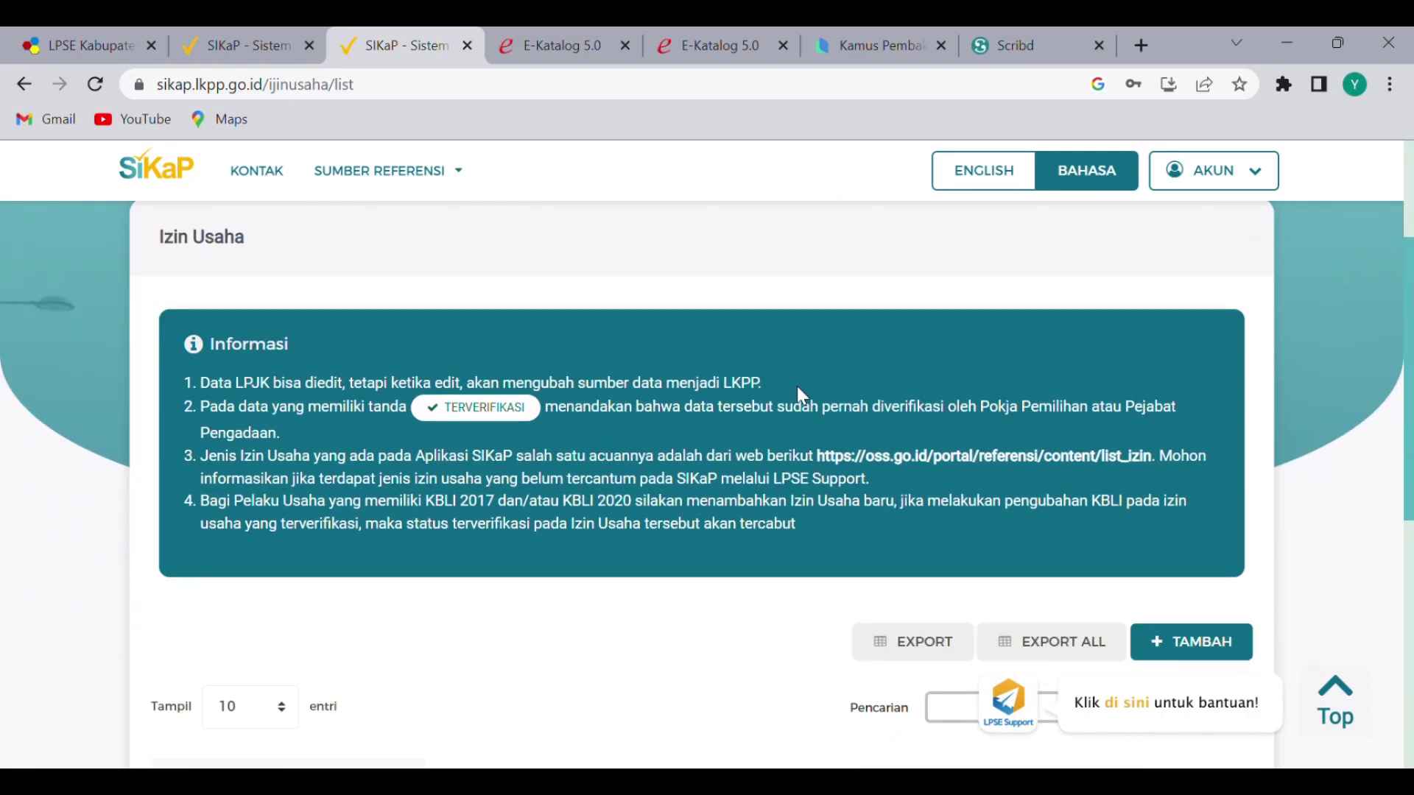
scroll(863, 469, down, 3)
scroll(916, 498, up, 5)
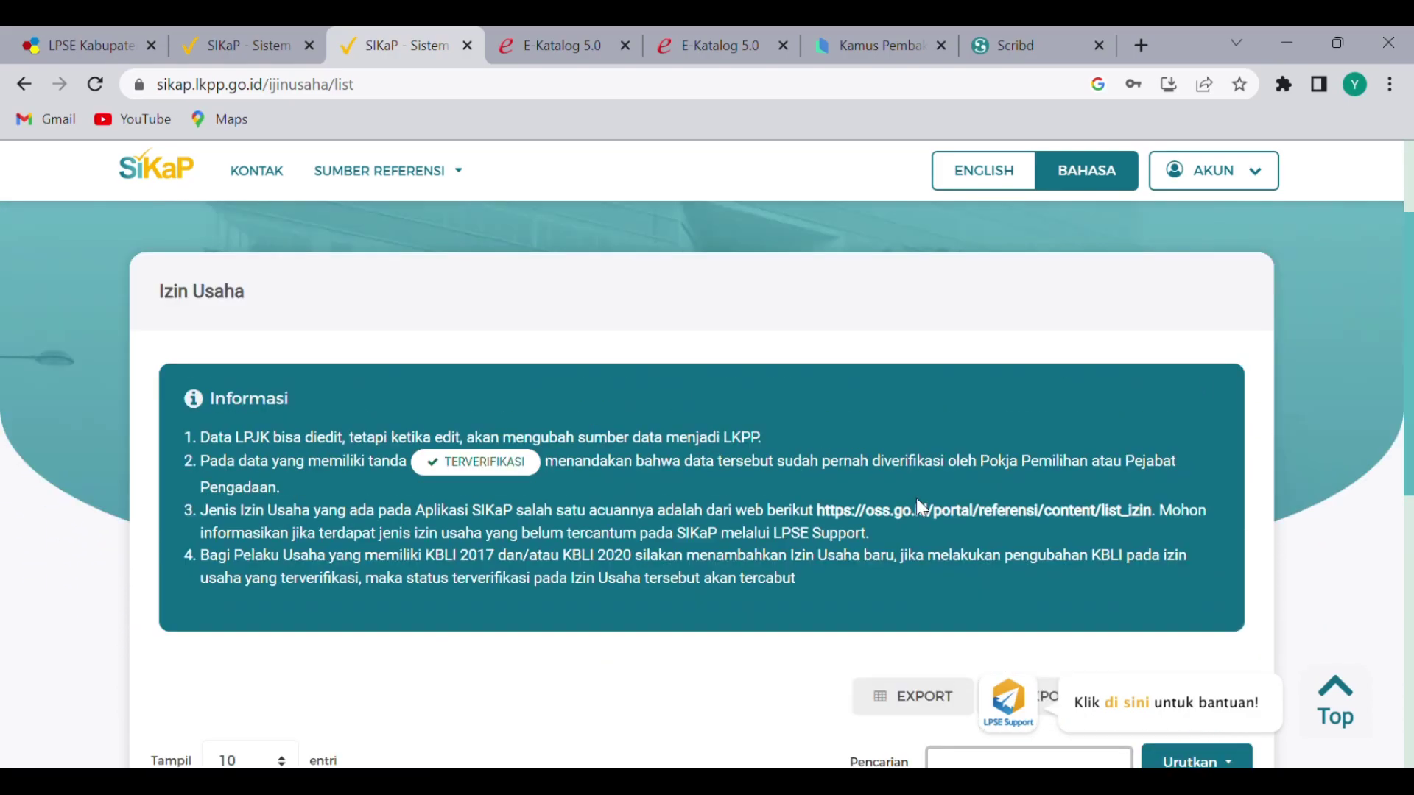
scroll(736, 479, up, 2)
scroll(883, 479, down, 5)
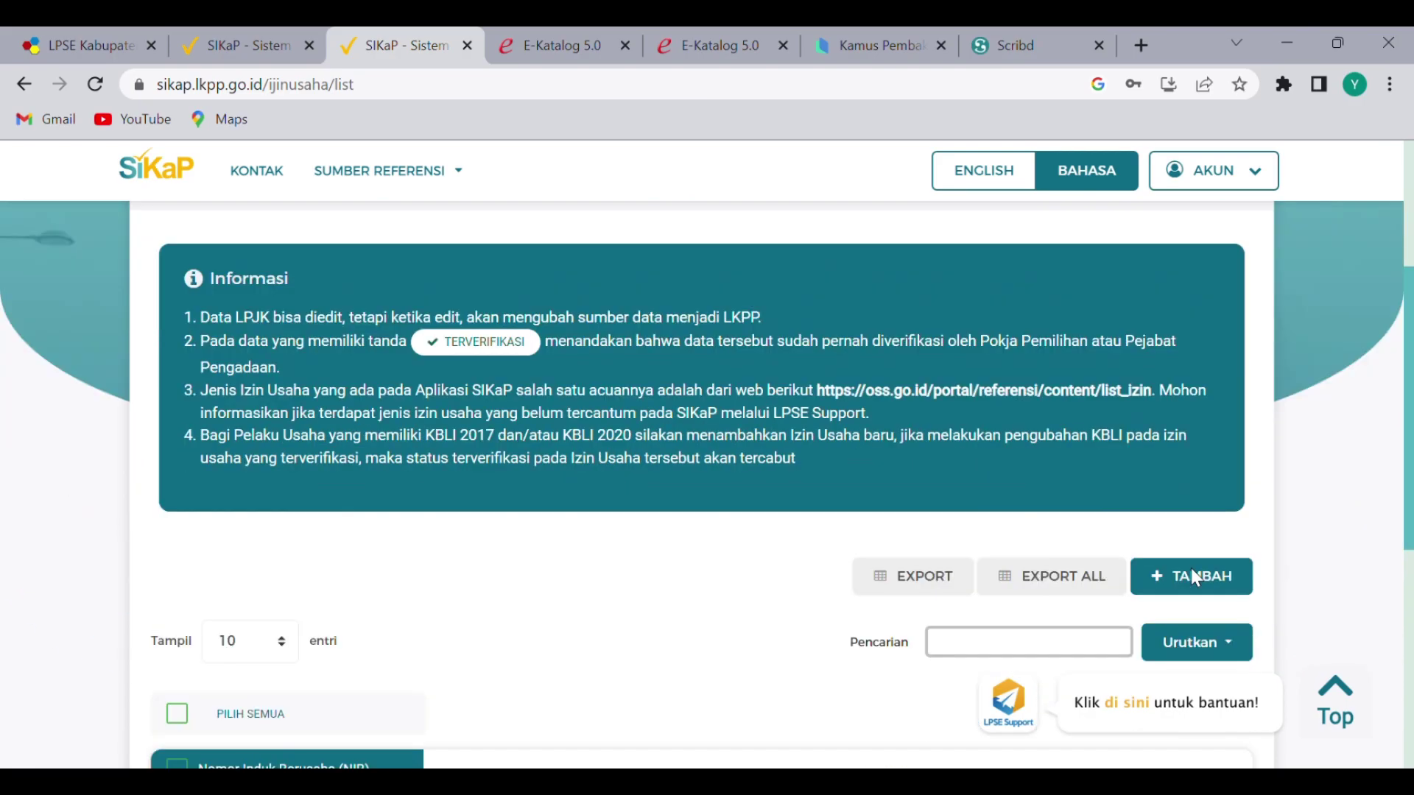
Start a new business permit with type Nomor Induk Berusaha (NIB) and bring up the Scribd certificate
click(1244, 531)
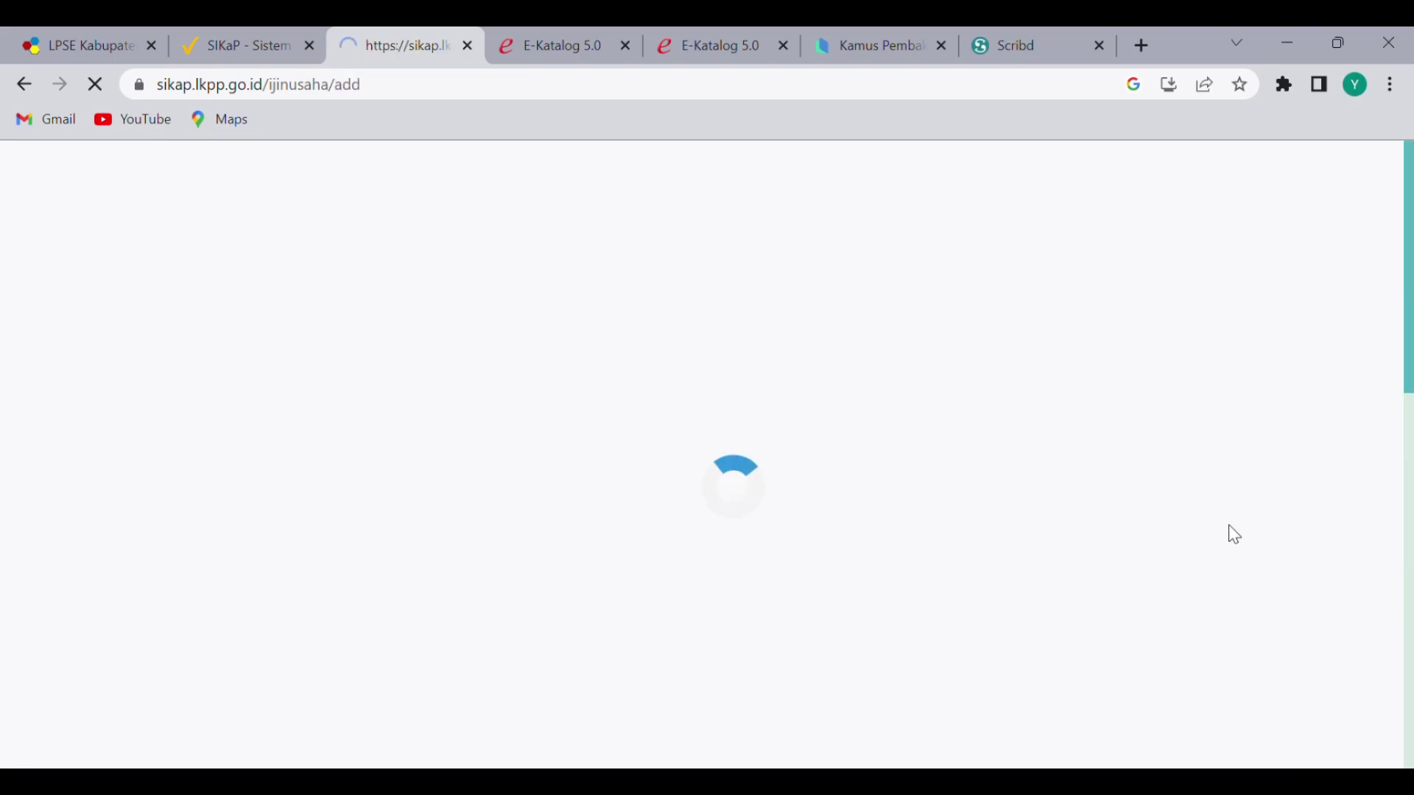
scroll(1209, 540, down, 5)
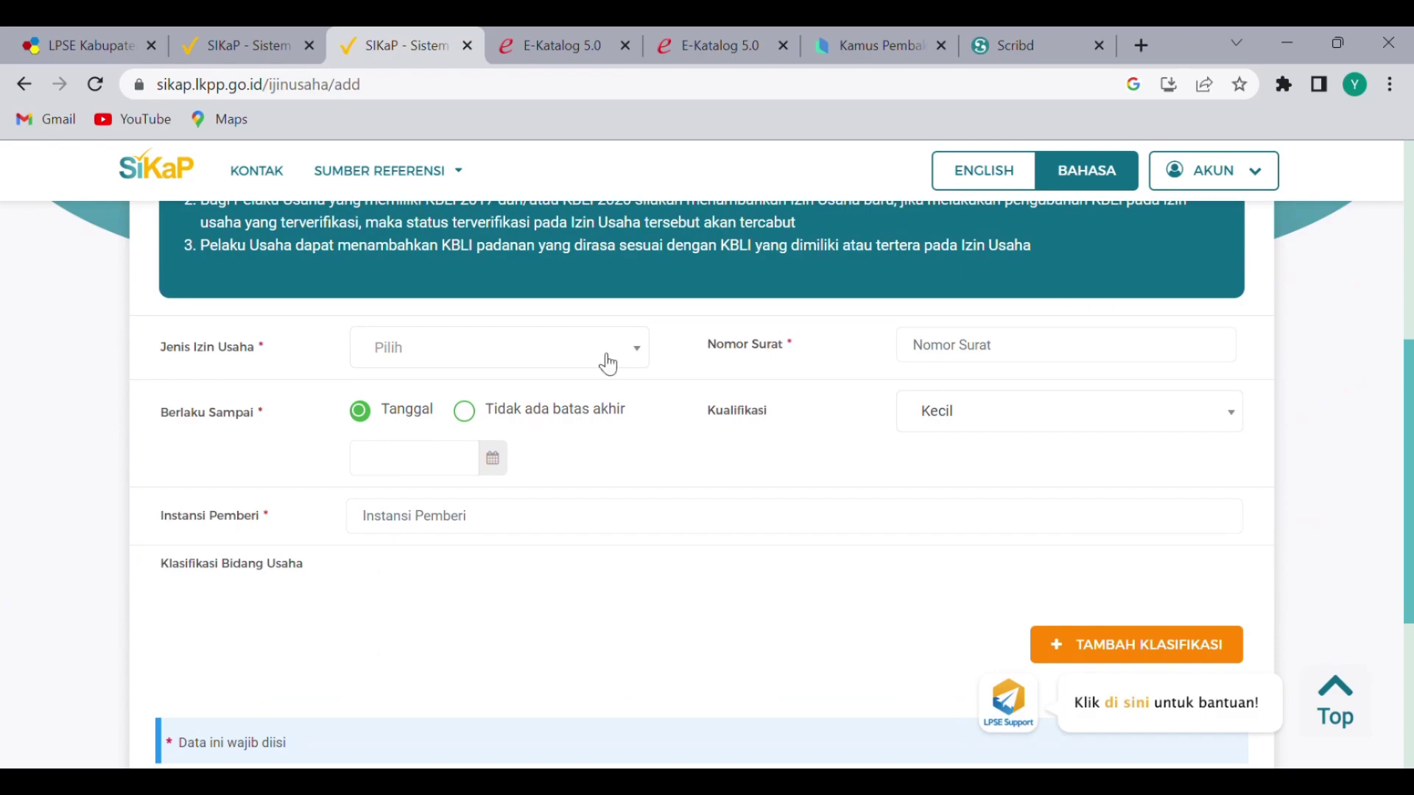
click(598, 353)
text(nomor)
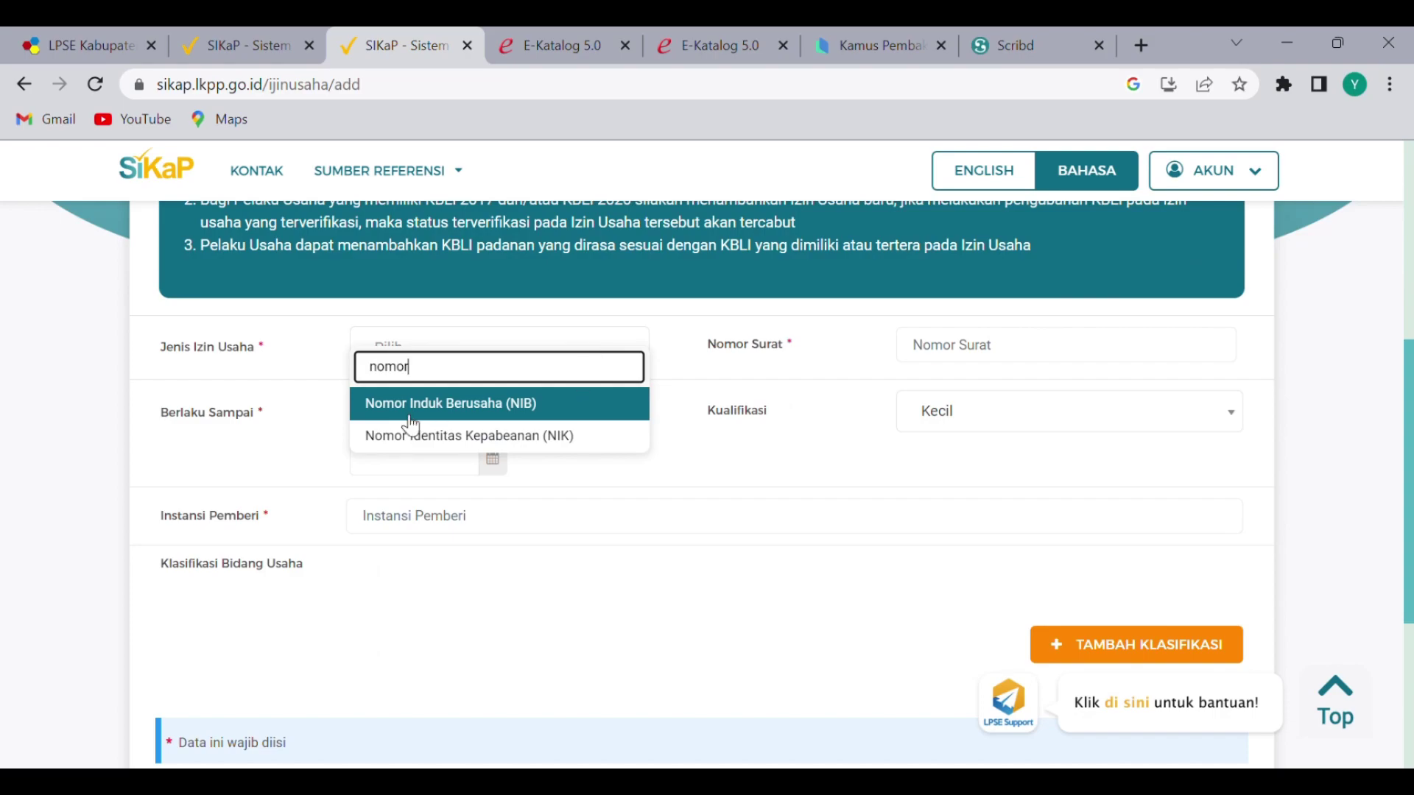
click(518, 414)
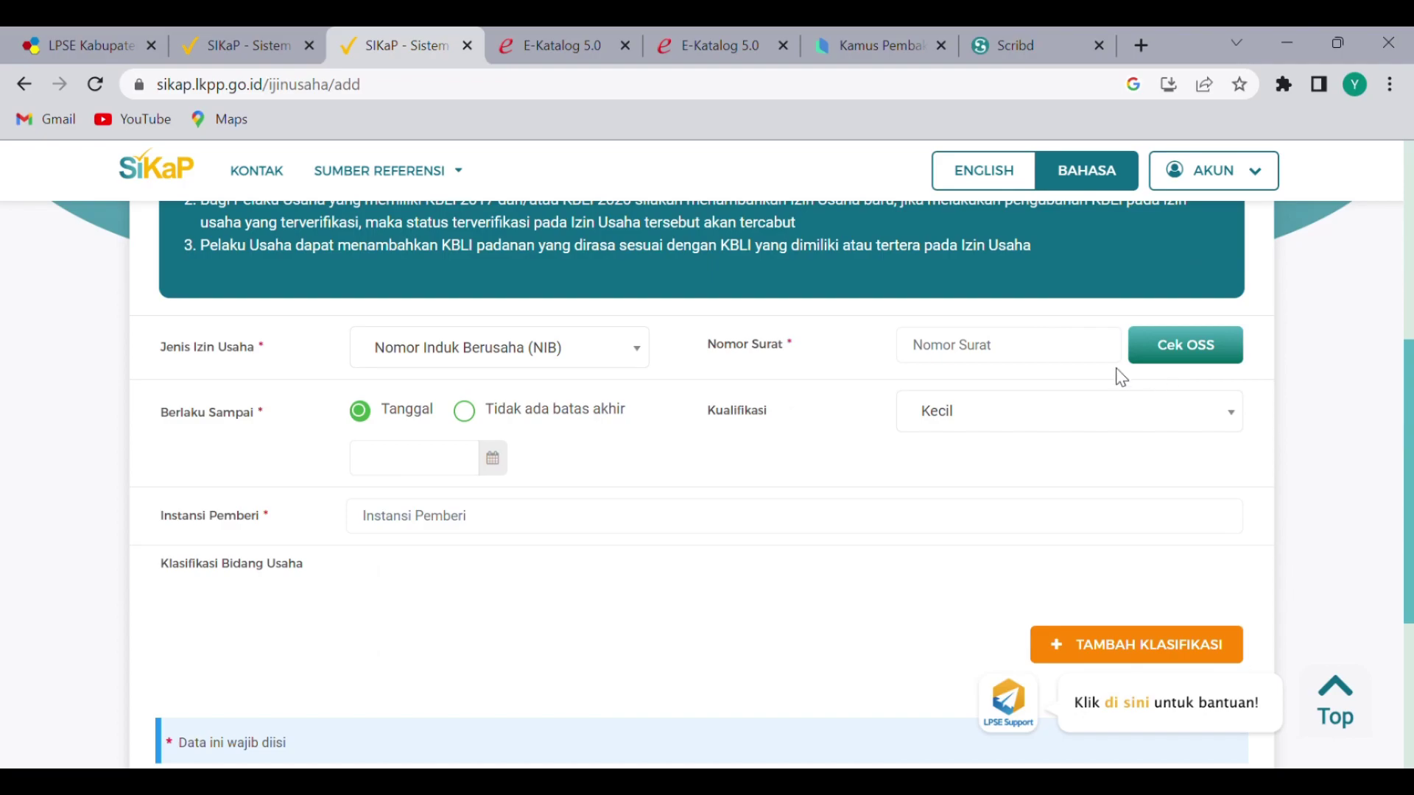
click(1026, 28)
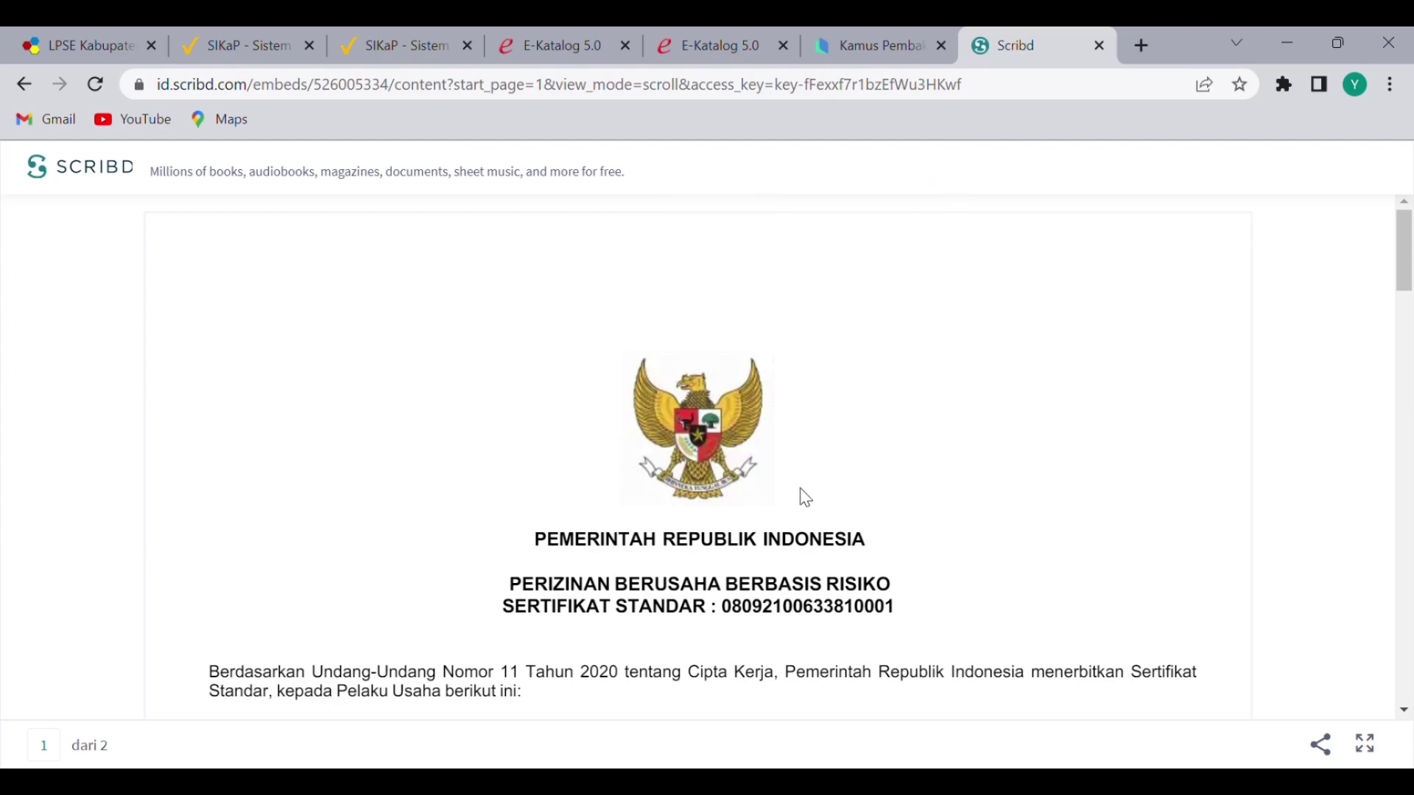
Select the certificate's title and number in Scribd, then return to SIKaP's Nomor Surat field
mouse_move(904, 589)
mouse_down()
mouse_move(810, 587)
mouse_move(898, 590)
mouse_up()
click(898, 589)
drag(899, 584, 793, 612)
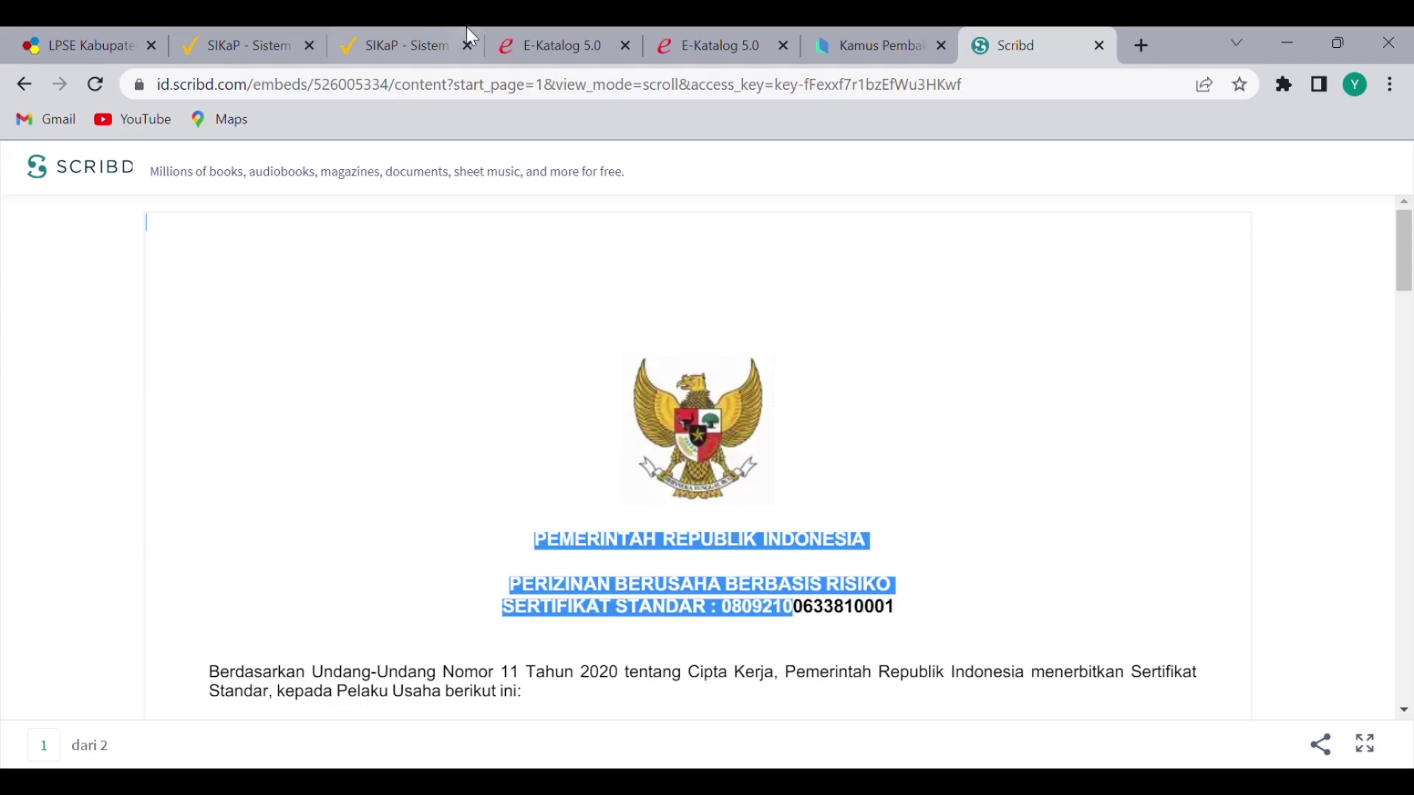
click(398, 41)
click(1006, 353)
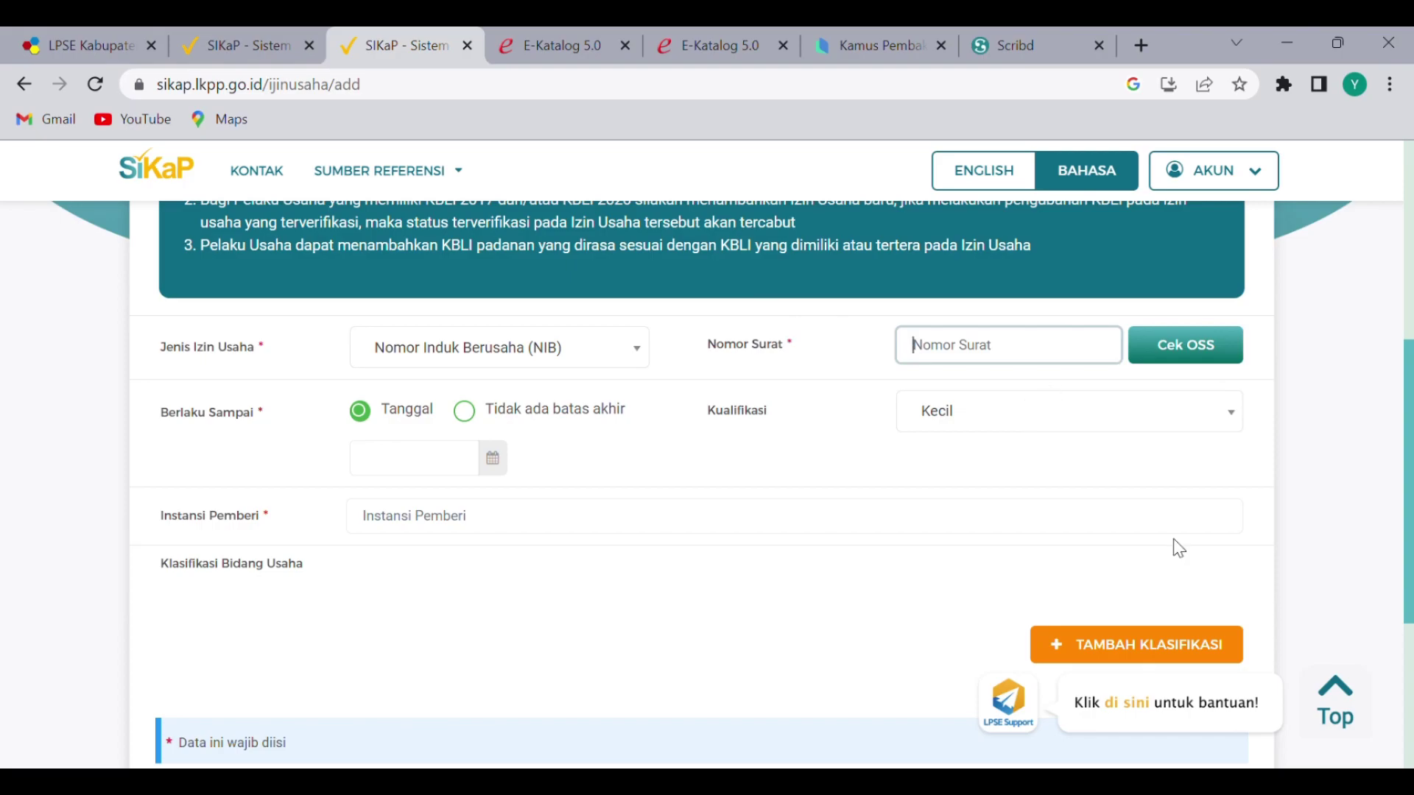
Open the NIB licence's Detail Izin Usaha page and scroll through its KBLI classifications and Data Jenis Izin
scroll(1131, 464, down, 4)
scroll(1121, 476, up, 8)
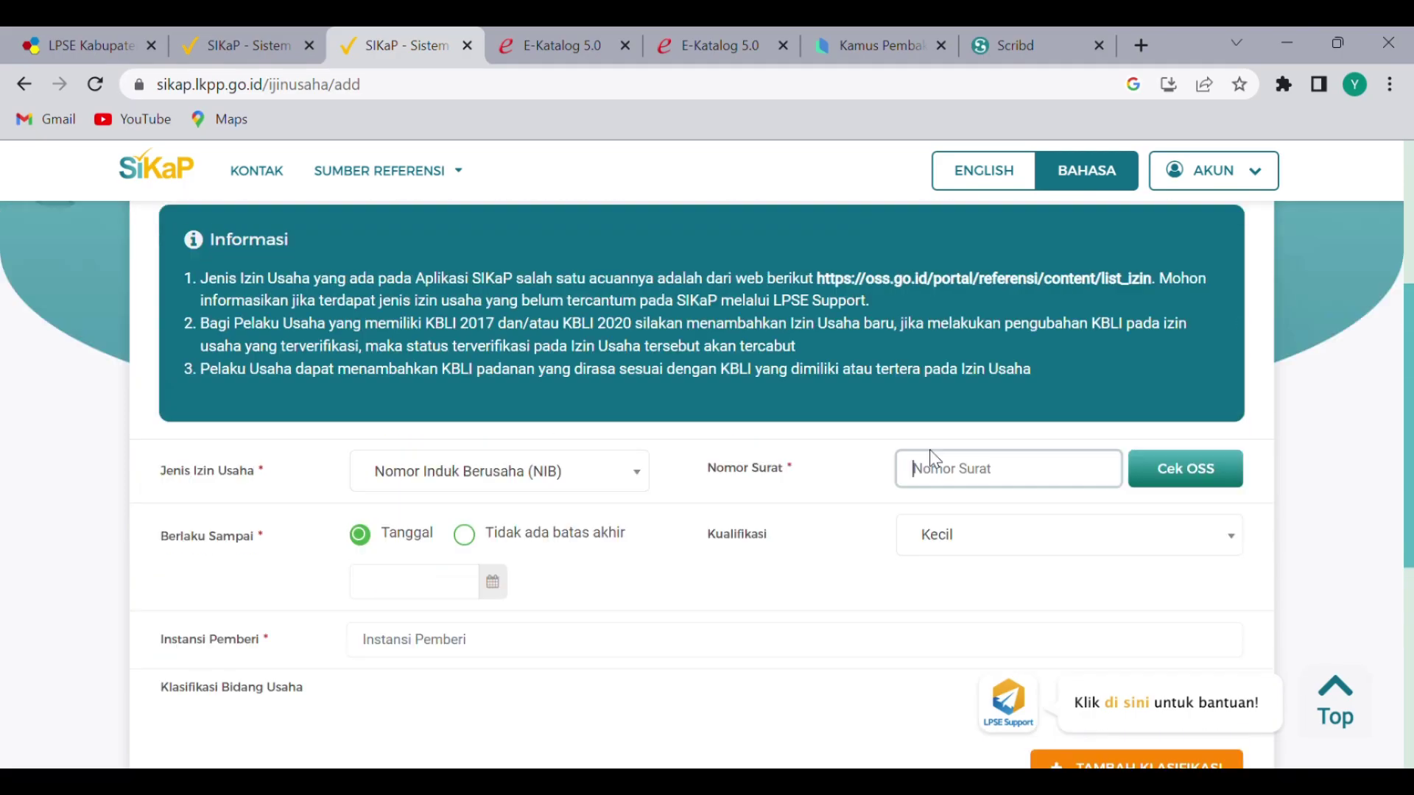
click(25, 85)
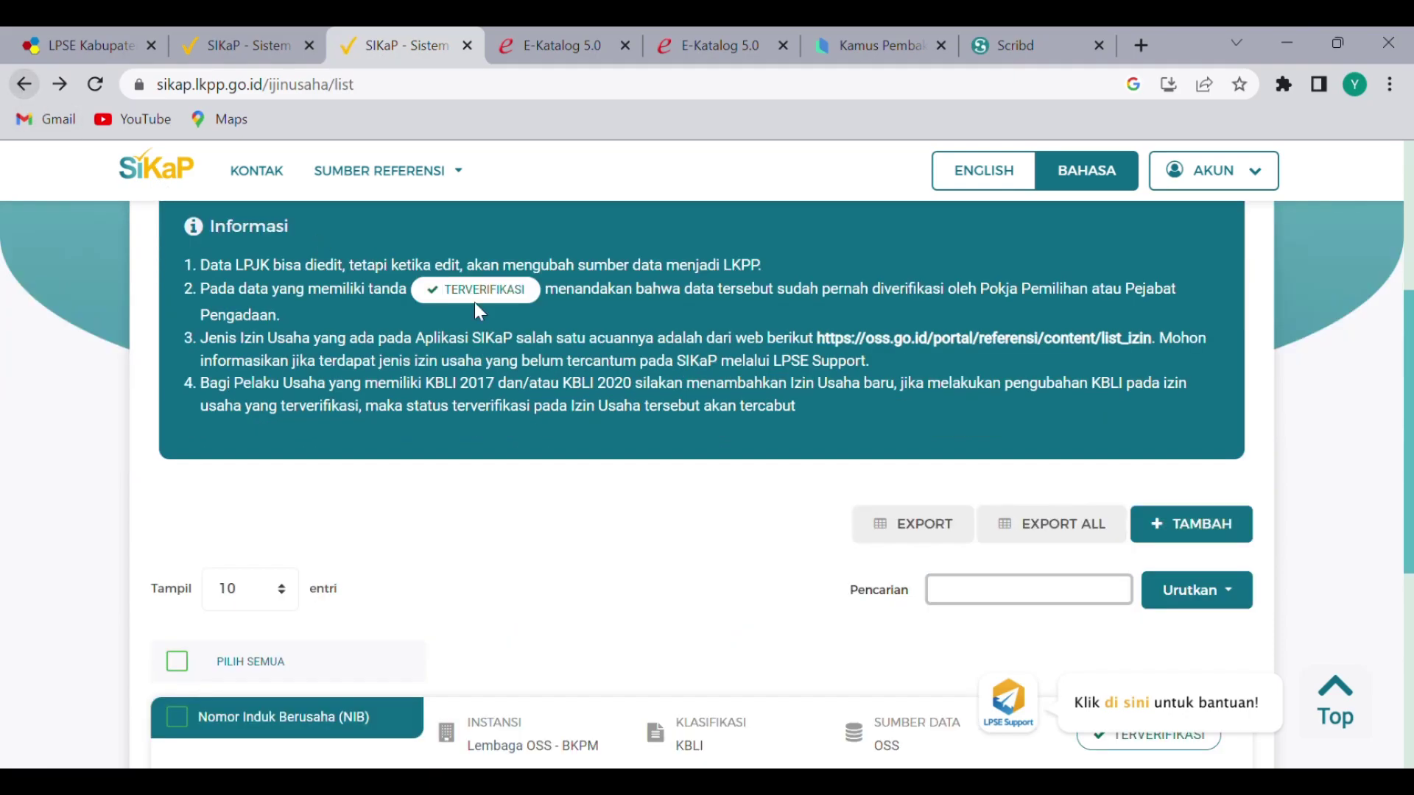
scroll(673, 368, down, 4)
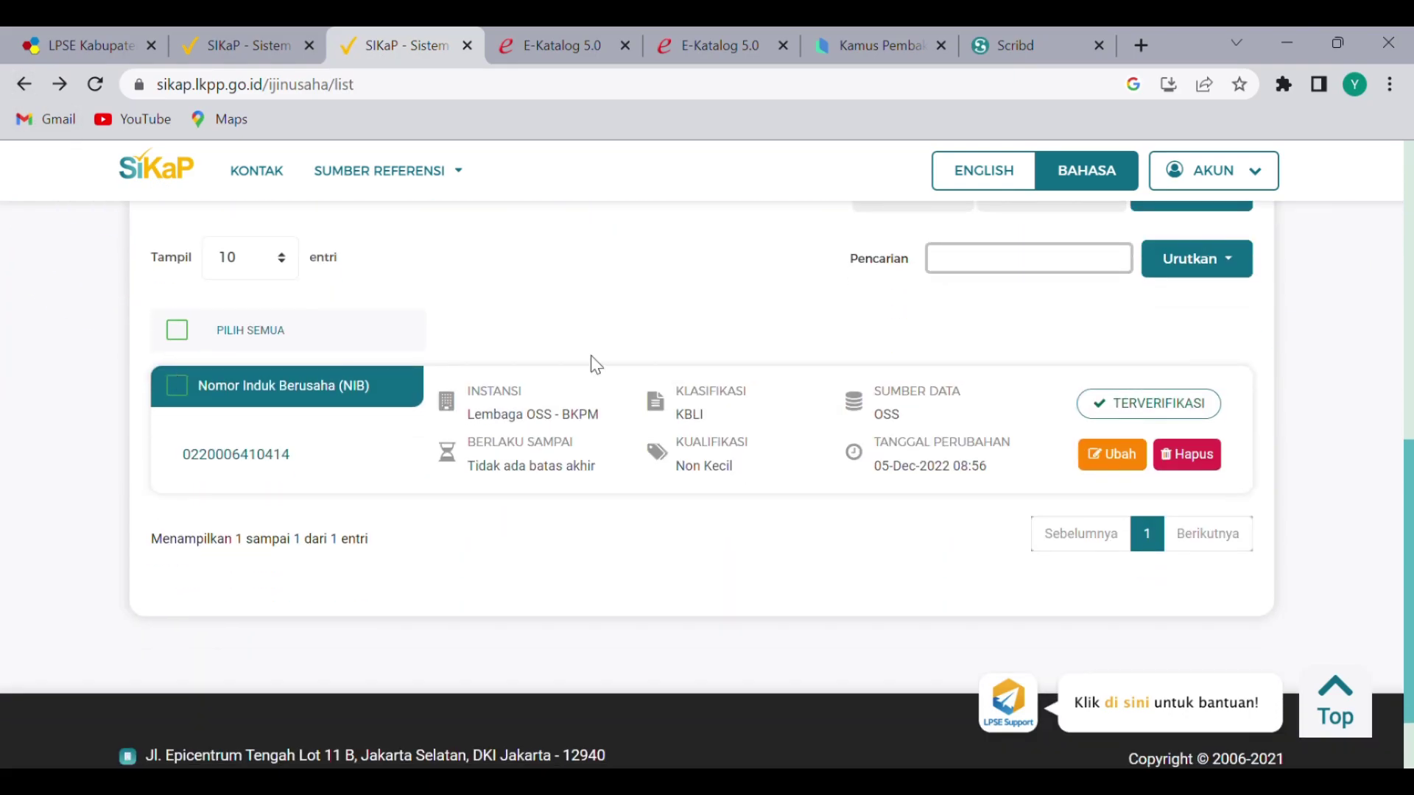
click(214, 455)
scroll(665, 519, down, 9)
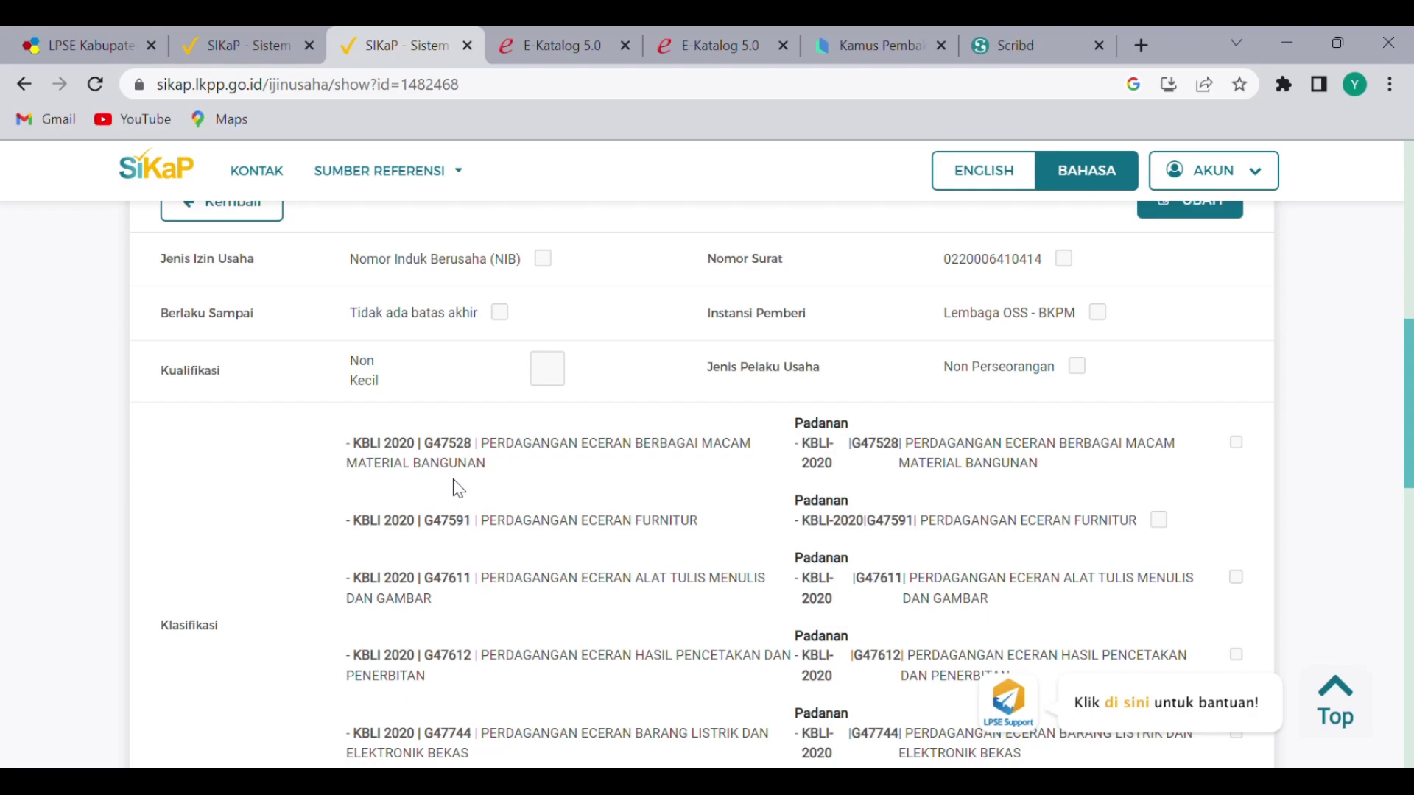
scroll(453, 479, down, 2)
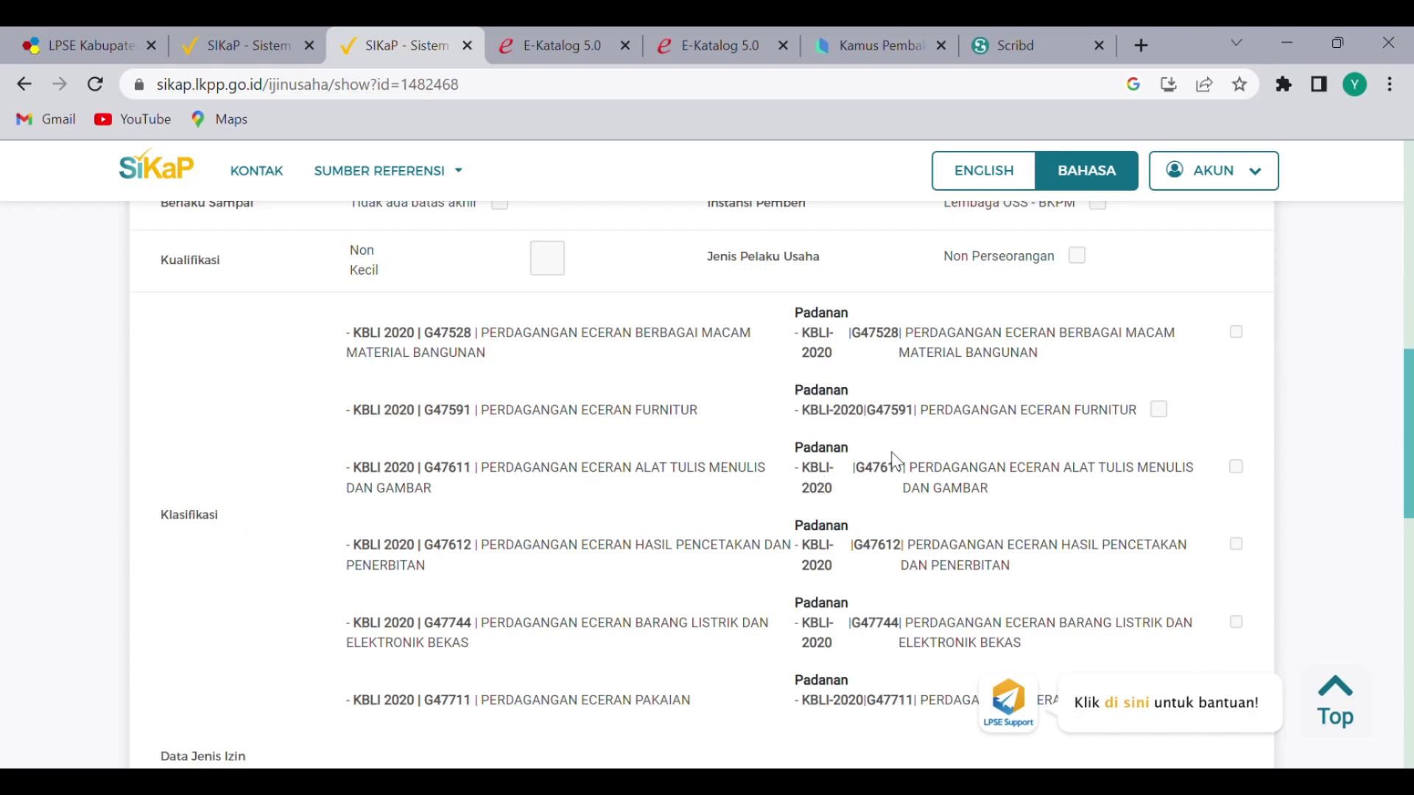
scroll(744, 469, down, 7)
scroll(757, 469, up, 15)
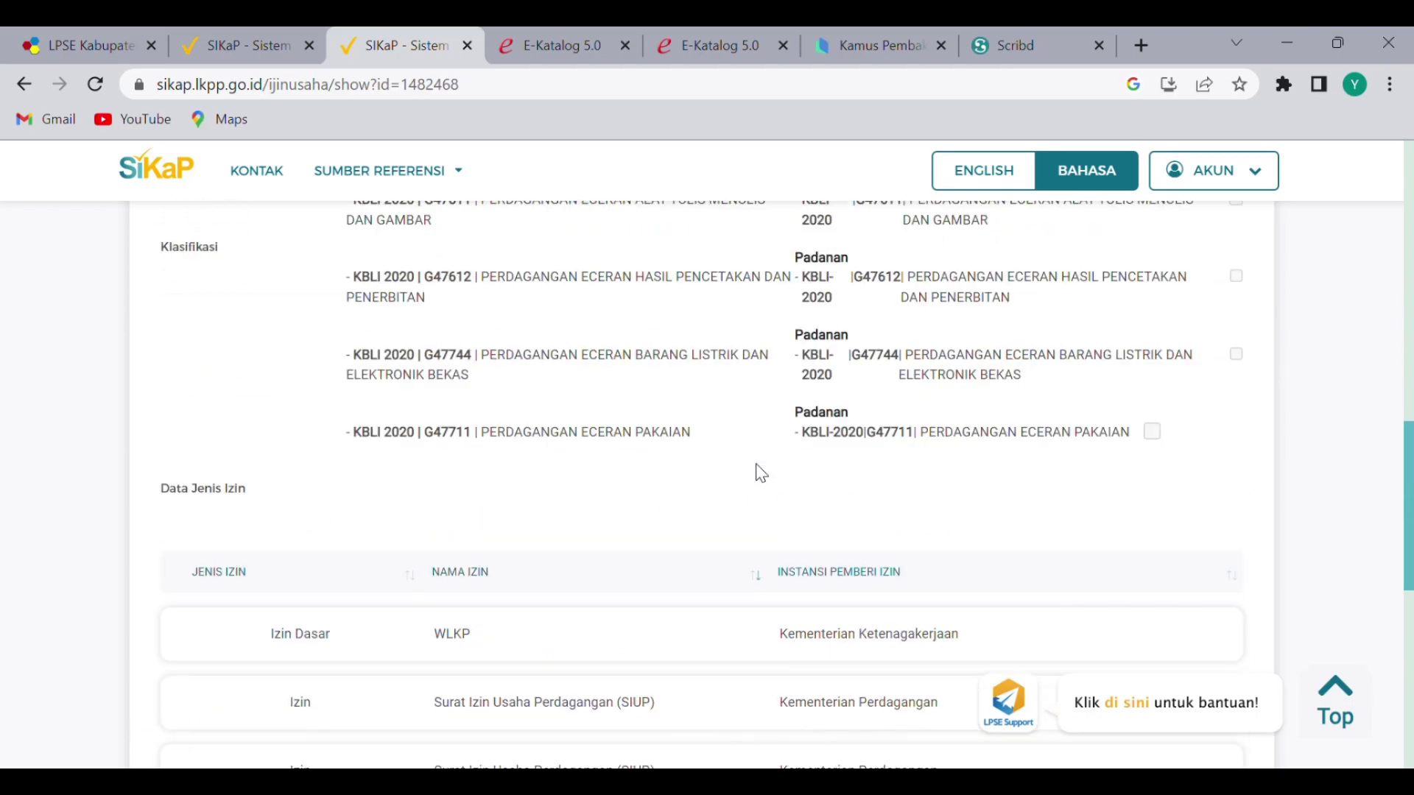
scroll(758, 471, up, 2)
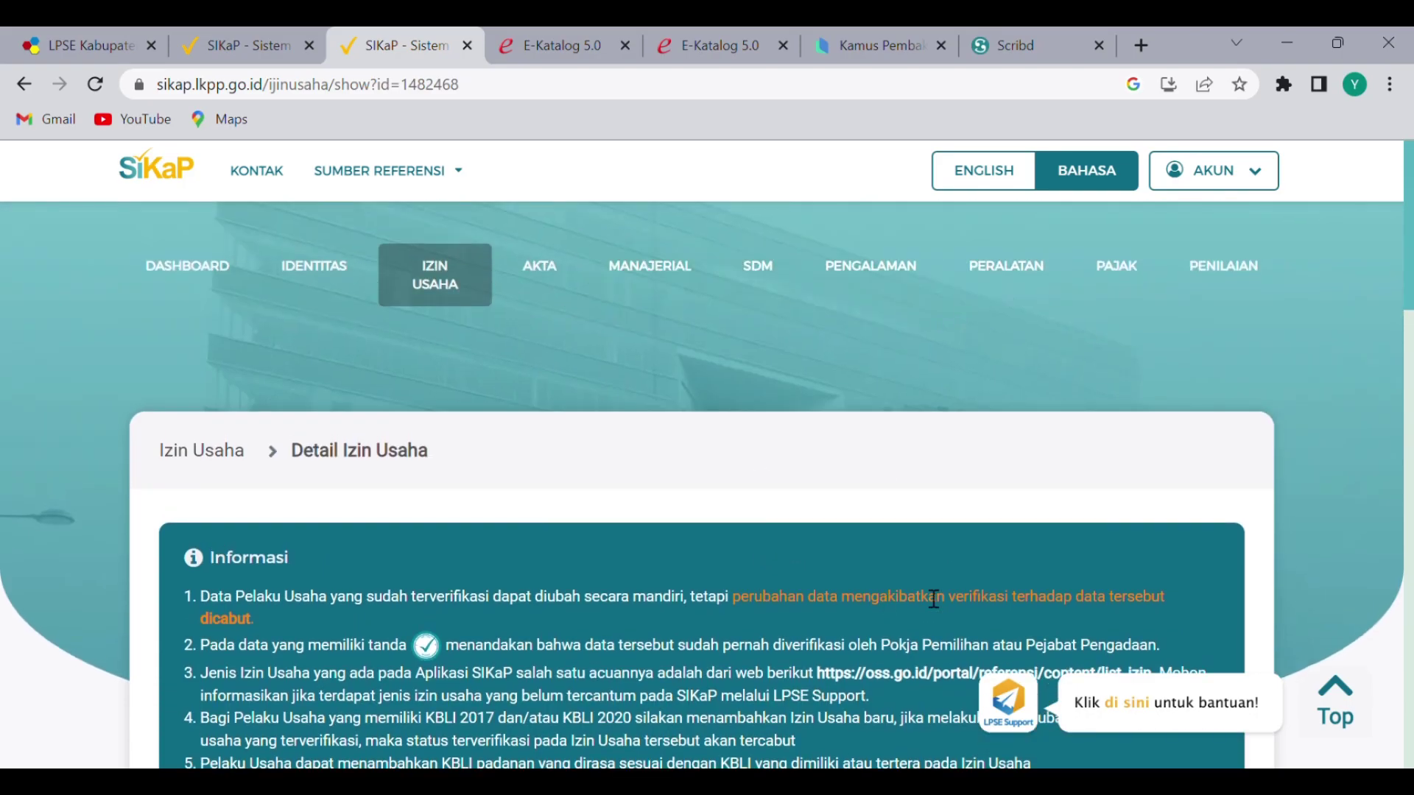
scroll(642, 560, down, 5)
scroll(585, 496, up, 5)
Log in to E-Katalog 5.0 with the provider account and close the Wajib Dibaca notice
click(538, 30)
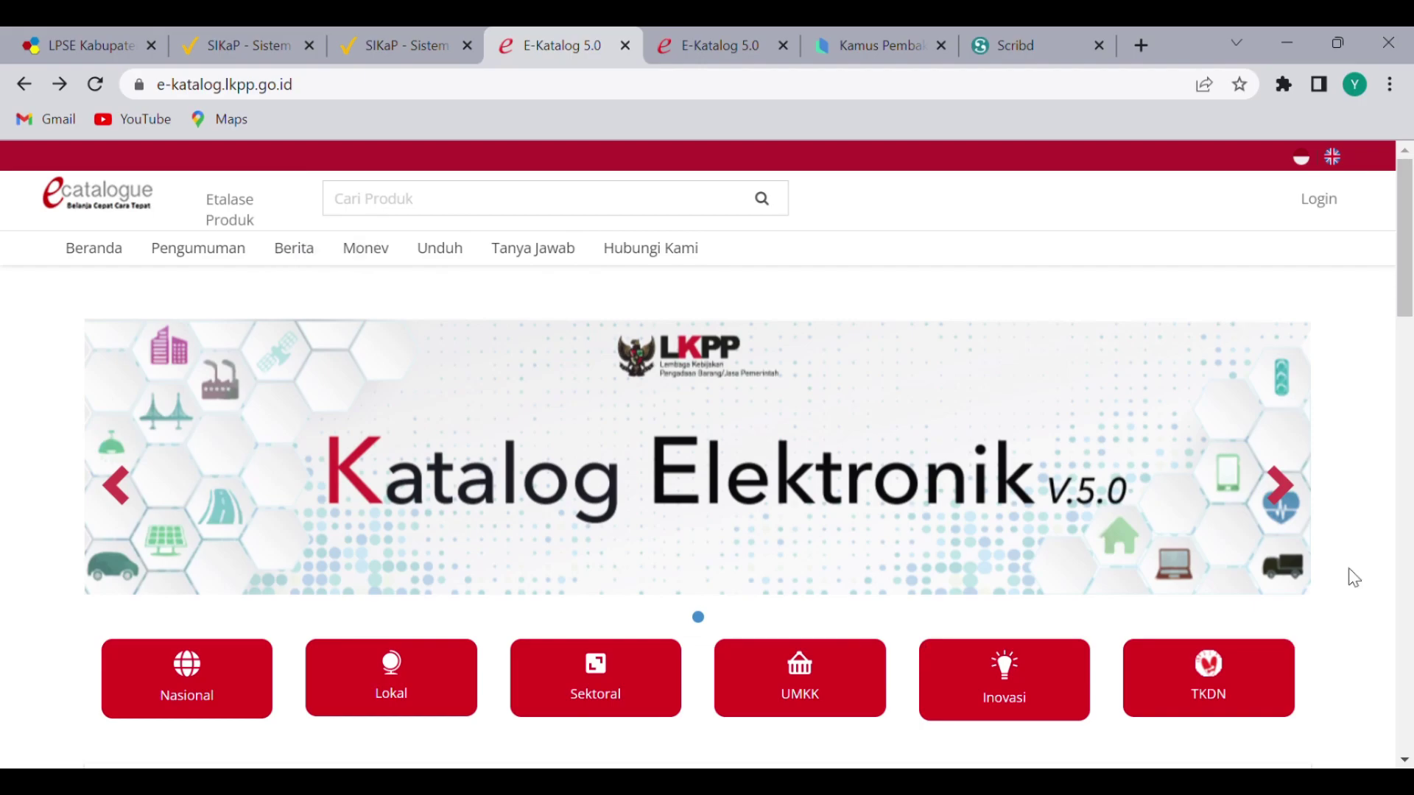
click(1341, 221)
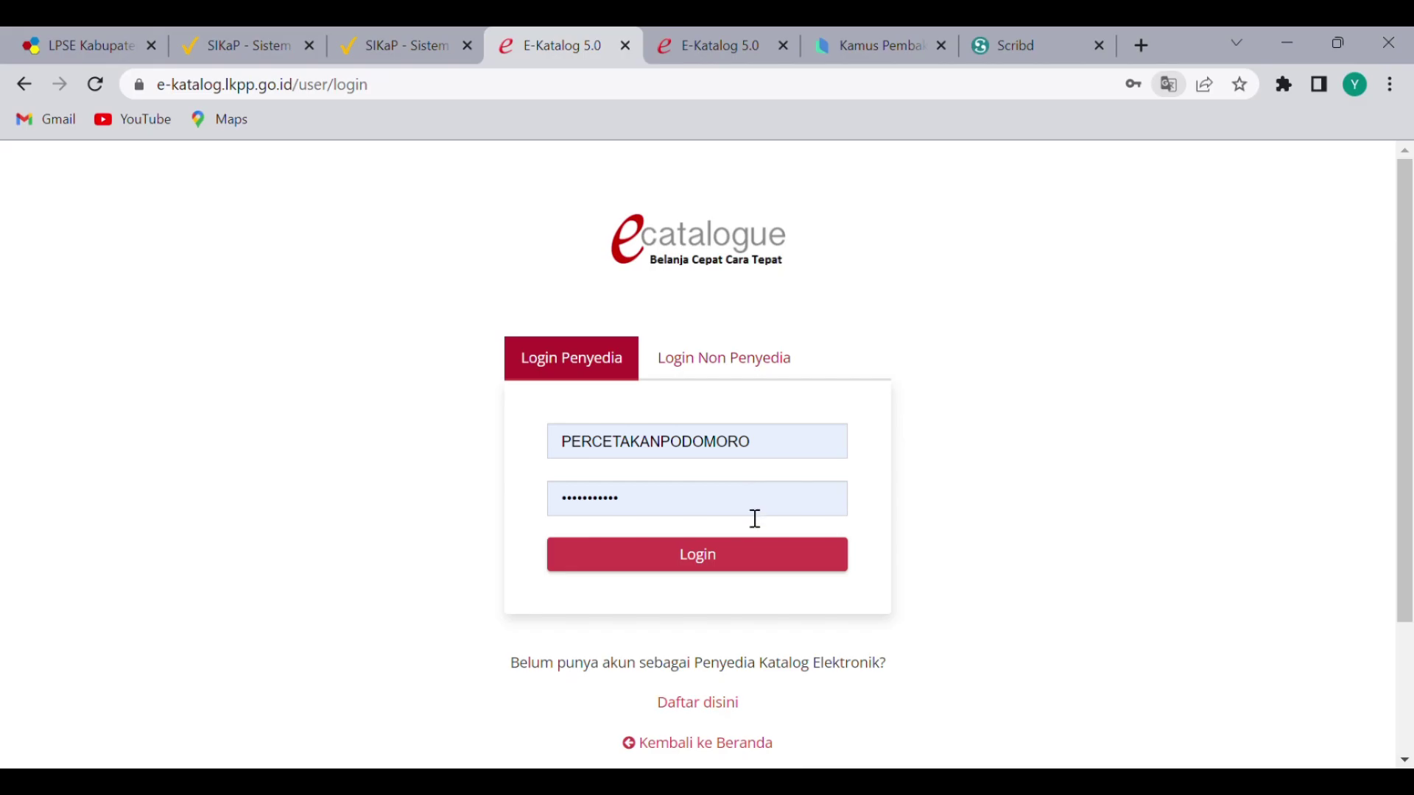
click(740, 556)
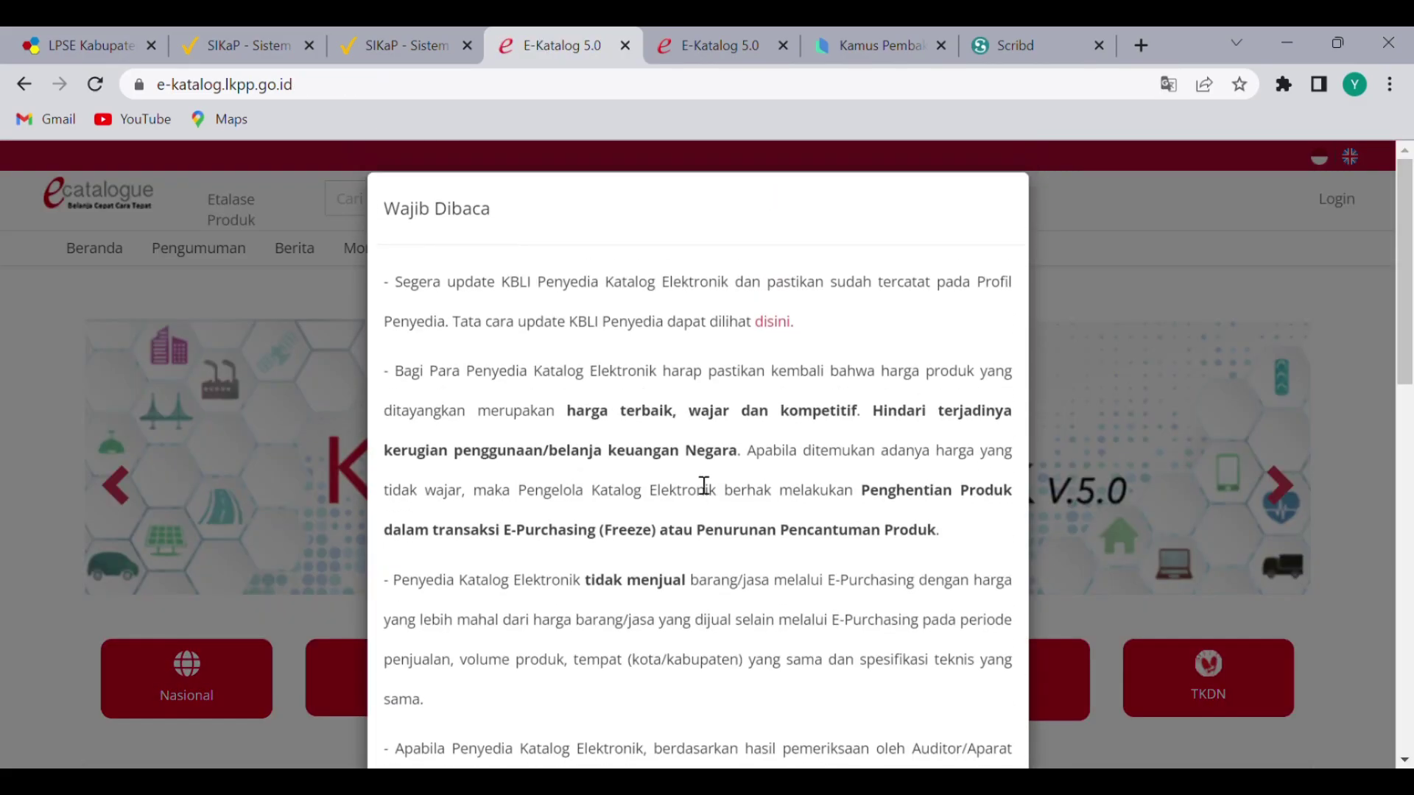
scroll(804, 364, down, 2)
scroll(803, 365, down, 15)
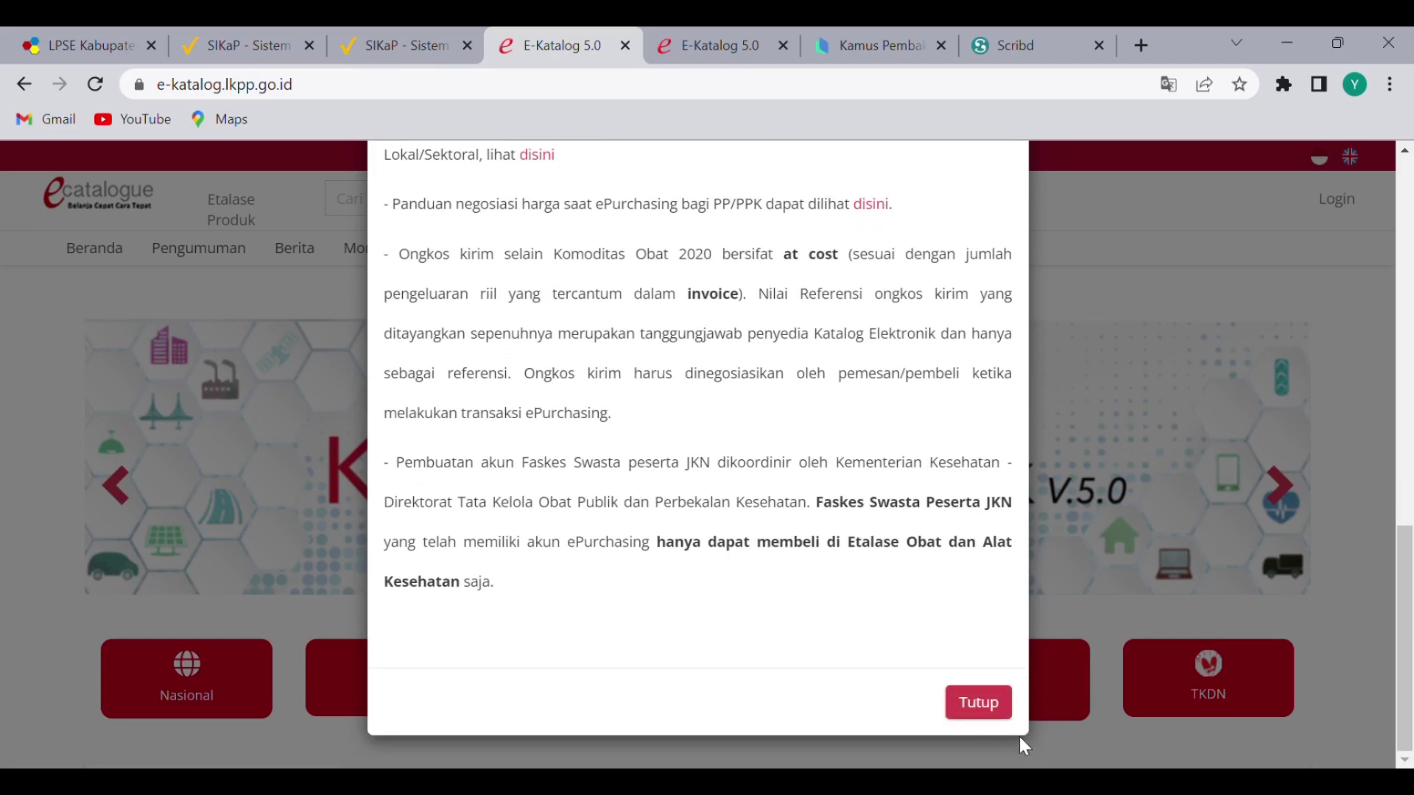
click(994, 710)
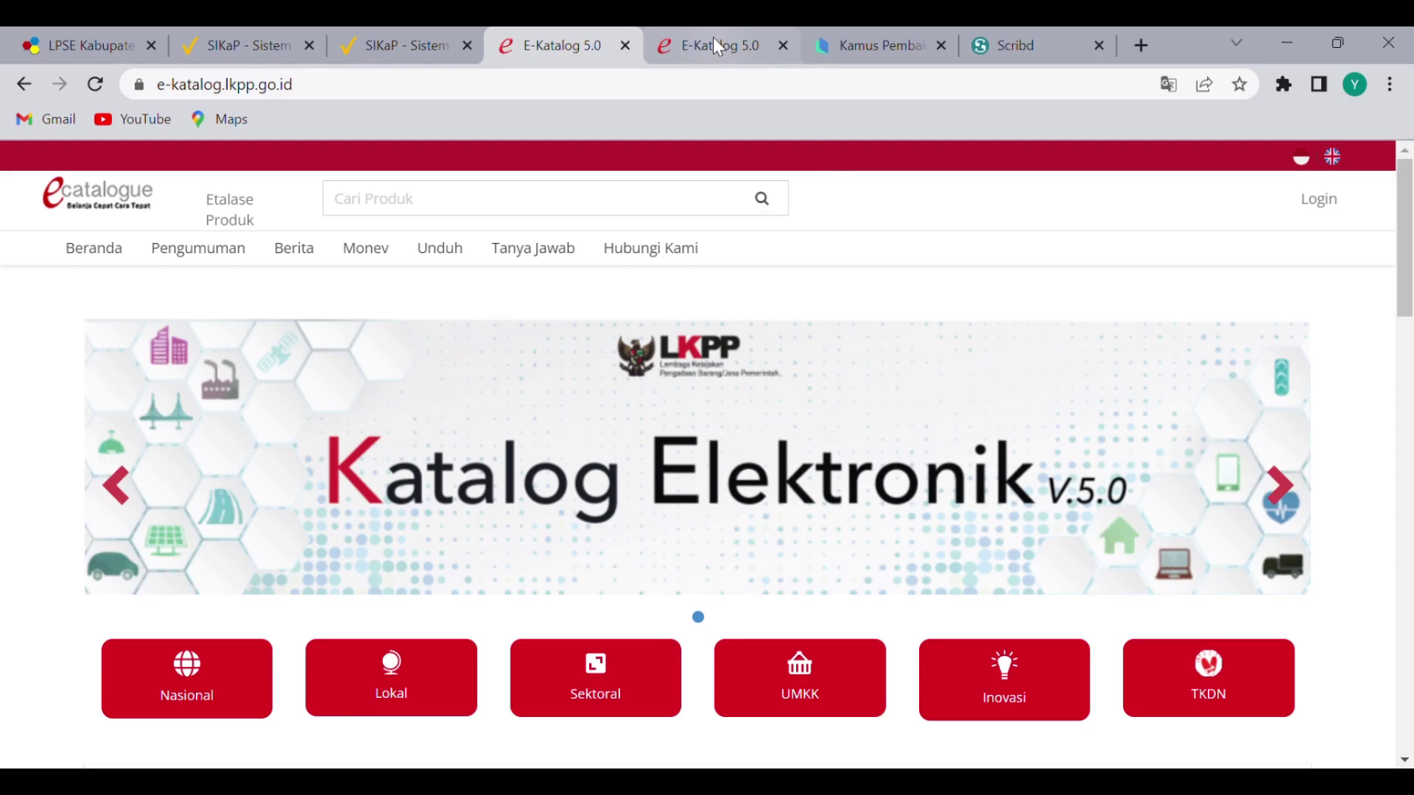
Refresh the catalogue home, then read the Informasi notes of the Penyedia UKM form
click(1318, 199)
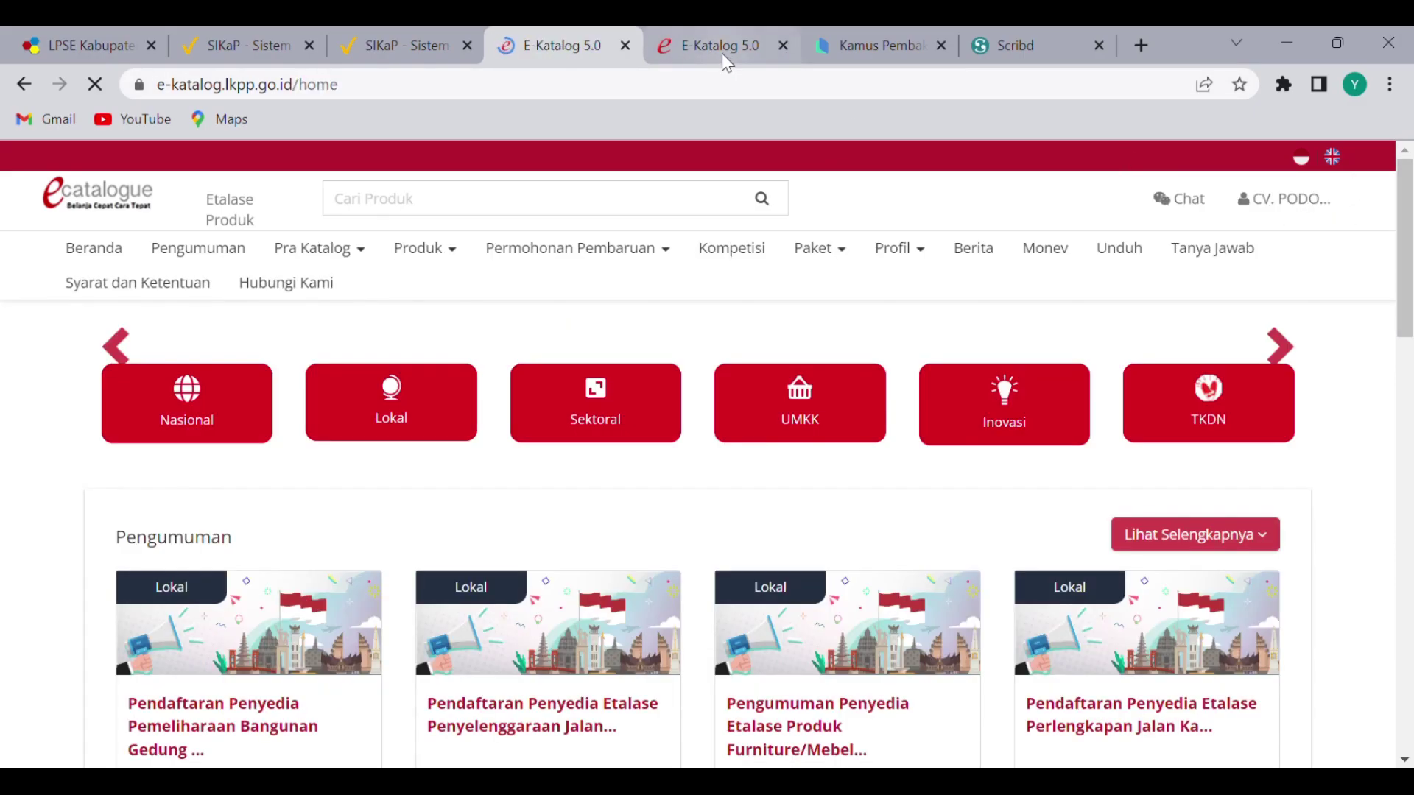
click(722, 53)
scroll(957, 368, down, 1)
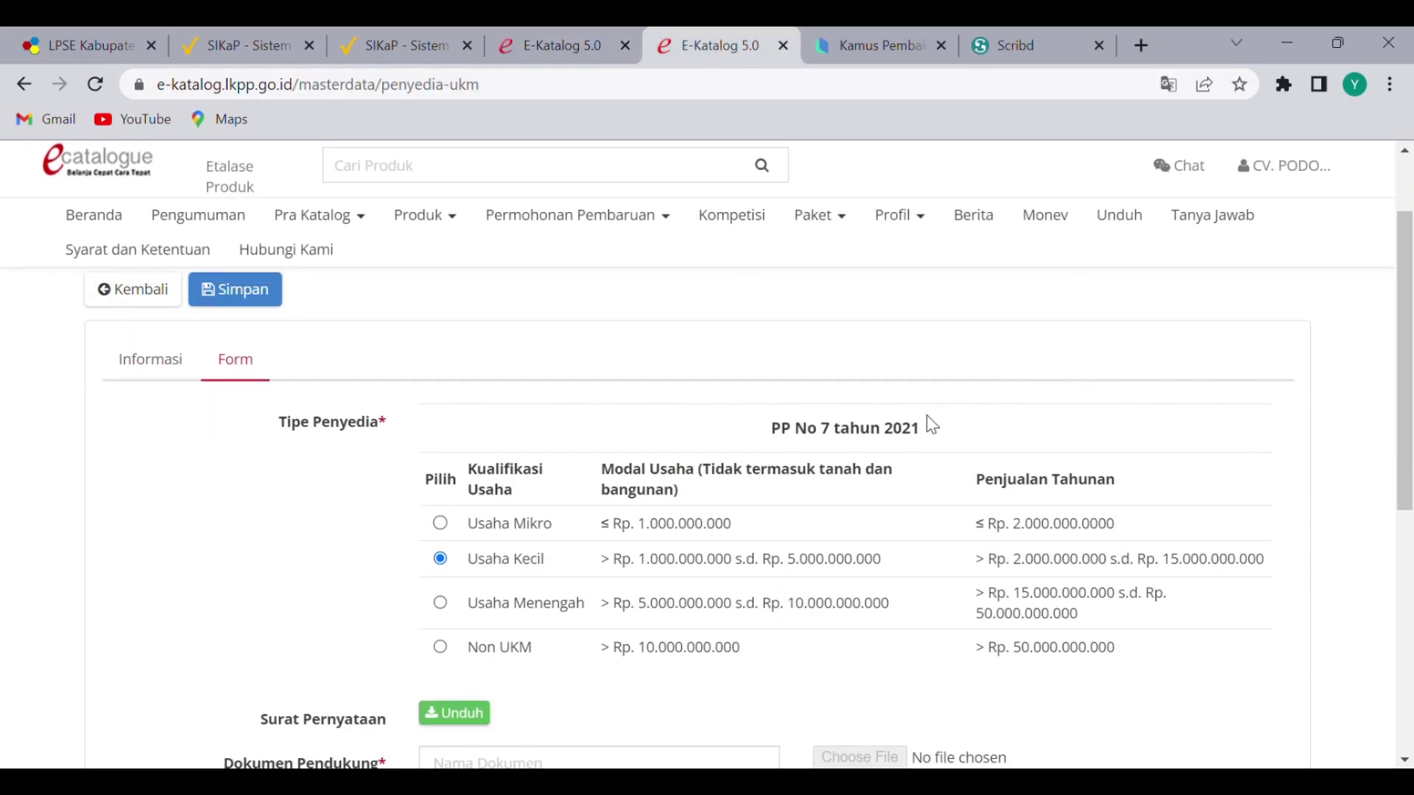
click(151, 361)
scroll(633, 449, down, 1)
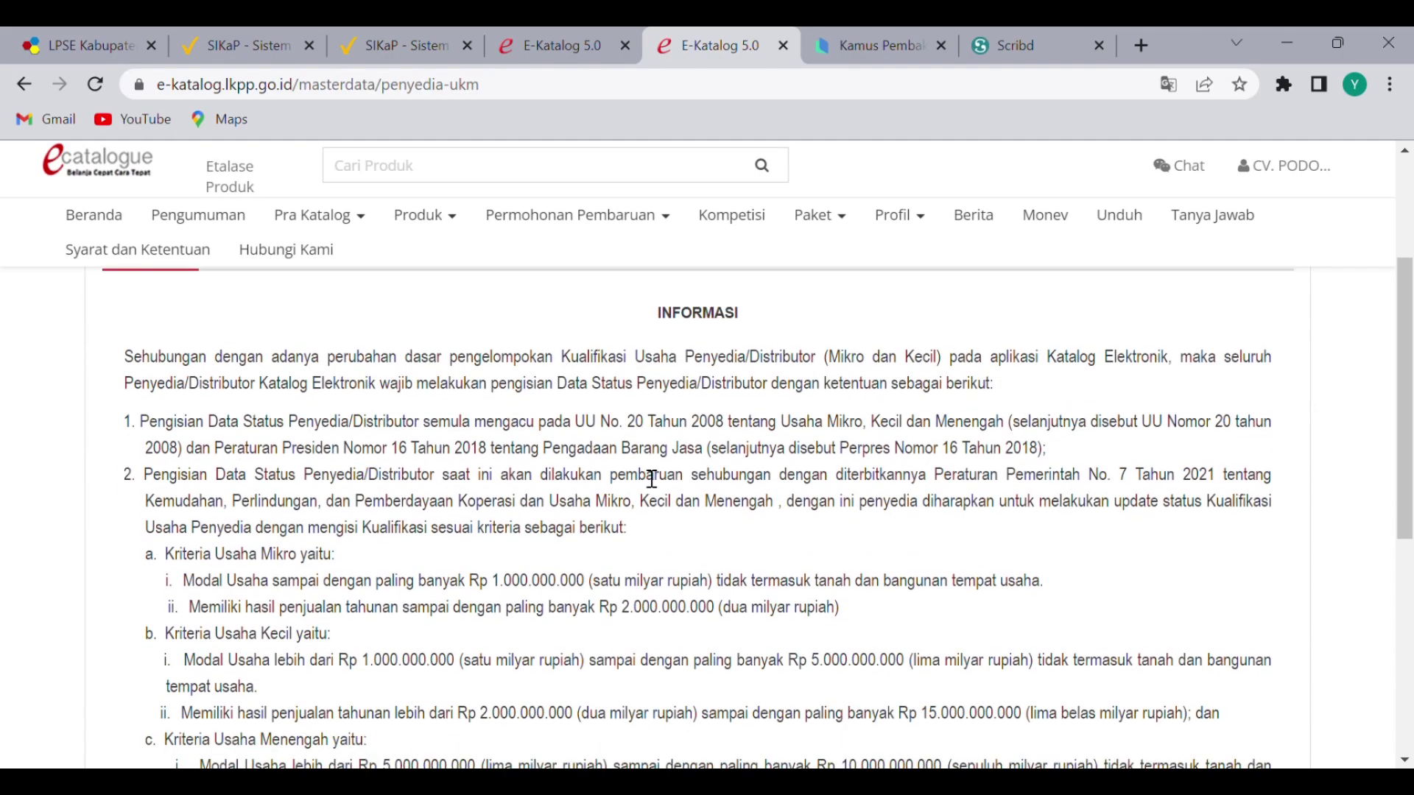
scroll(604, 464, down, 4)
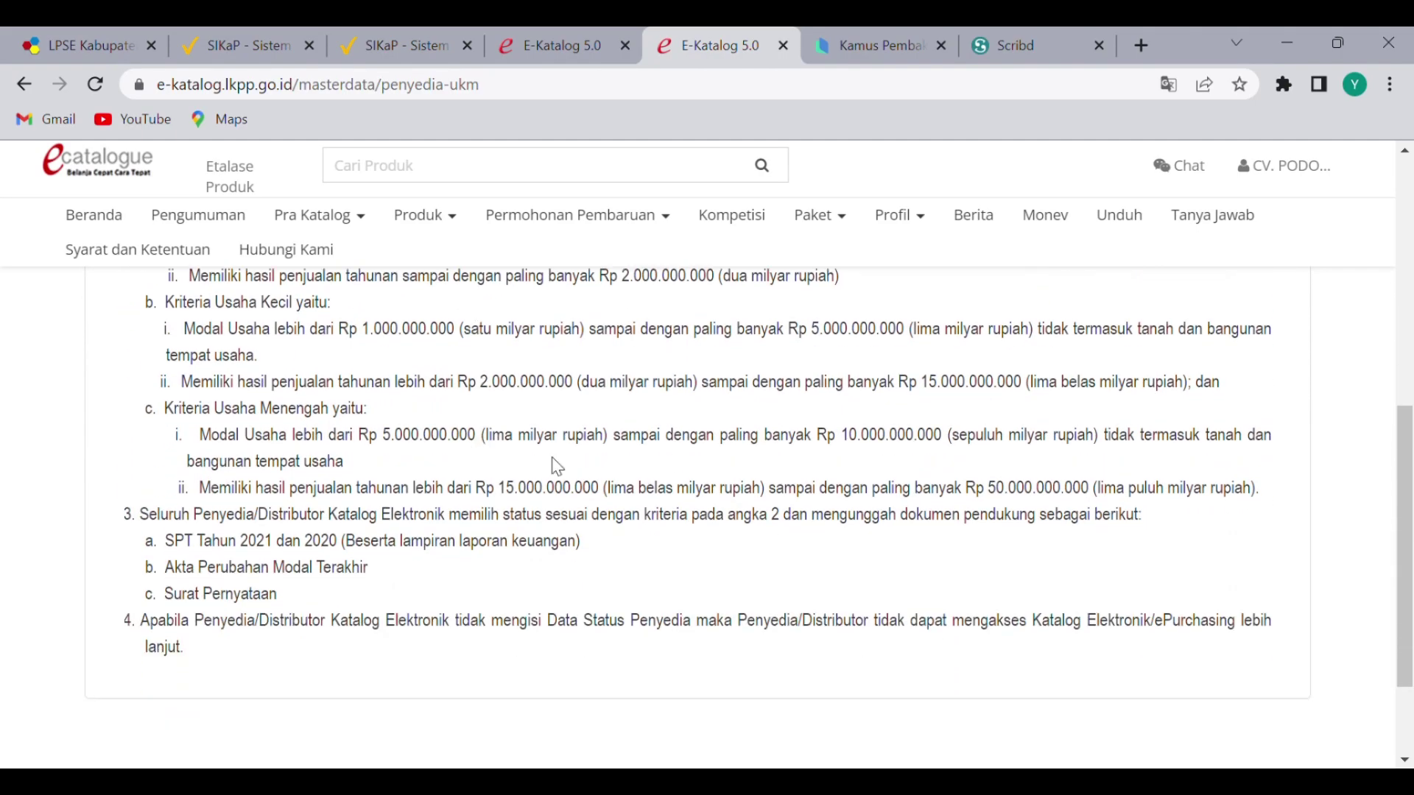
scroll(557, 465, down, 1)
scroll(556, 508, up, 8)
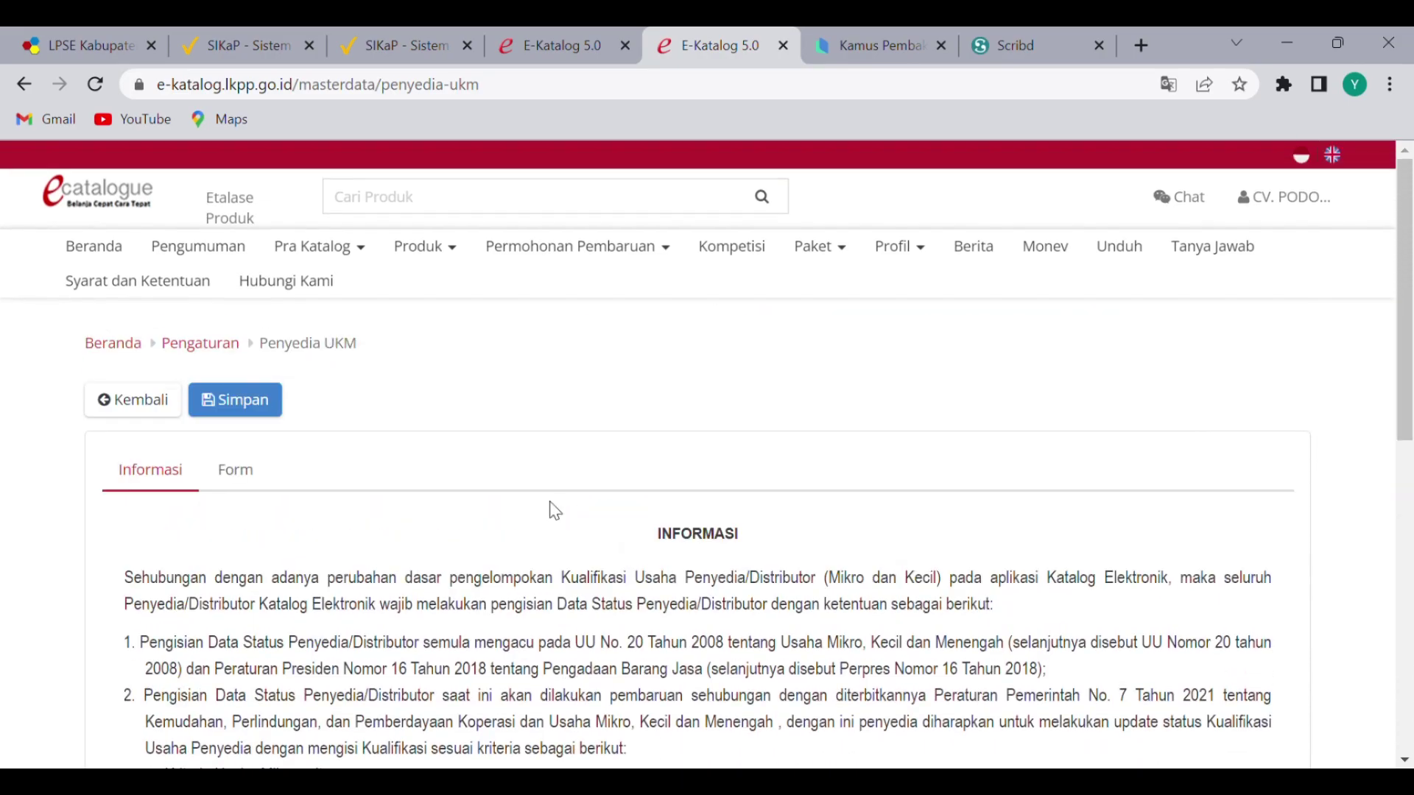
Return to the UKM form fields showing Usaha Kecil under PP No 7 tahun 2021
click(251, 477)
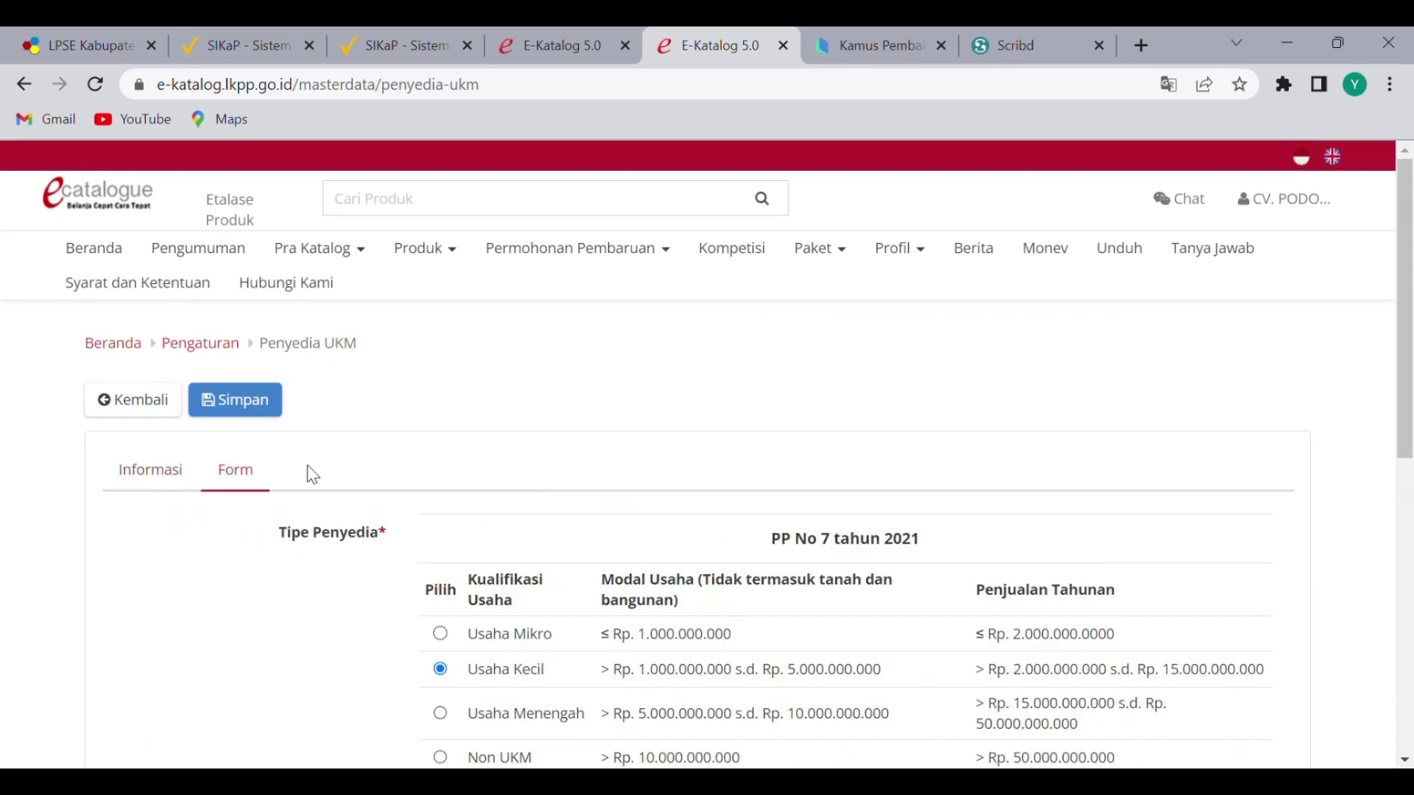
scroll(653, 562, down, 1)
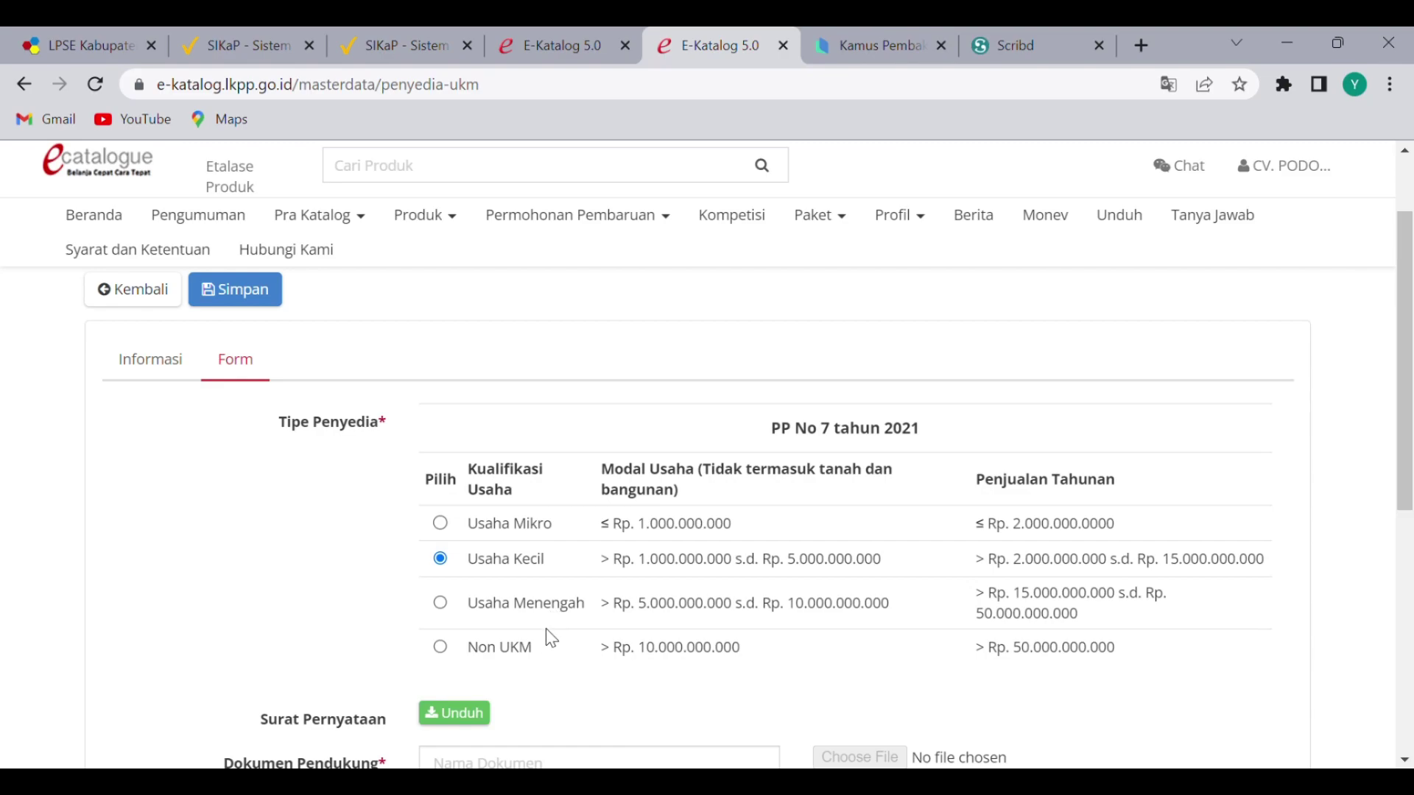
scroll(546, 630, down, 1)
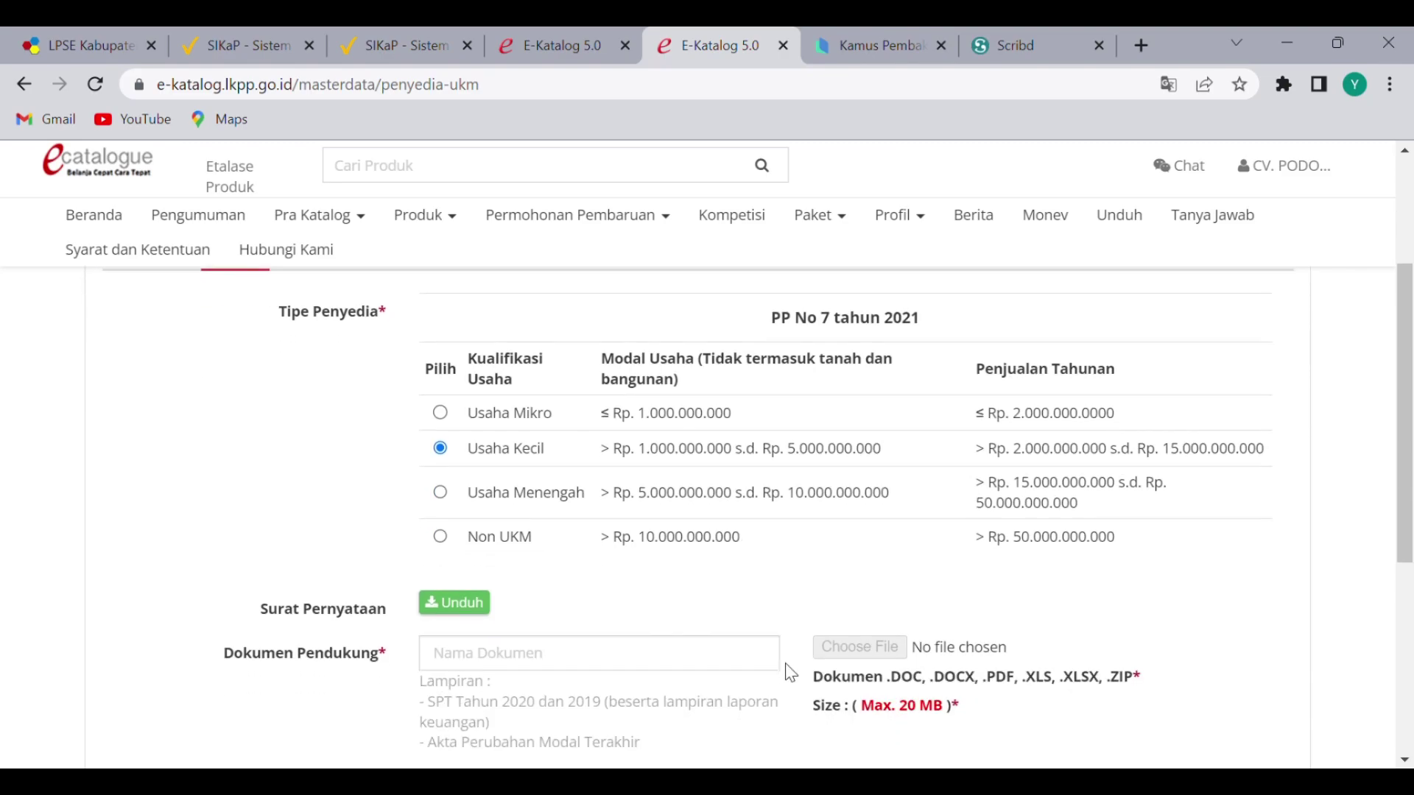
scroll(790, 672, down, 1)
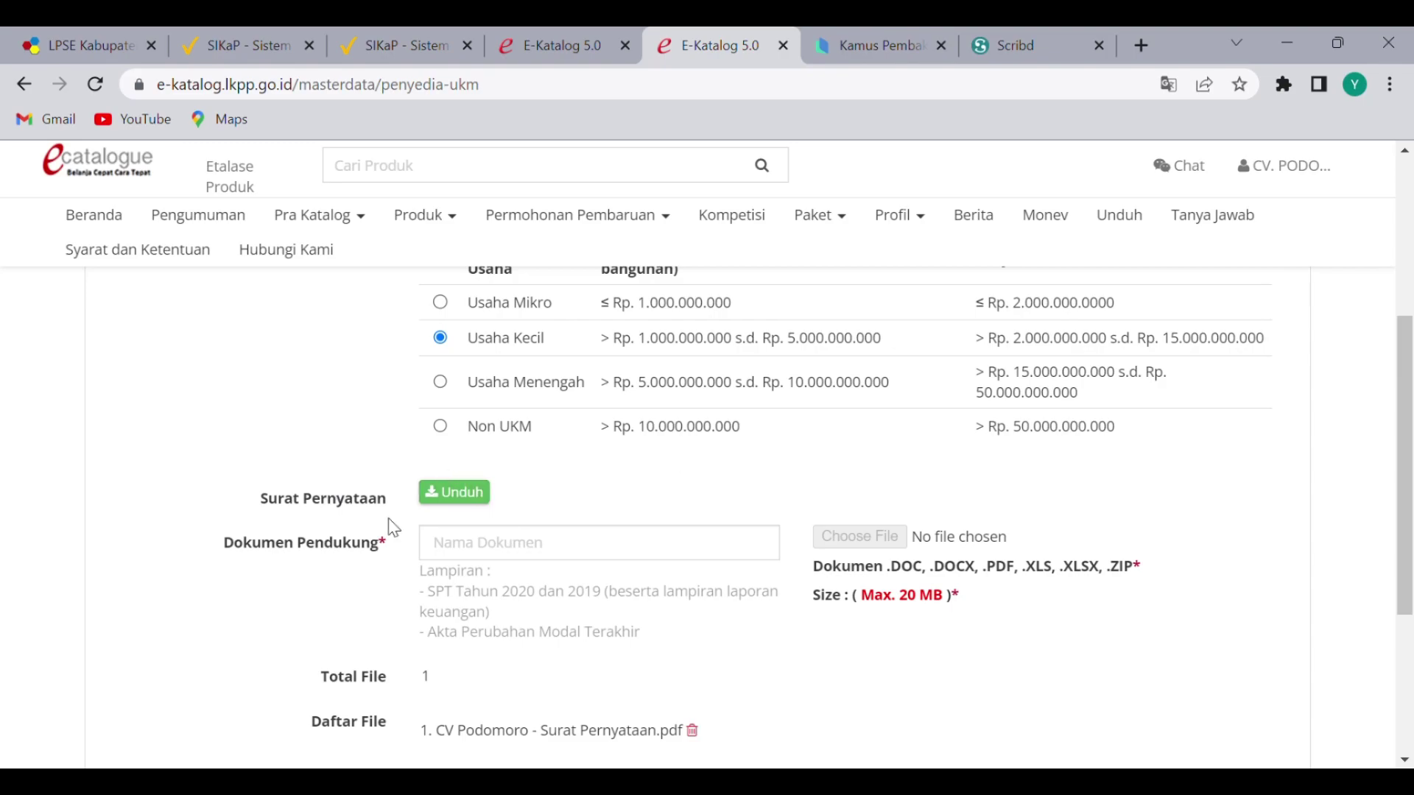
Download the Surat Pernyataan .docx template, read it, and close it
click(482, 502)
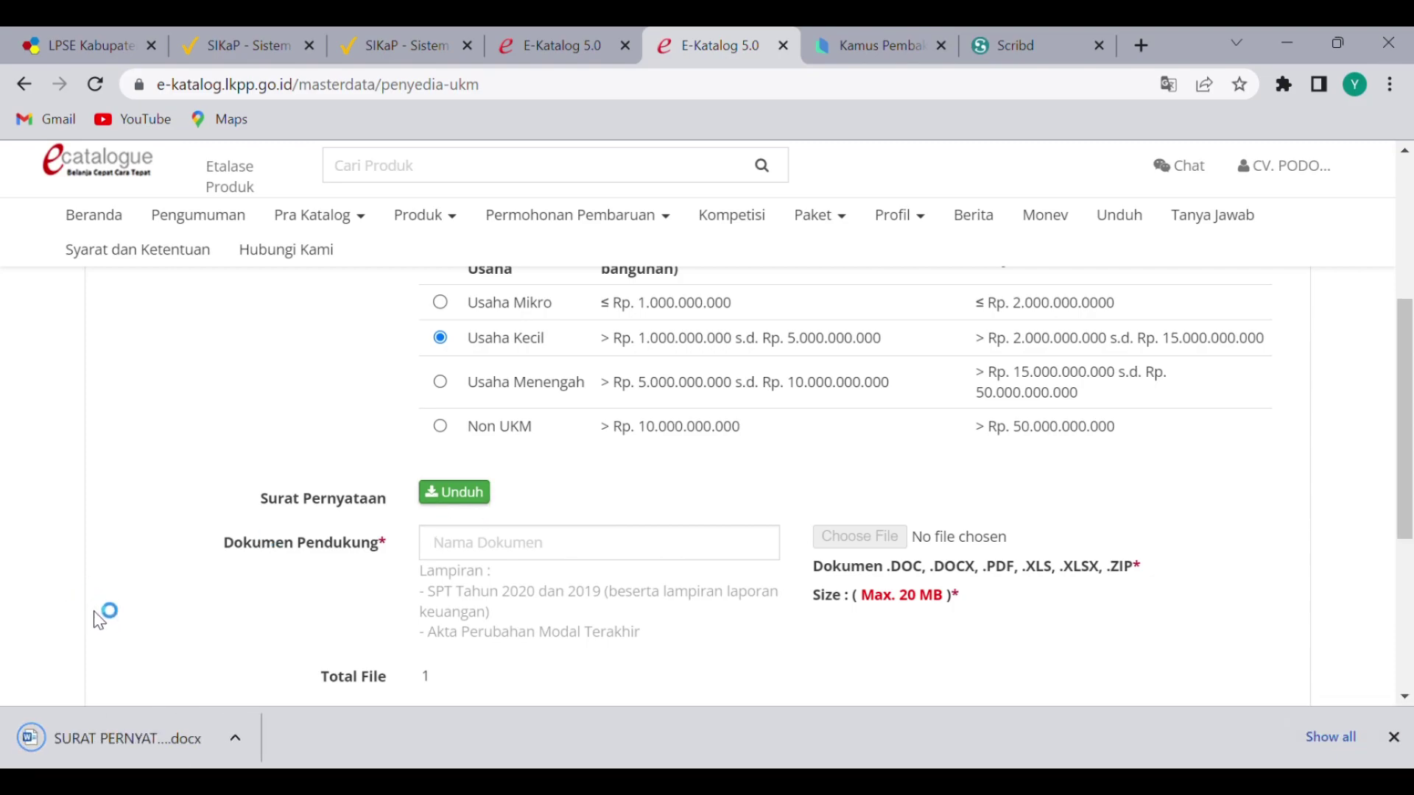
click(112, 736)
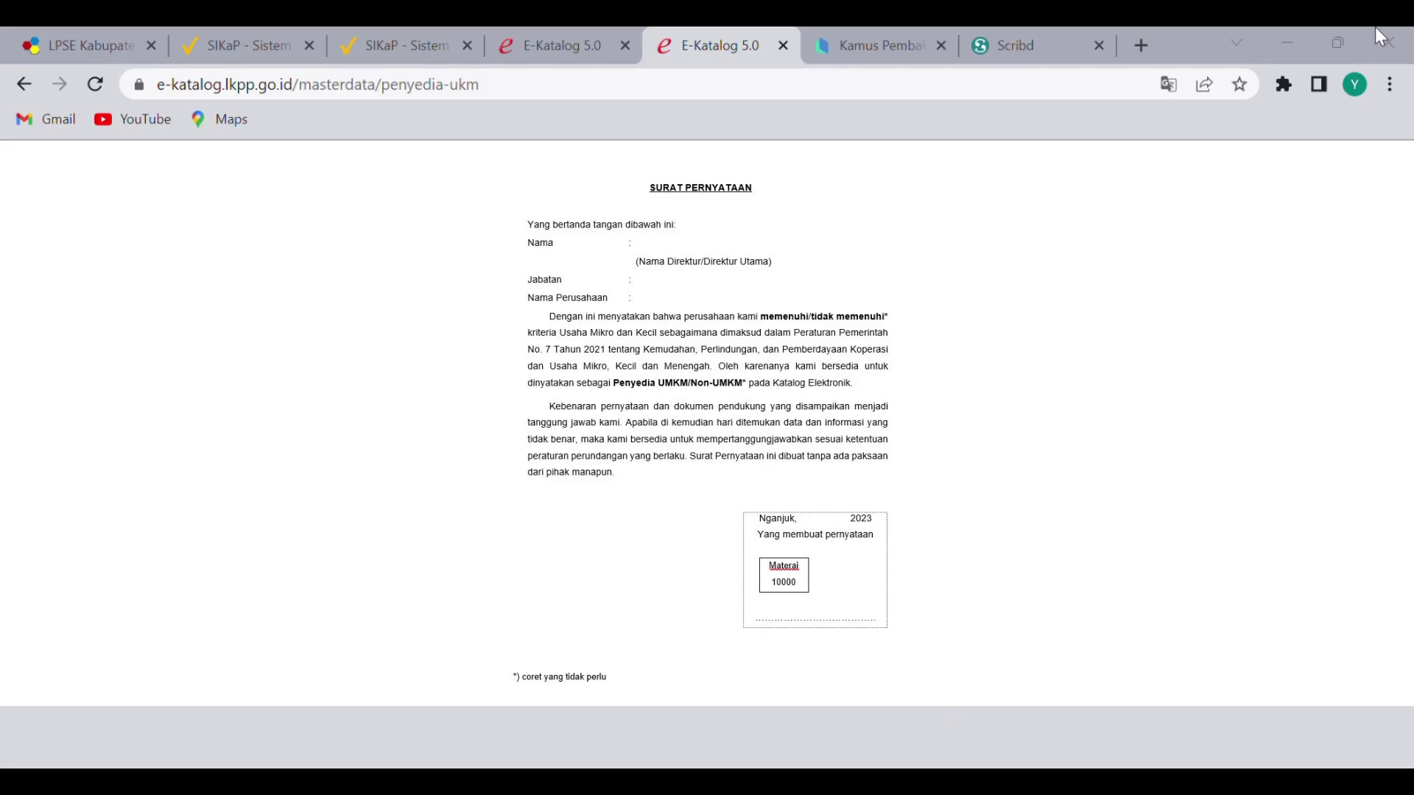
click(1387, 43)
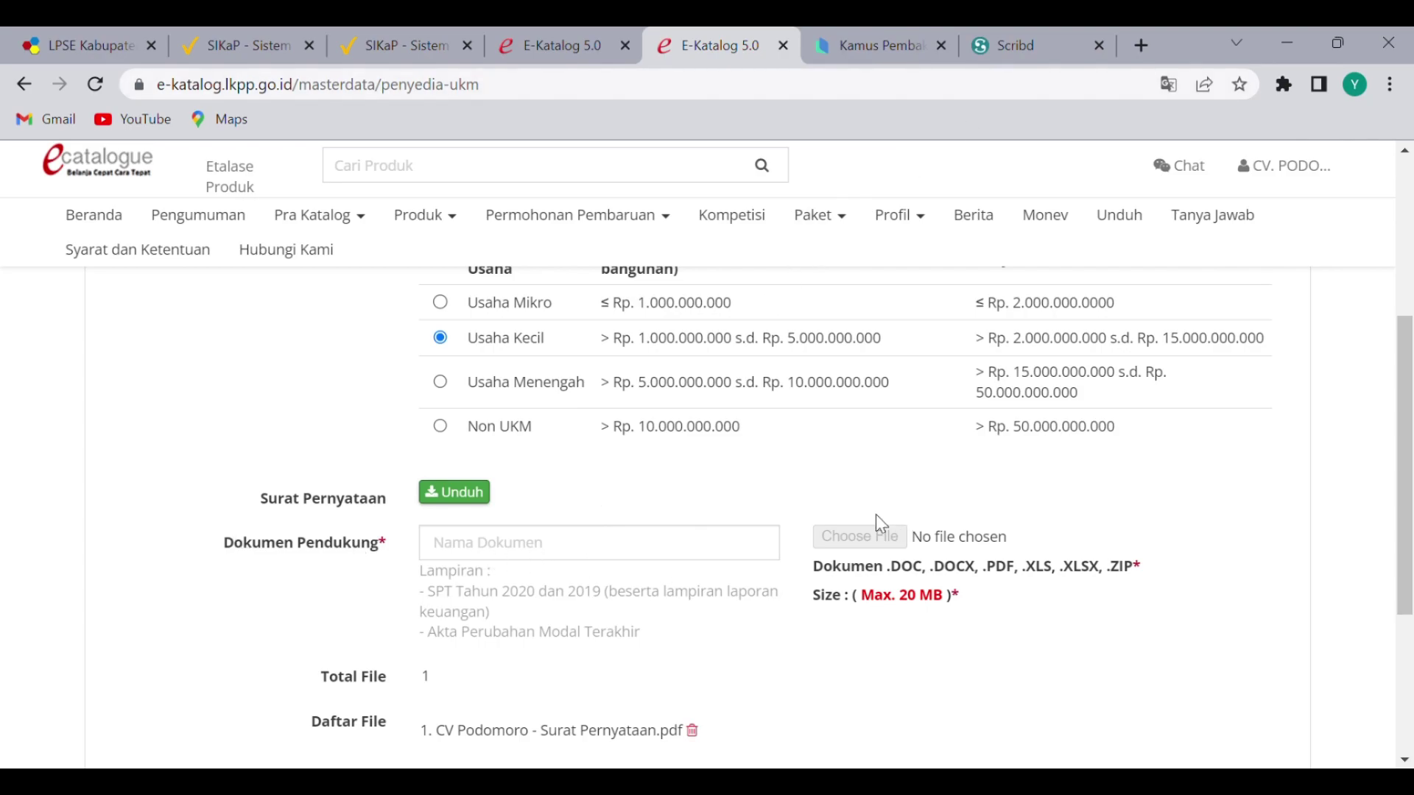
Enter 'Surat peryataan' as the supporting document name and choose its upload file
click(516, 547)
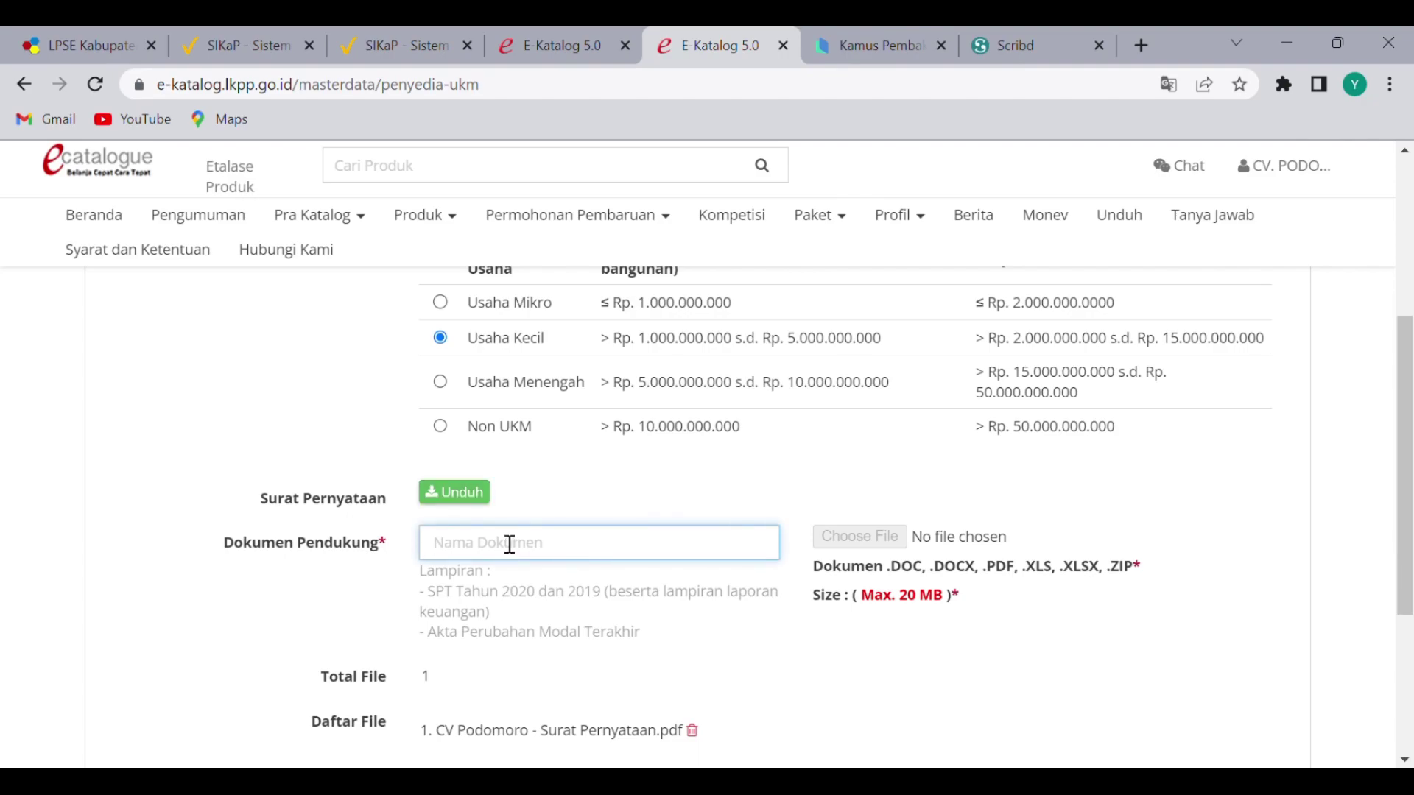
text(Sura)
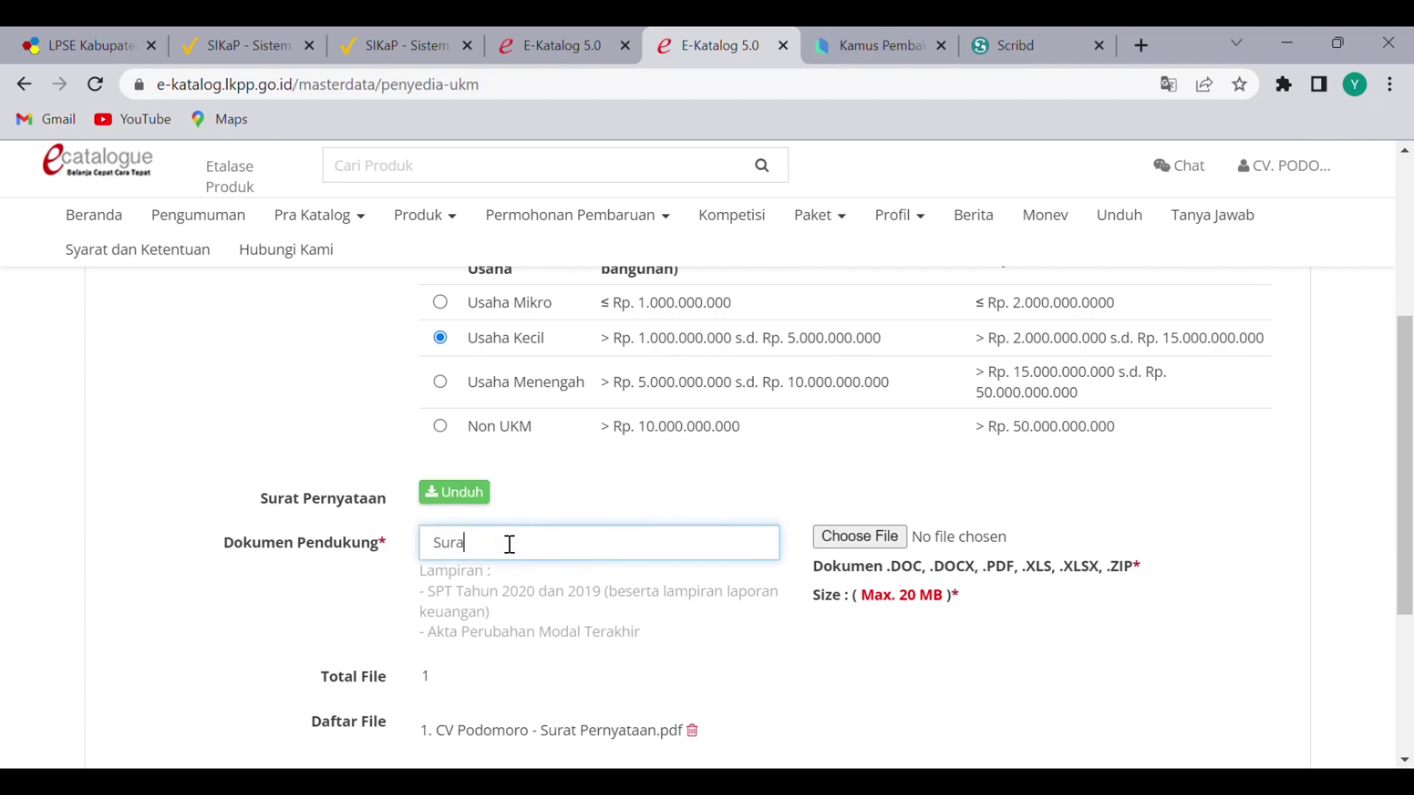
text(t peryataan)
click(880, 542)
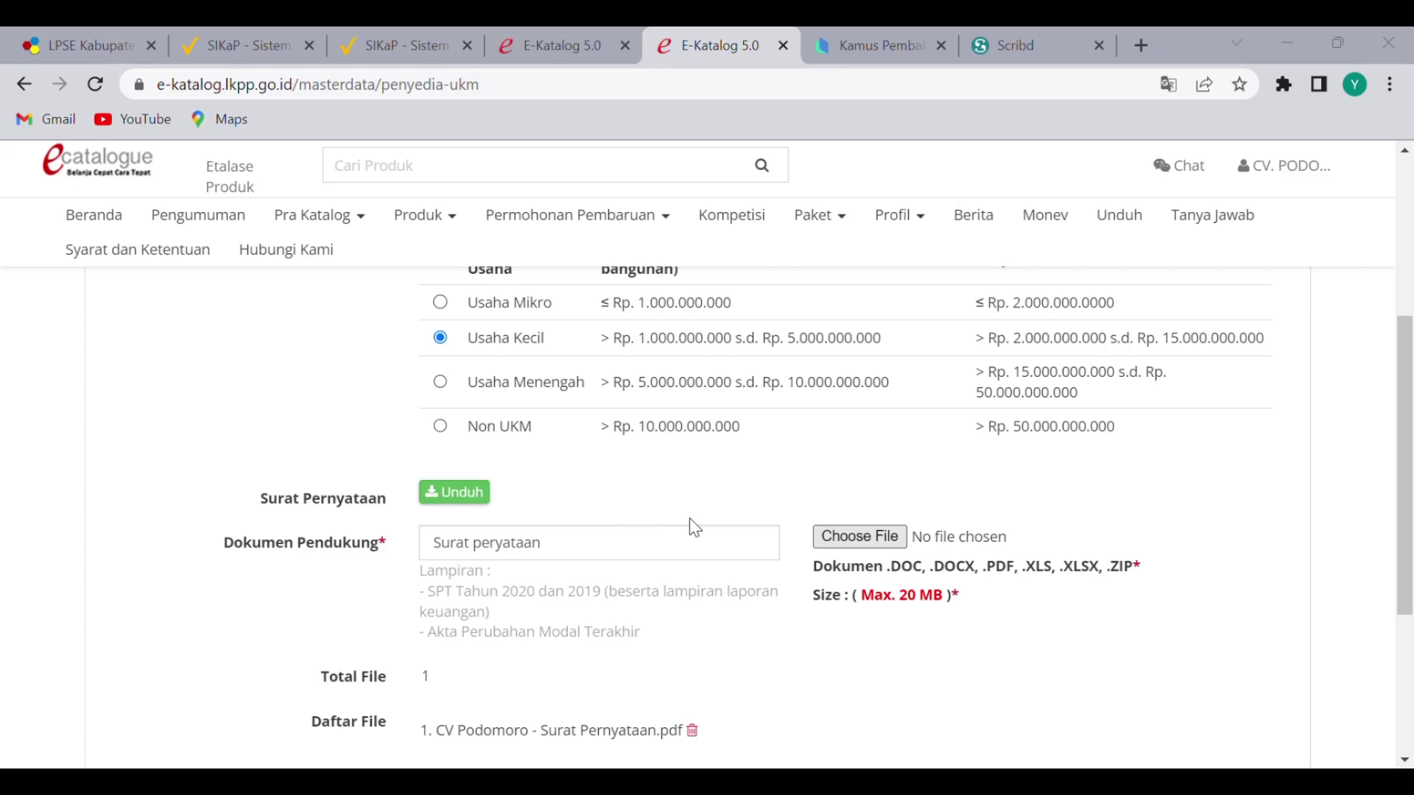
Check the file list, then return to the other catalogue tab and dismiss Pemberitahuan
scroll(637, 381, down, 4)
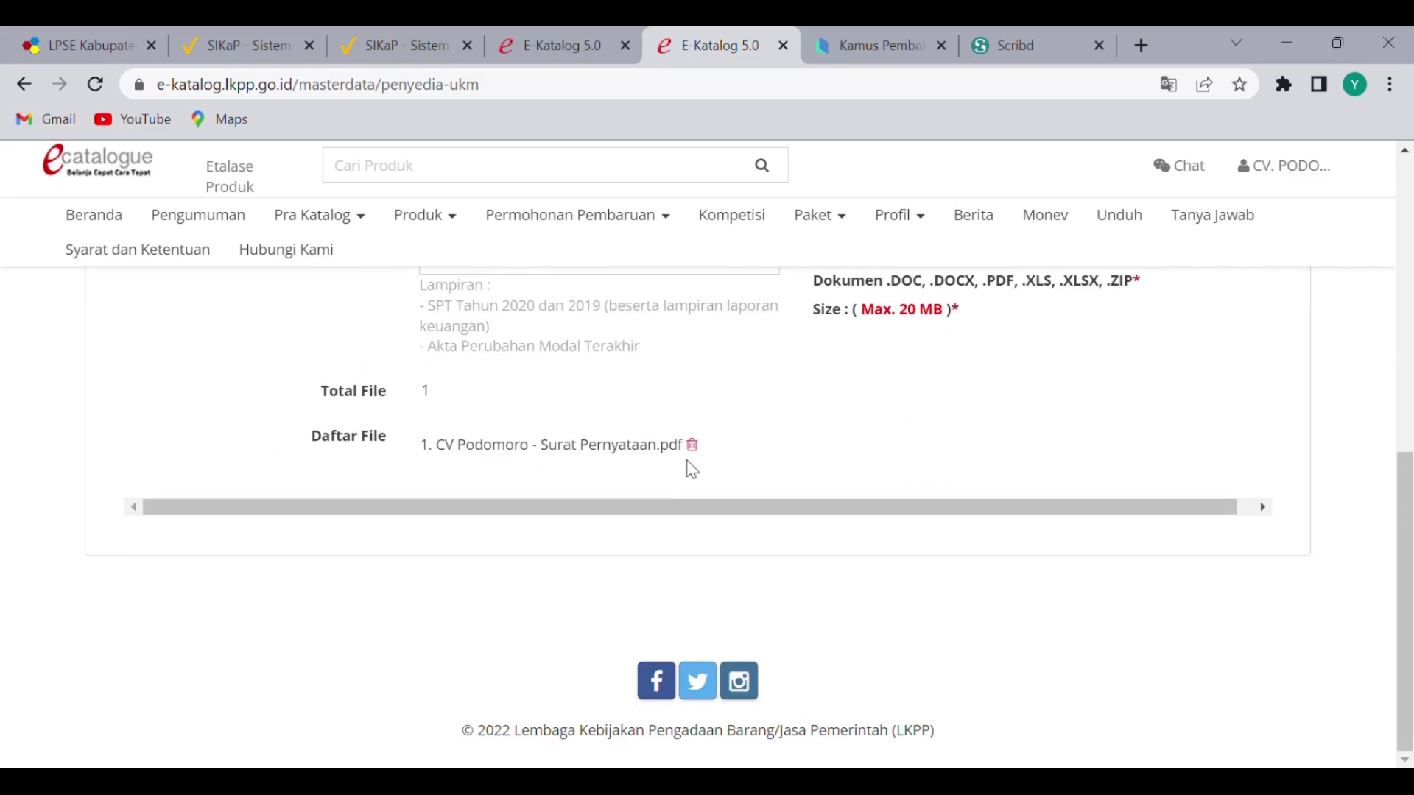
scroll(692, 469, up, 9)
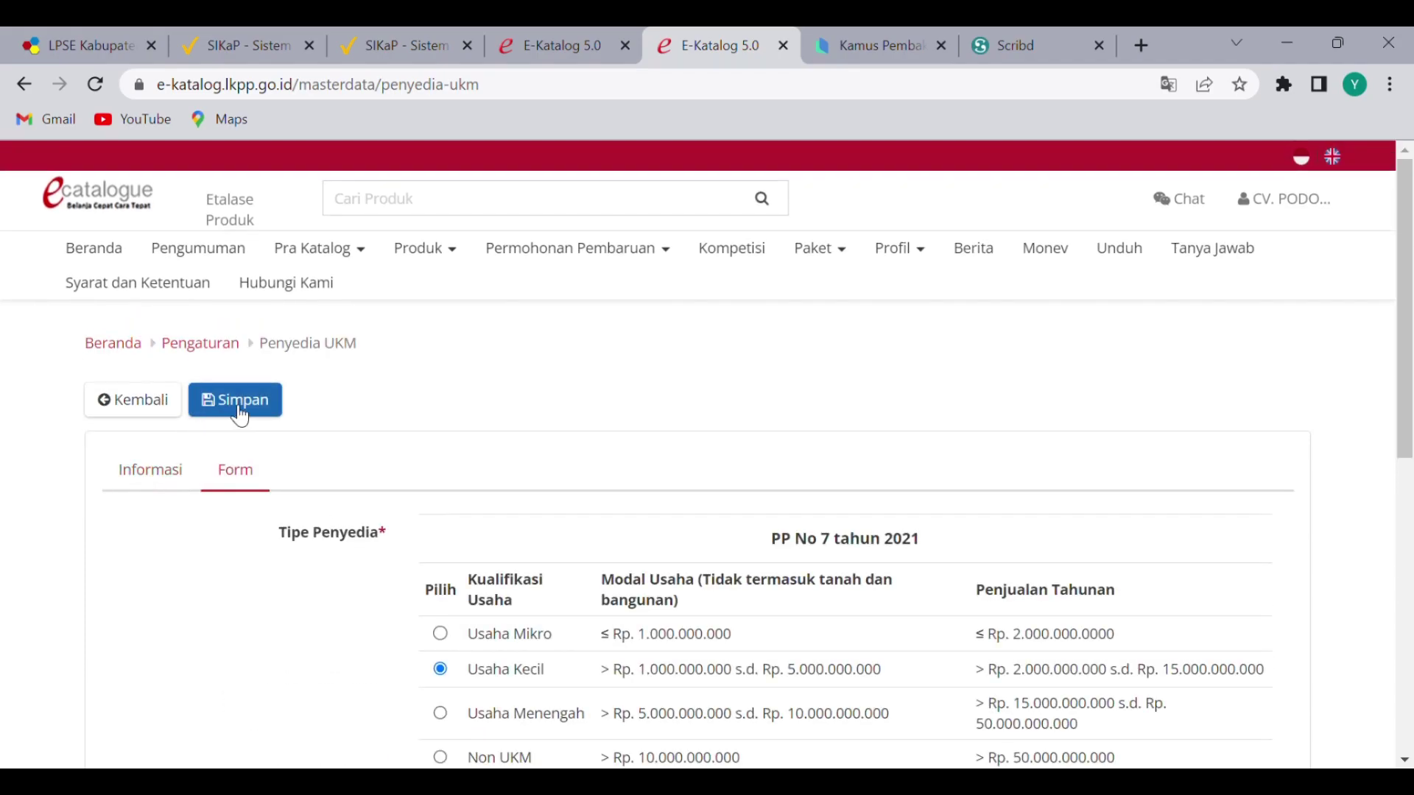
click(581, 48)
click(1163, 400)
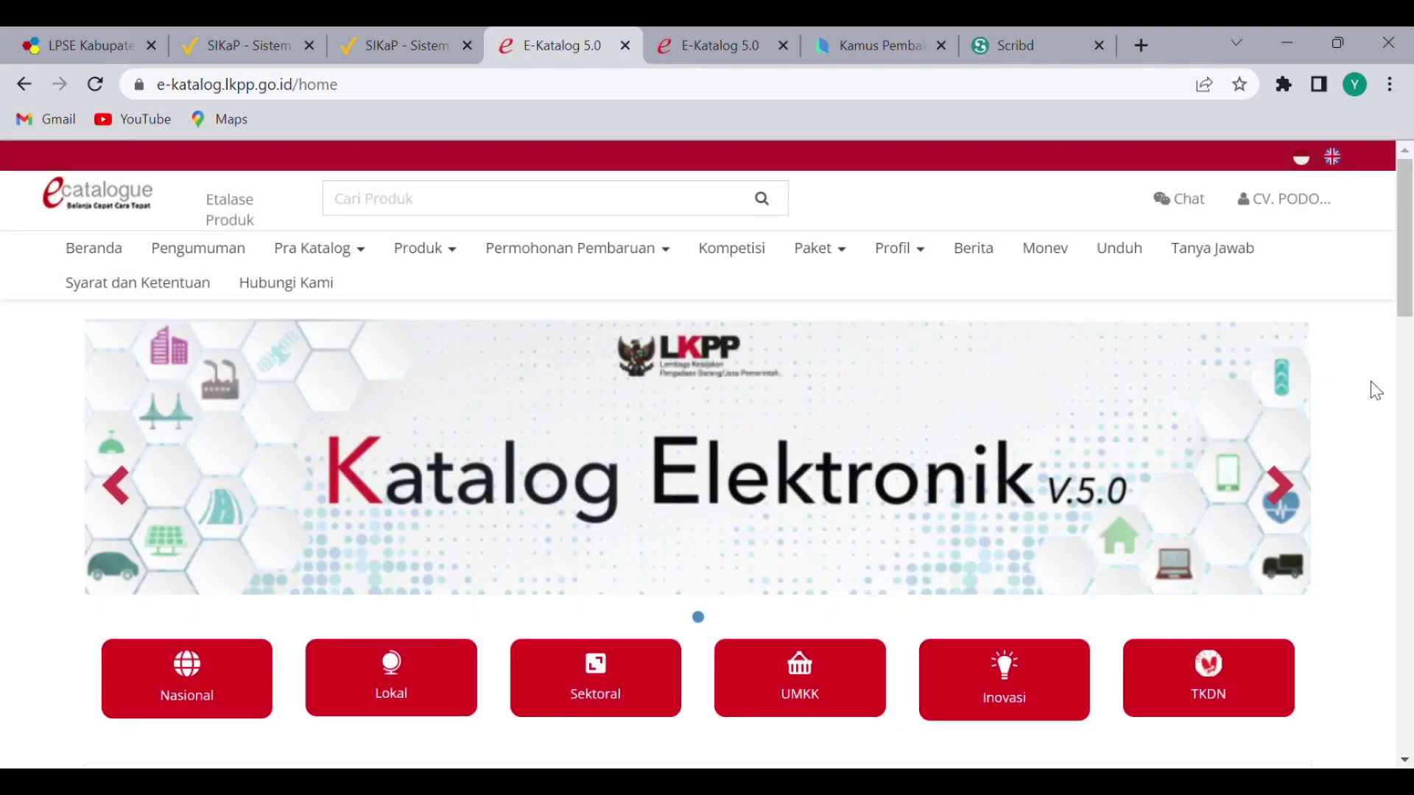
Open the provider's own profile and view its Informasi Penyedia details
click(921, 257)
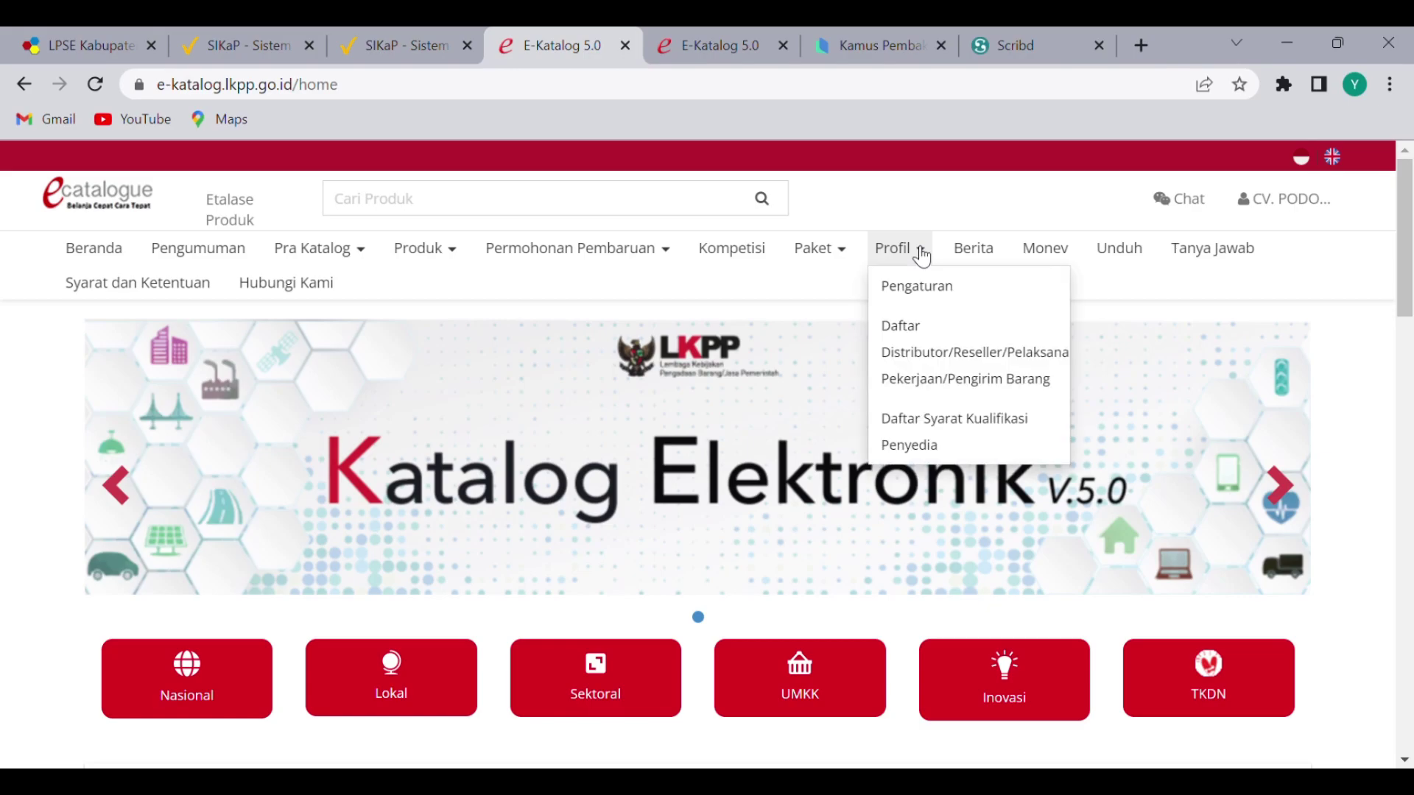
click(913, 284)
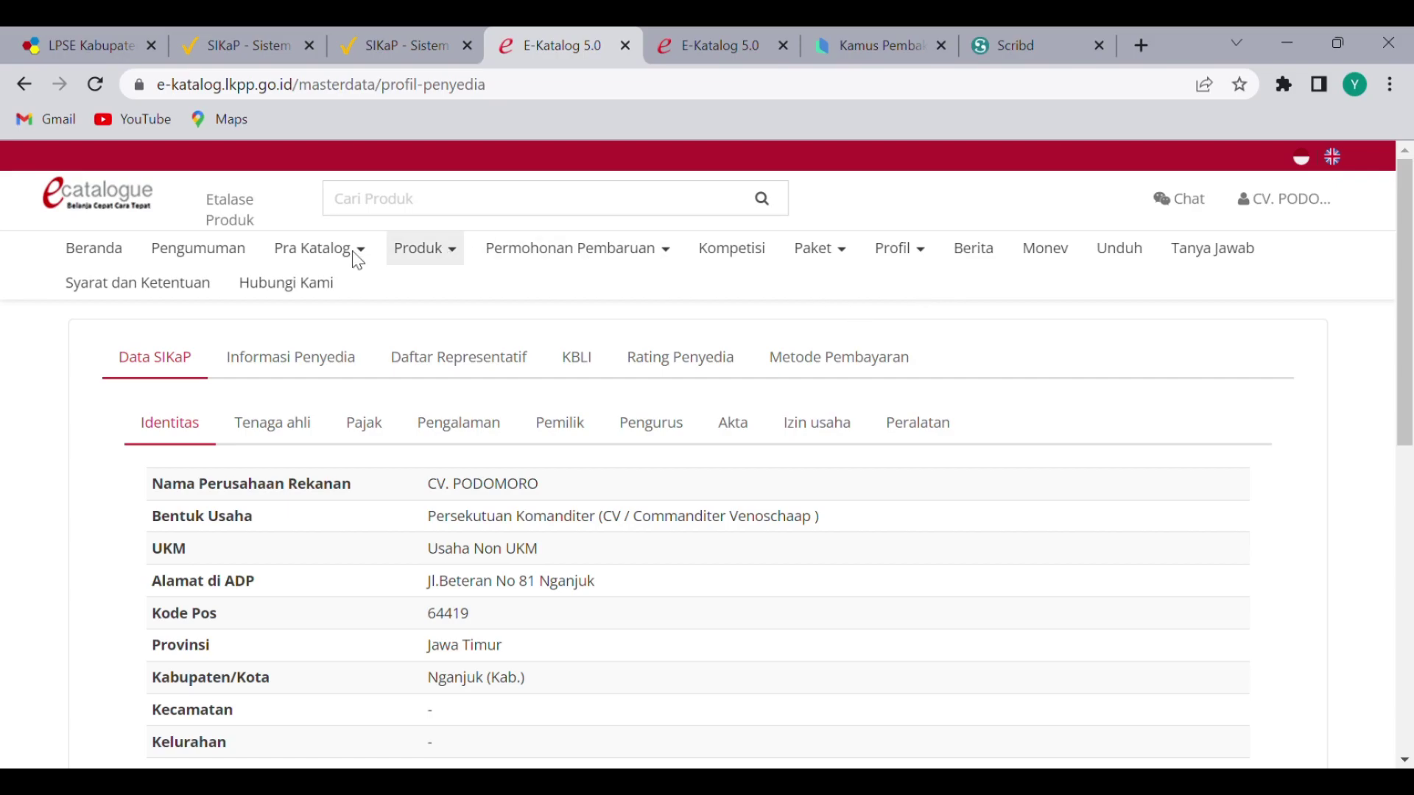
click(305, 365)
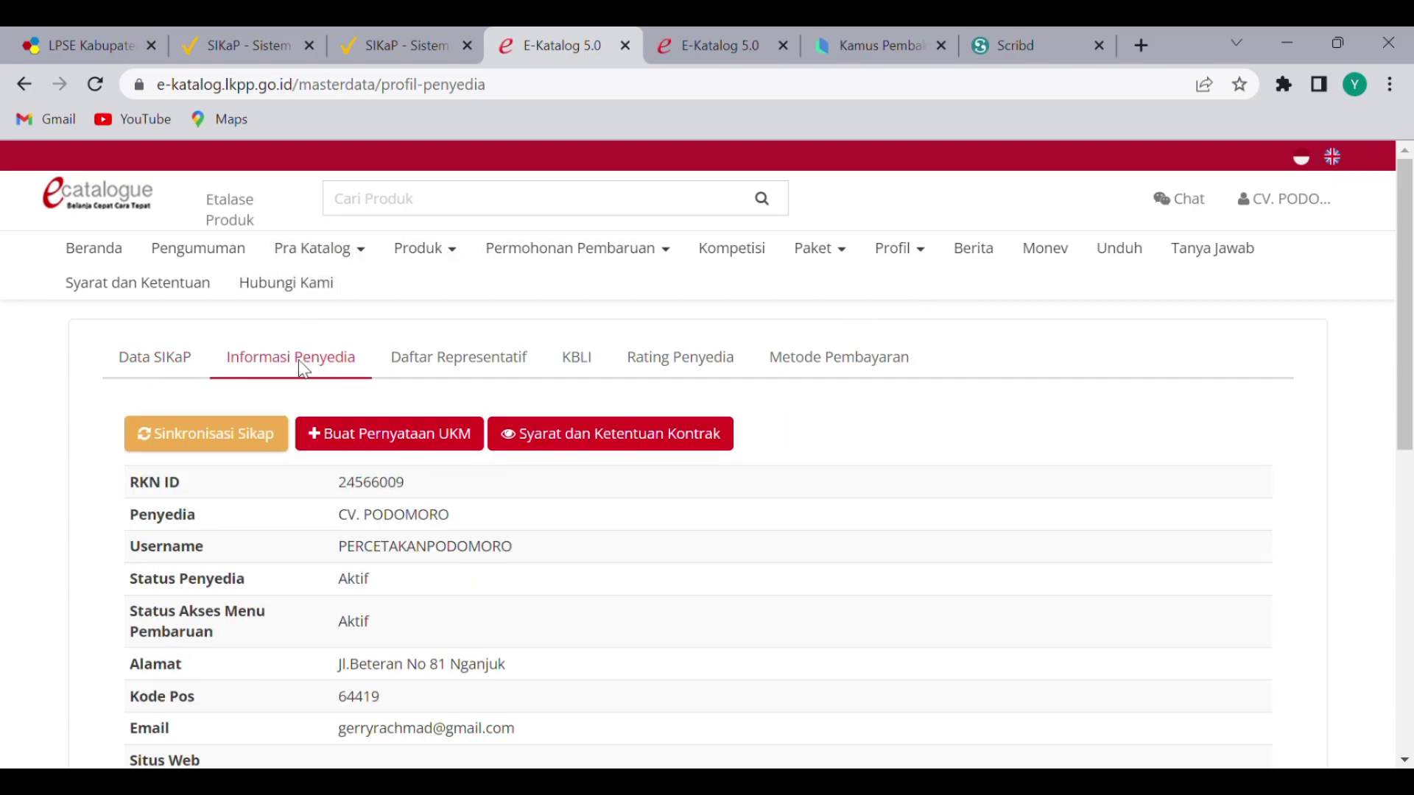
scroll(302, 375, down, 2)
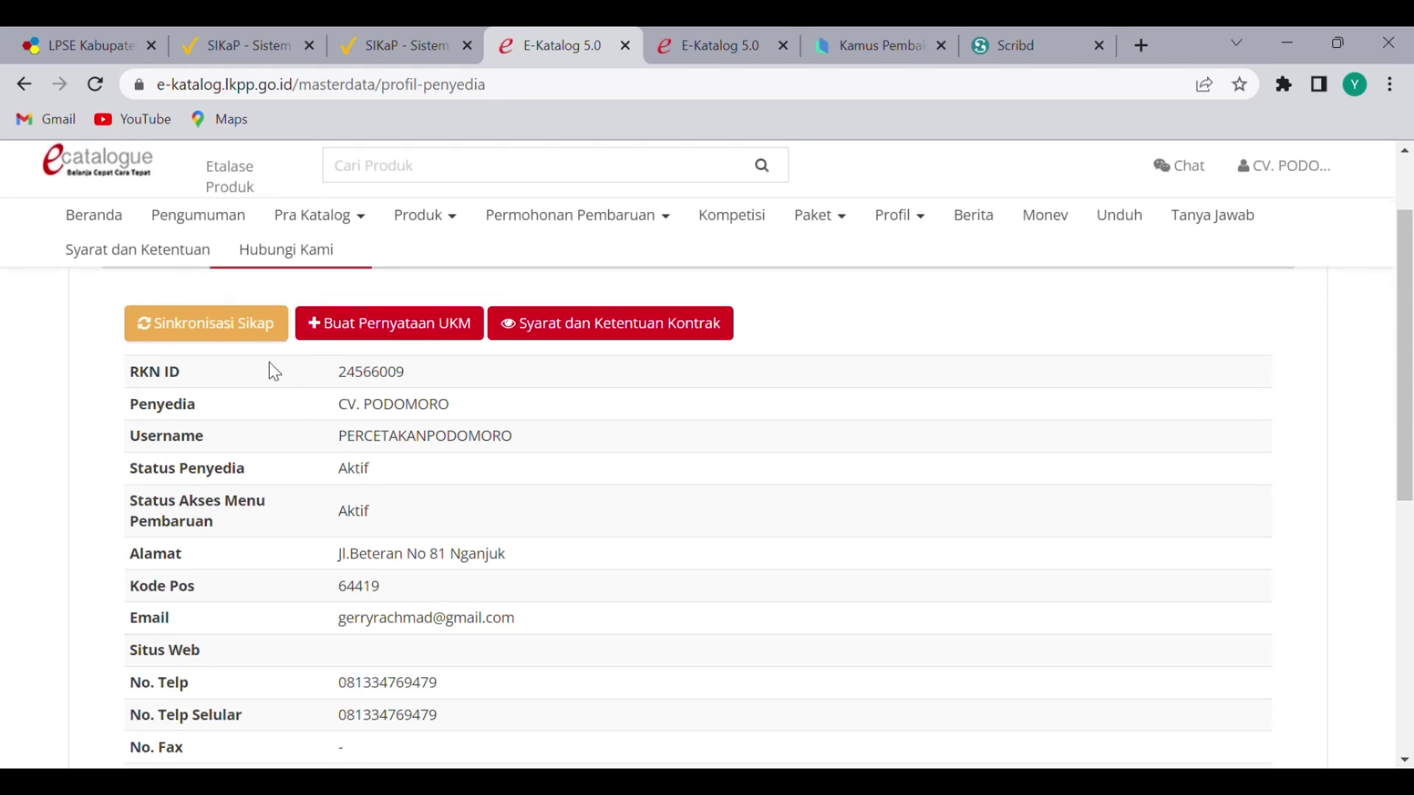
scroll(277, 461, up, 1)
scroll(277, 461, up, 1)
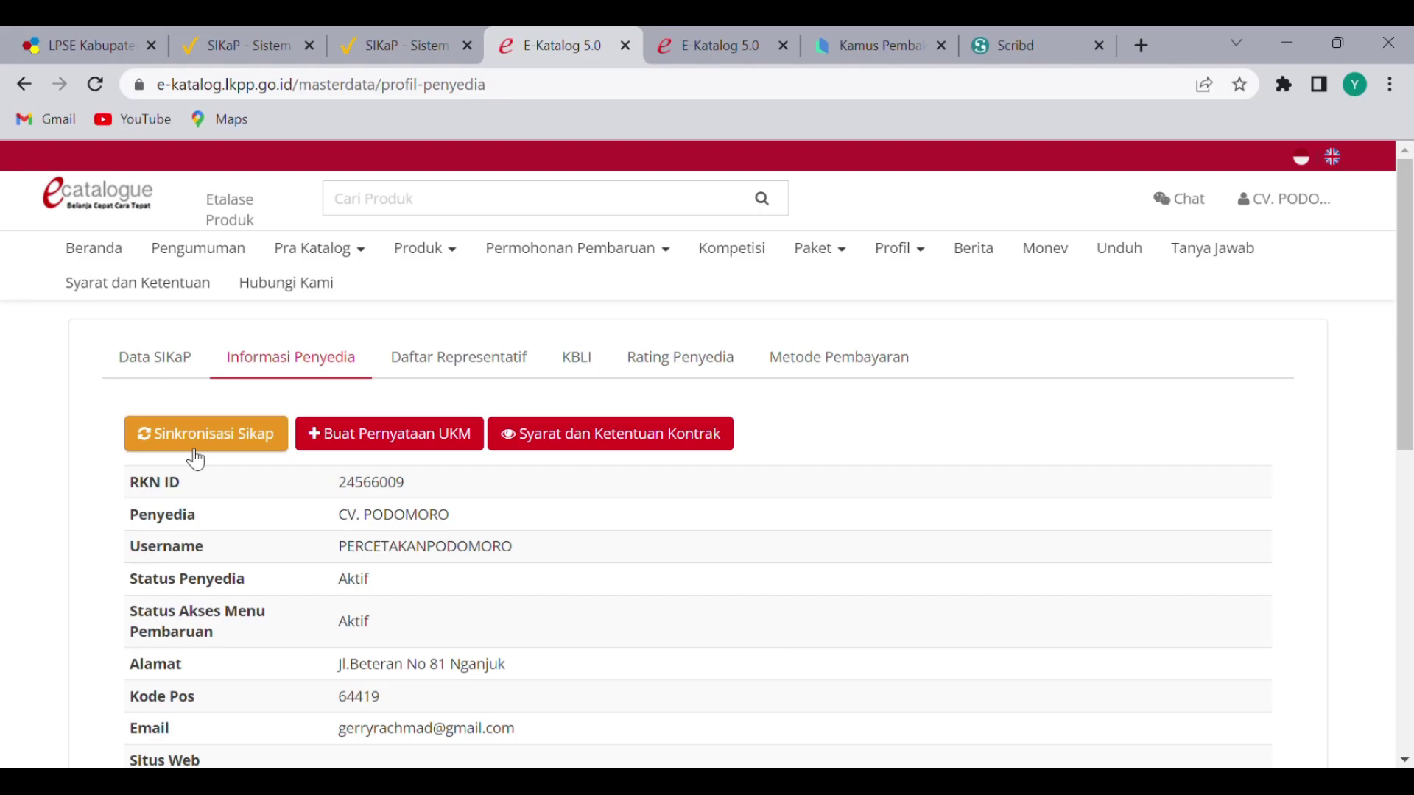
Check the licence details in SIKaP, then show the six registered KBLI retail categories
click(392, 44)
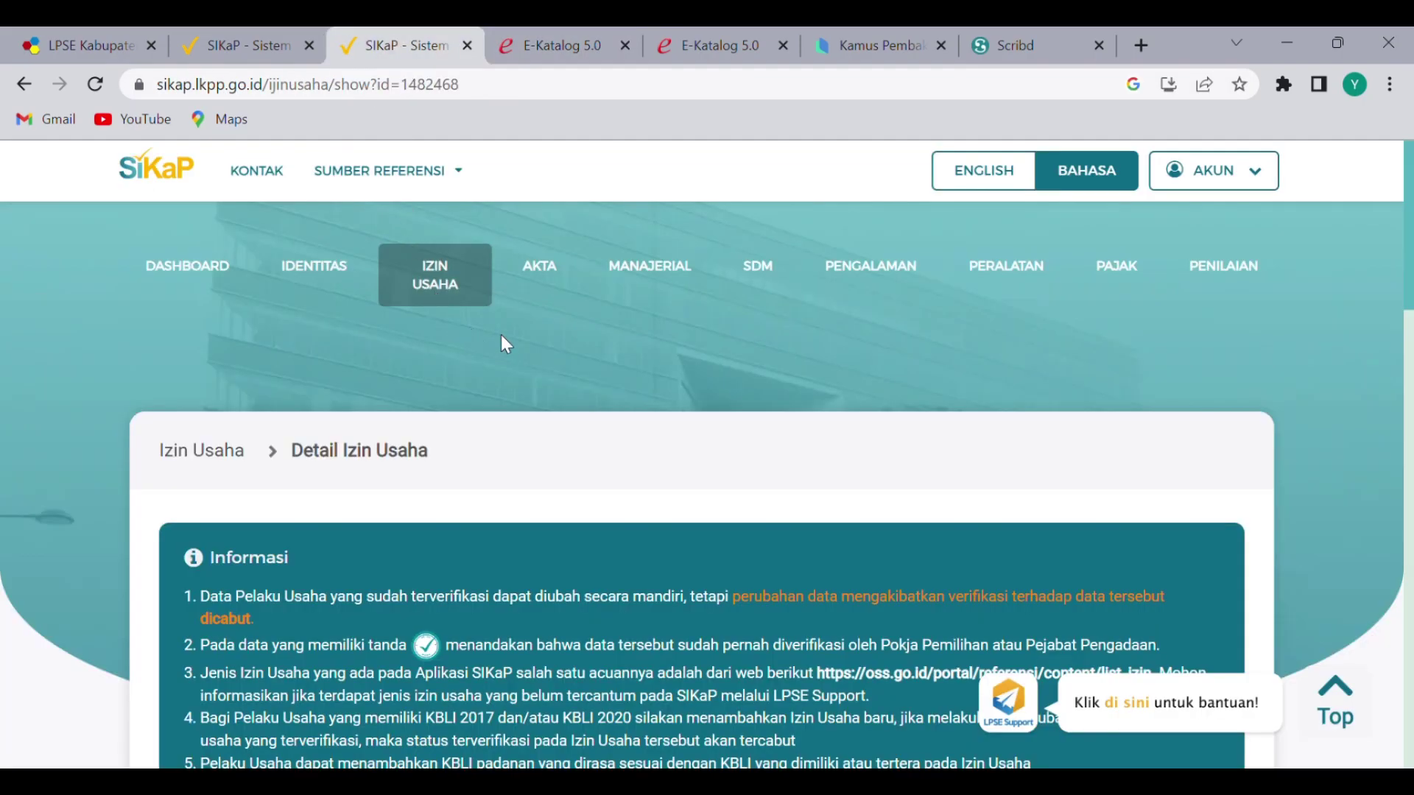
click(724, 32)
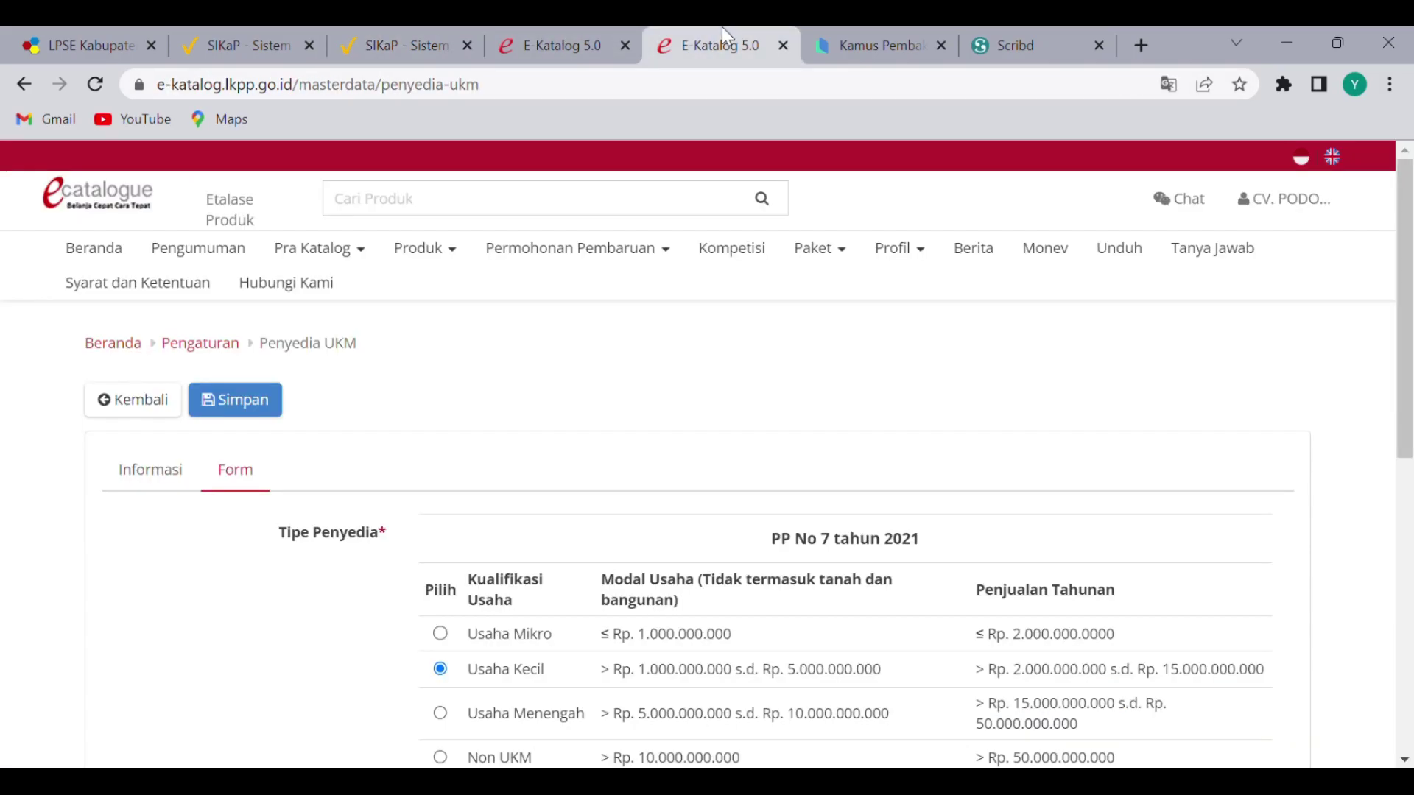
click(574, 46)
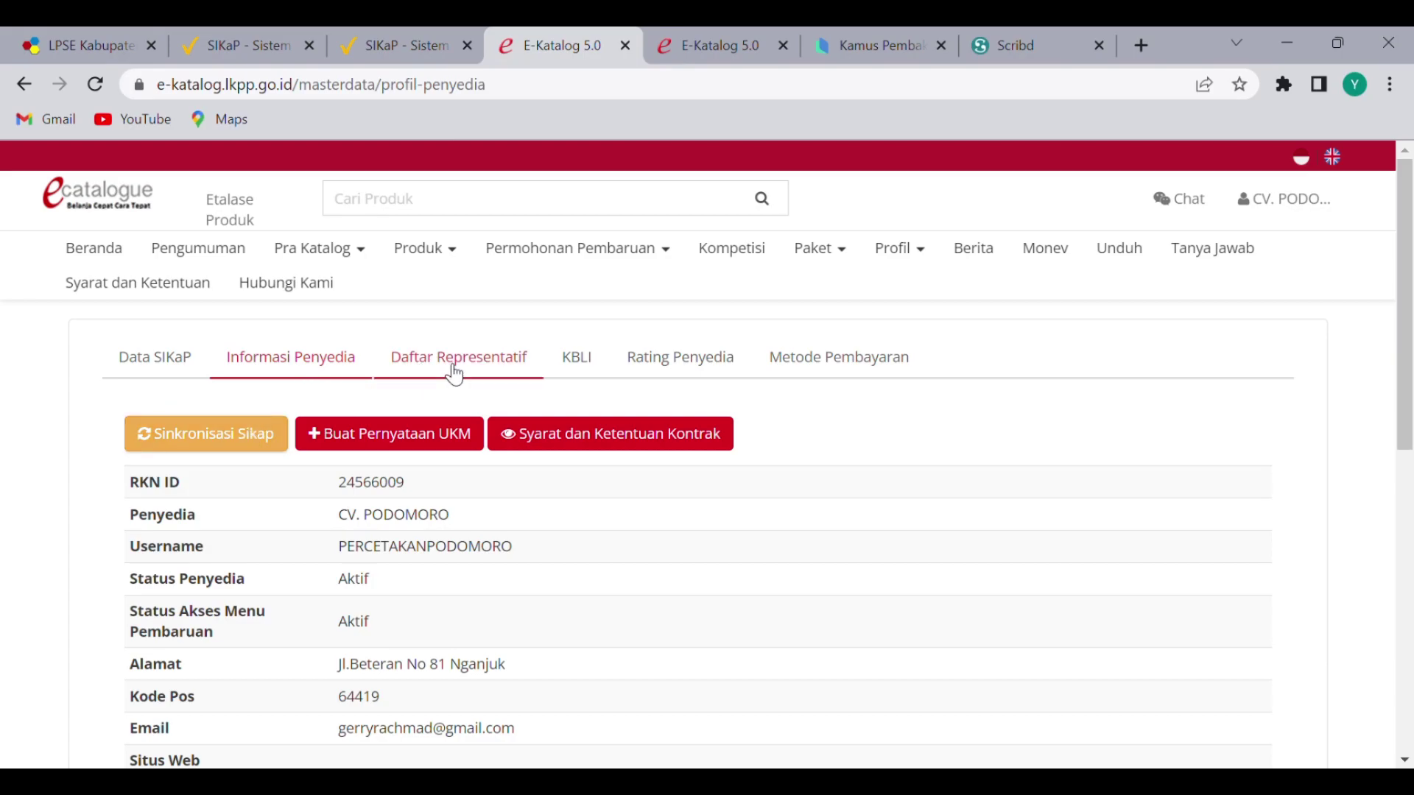
click(575, 356)
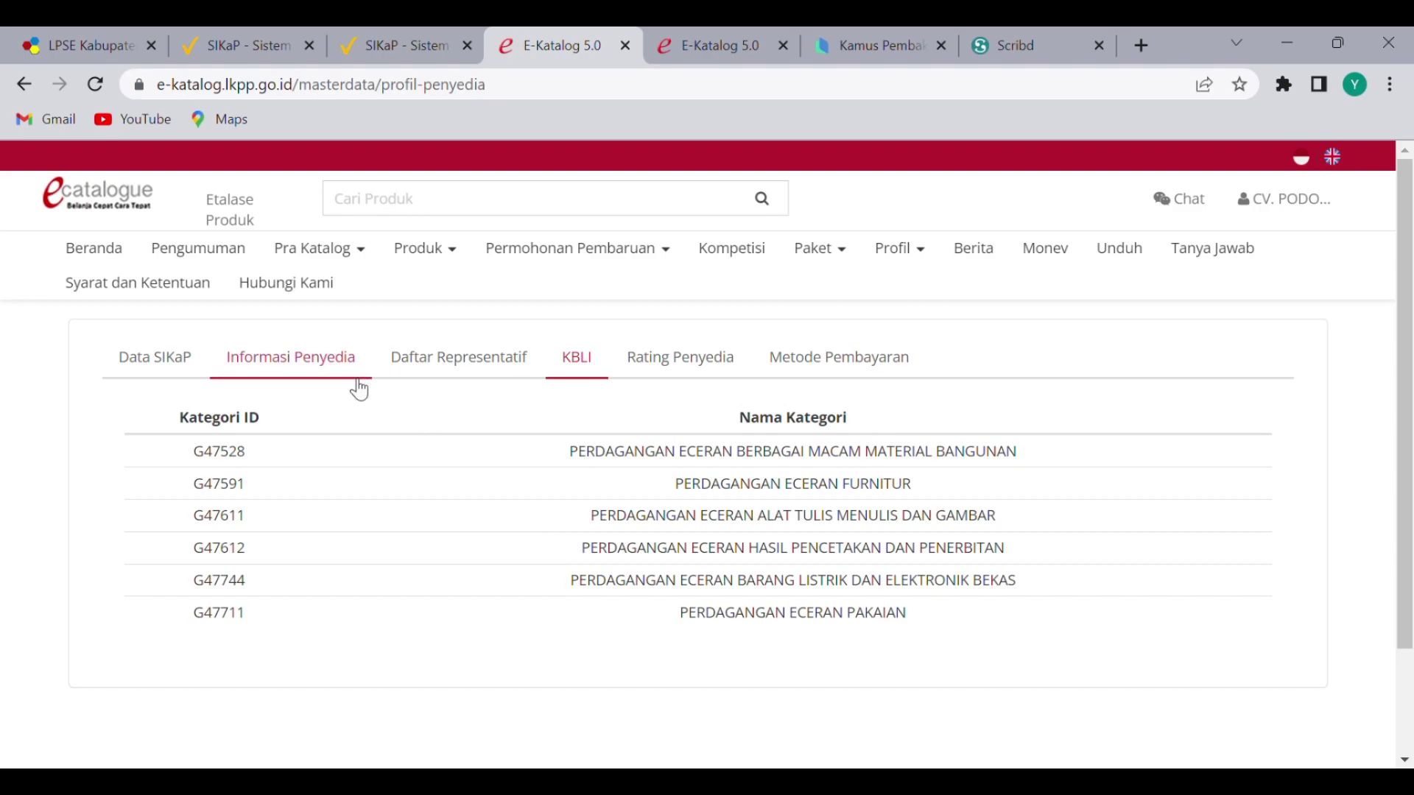
Filter Pengumuman to Lokal catalogues with etalase 'nganjuk' and review the results
click(234, 256)
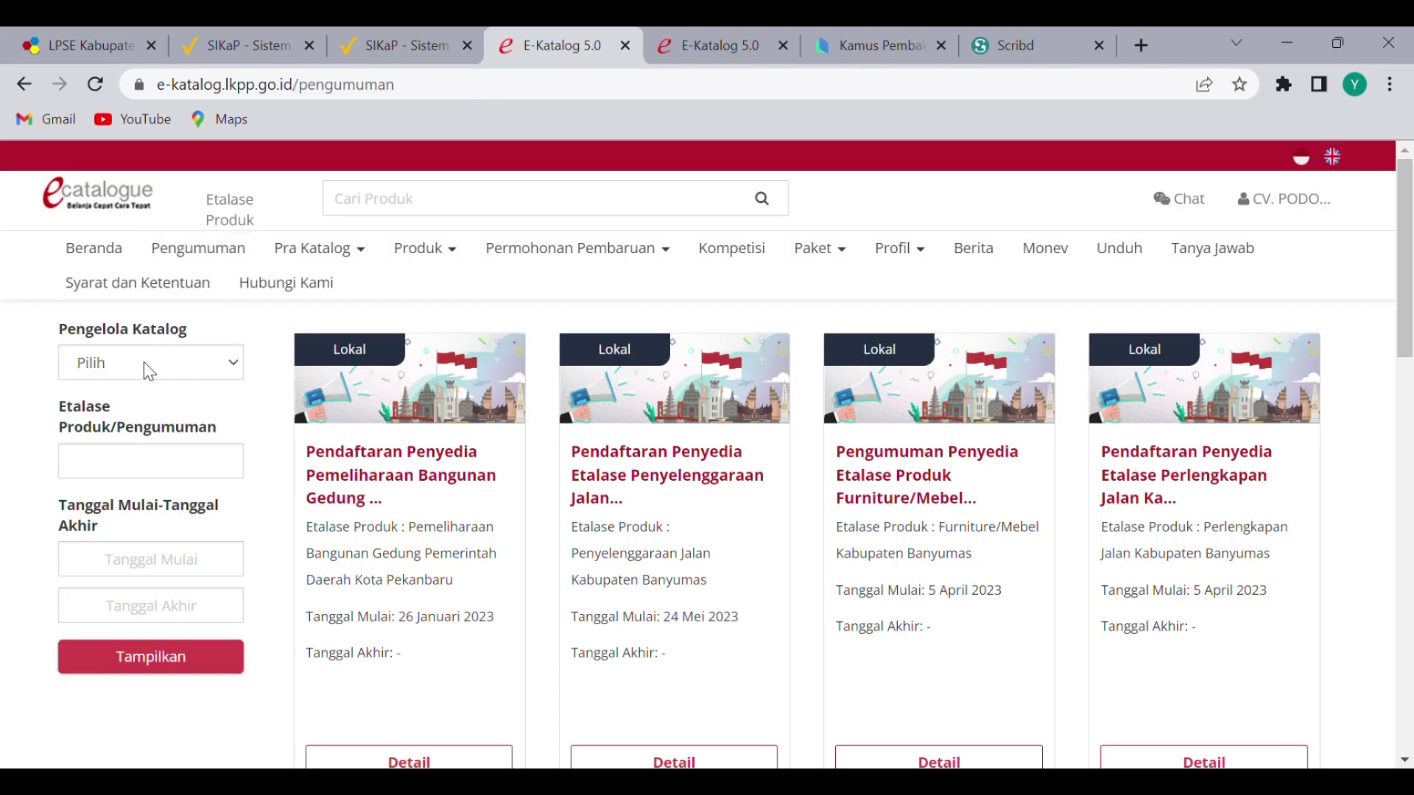
click(144, 363)
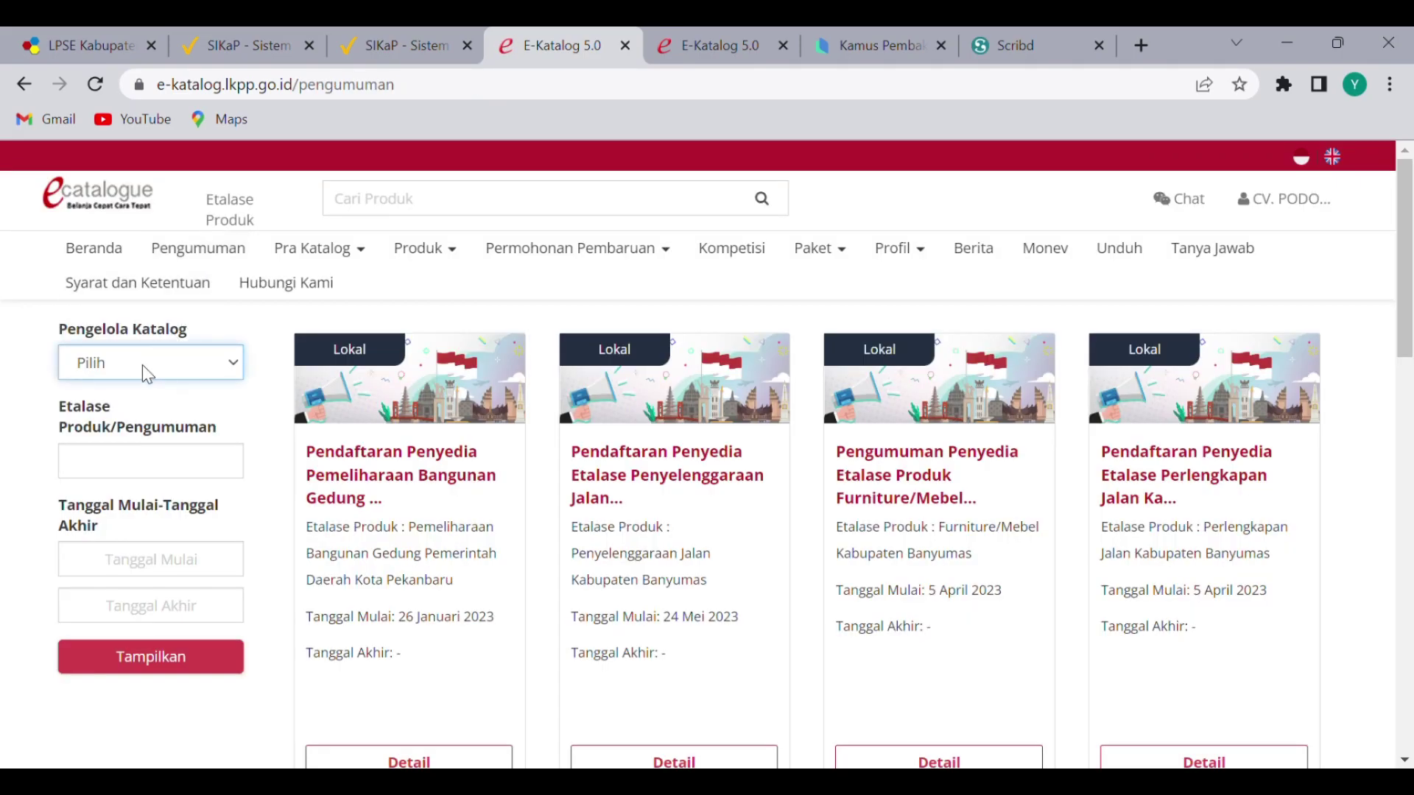
click(125, 435)
click(117, 464)
click(169, 516)
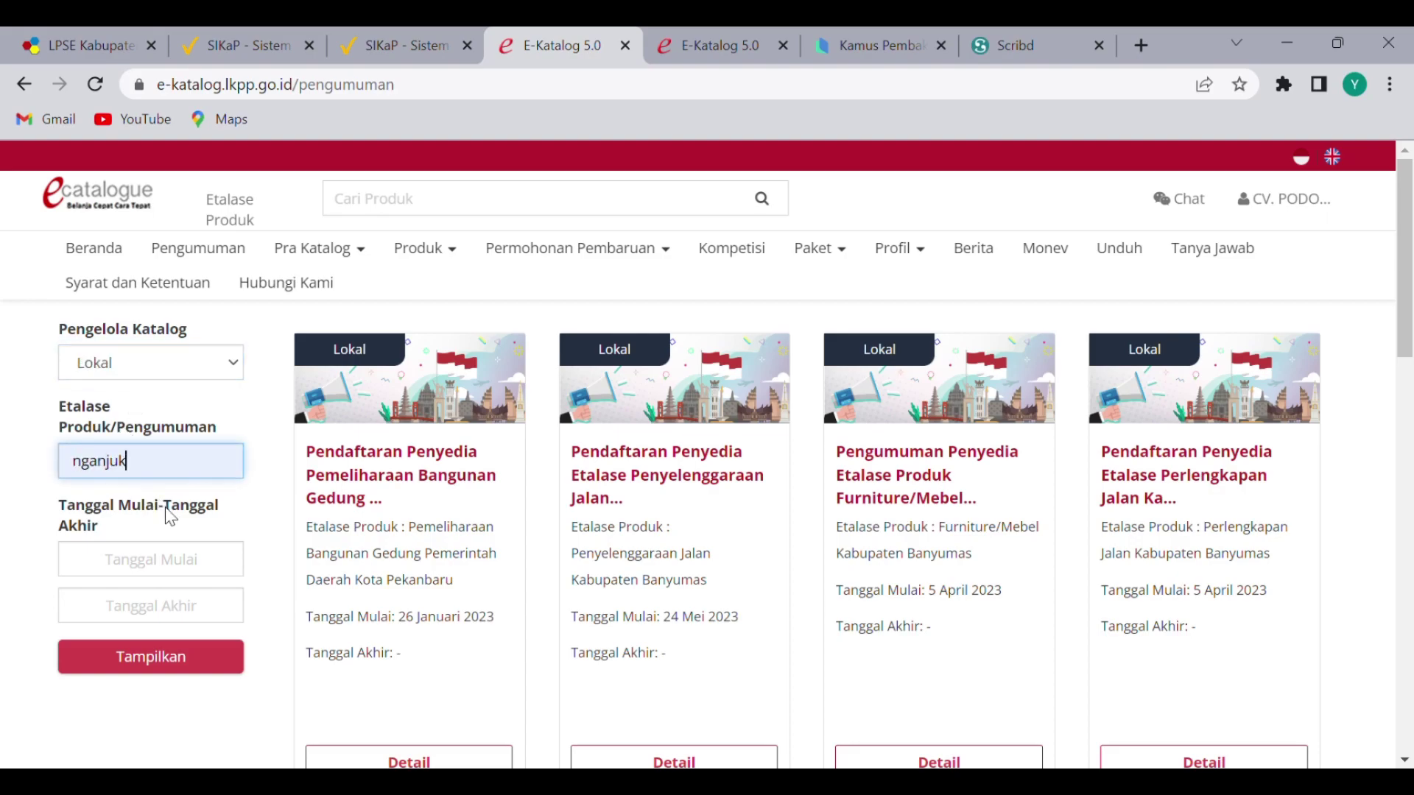
click(149, 668)
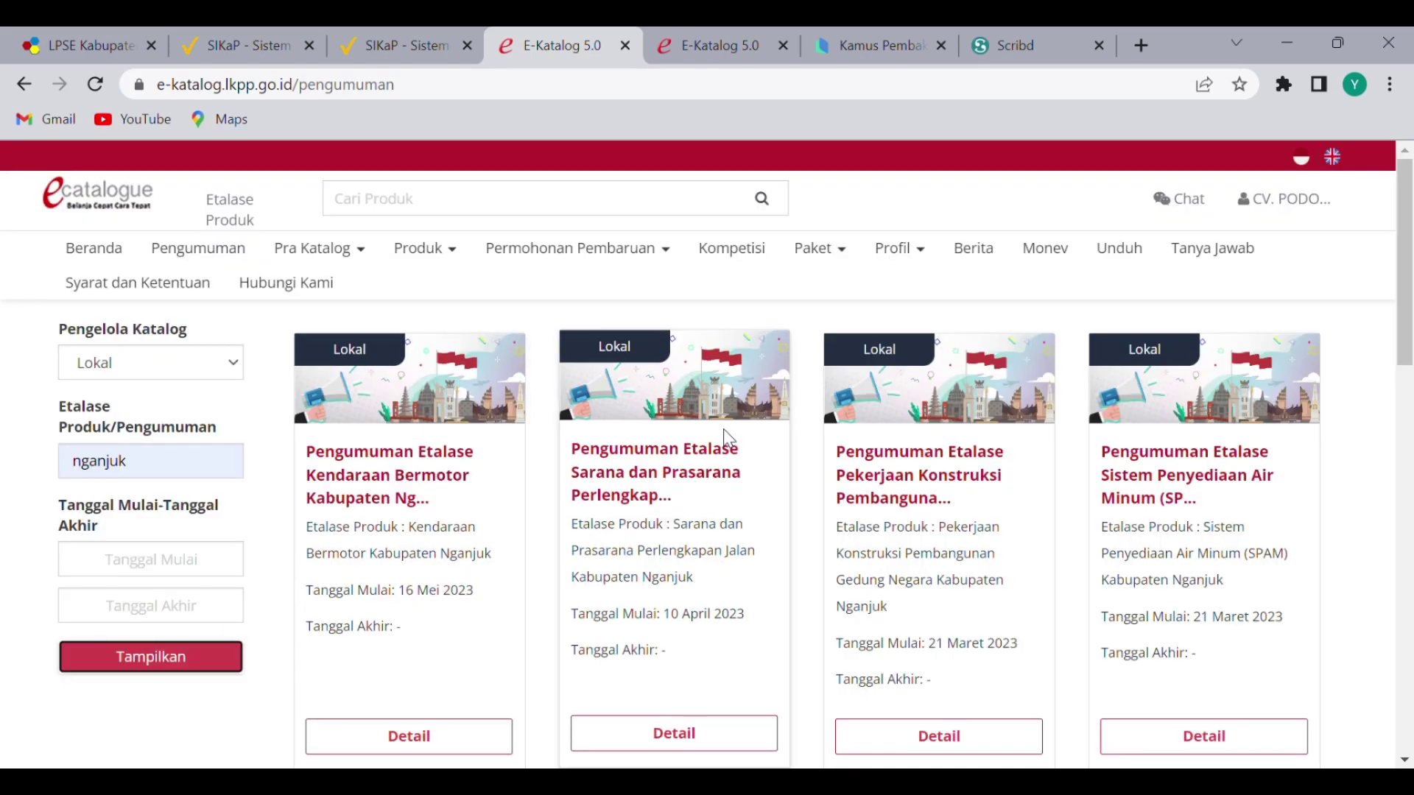
scroll(727, 438, down, 2)
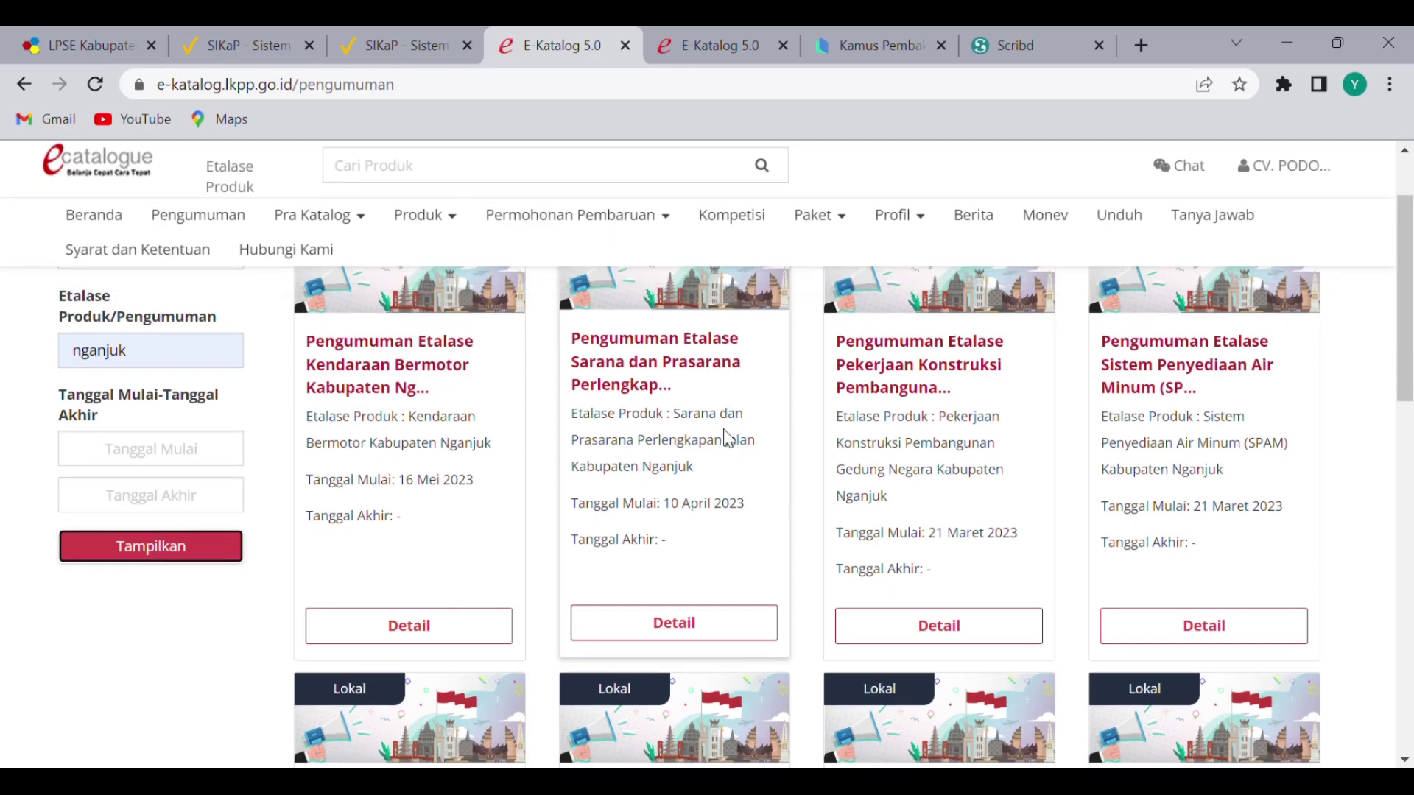
scroll(728, 440, down, 5)
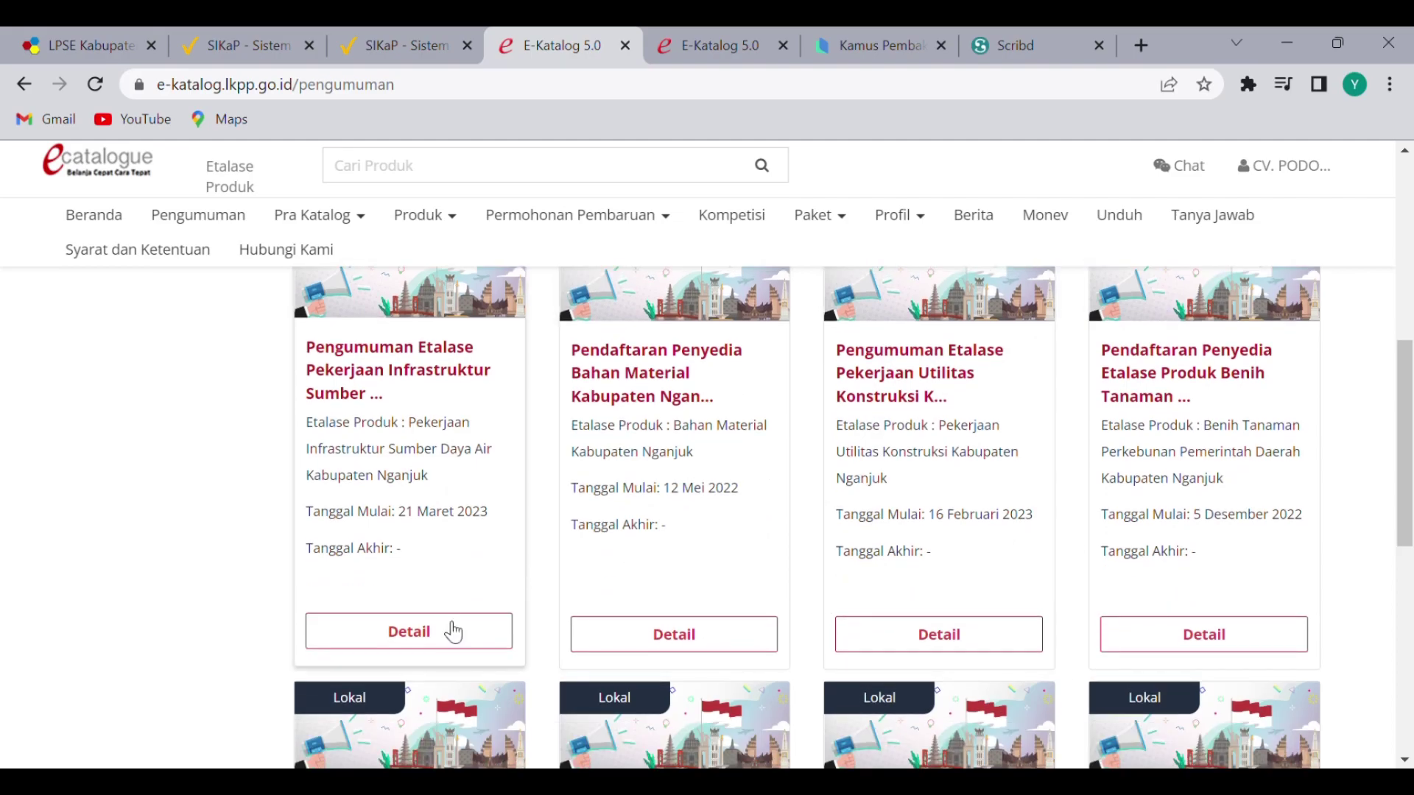
scroll(836, 599, up, 6)
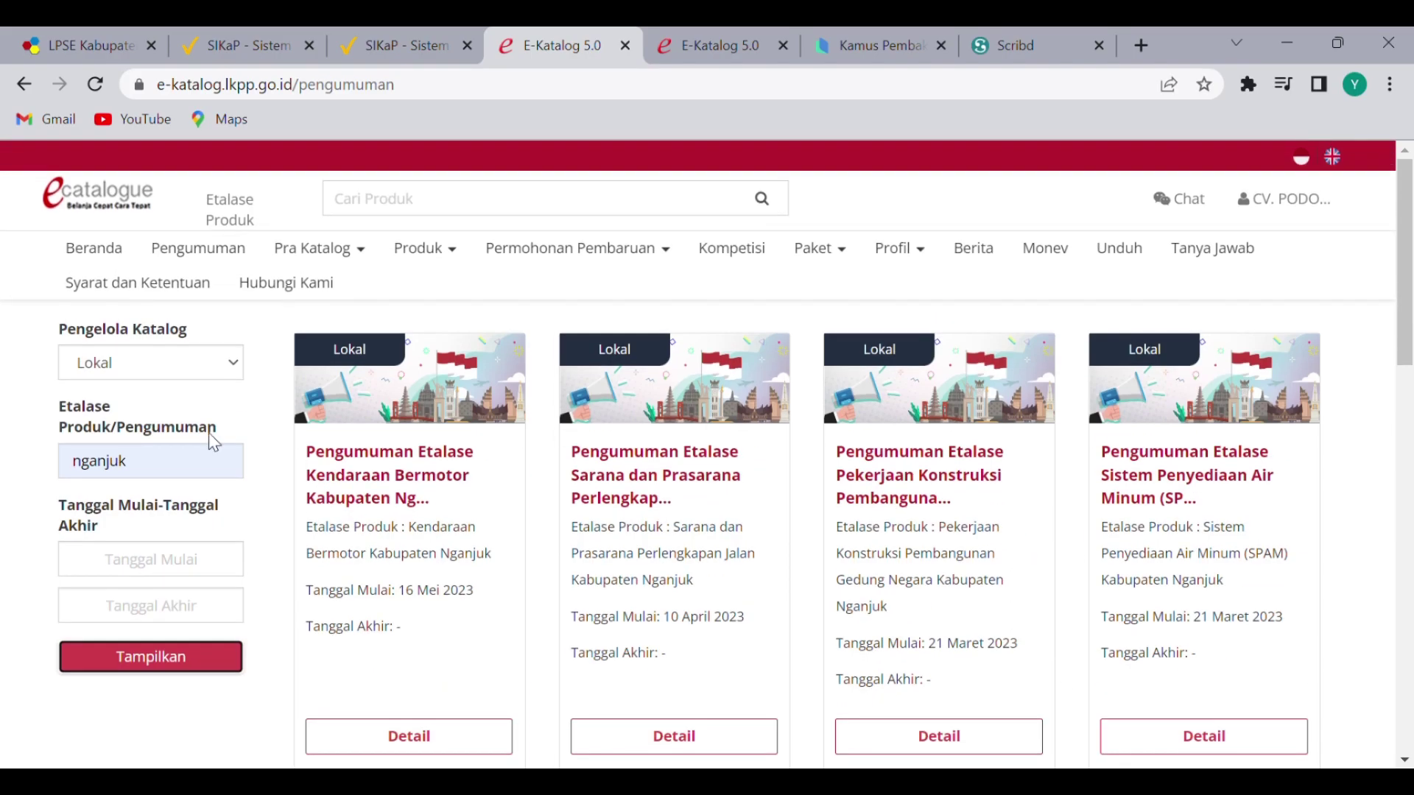
Try the etalase filter 'nganjuk alat', then revert it to 'nganjuk'
click(176, 477)
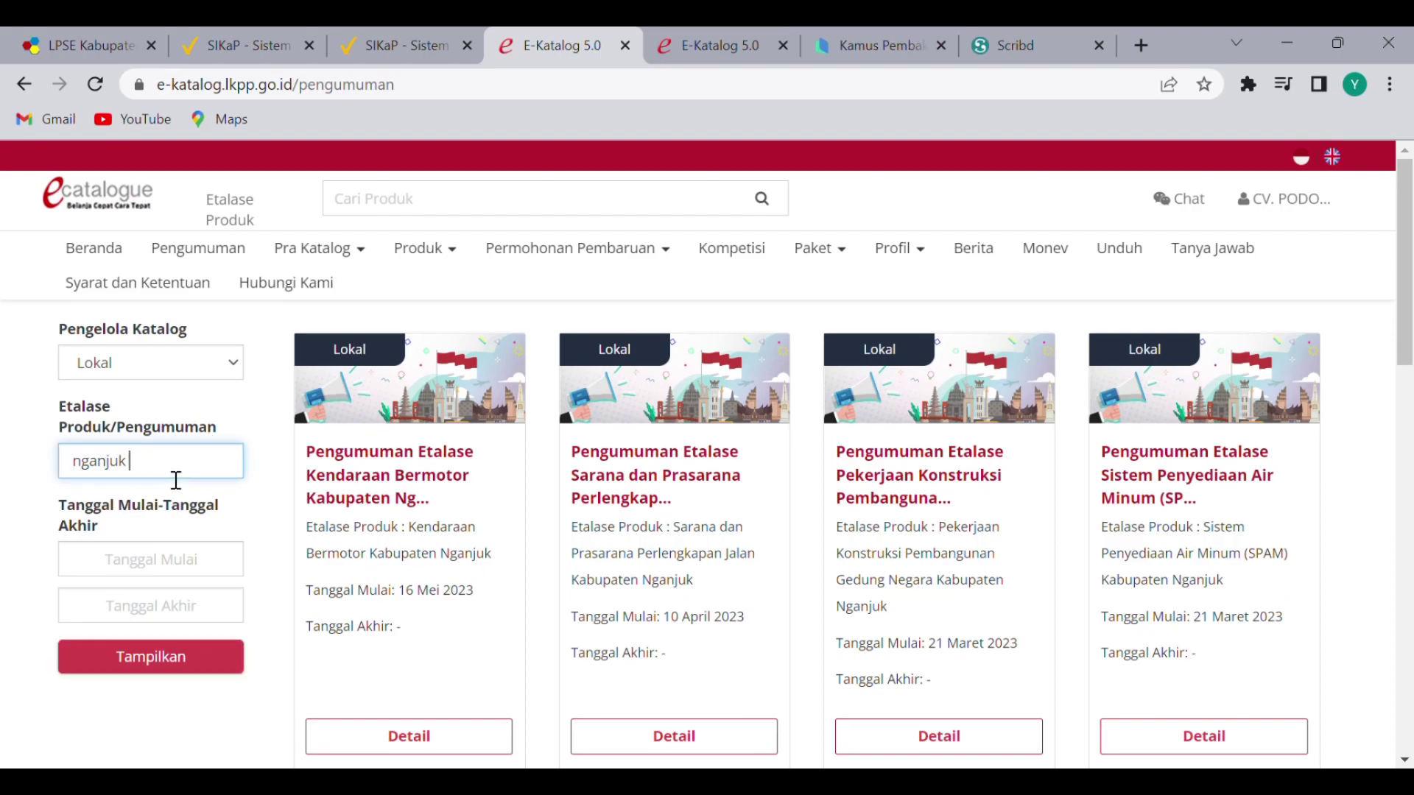
text(alat)
click(140, 656)
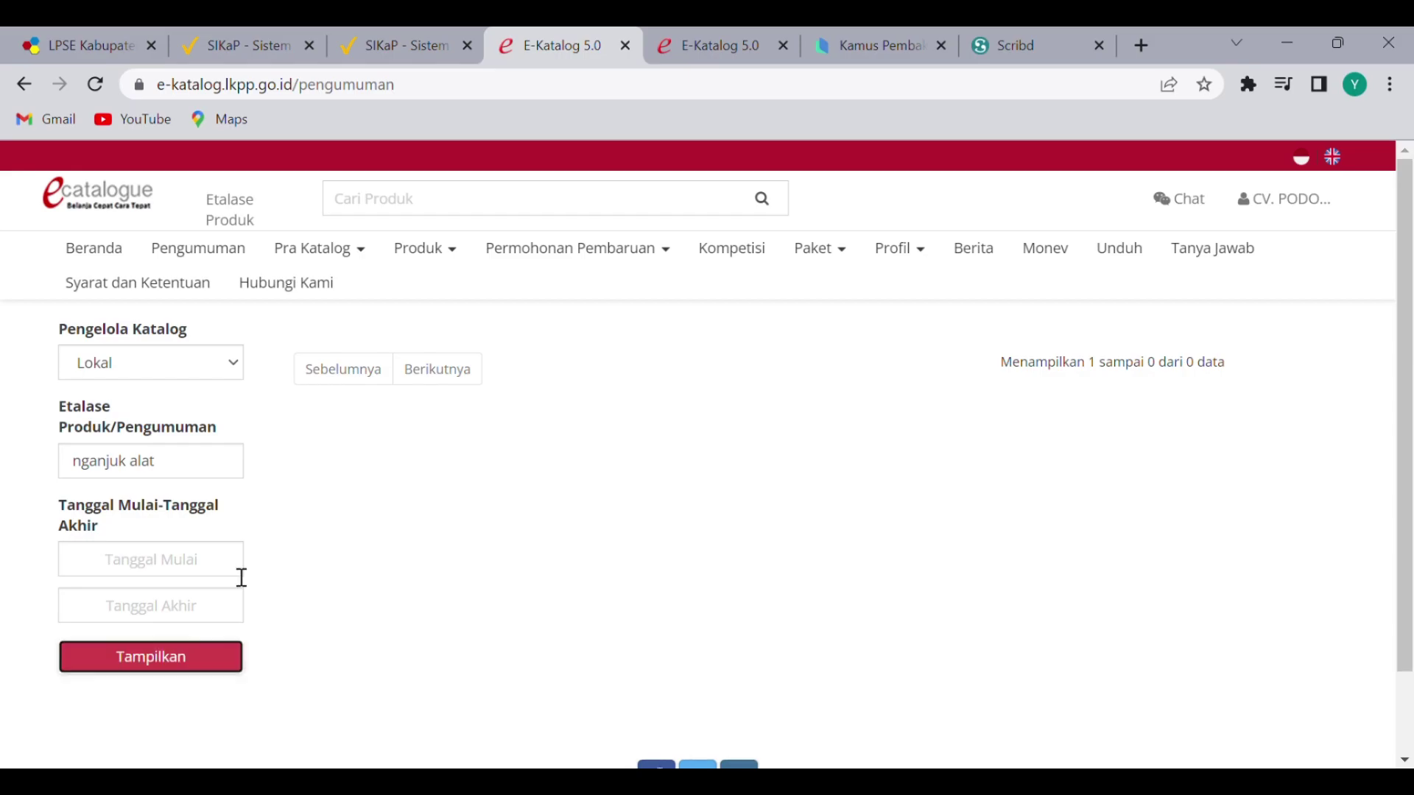
click(180, 476)
key(BackSpace)
key(BackSpace)
key(BackSpace)
key(BackSpace)
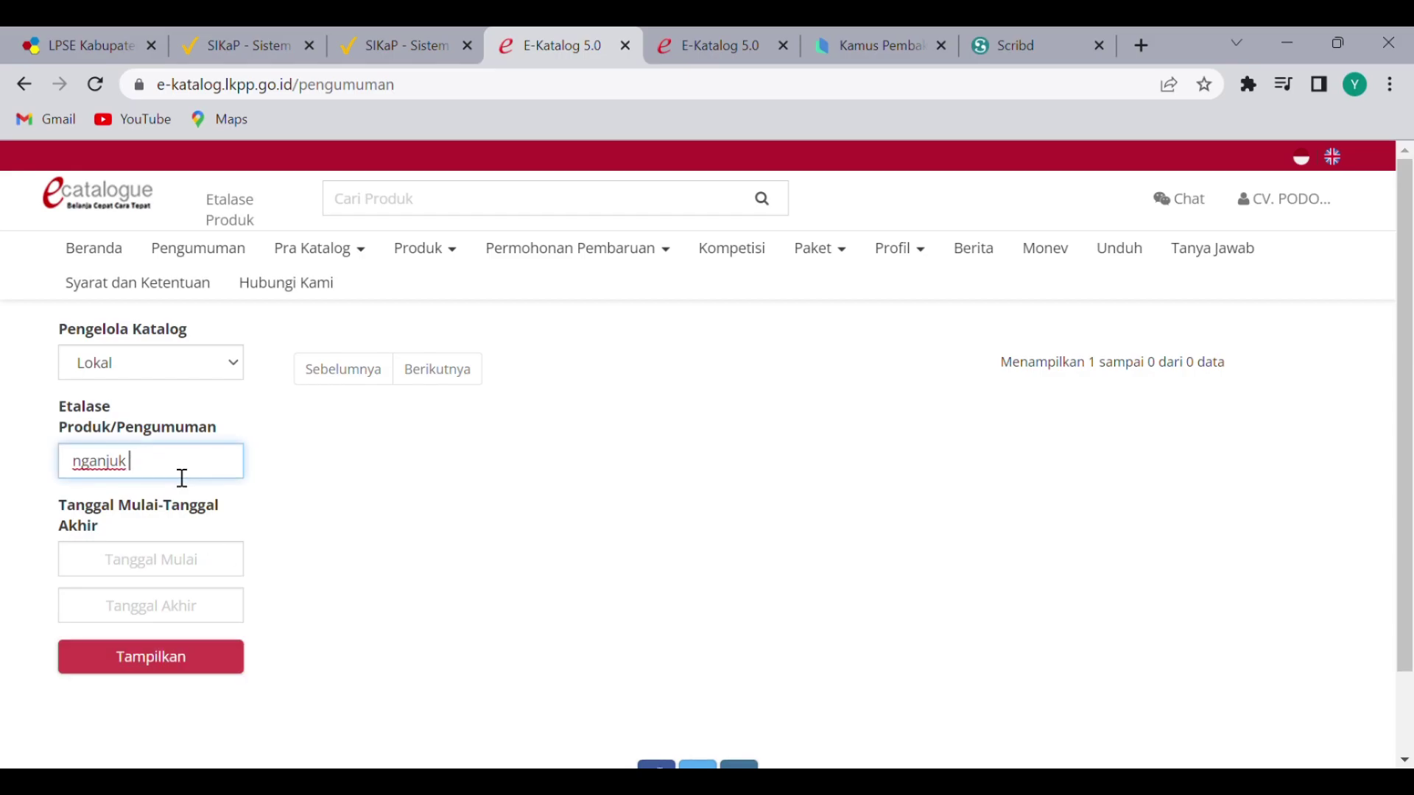
key(BackSpace)
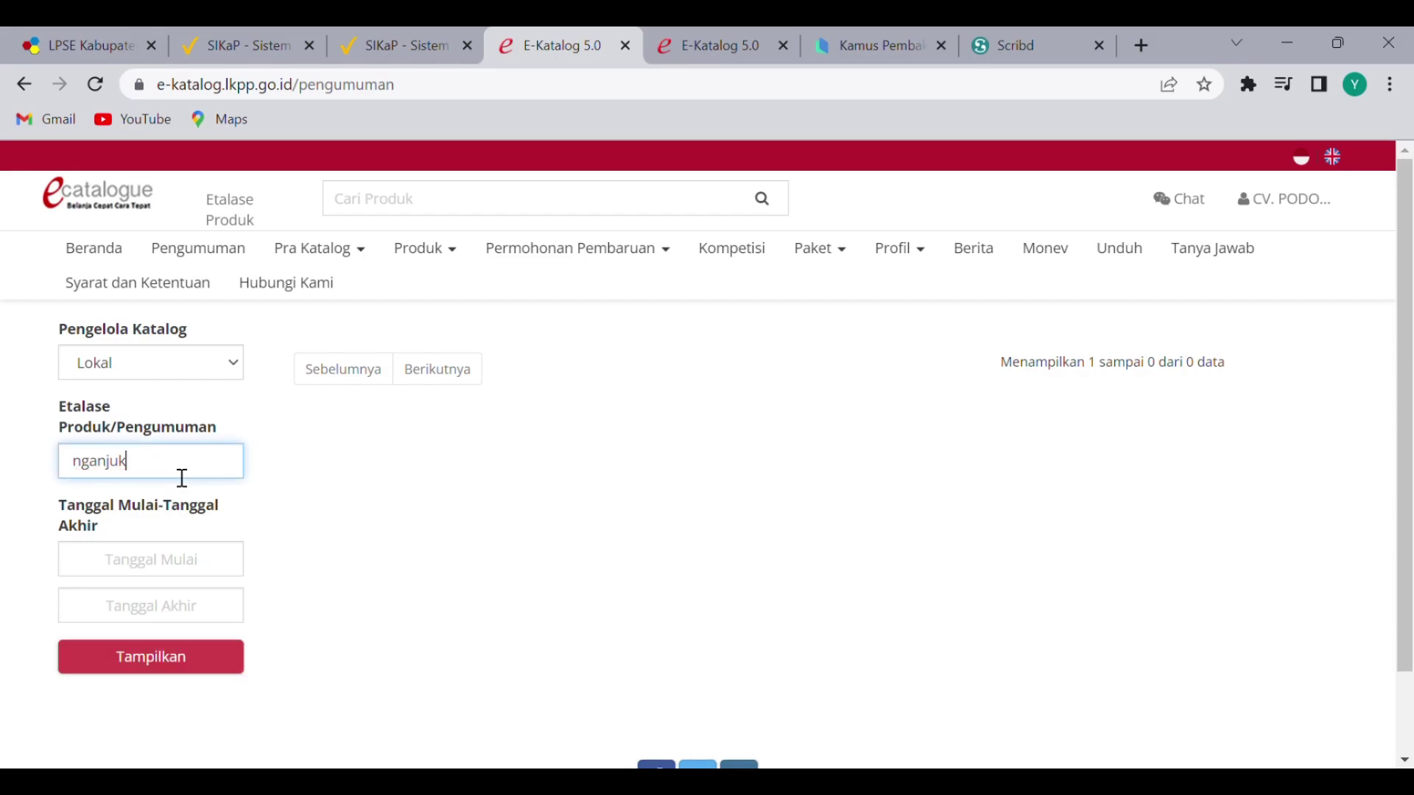
click(230, 667)
scroll(648, 560, down, 10)
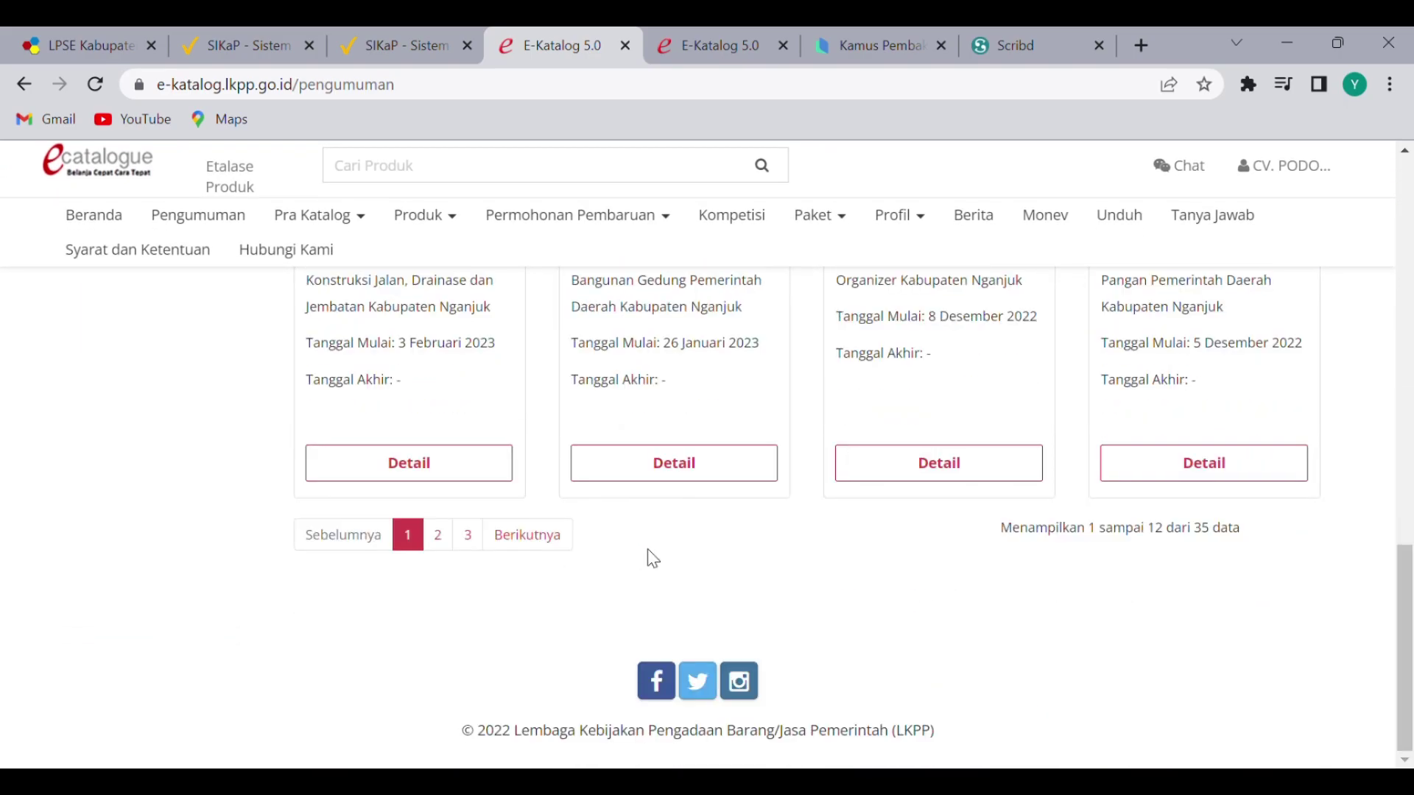
scroll(648, 547, up, 2)
Page through the Nganjuk results and settle on page 2, results 13–24 of 35
click(543, 645)
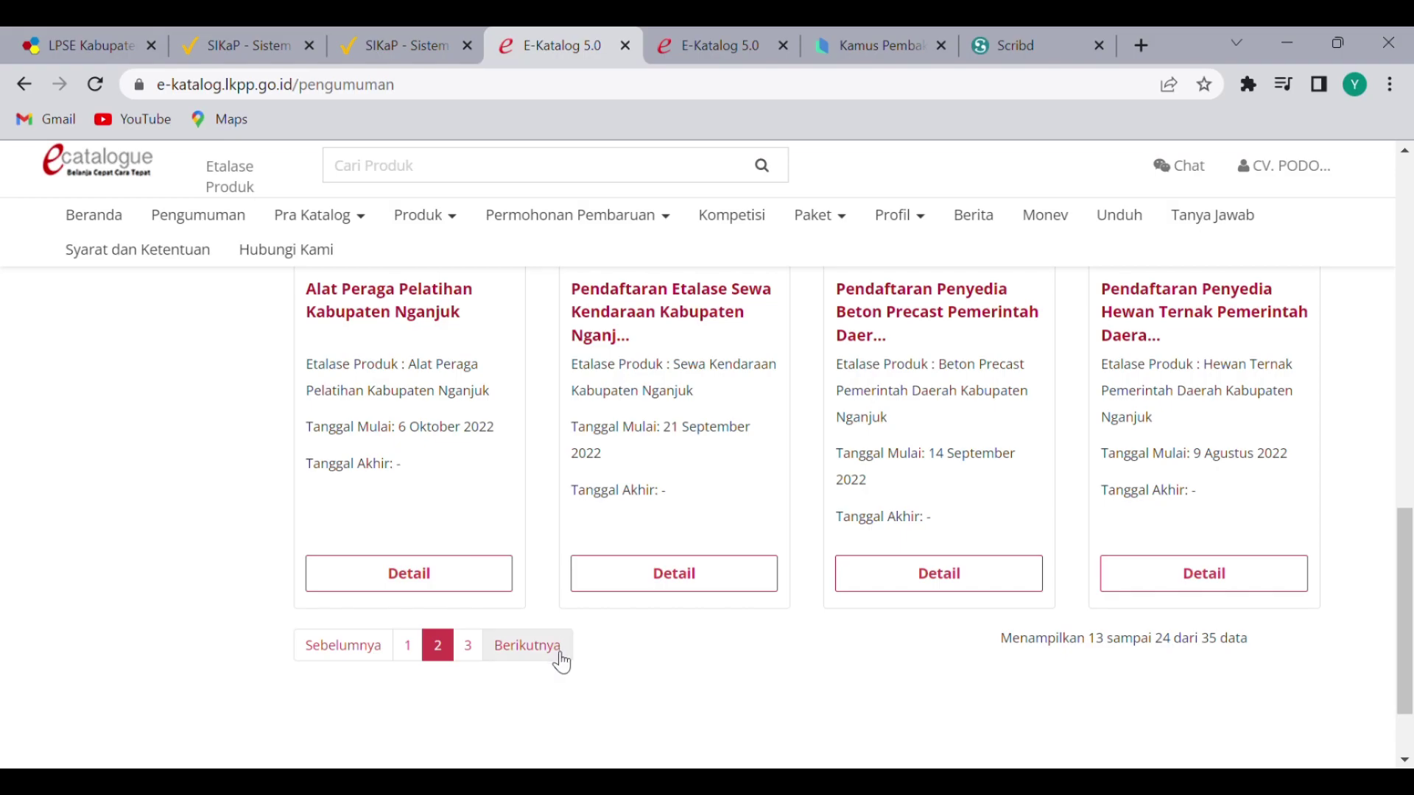
click(471, 648)
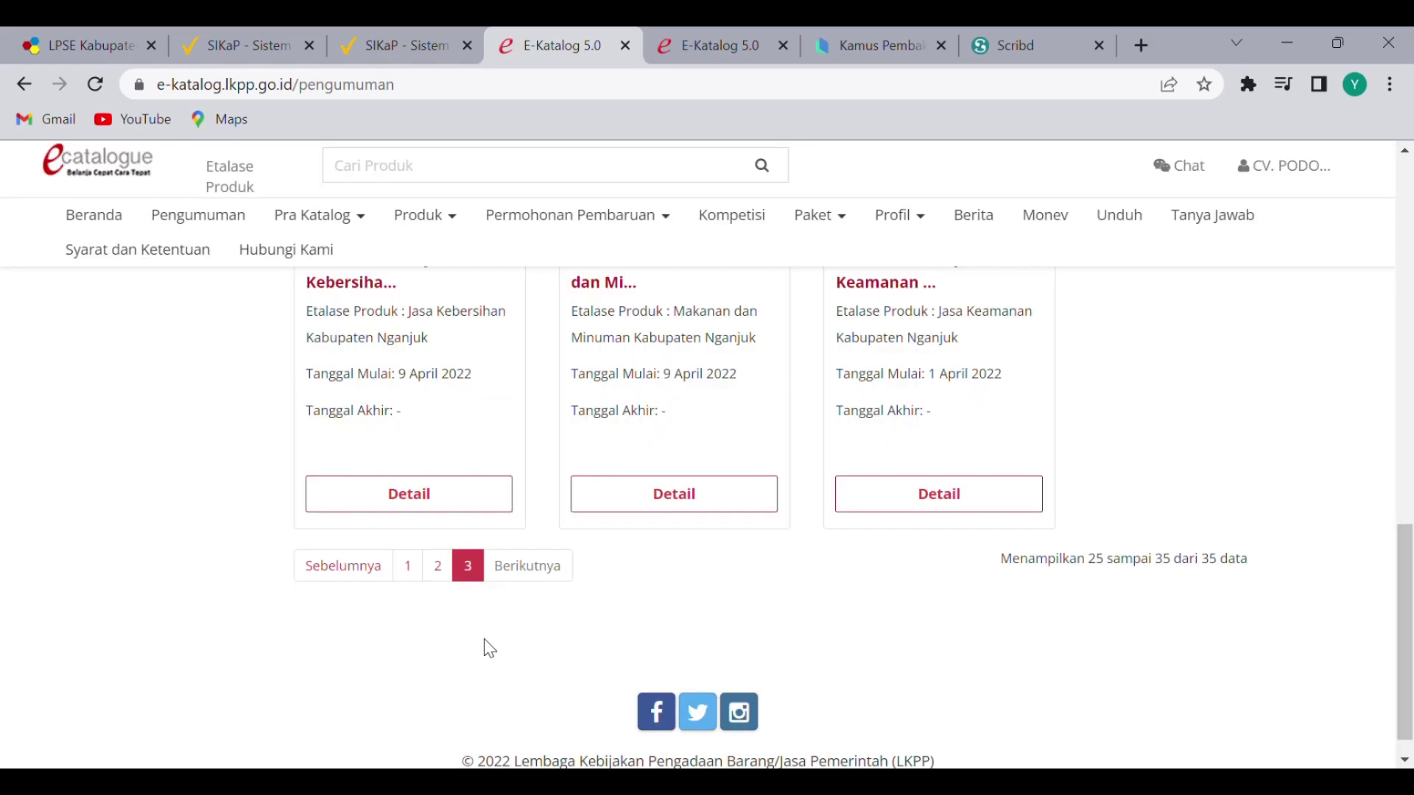
scroll(512, 640, up, 2)
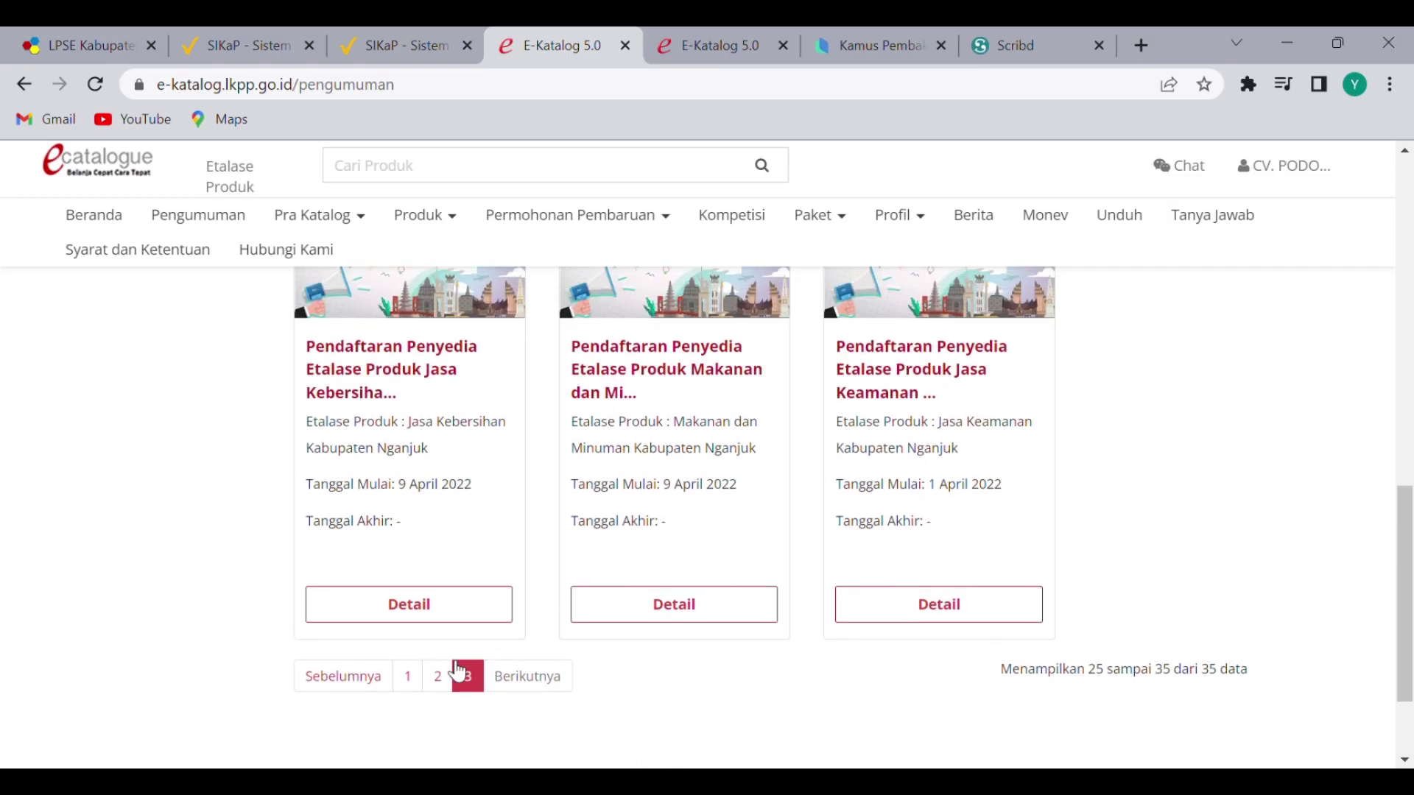
click(440, 679)
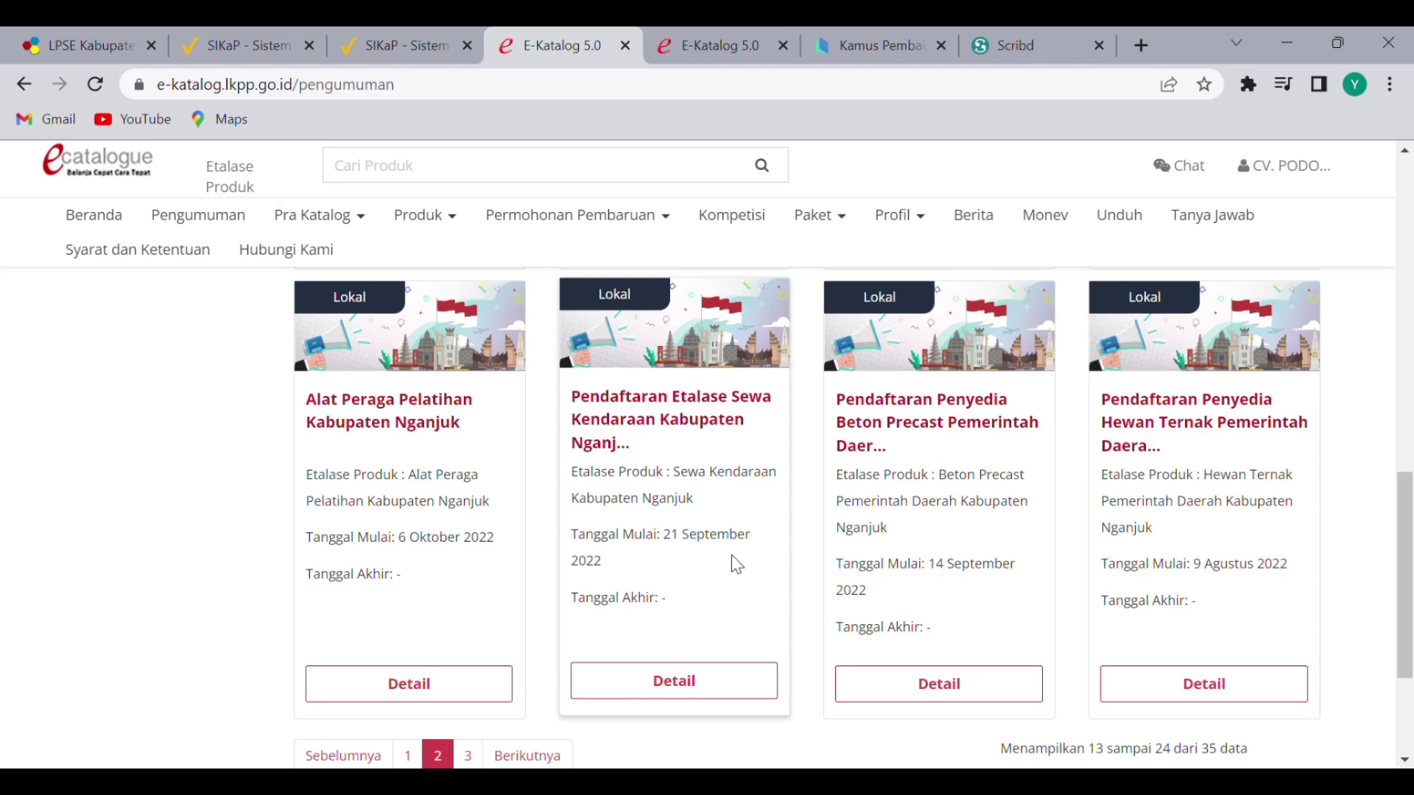
scroll(731, 555, down, 3)
scroll(732, 555, up, 3)
Review the Sewa Kendaraan Kabupaten Nganjuk announcement detail, then show the Produk menu options
click(688, 684)
scroll(710, 590, down, 2)
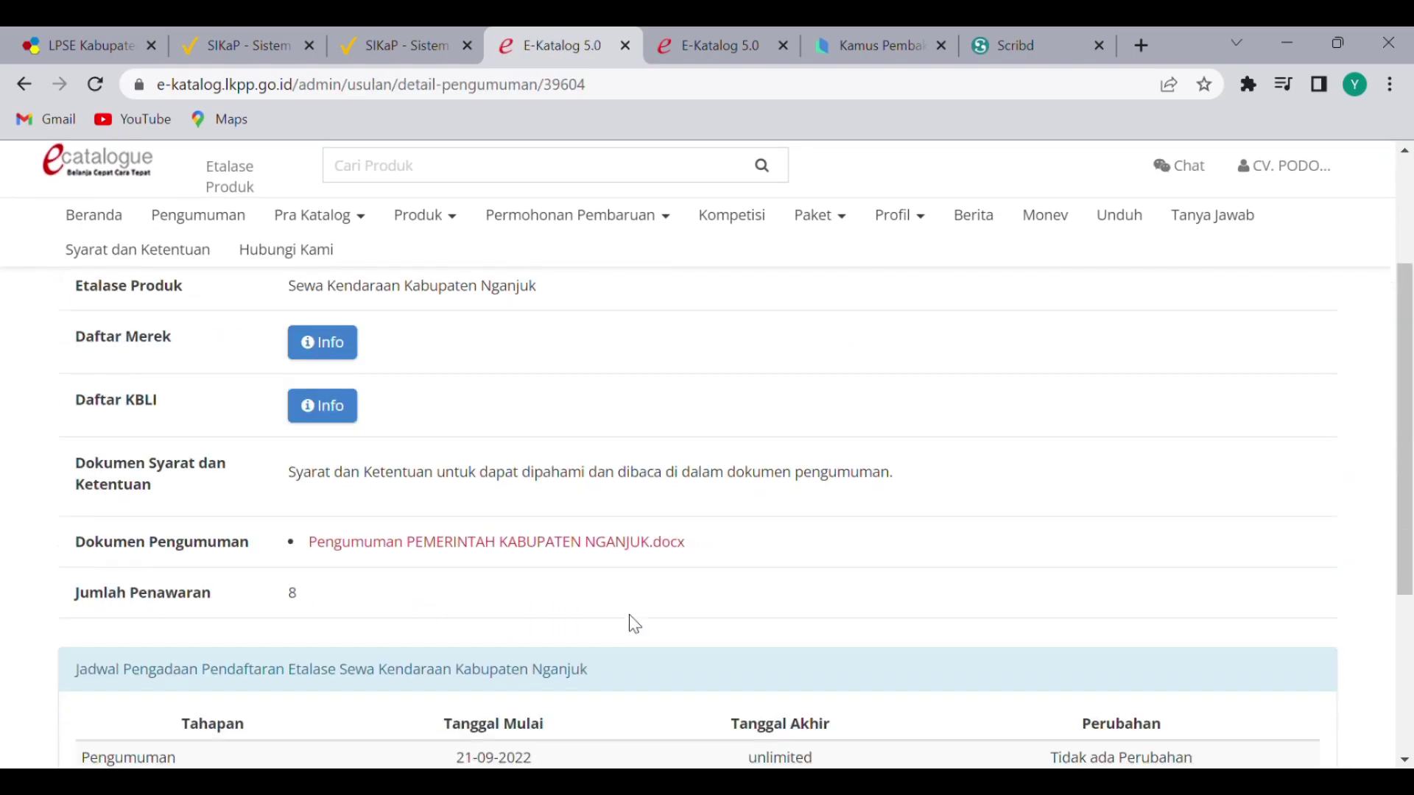
scroll(633, 623, down, 2)
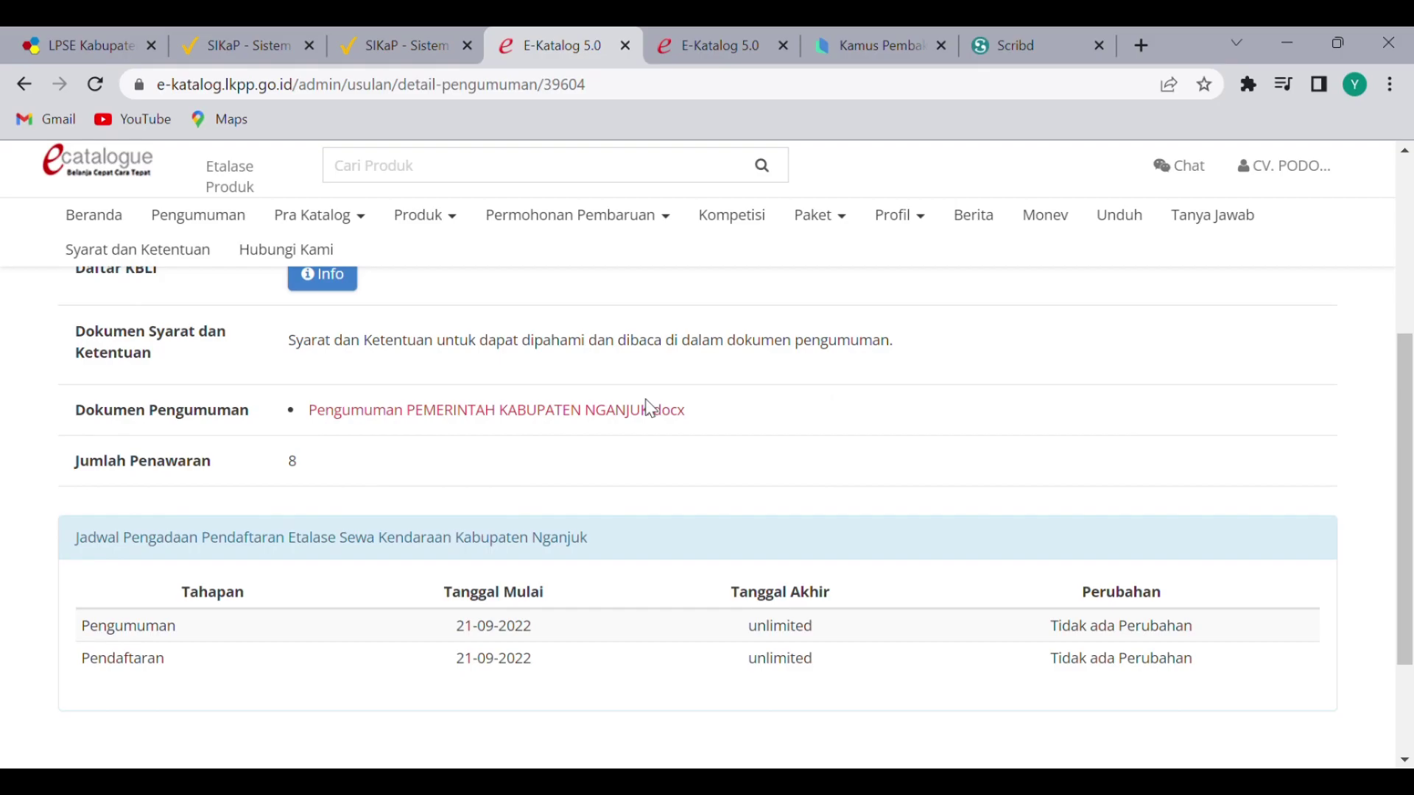
scroll(373, 442, up, 5)
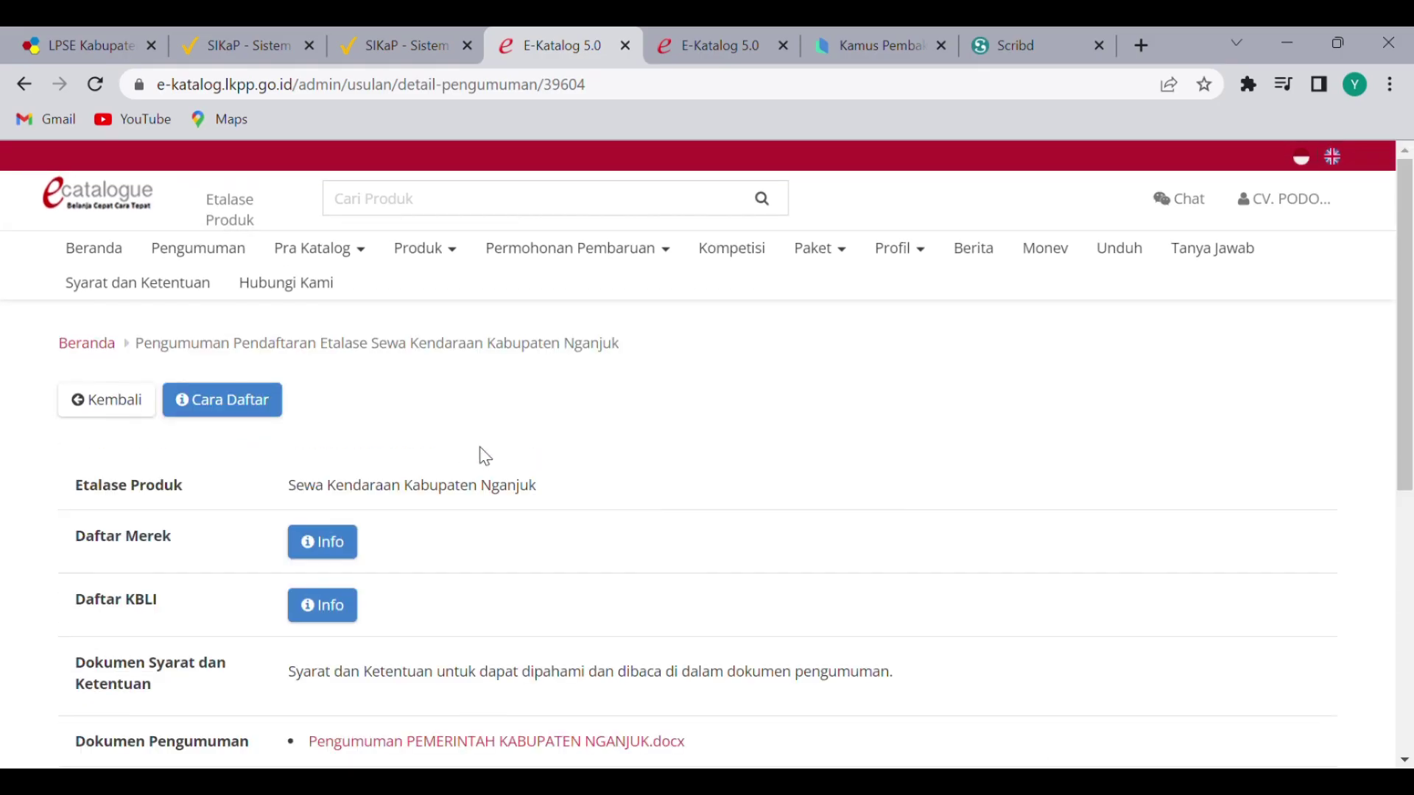
scroll(420, 575, down, 2)
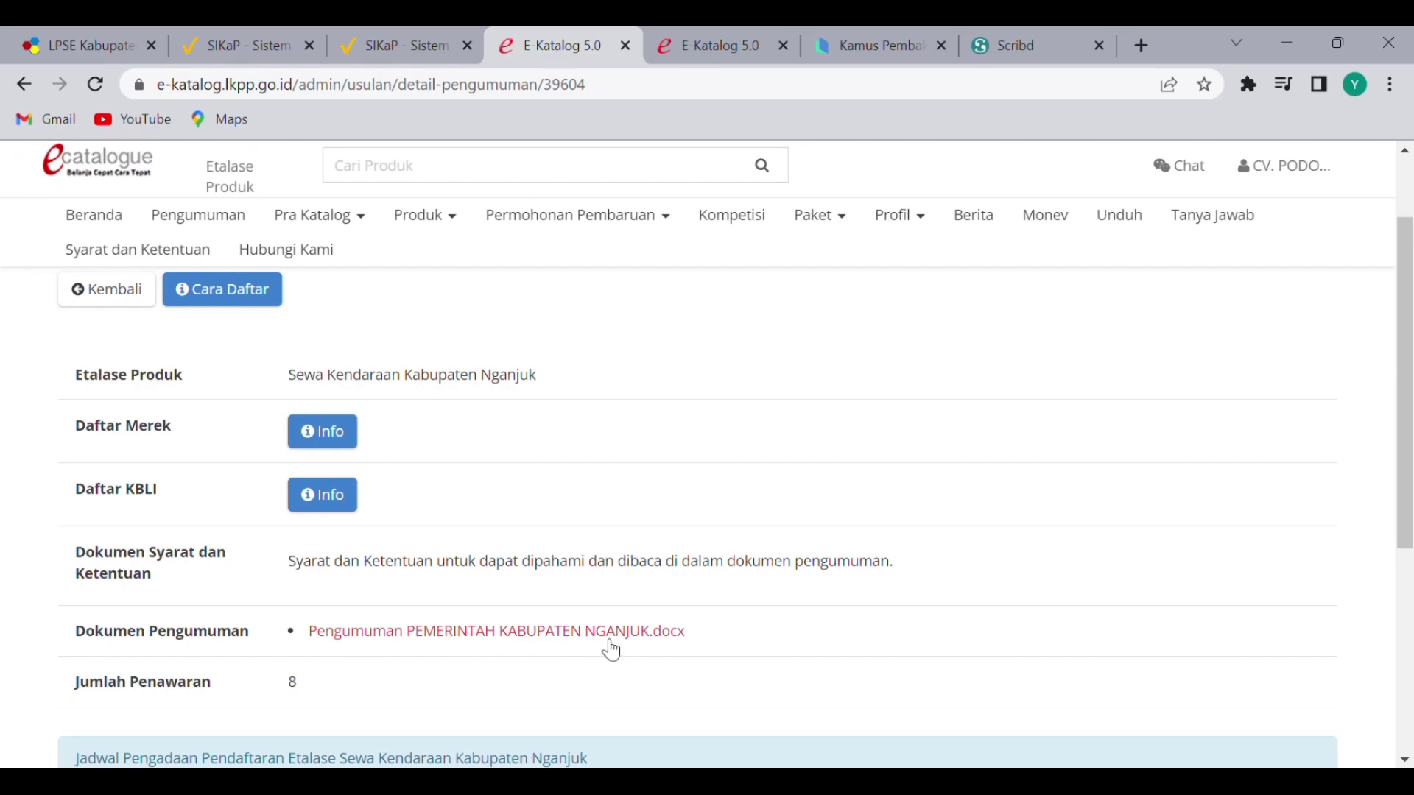
scroll(869, 600, up, 3)
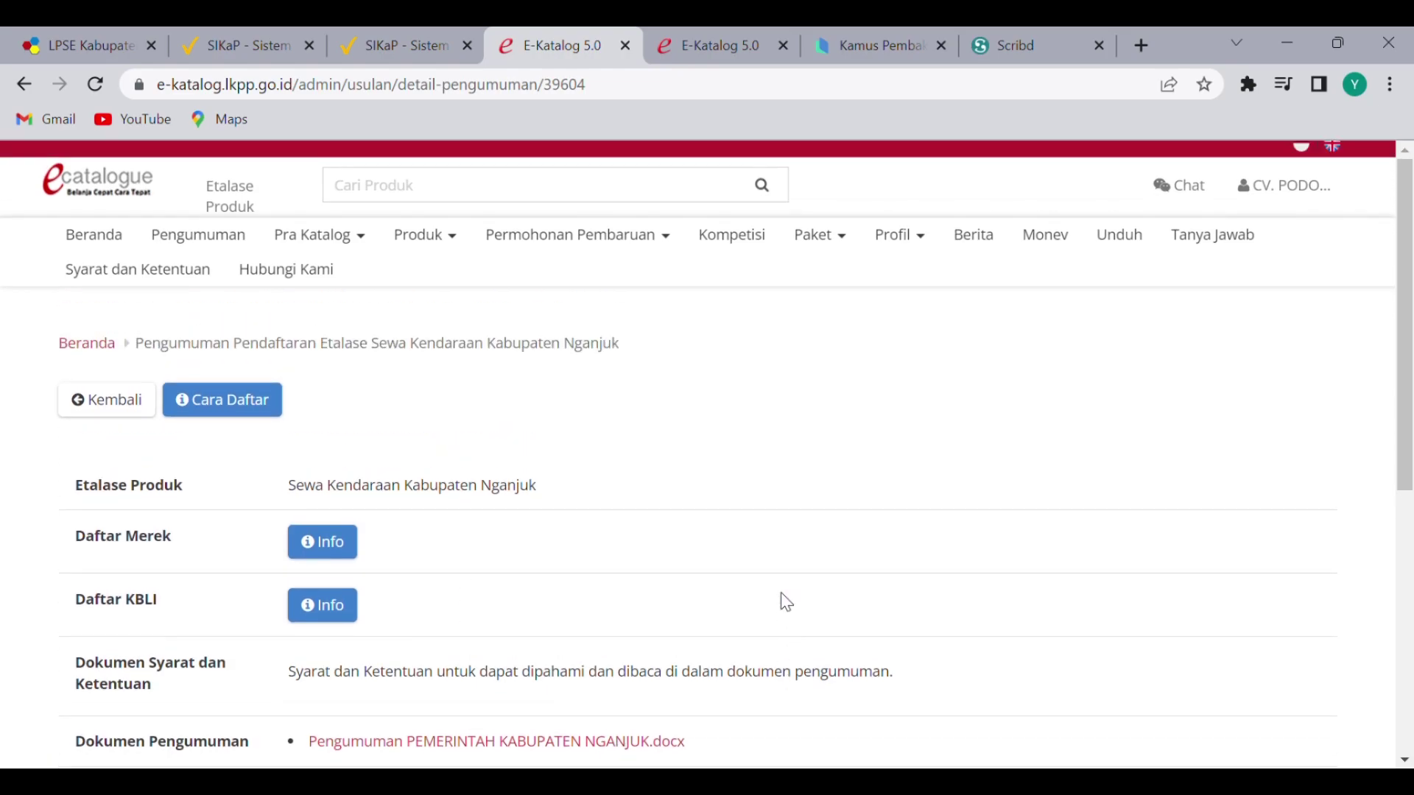
click(436, 262)
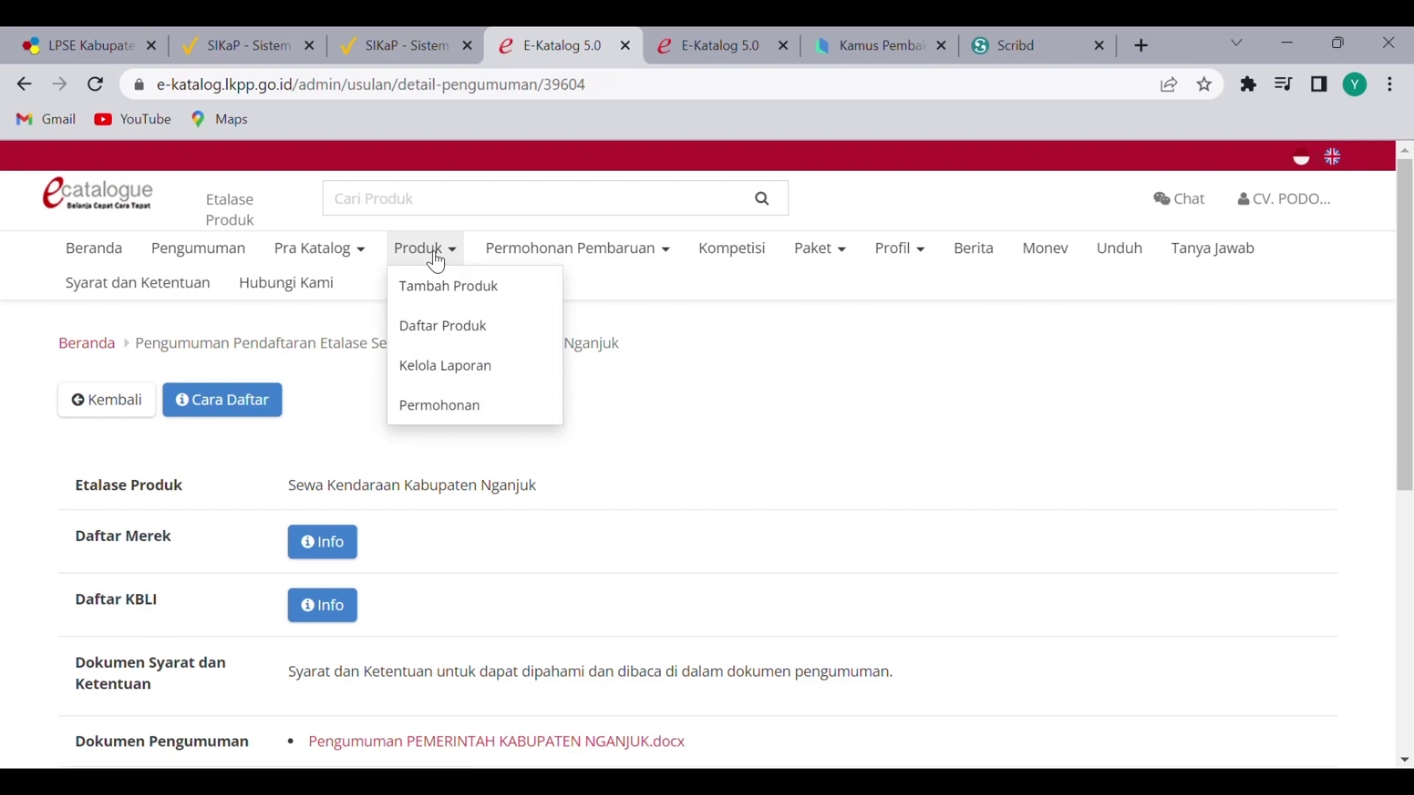
Start Tambah Produk with showcase Alat Tulis Kantor Kabupaten Nganjuk and its Pendaftaran Penyedia announcement
click(438, 294)
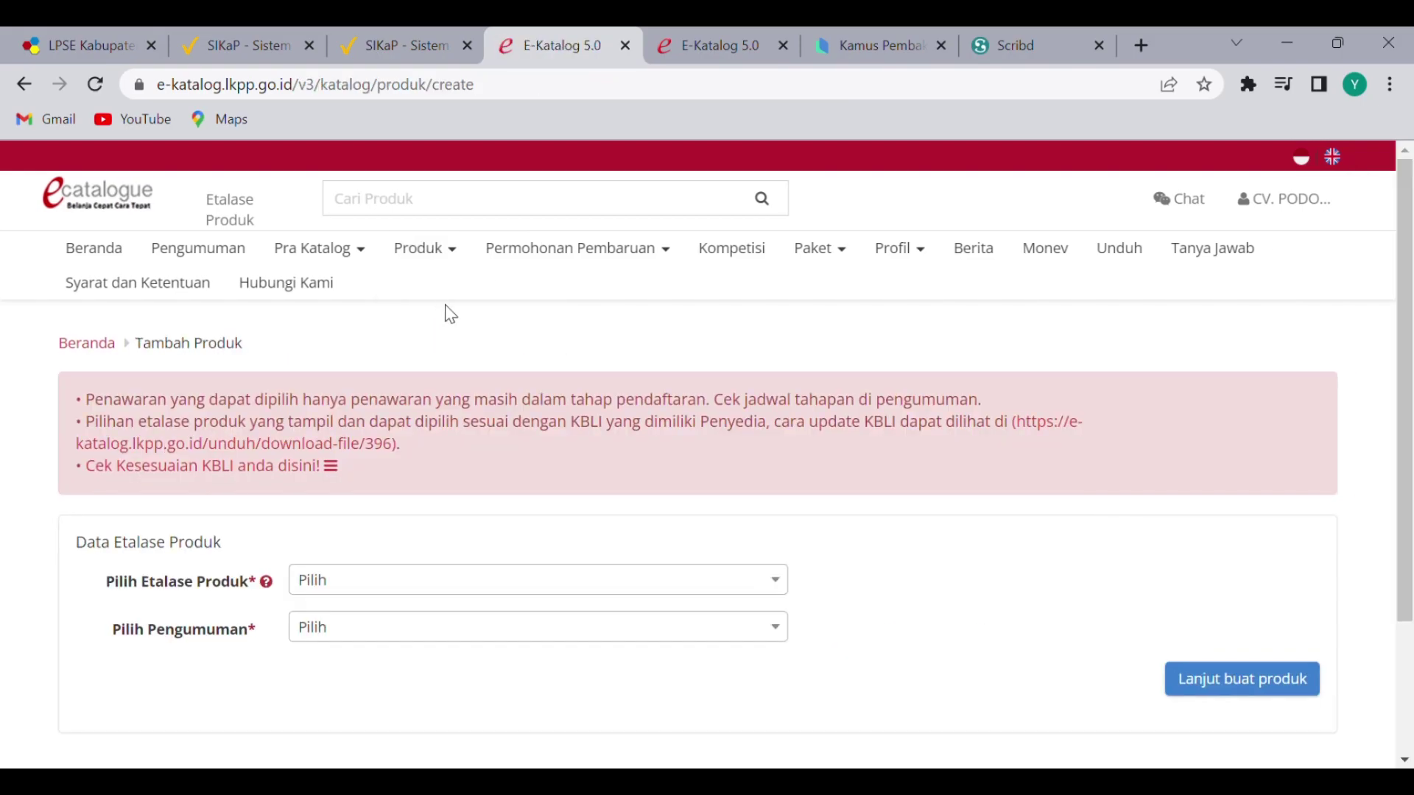
scroll(634, 537, down, 2)
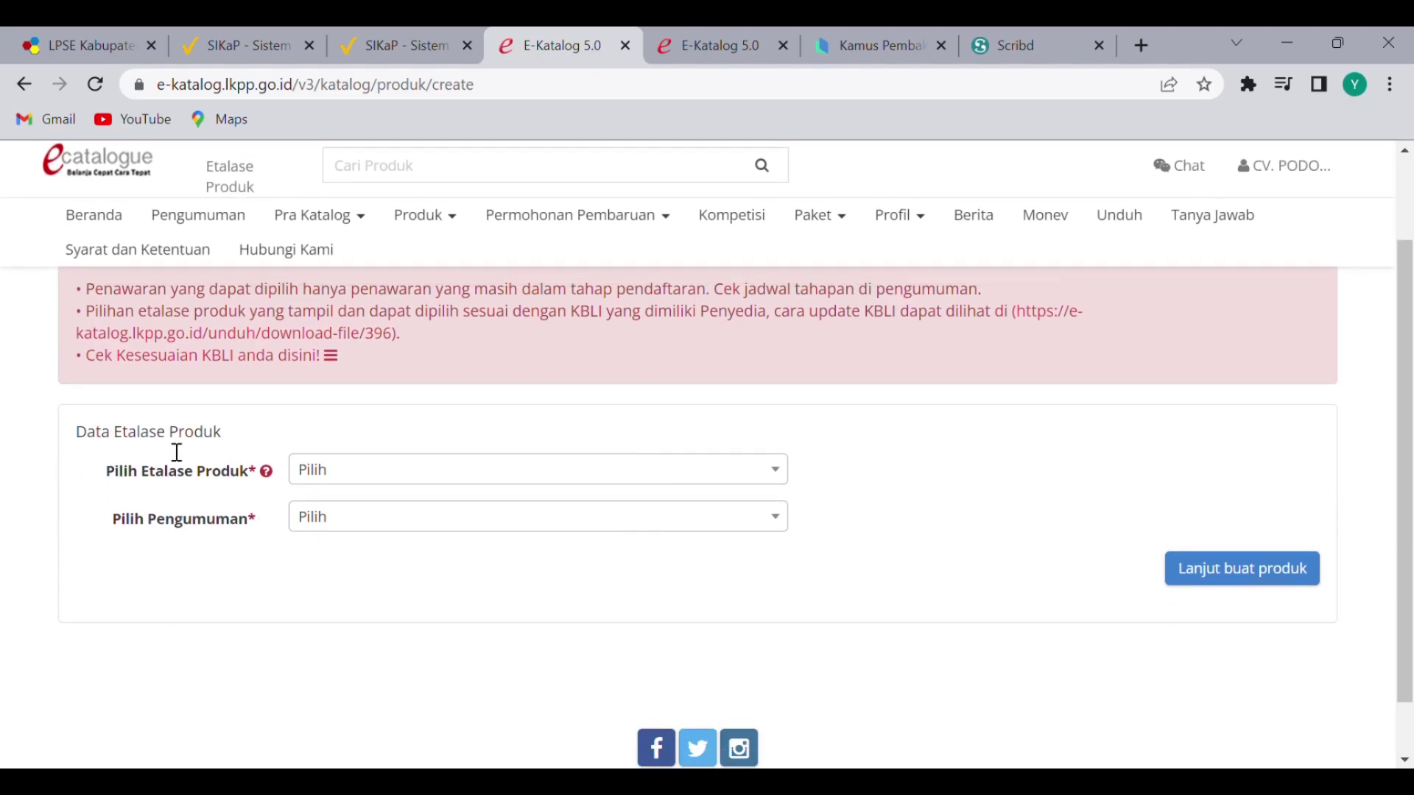
click(452, 480)
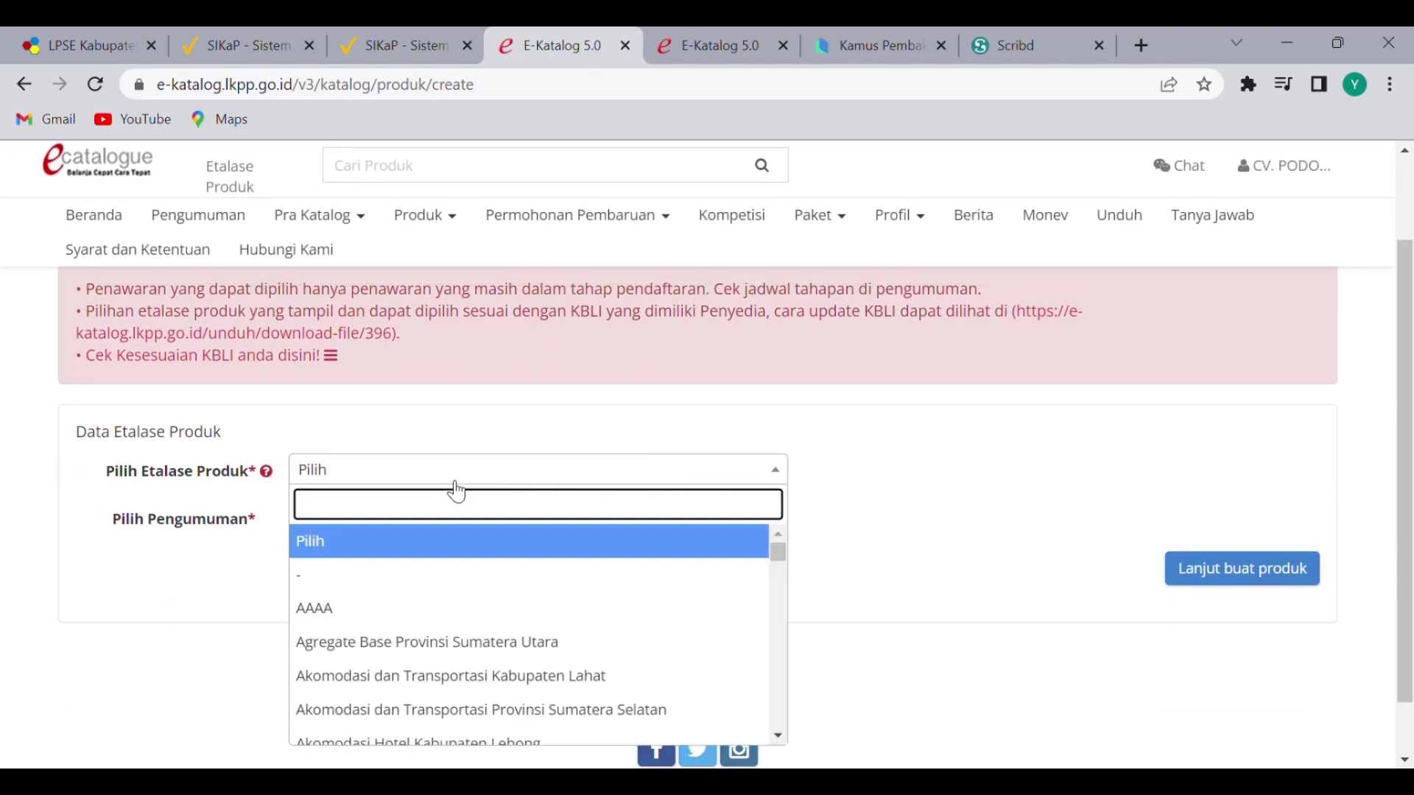
text(nganjuk)
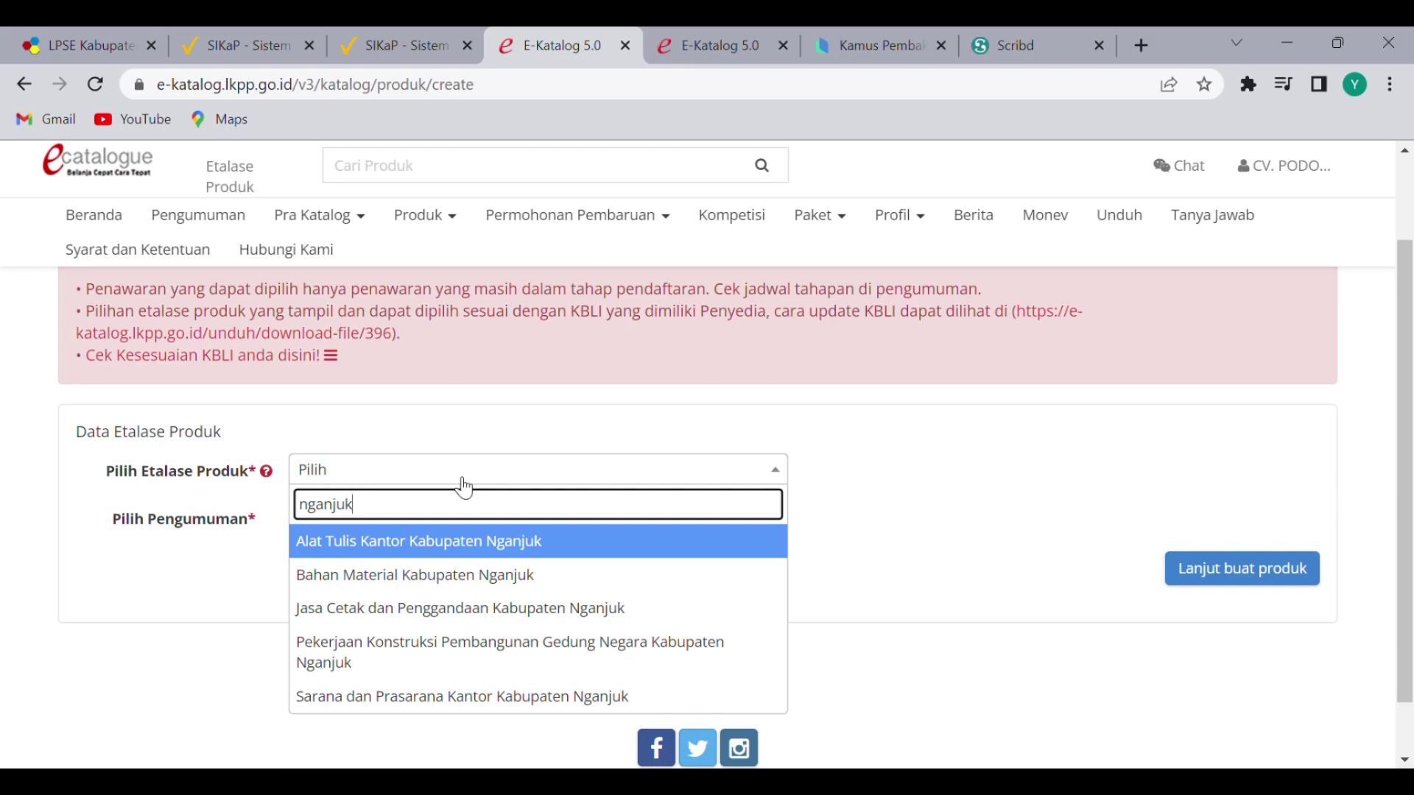
click(484, 545)
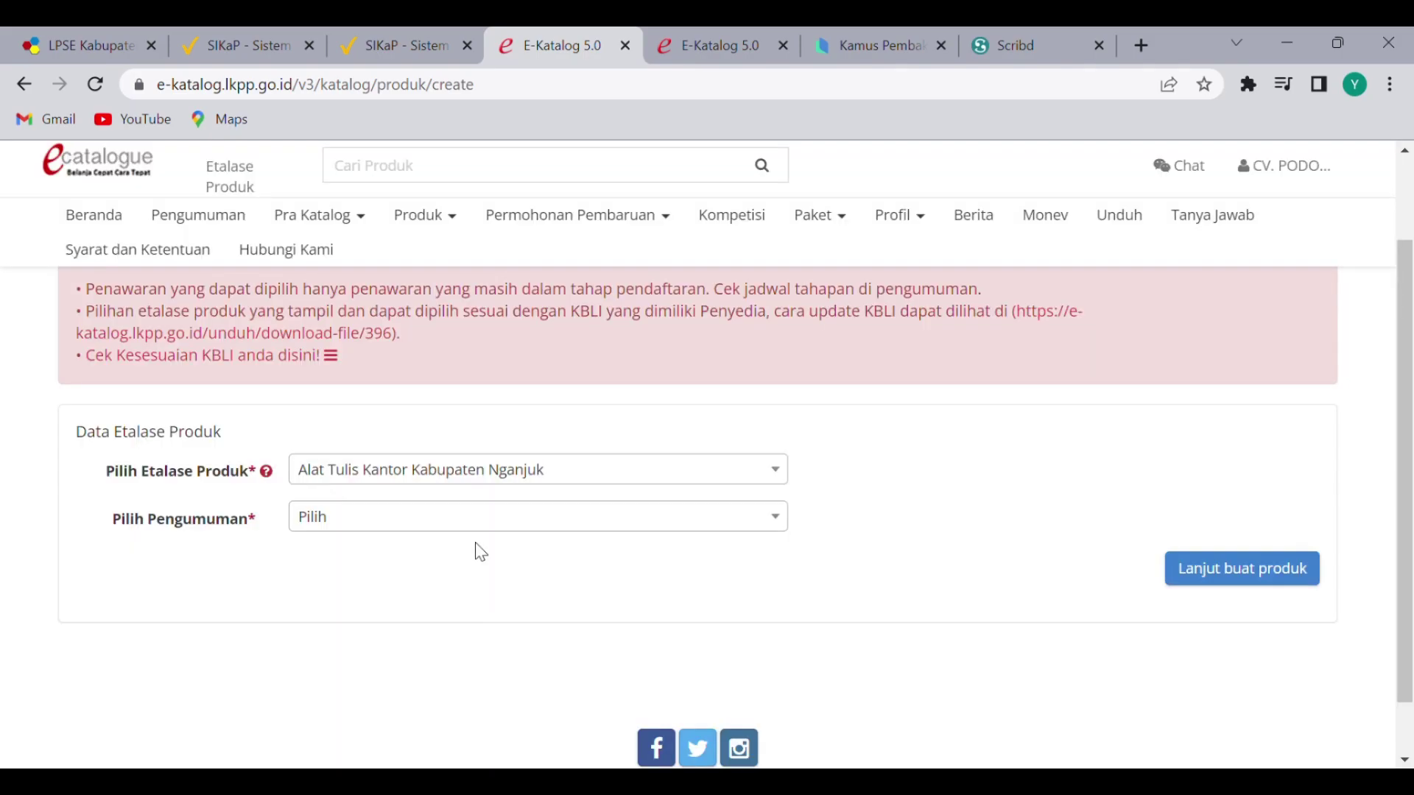
click(427, 524)
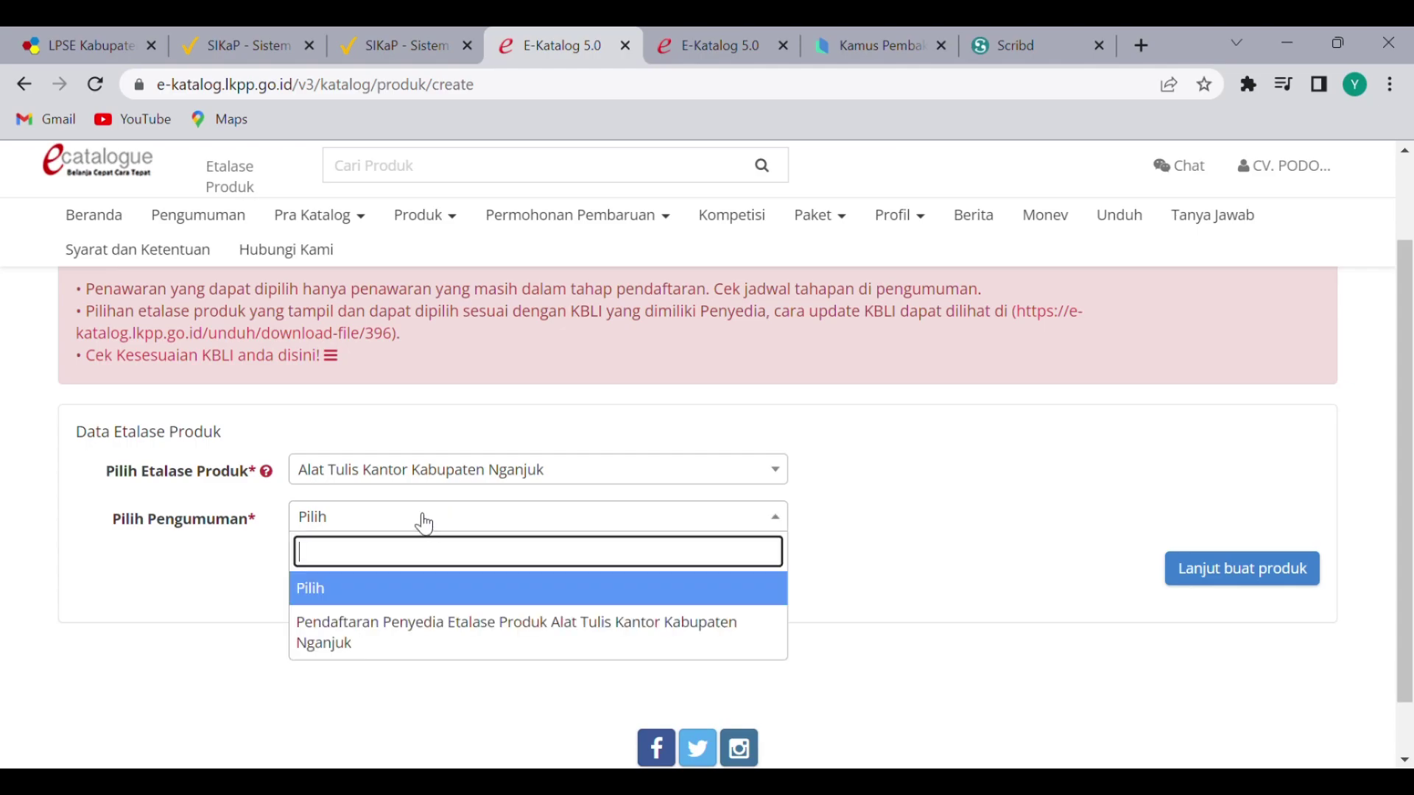
click(377, 622)
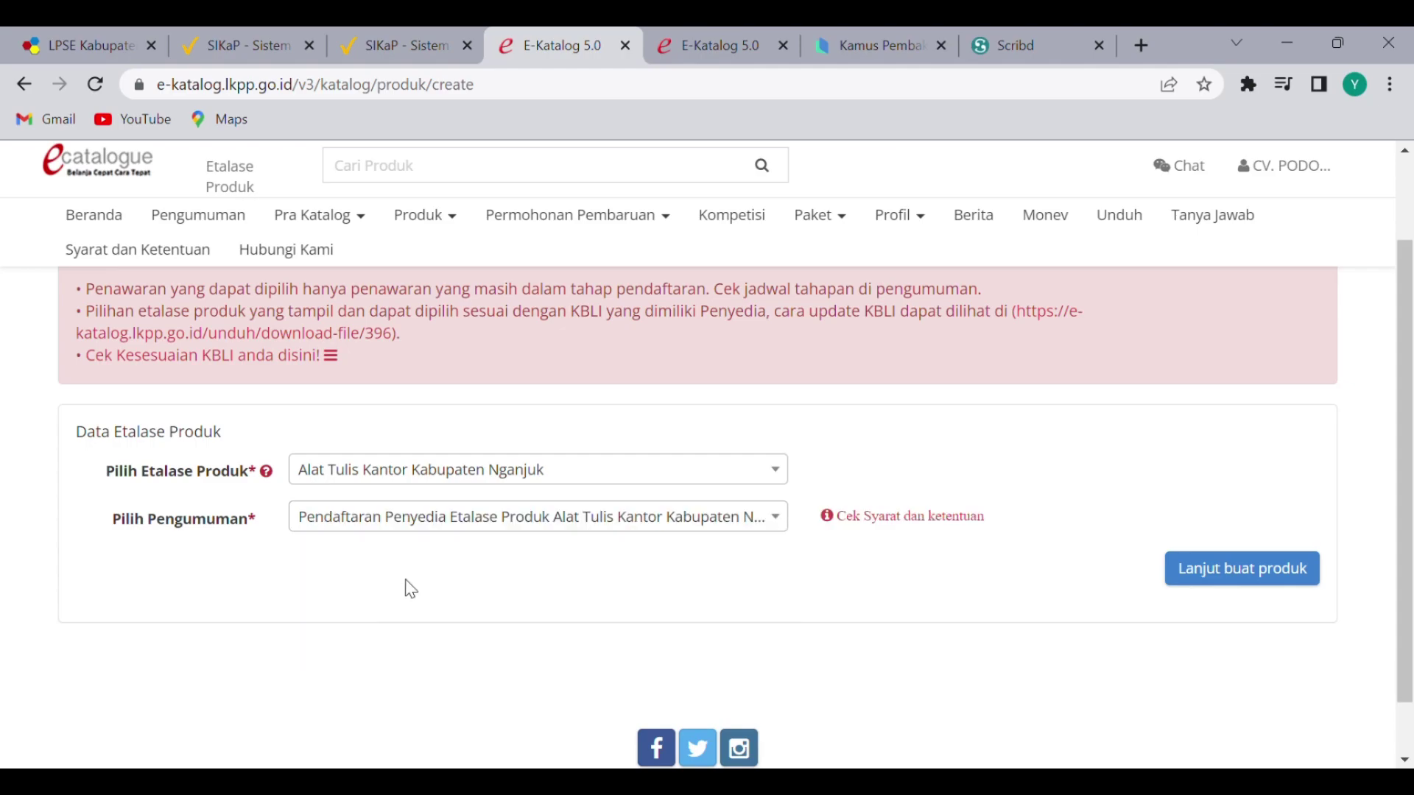
Review both pages of the announcement's required KBLI codes under Syarat dan ketentuan
click(940, 520)
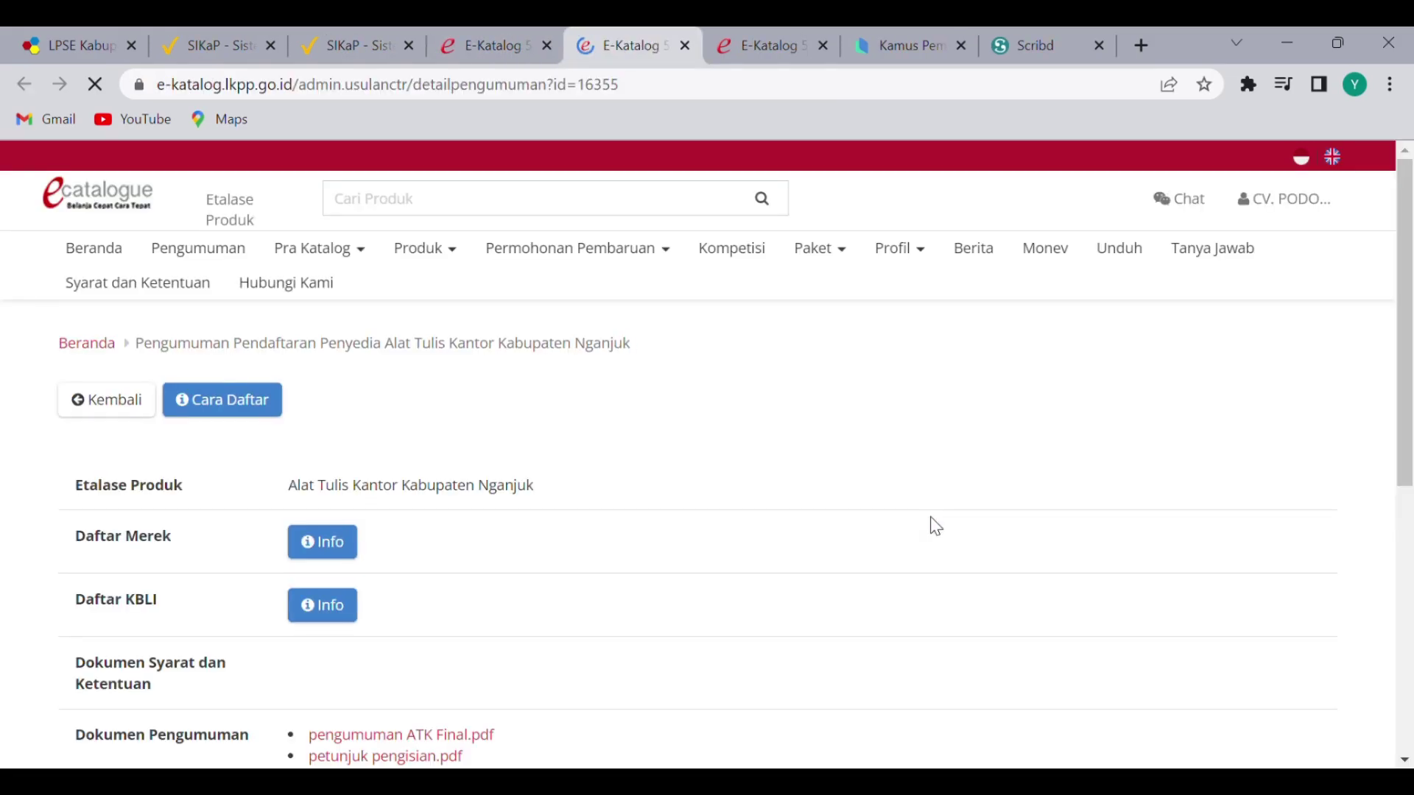
scroll(929, 524, down, 1)
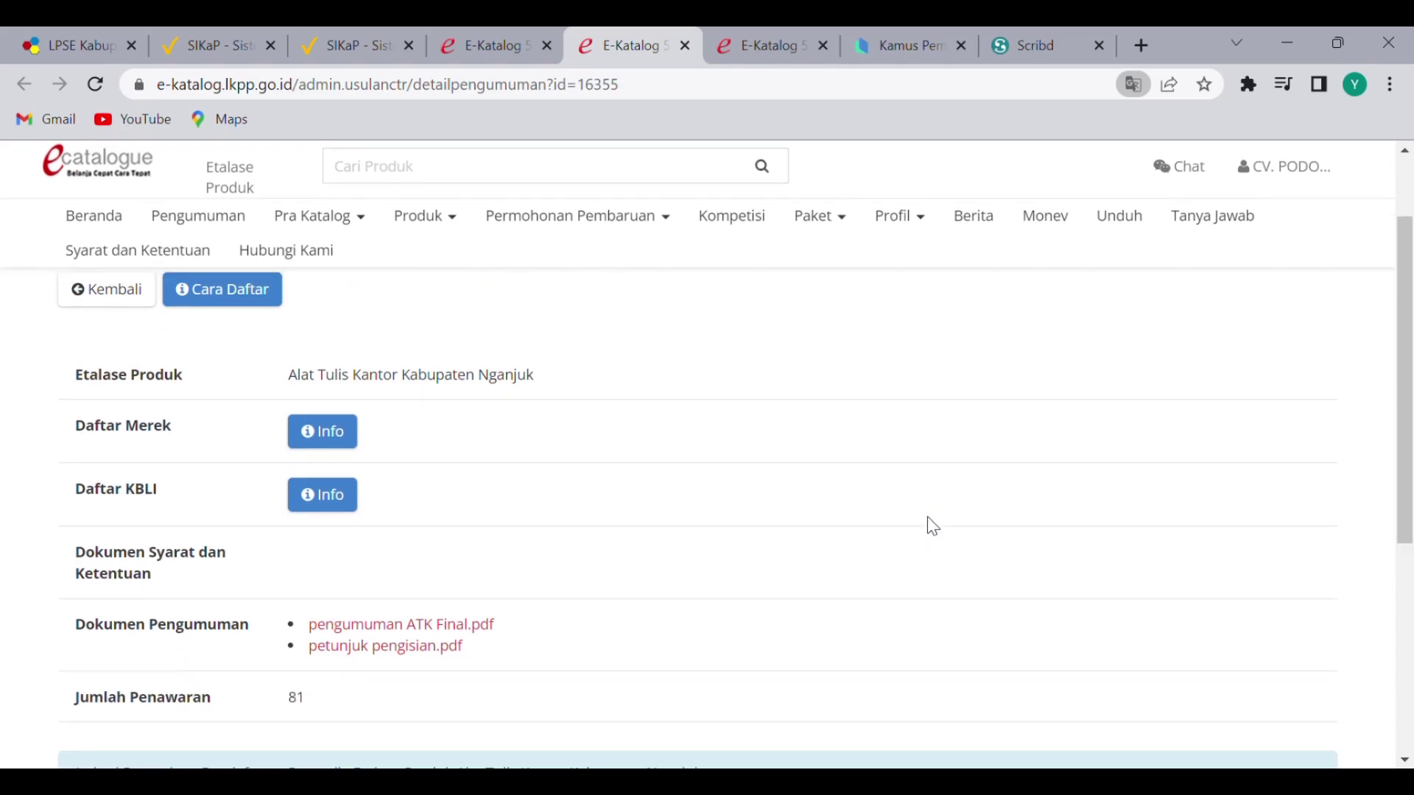
click(324, 495)
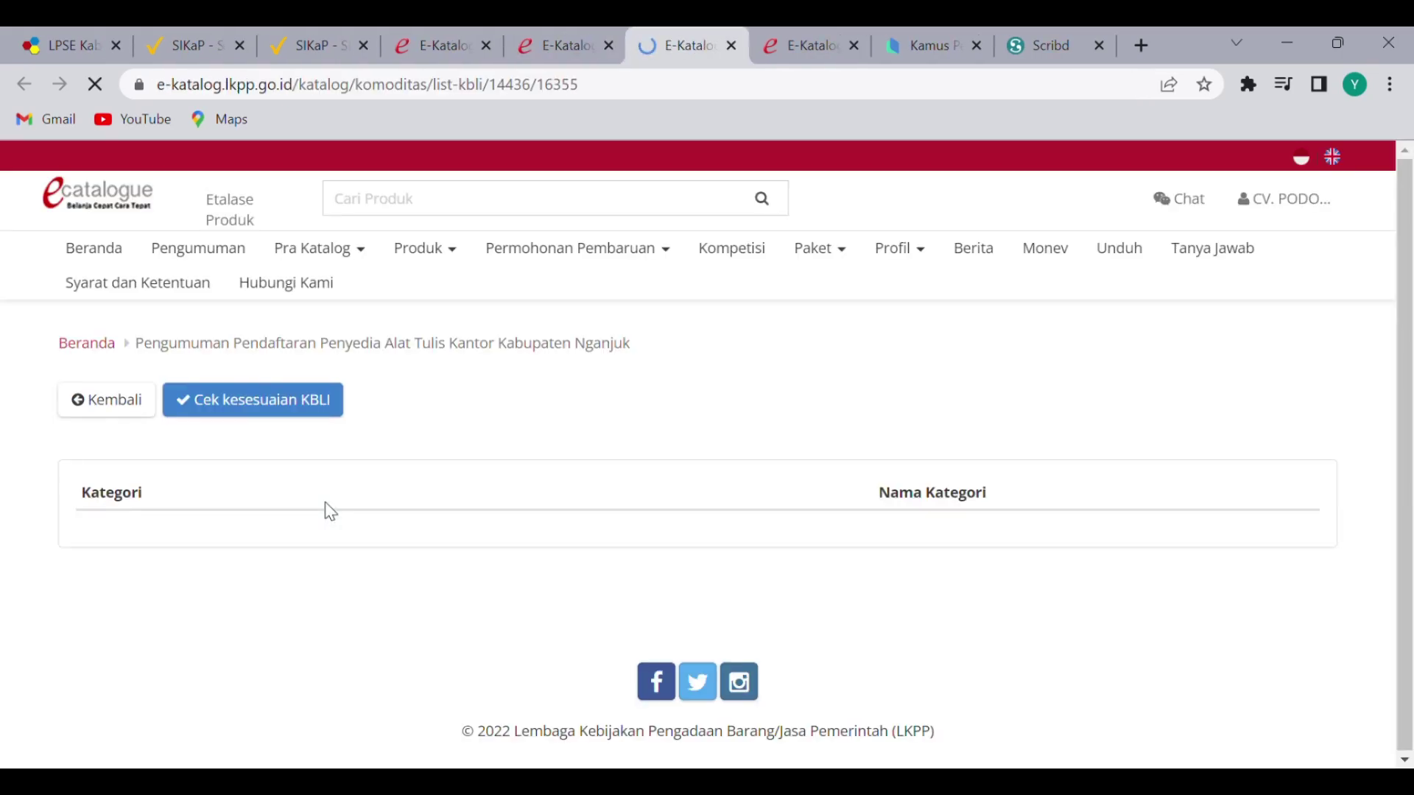
scroll(349, 514, down, 5)
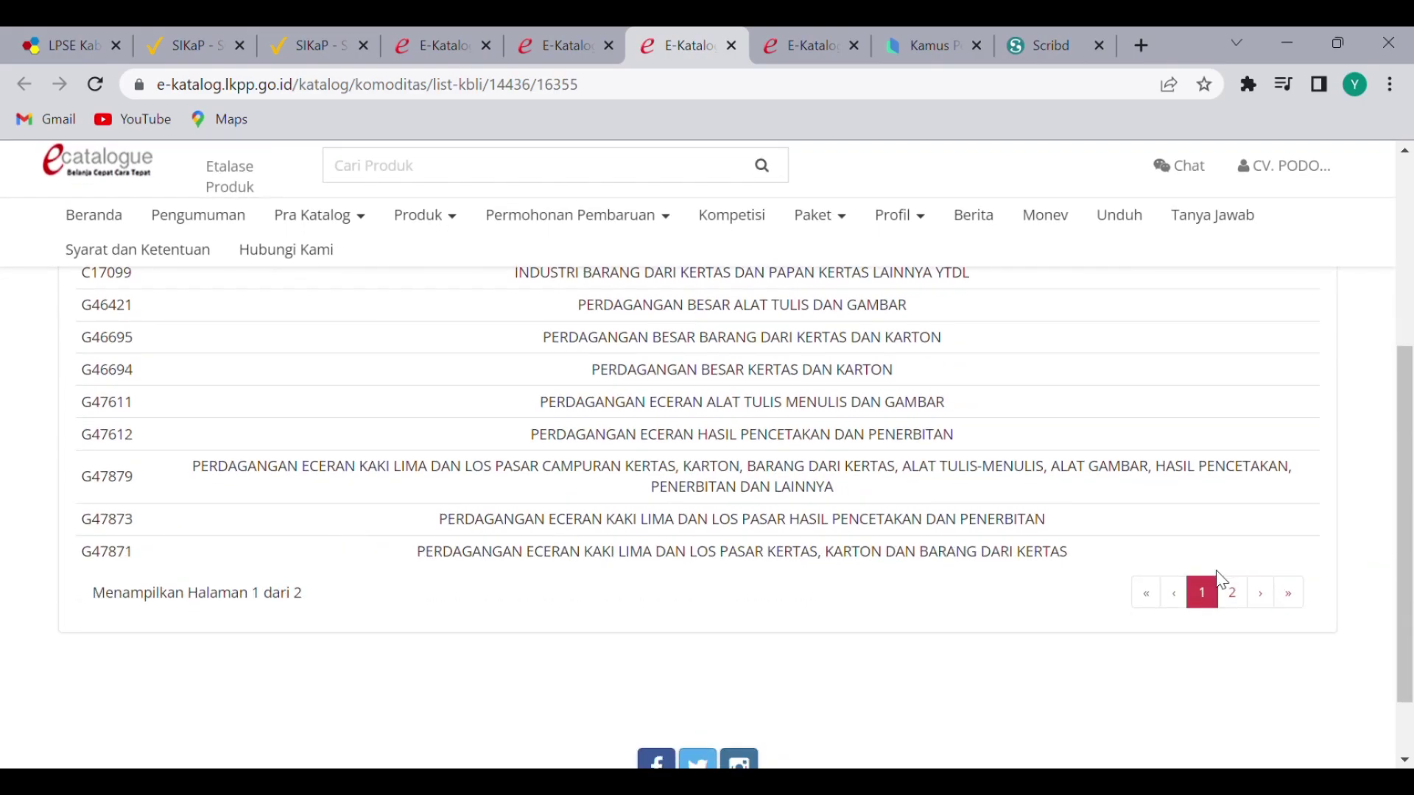
click(1243, 599)
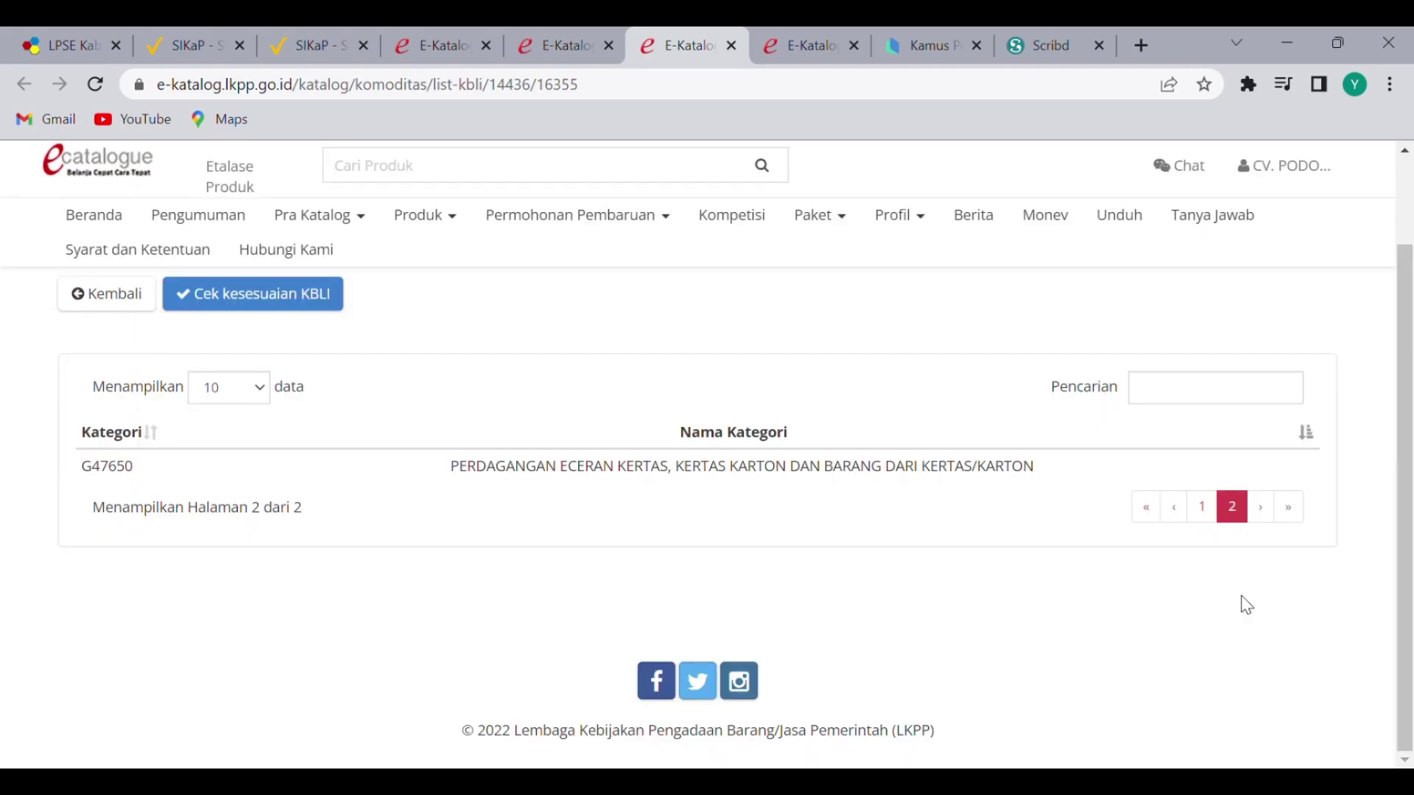
click(1202, 507)
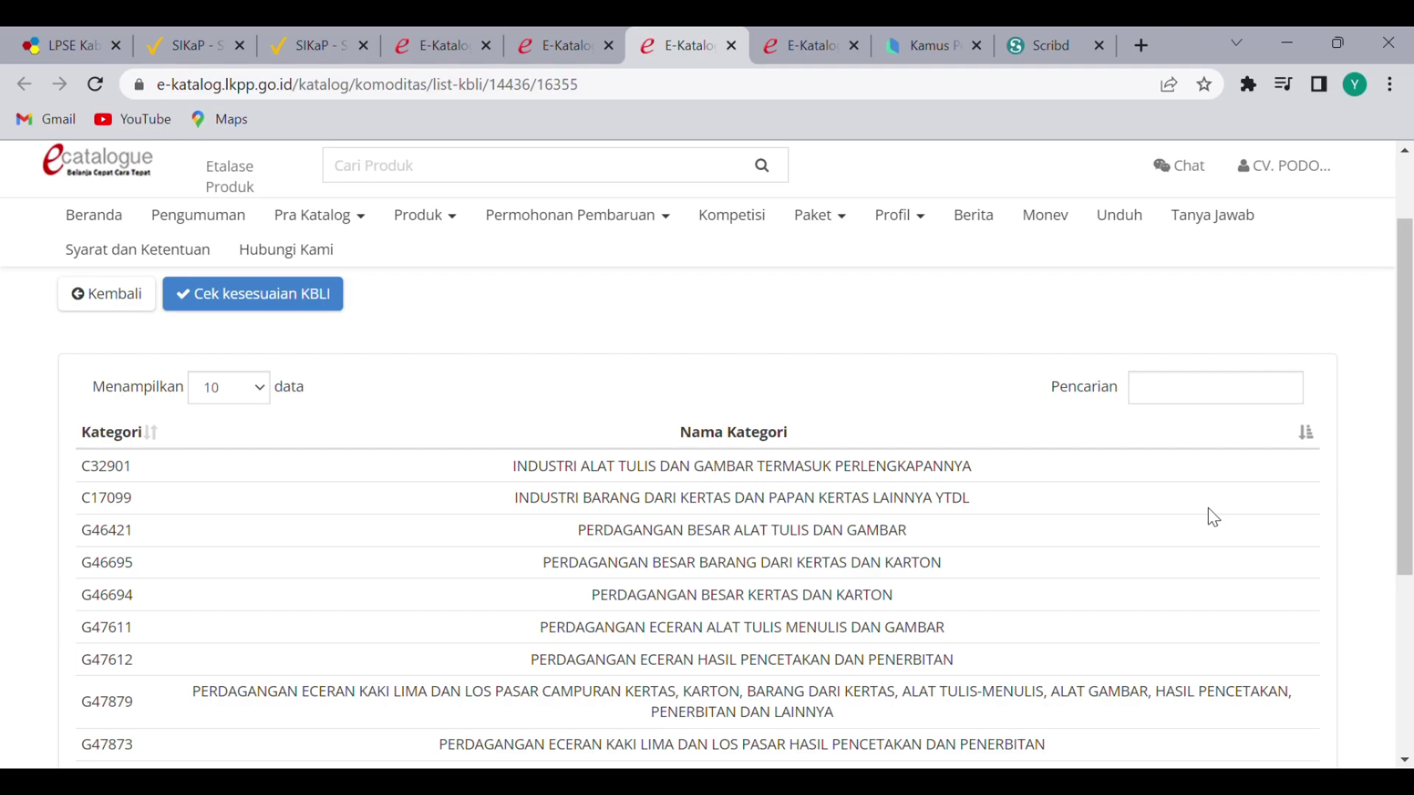
scroll(1213, 518, down, 3)
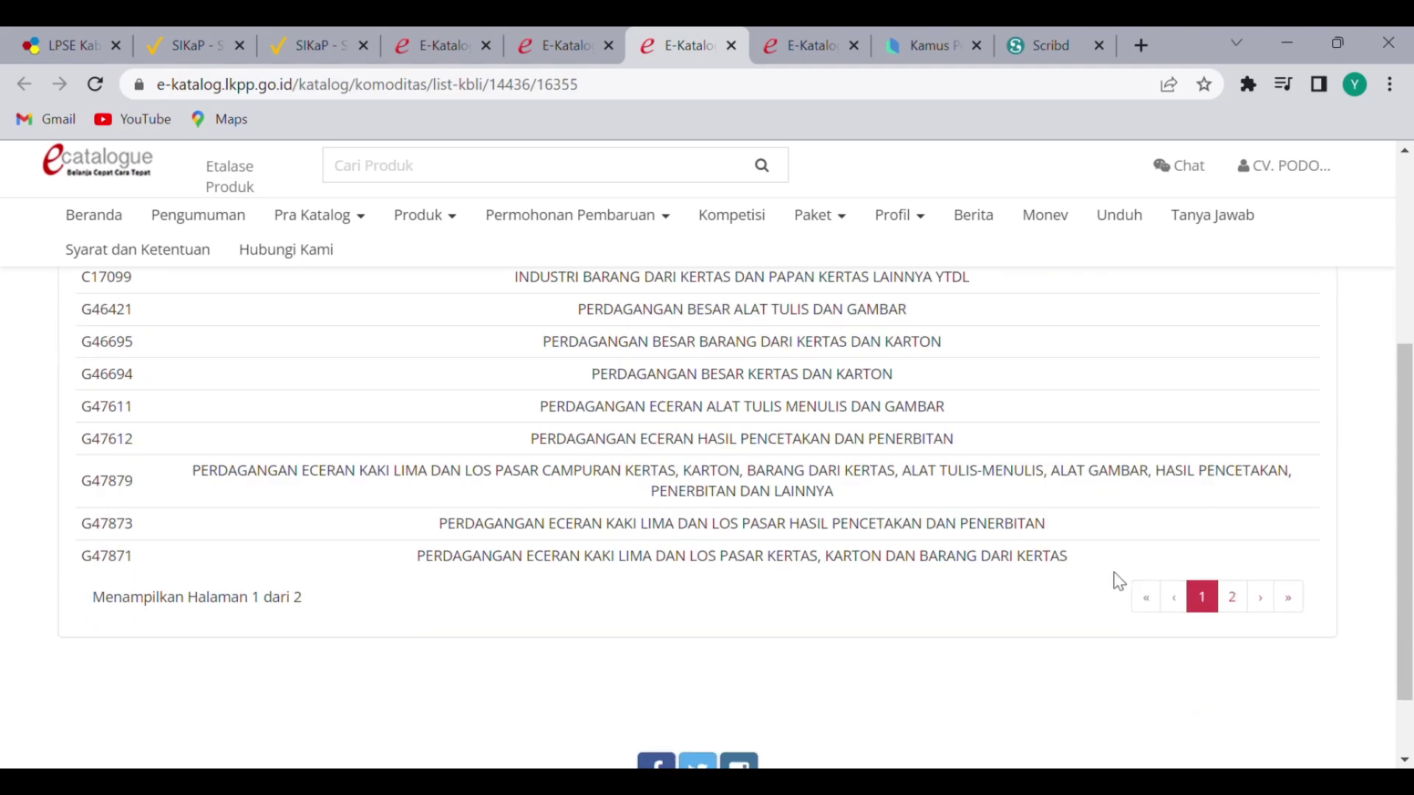
scroll(1138, 521, up, 3)
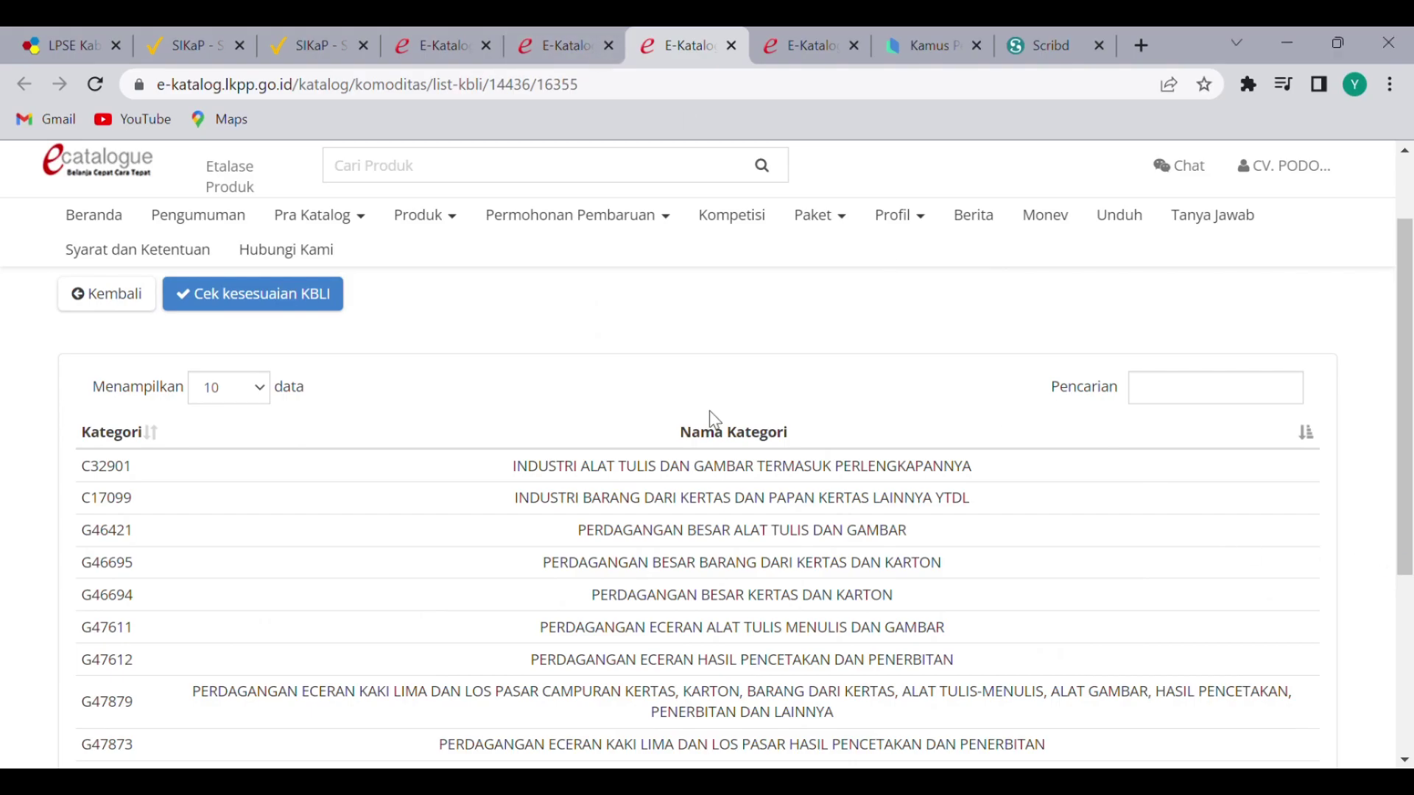
click(100, 294)
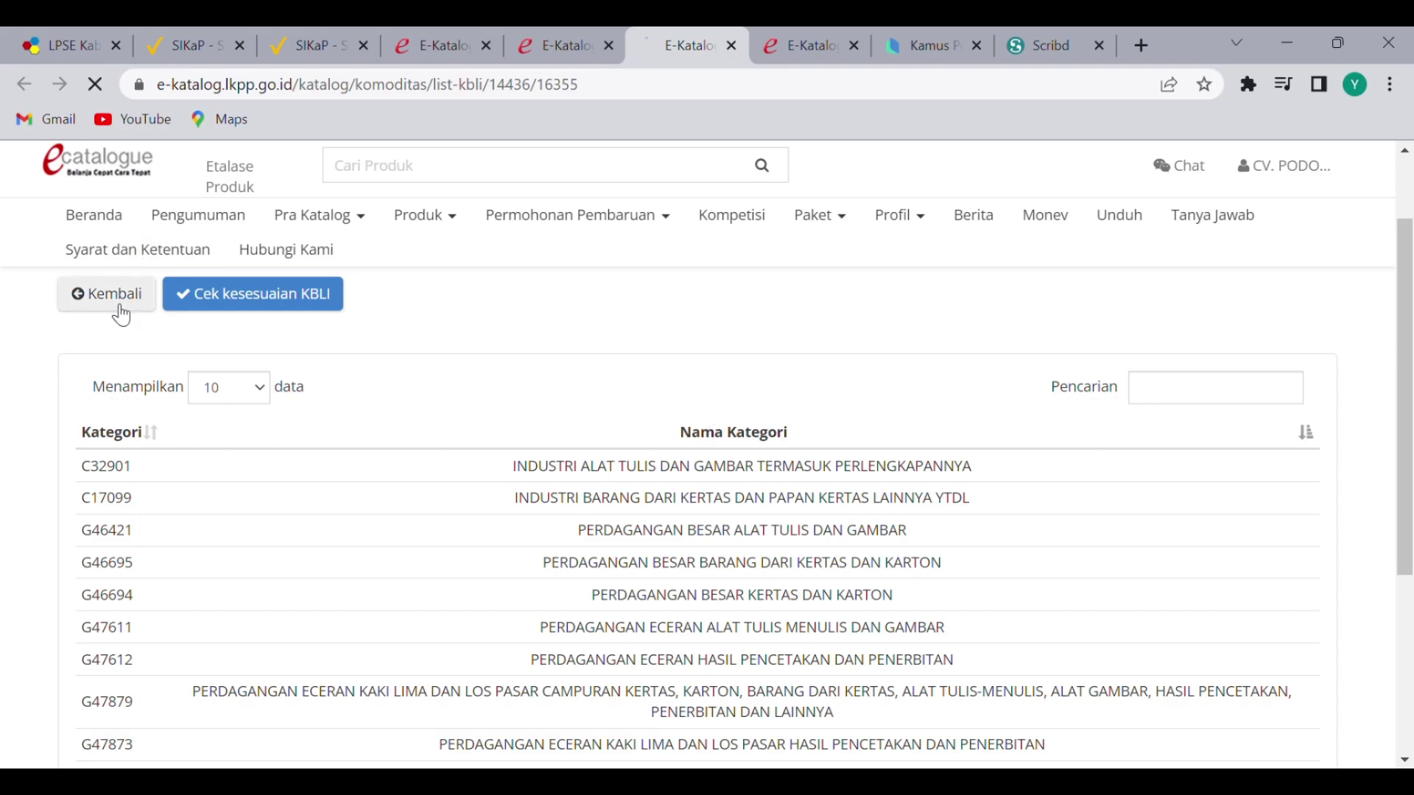
Download the PDF documents and open pengumuman ATK Final.pdf
scroll(500, 493, down, 1)
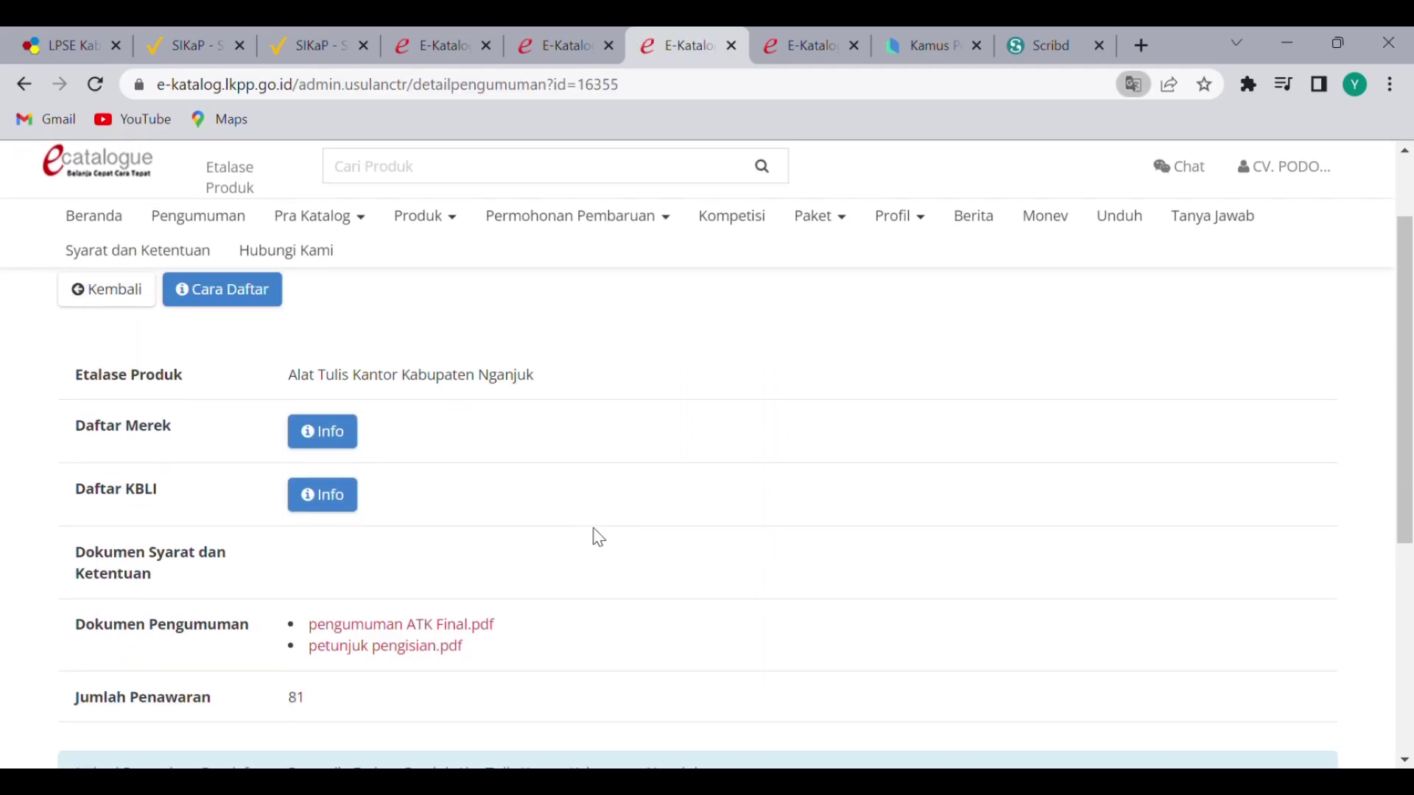
scroll(646, 521, down, 1)
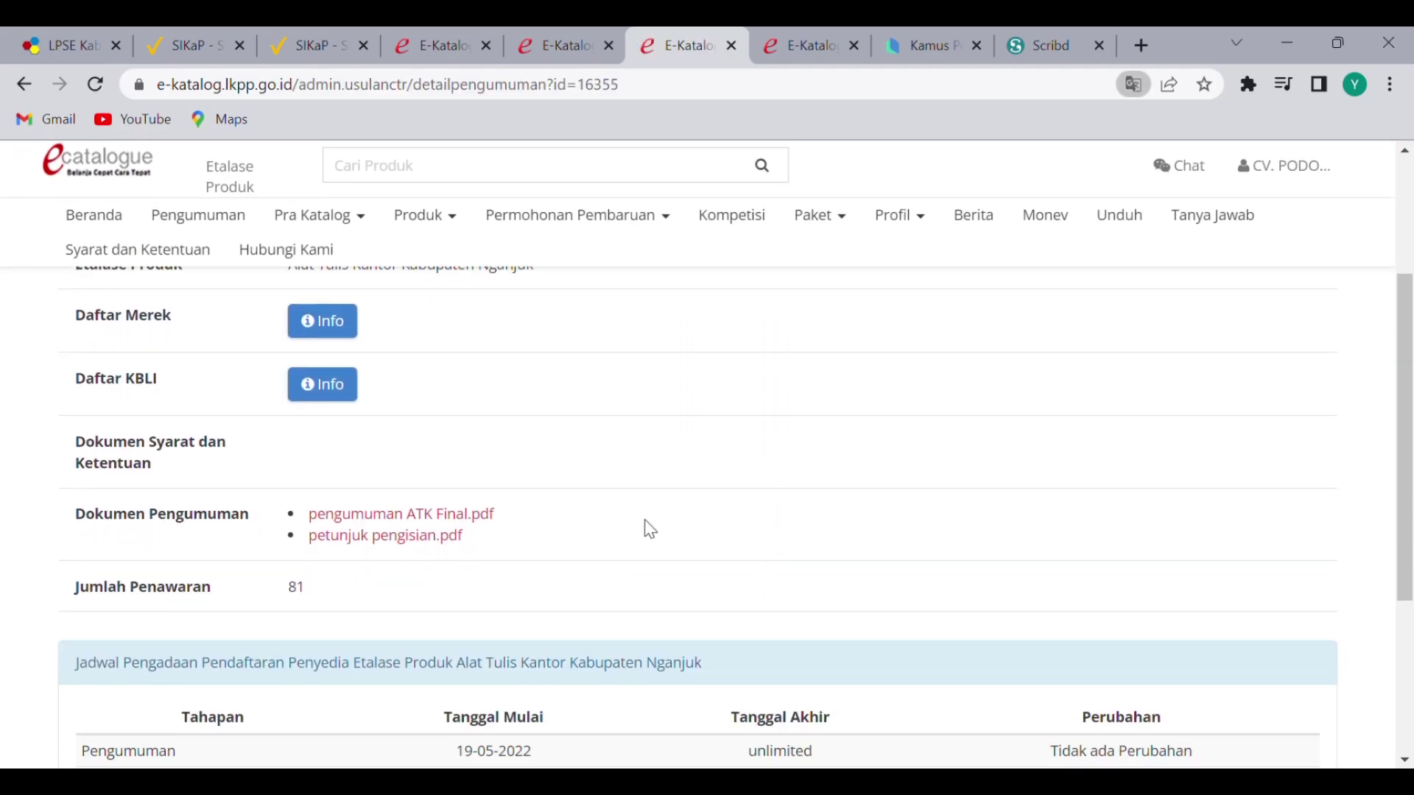
scroll(588, 542, down, 1)
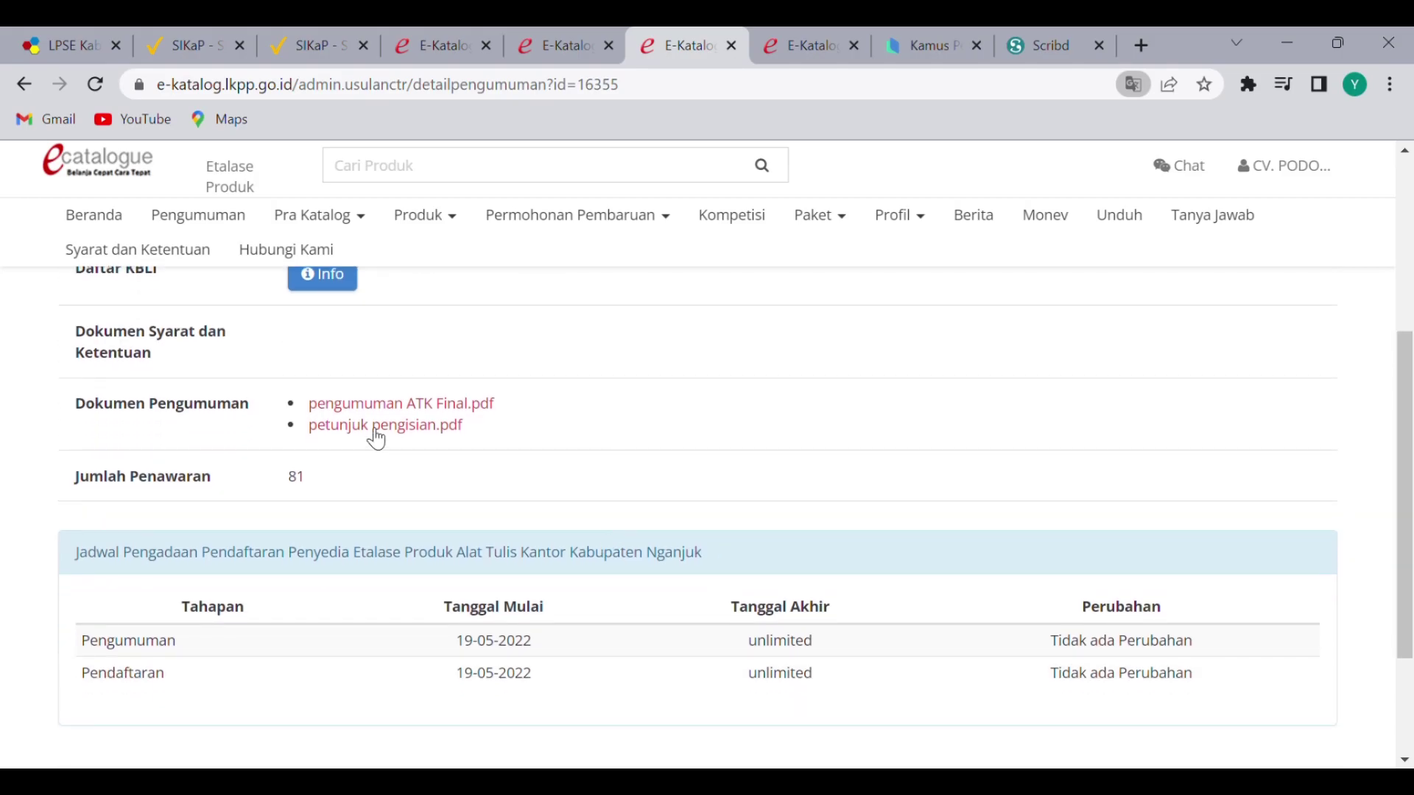
click(375, 405)
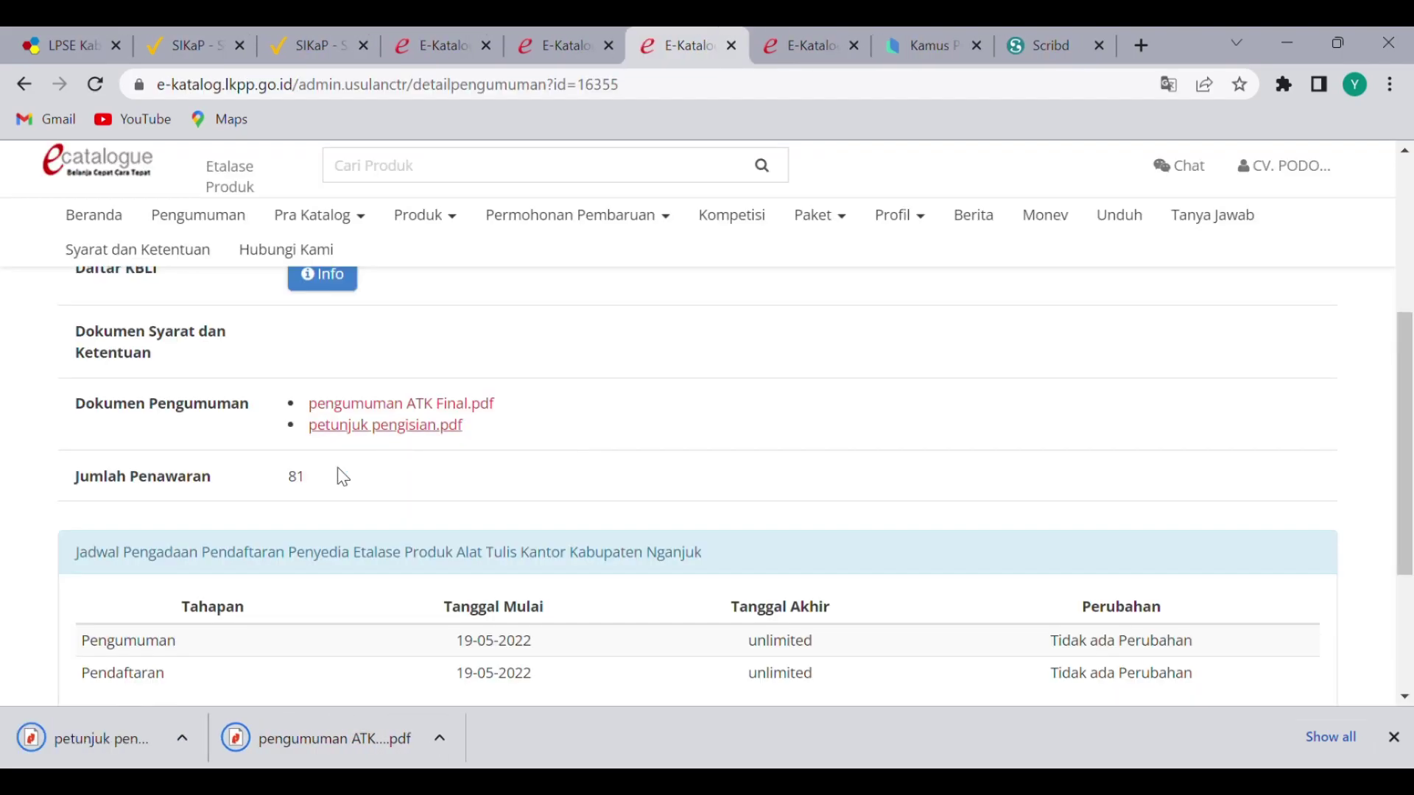
click(379, 737)
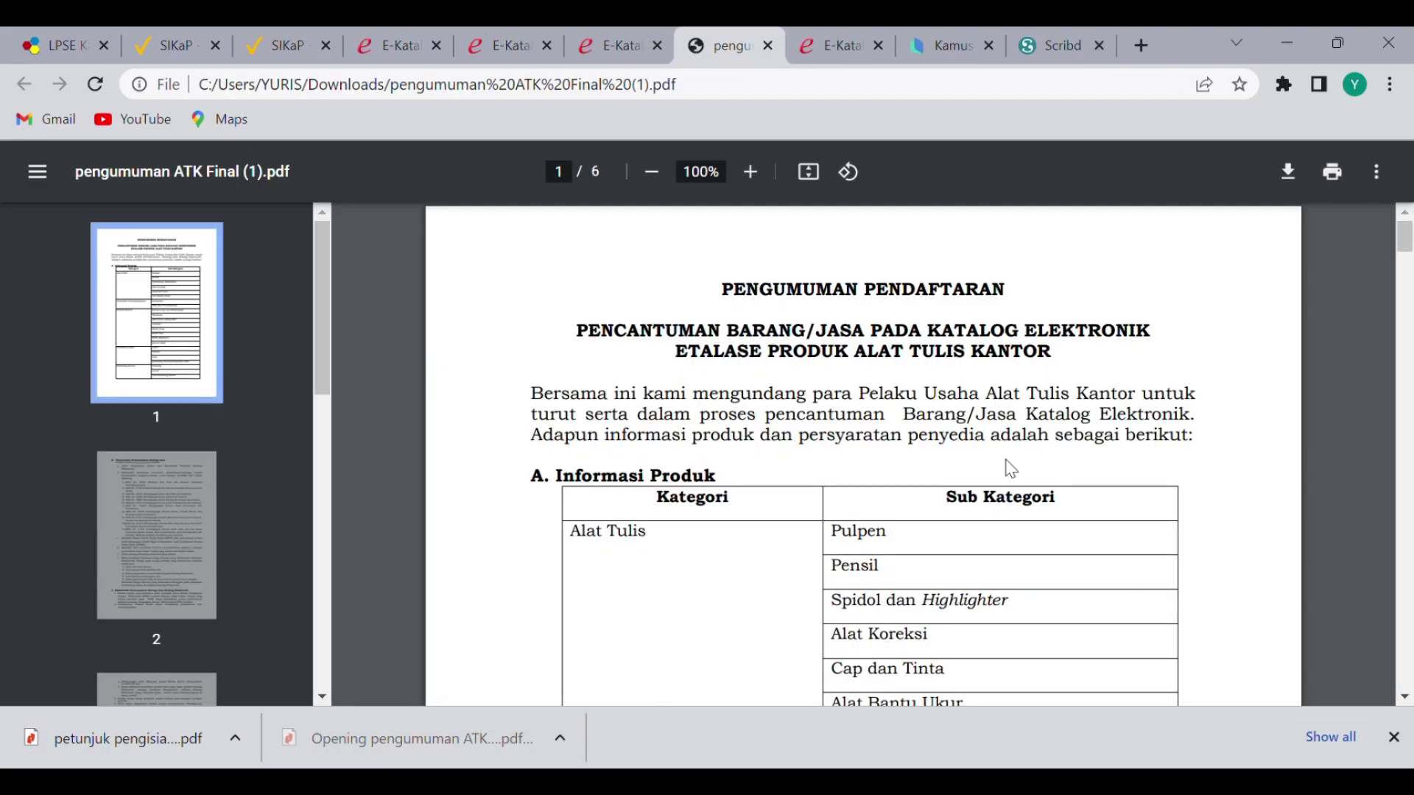
Read through pengumuman ATK Final.pdf to page 5, then return to the E-Katalog announcement
scroll(1025, 492, down, 10)
scroll(1028, 492, down, 8)
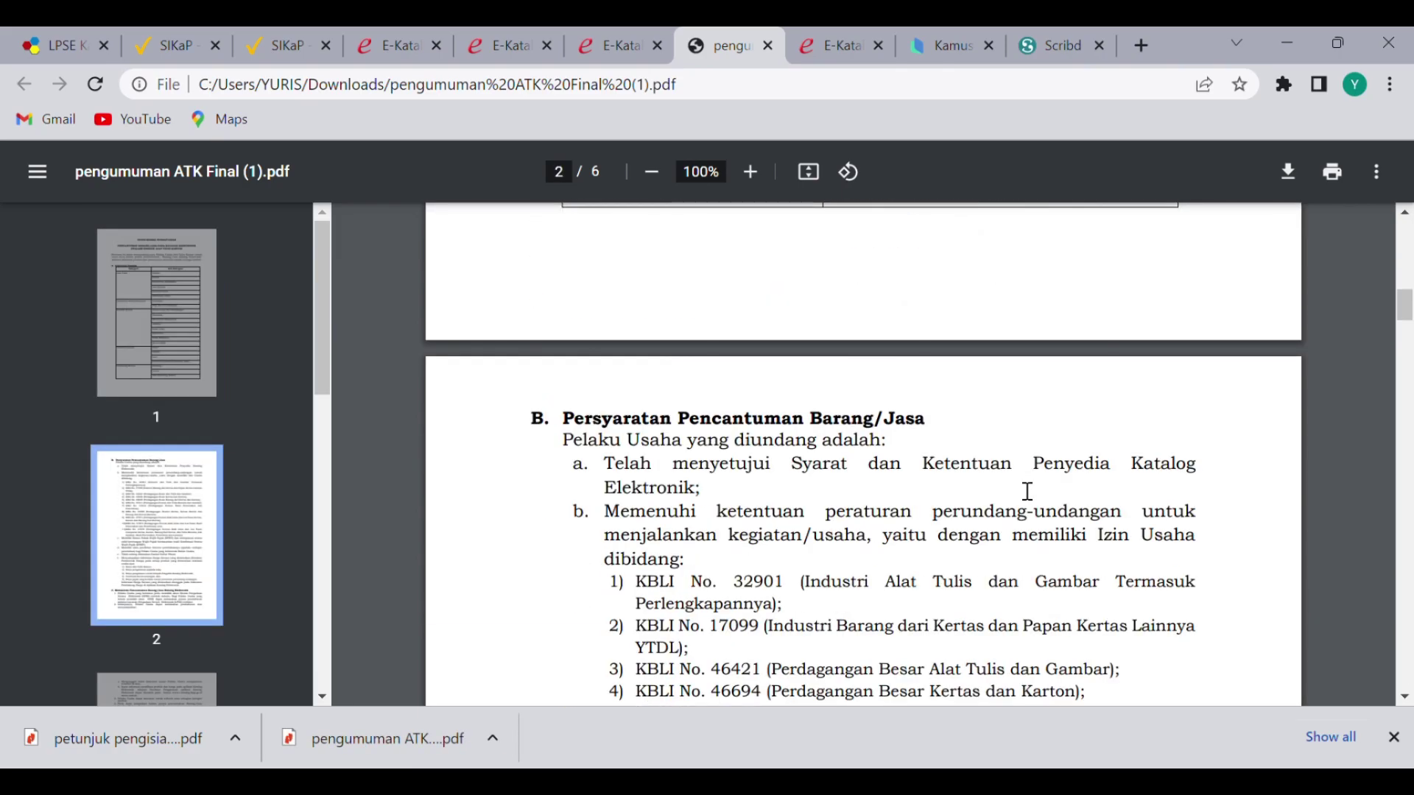
scroll(1012, 497, down, 9)
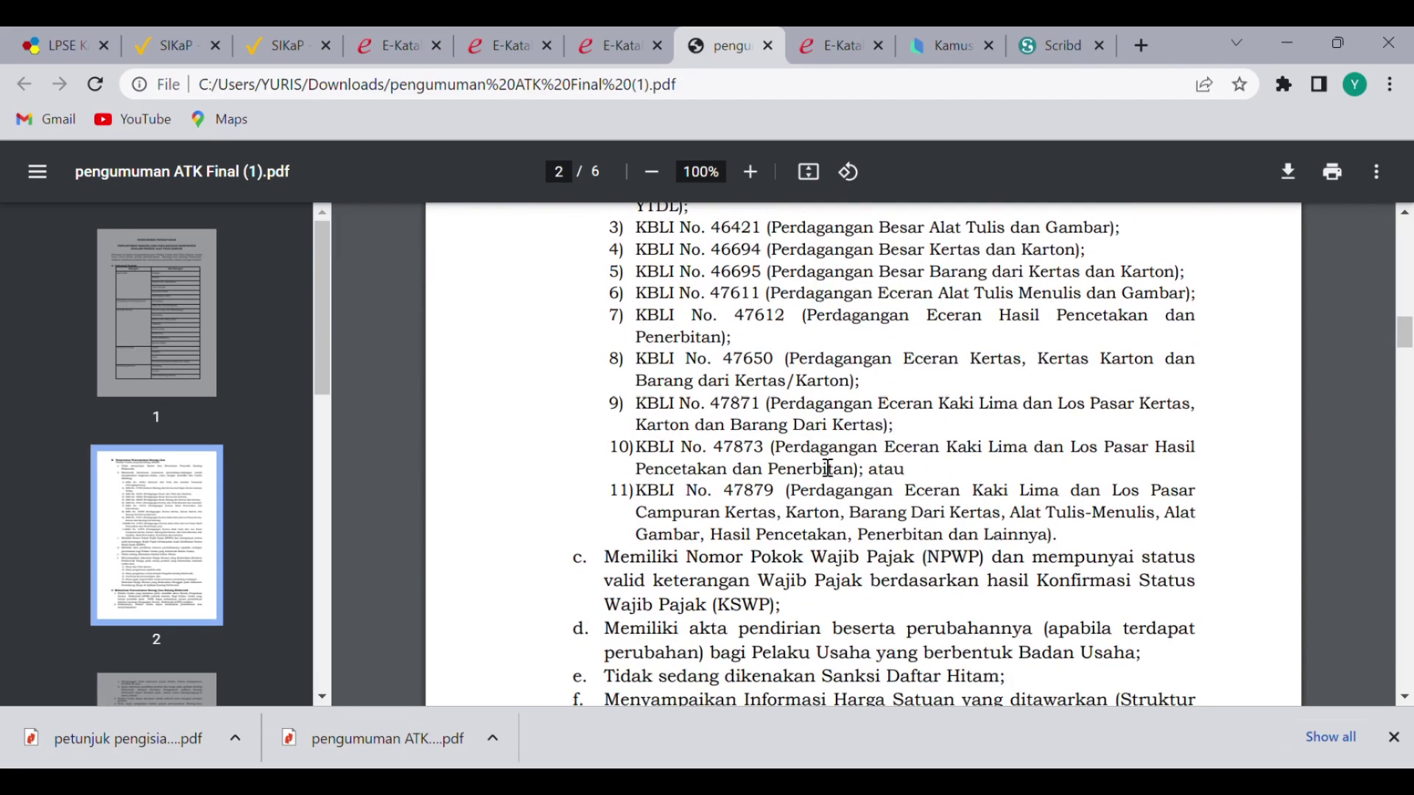
scroll(822, 469, down, 8)
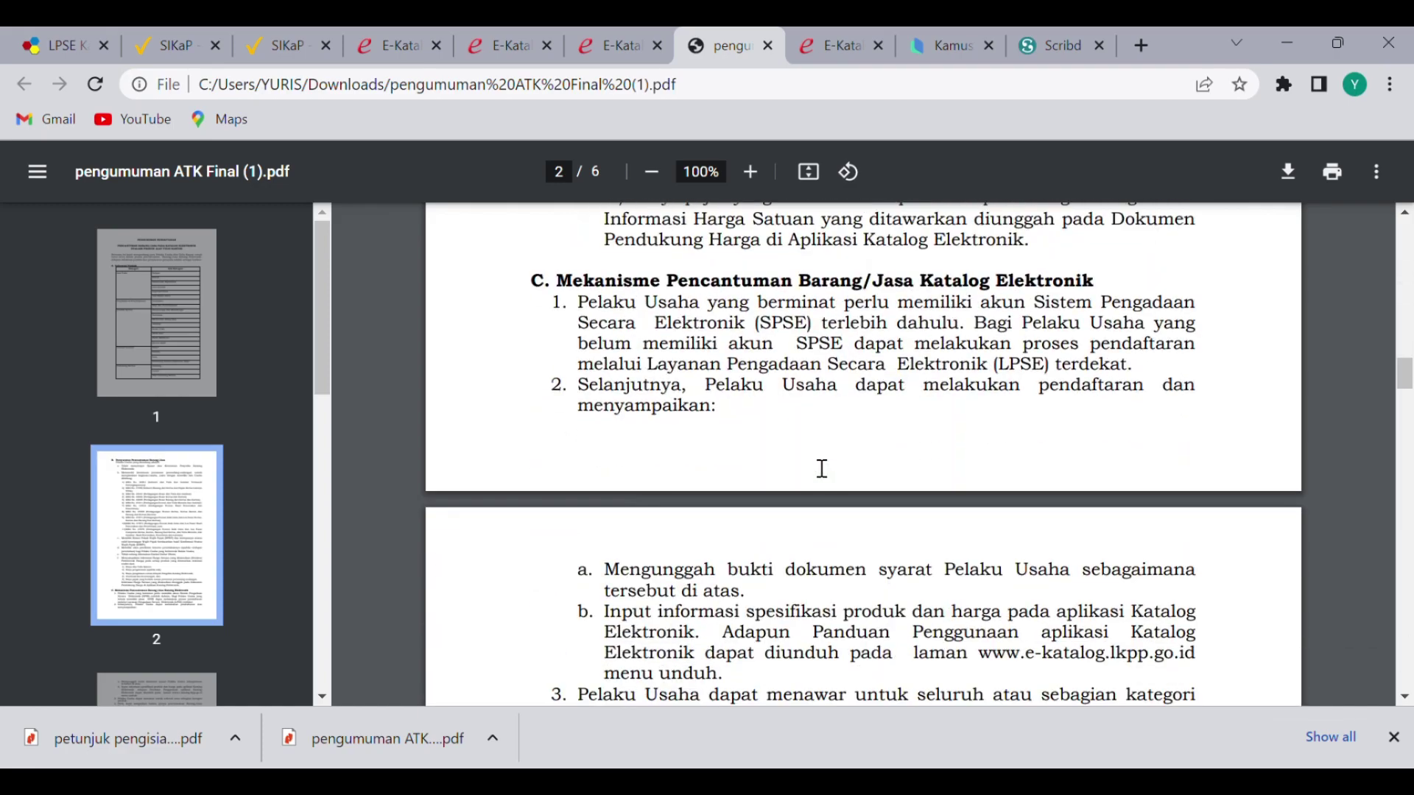
scroll(821, 468, down, 6)
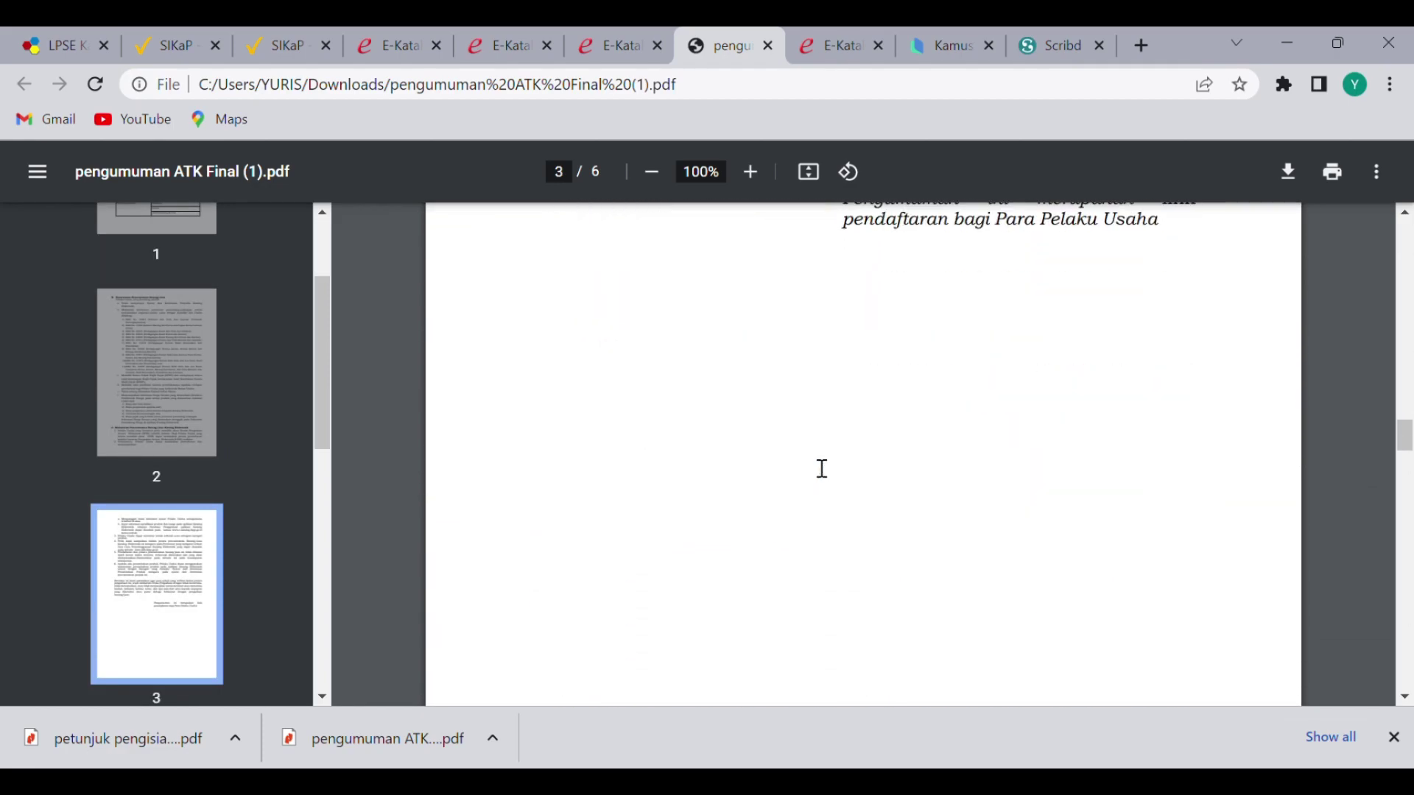
scroll(821, 468, down, 8)
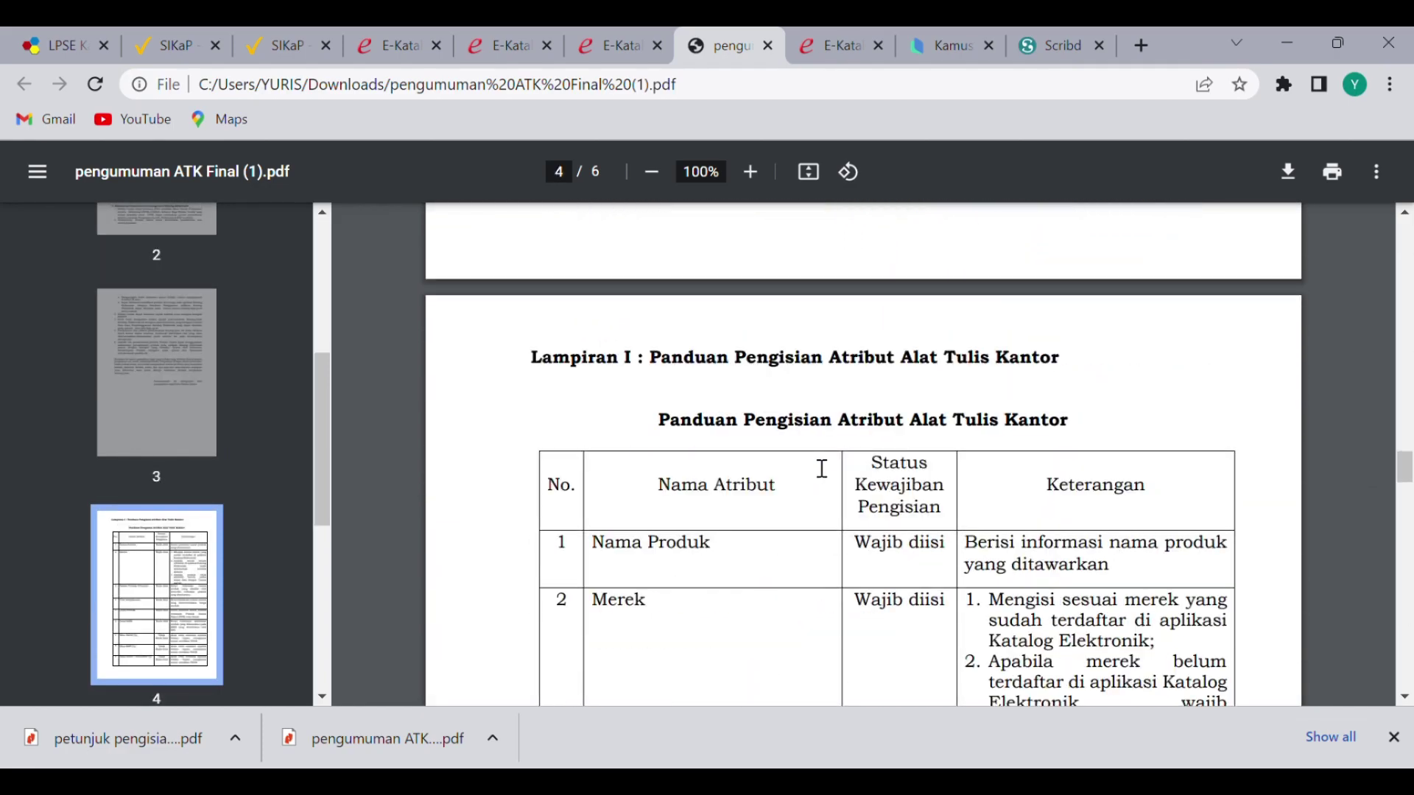
scroll(821, 468, down, 2)
scroll(822, 468, down, 9)
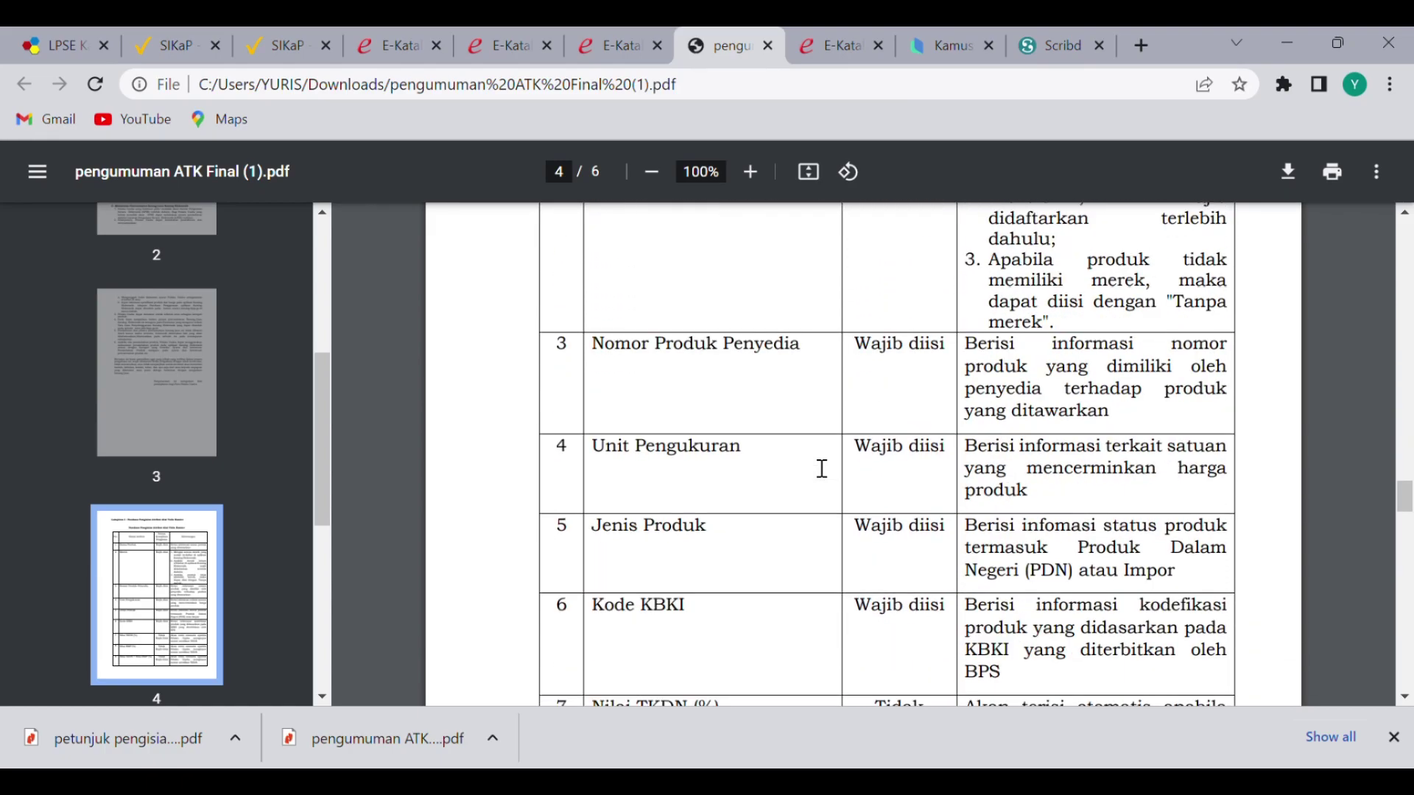
scroll(822, 469, down, 8)
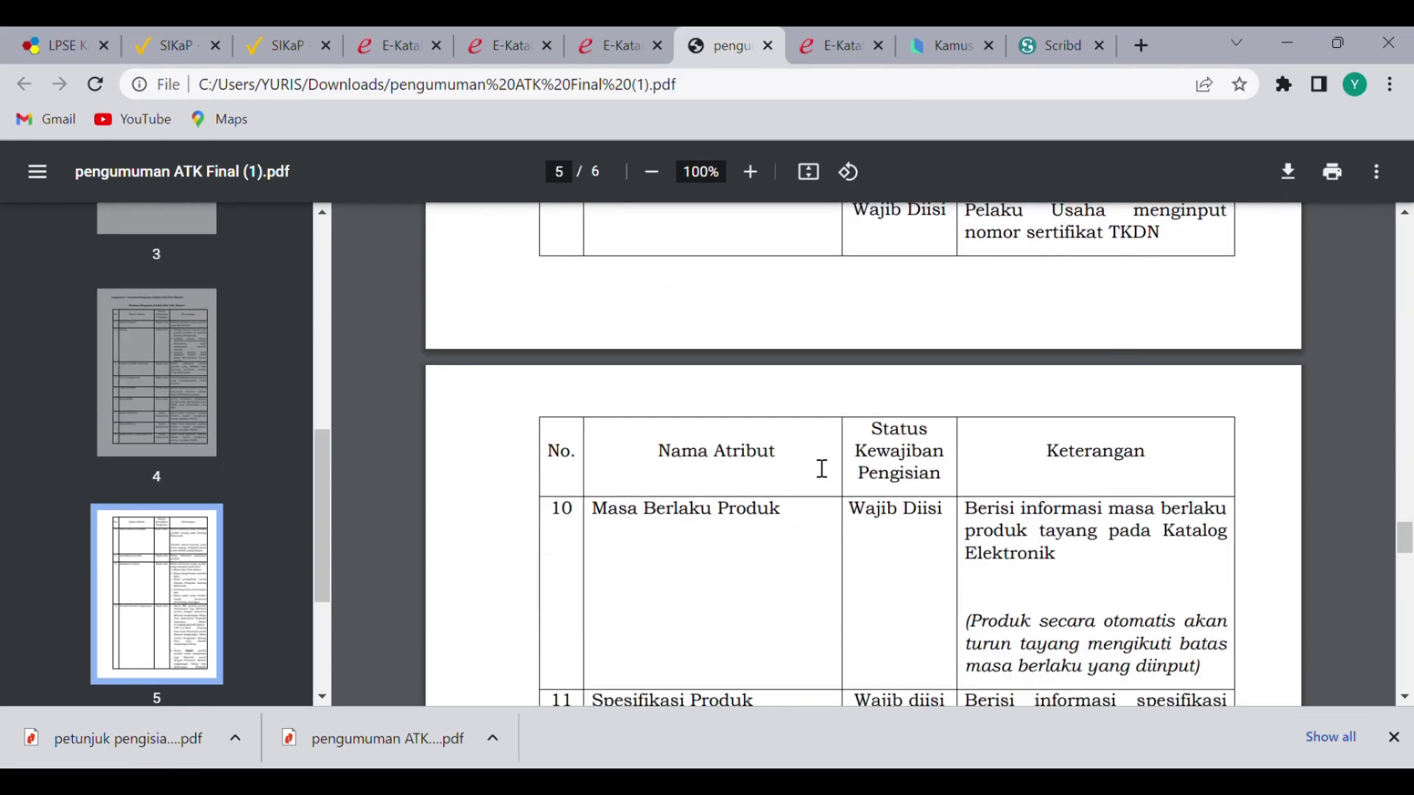
scroll(821, 468, down, 5)
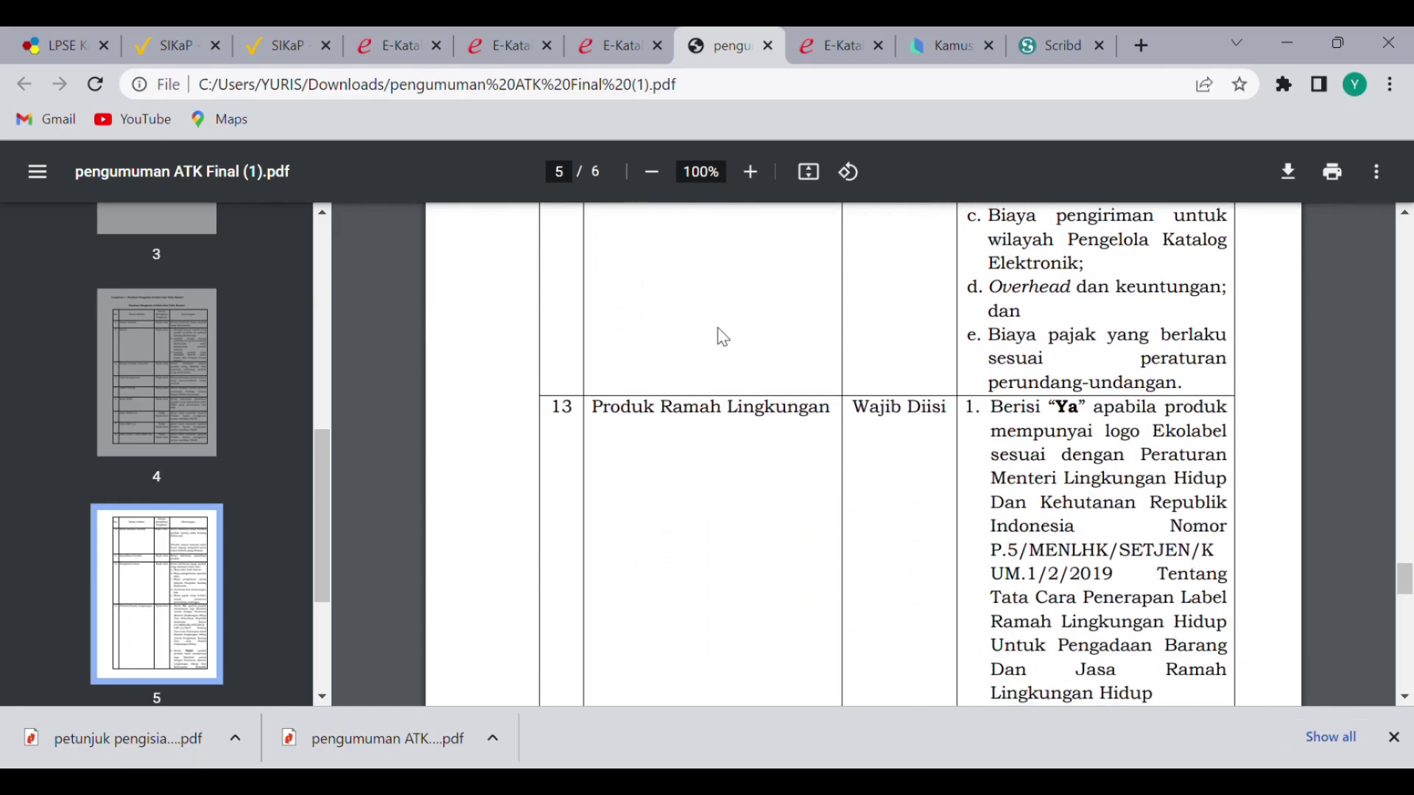
click(624, 43)
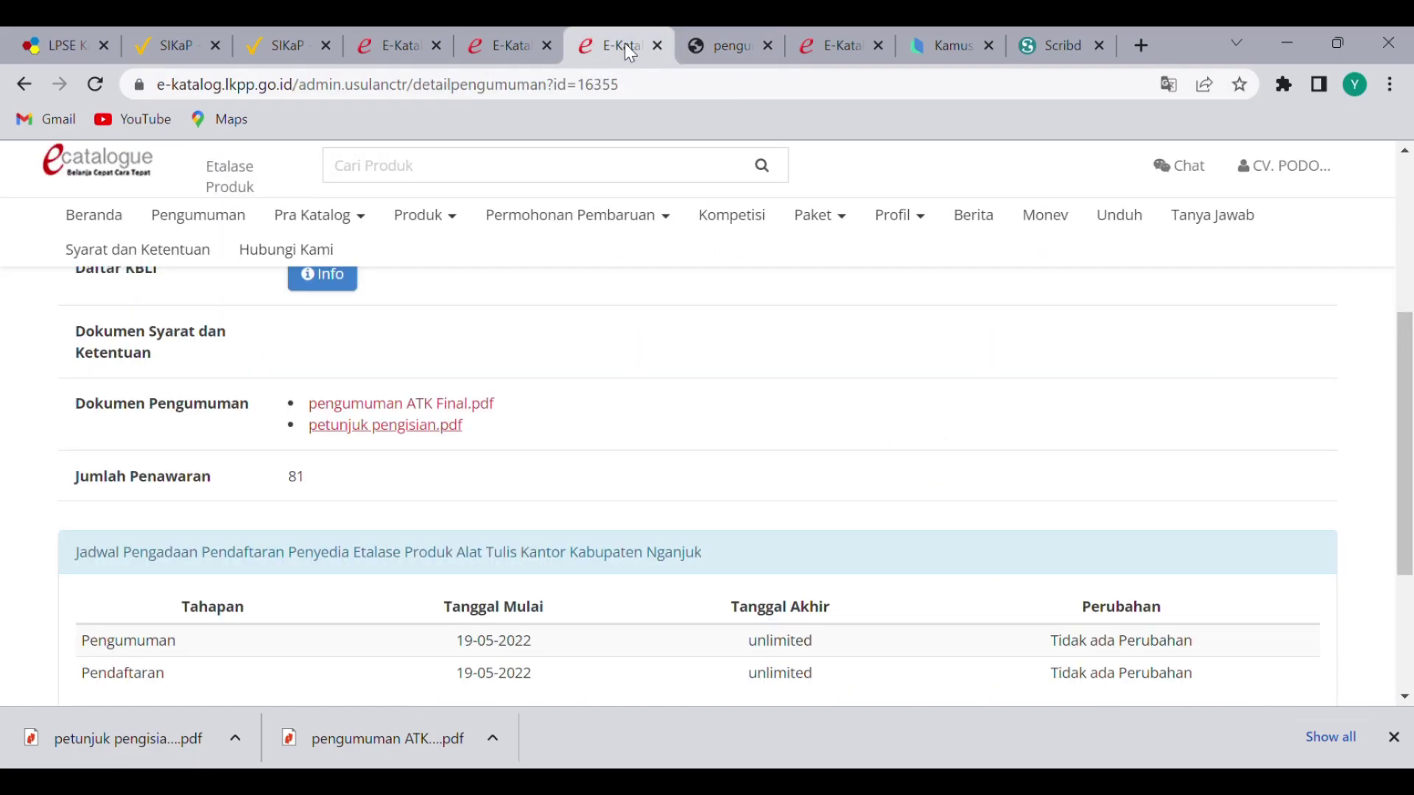
Continue the produk/create form with the Alat Tulis Kantor Kabupaten Nganjuk etalase via 'Lanjut buat produk'
click(513, 30)
click(400, 48)
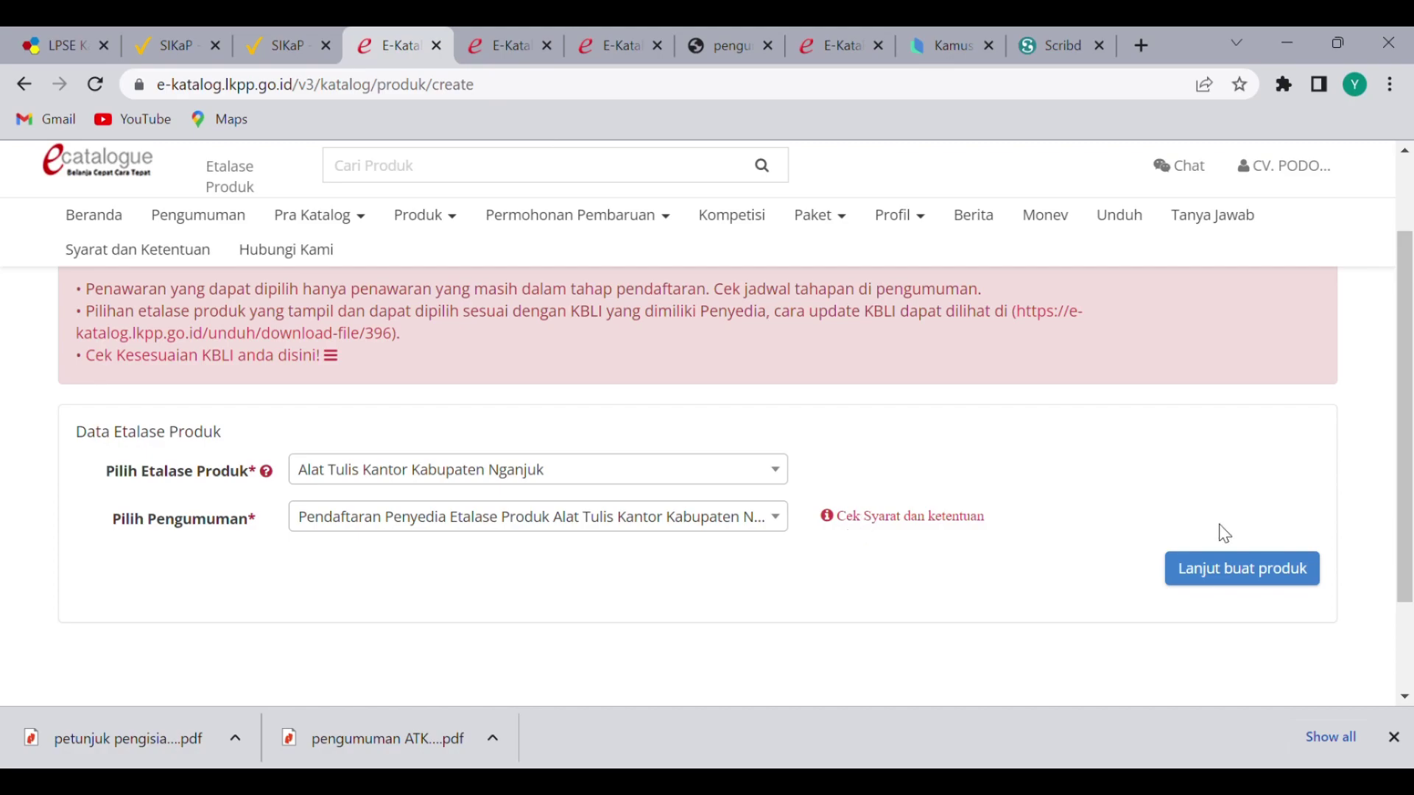
click(1239, 579)
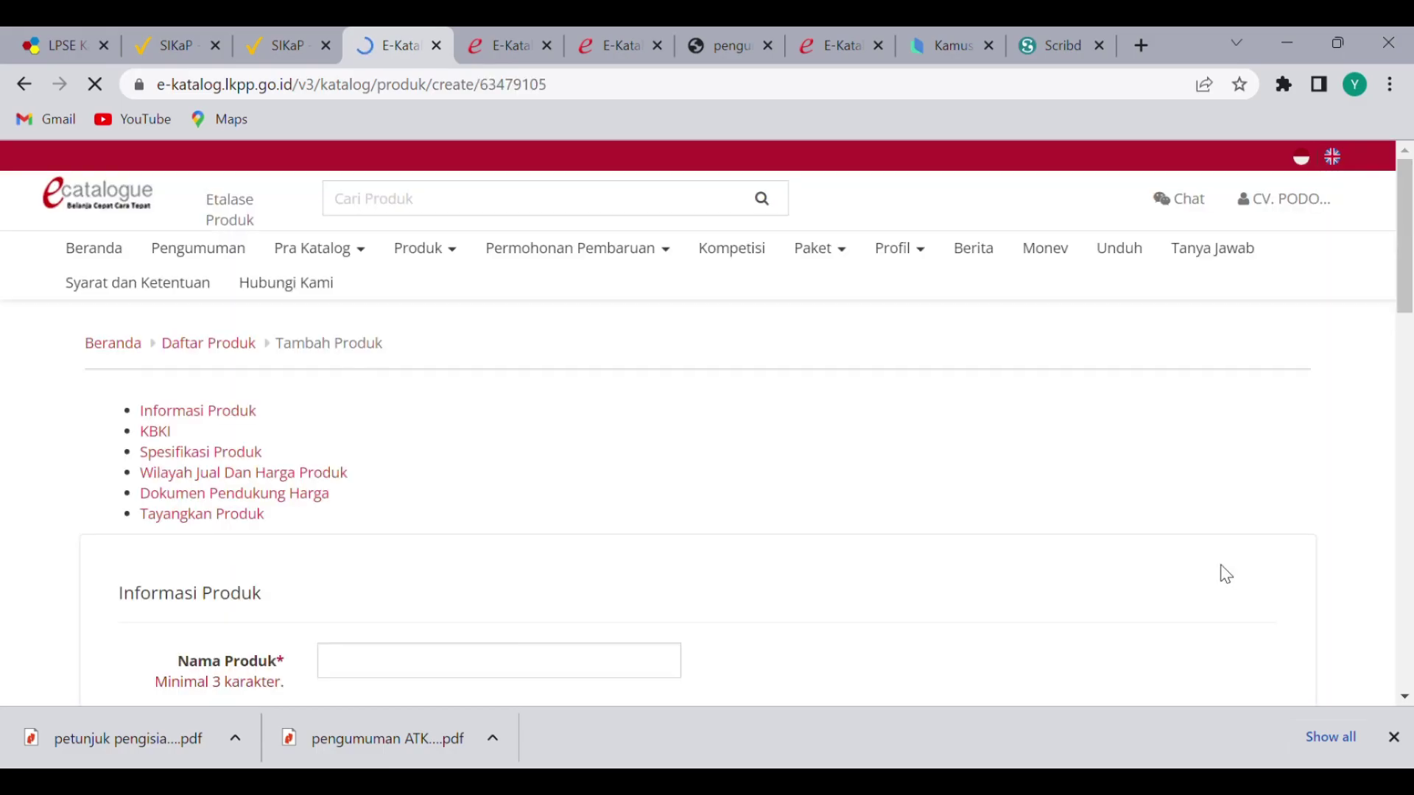
Type the product name as 'Kertas HVS F4 SInar Dunia' in Nama Produk
scroll(962, 578, down, 3)
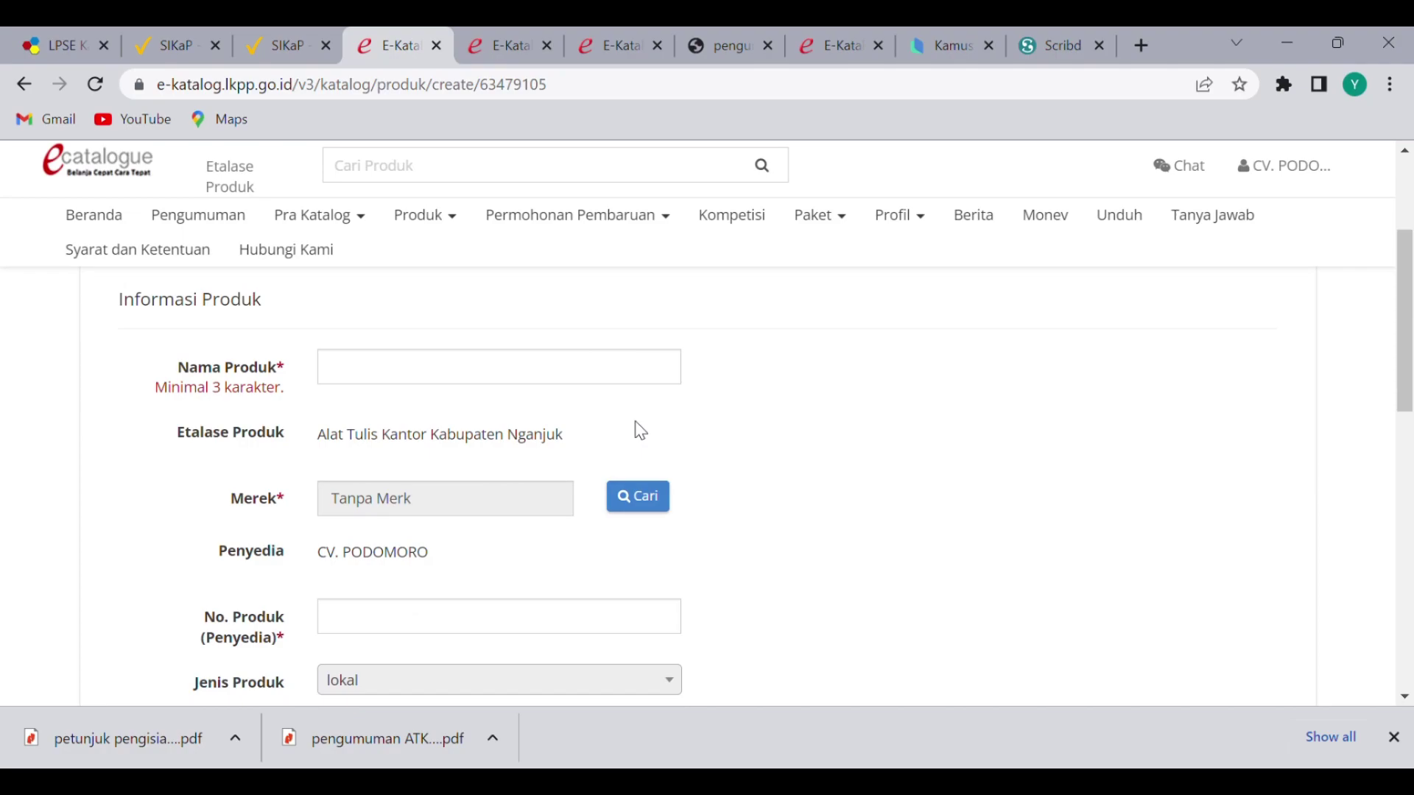
click(563, 375)
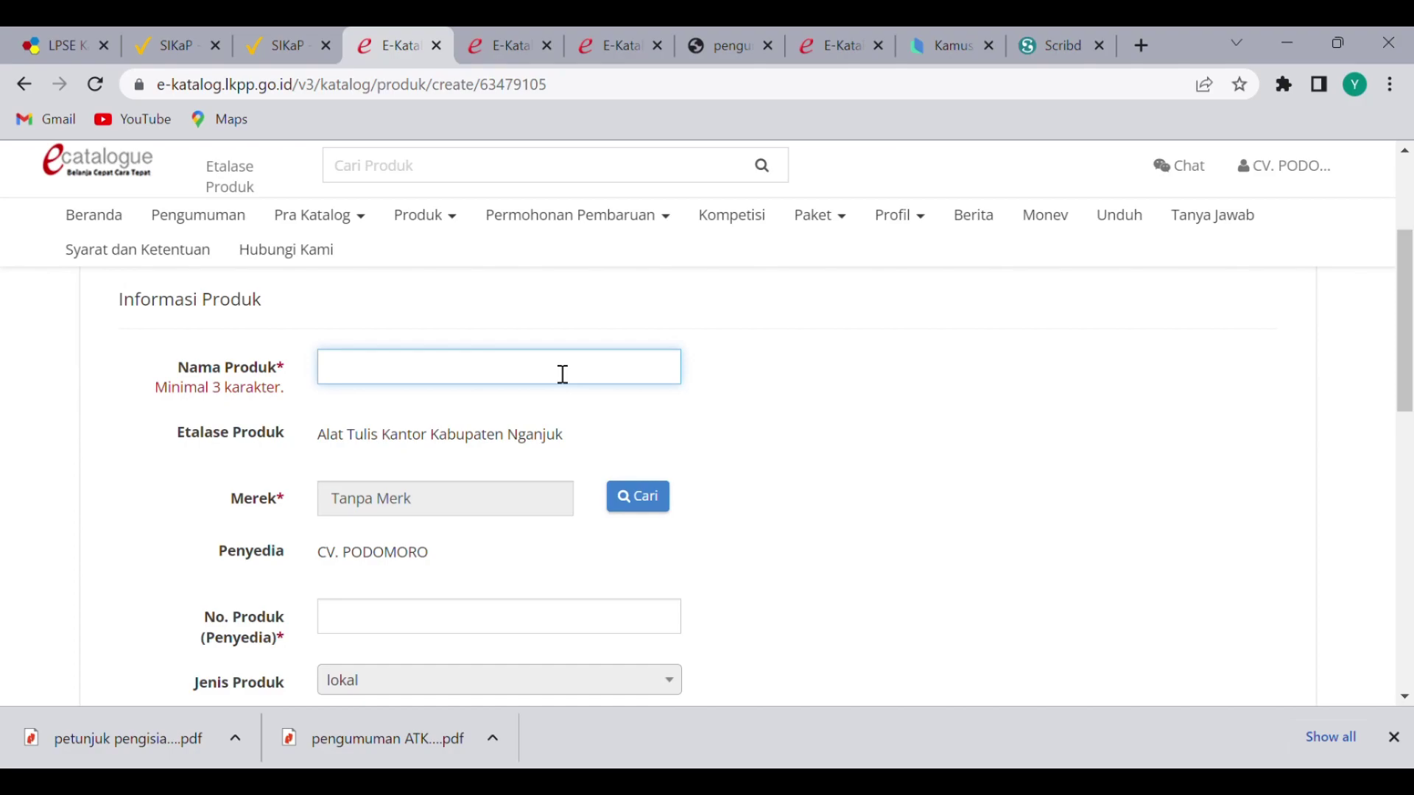
text(Kertas)
text( HVS)
text( F$)
key(BackSpace)
text(4 SInar Dunia)
Insert '70 gr' and fix 'Sinar' so the name reads 'Kertas HVS F4 70 gr Sinar Dunia'
key(Left)
key(Left)
key(Left)
key(Left)
key(Left)
key(Left)
key(Left)
key(Left)
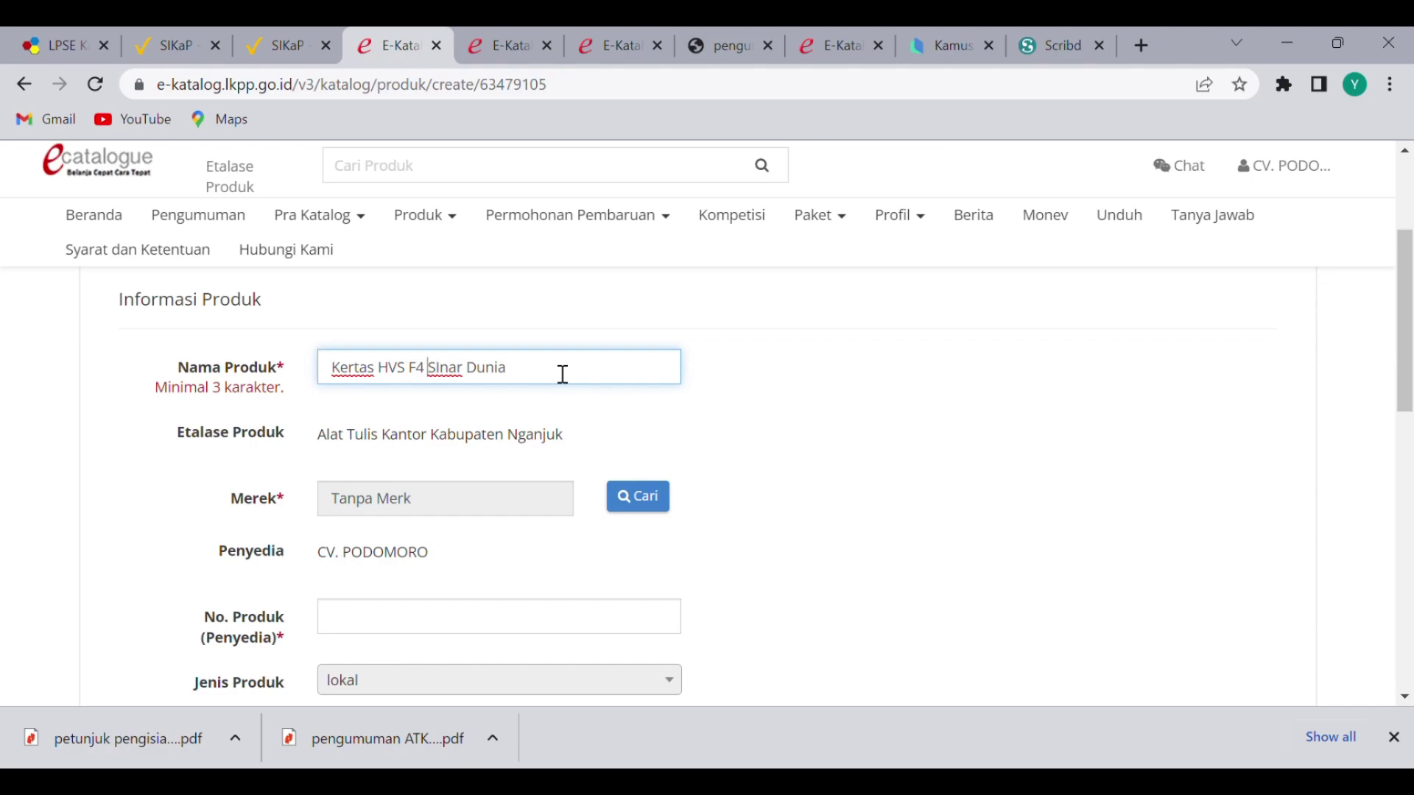
text(70 gr)
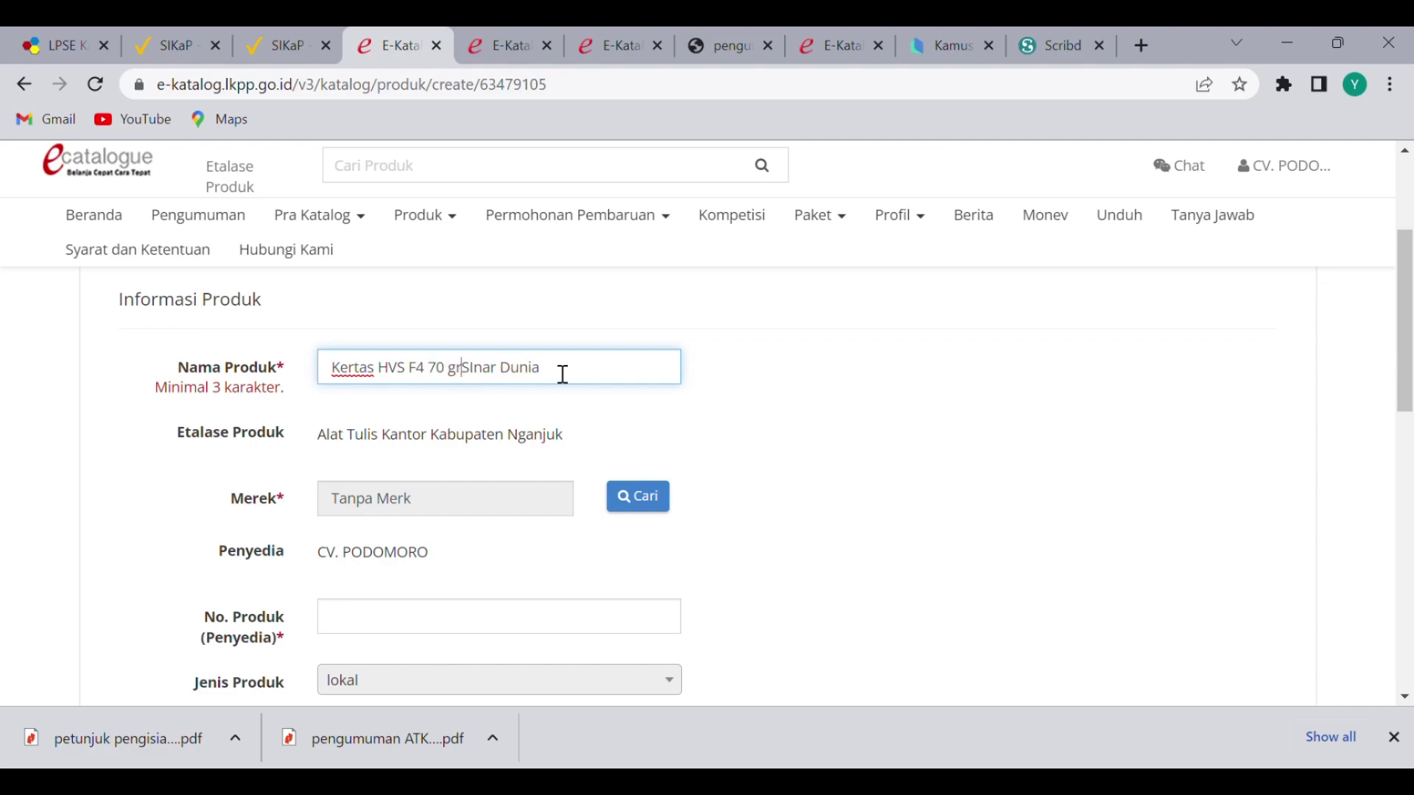
key(Right)
key(Delete)
text(i)
click(604, 384)
click(632, 431)
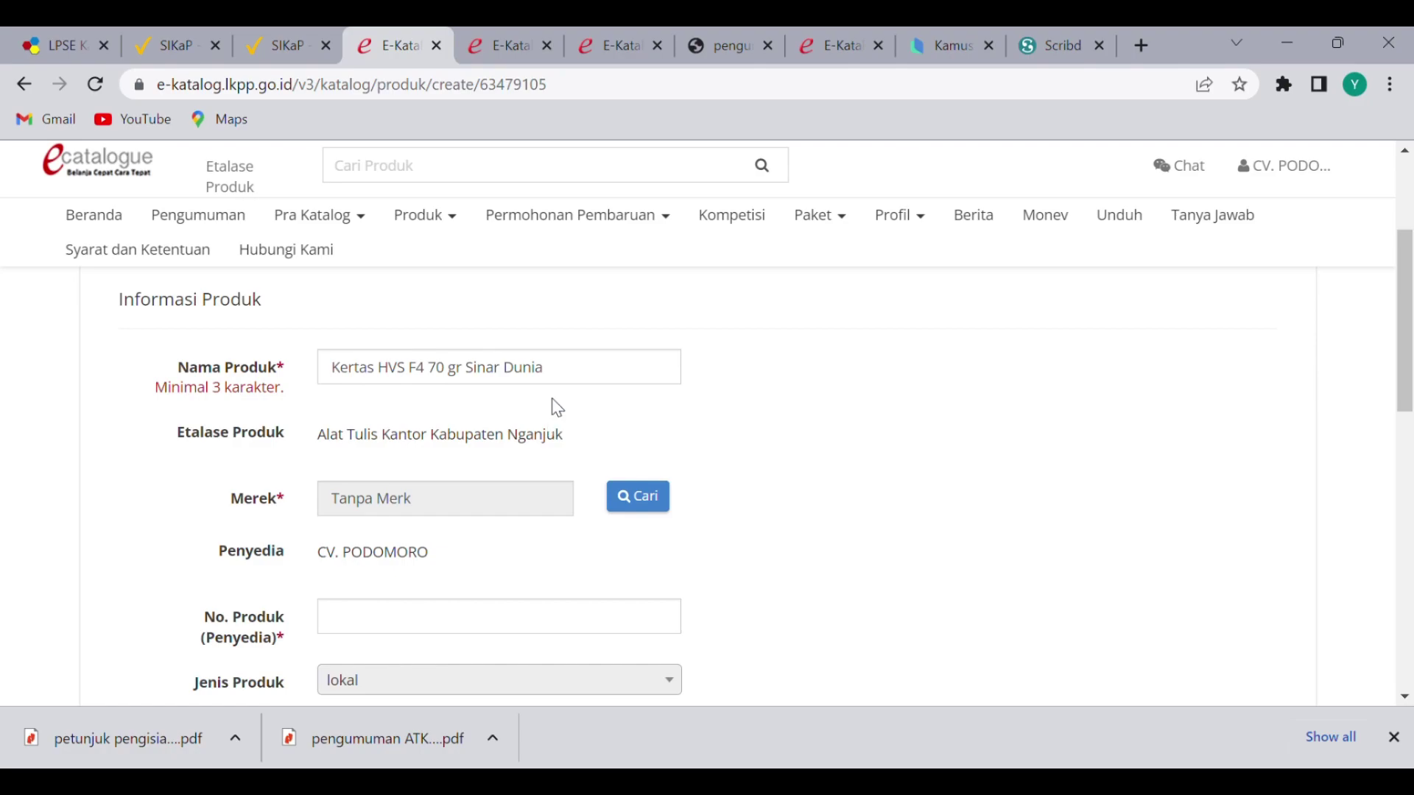
scroll(553, 420, down, 2)
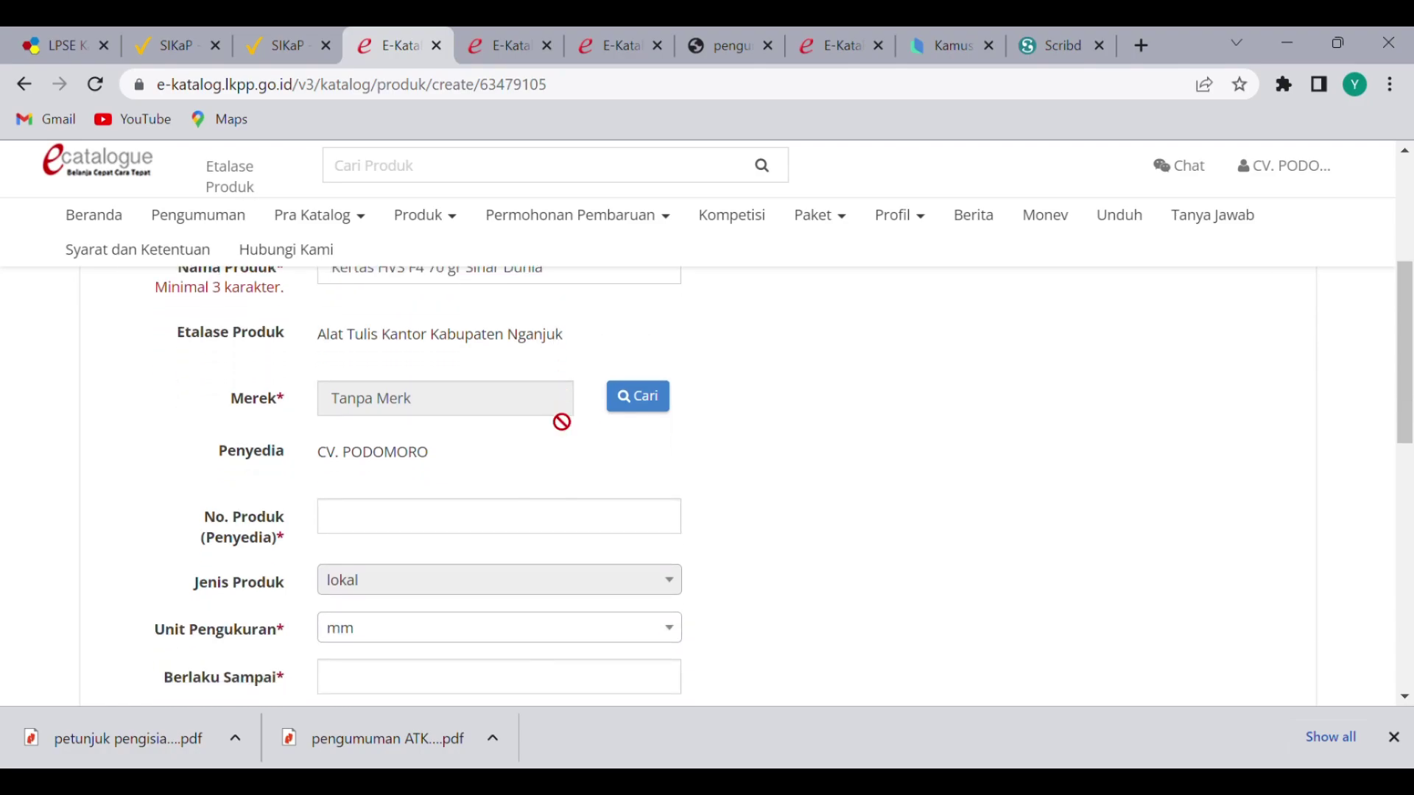
scroll(615, 401, up, 2)
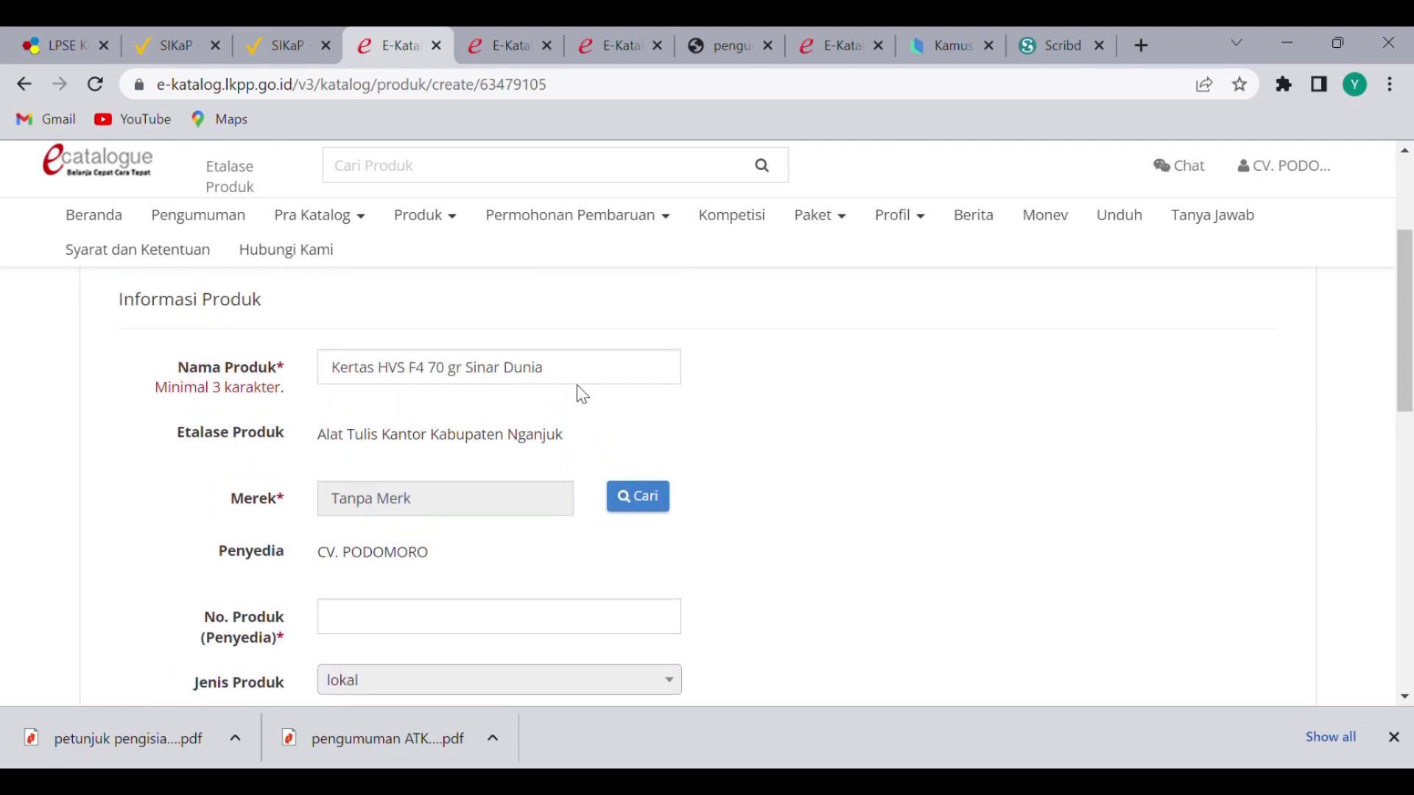
Search brands for 'sinar dunia' and select Sinar Dunia (Sidu) as Merek
click(635, 497)
click(1052, 279)
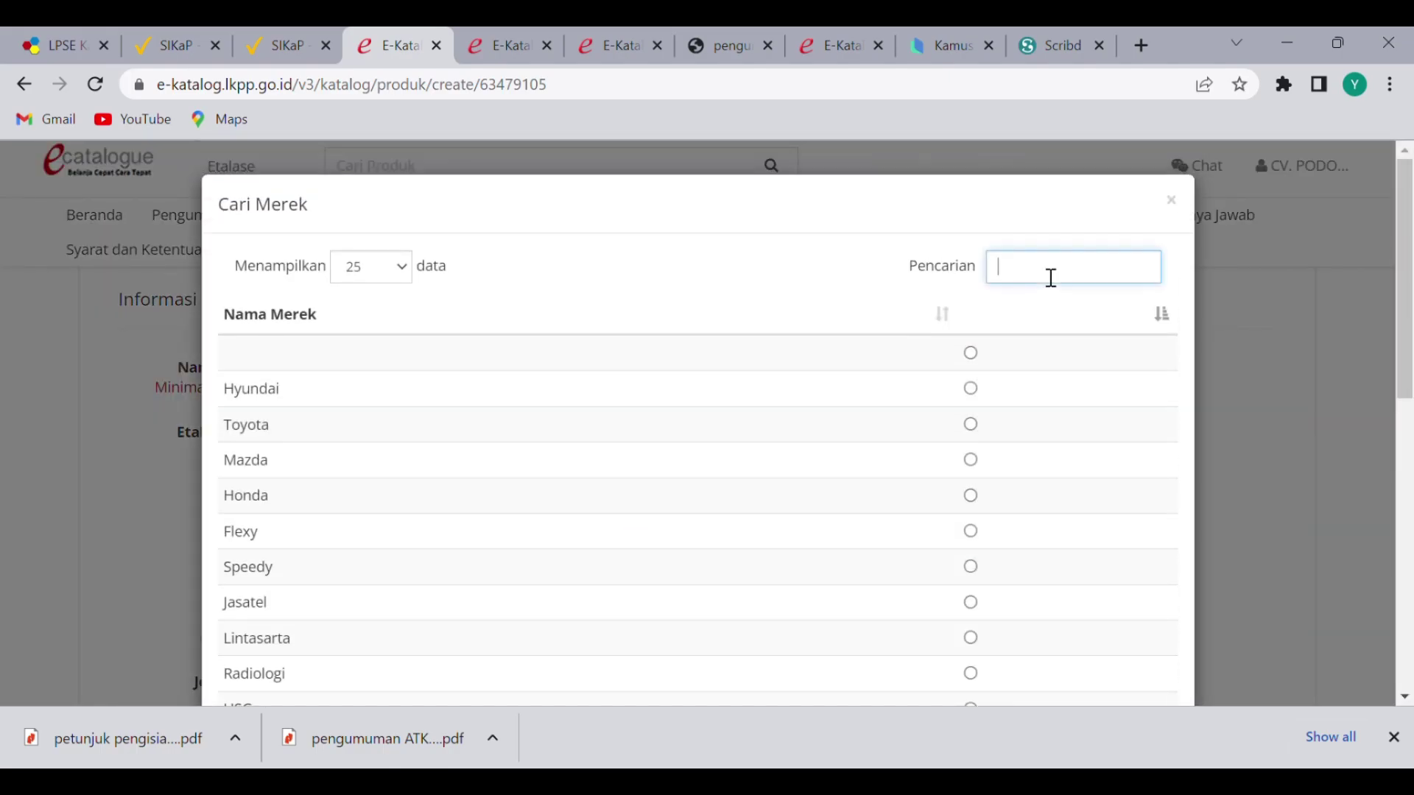
text(sinar)
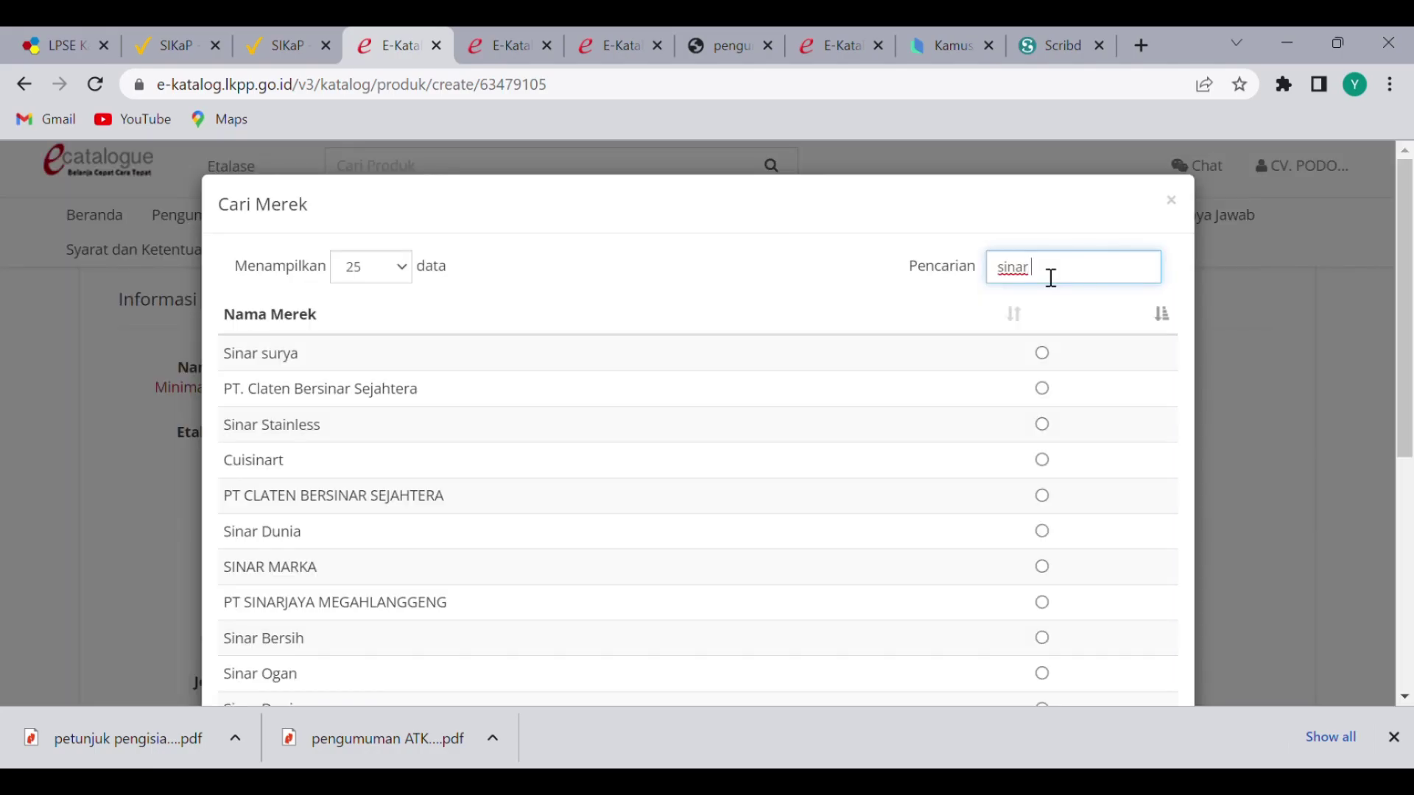
text( dunia)
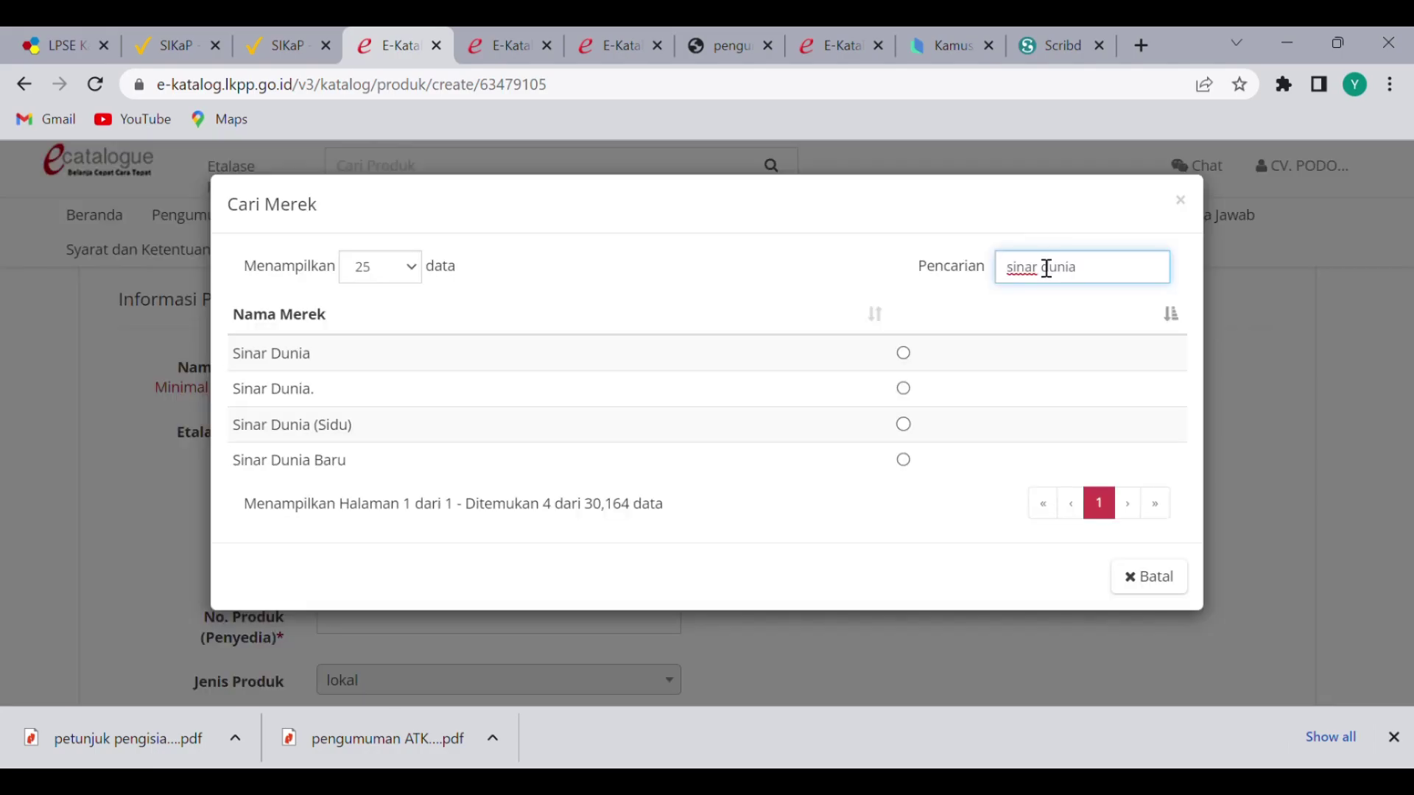
click(904, 429)
scroll(1008, 478, down, 1)
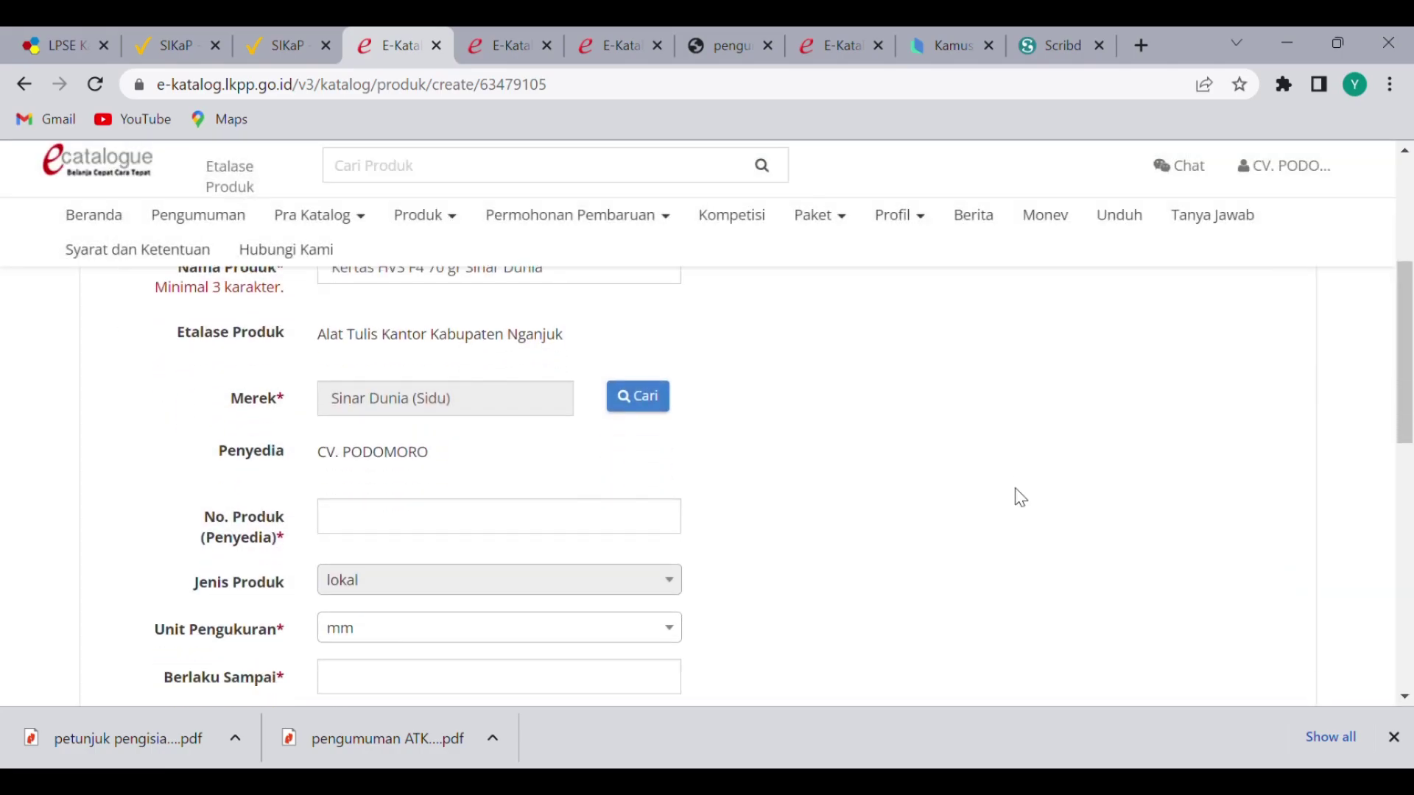
click(623, 524)
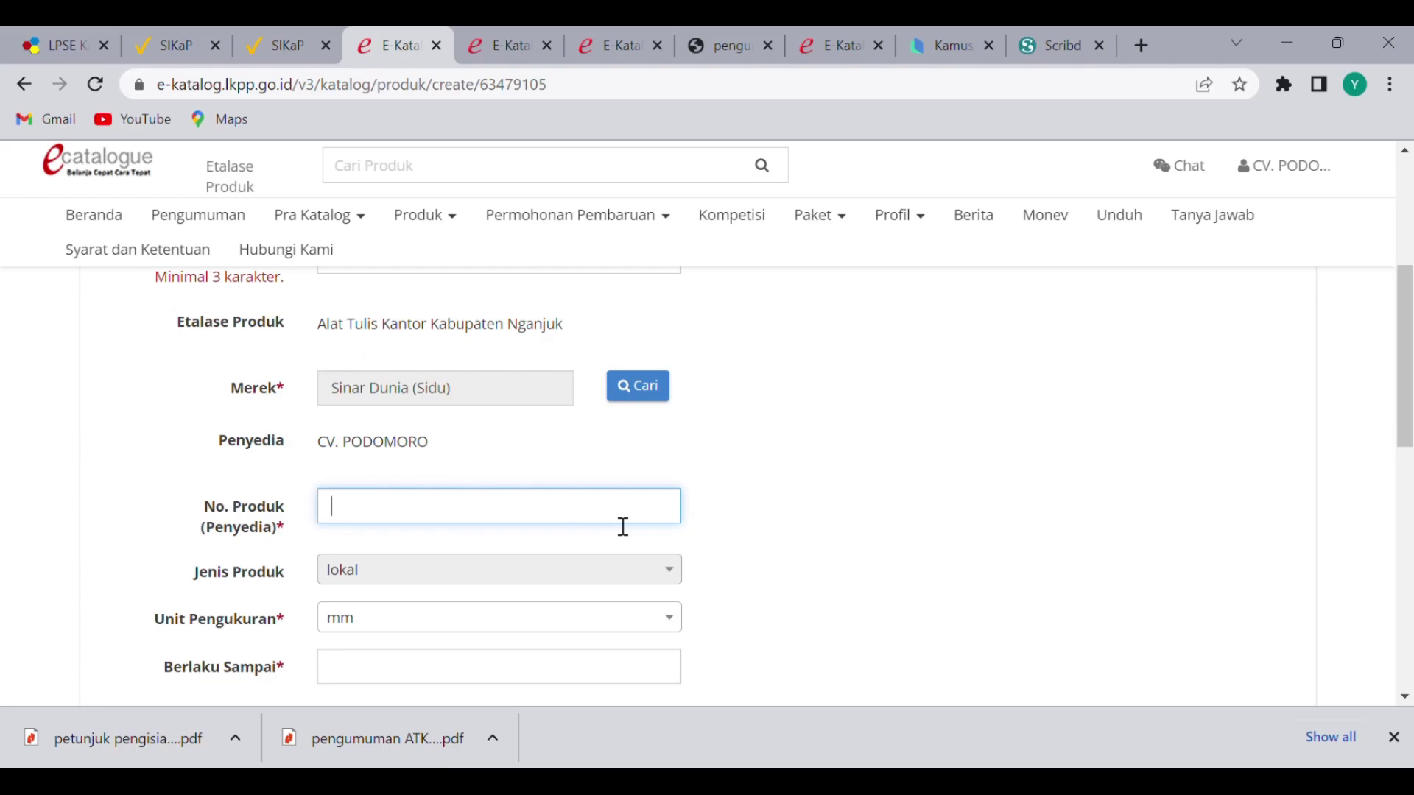
From the announcement tabs, open the downloaded petunjuk pengisian.pdf fill-in guide
click(521, 38)
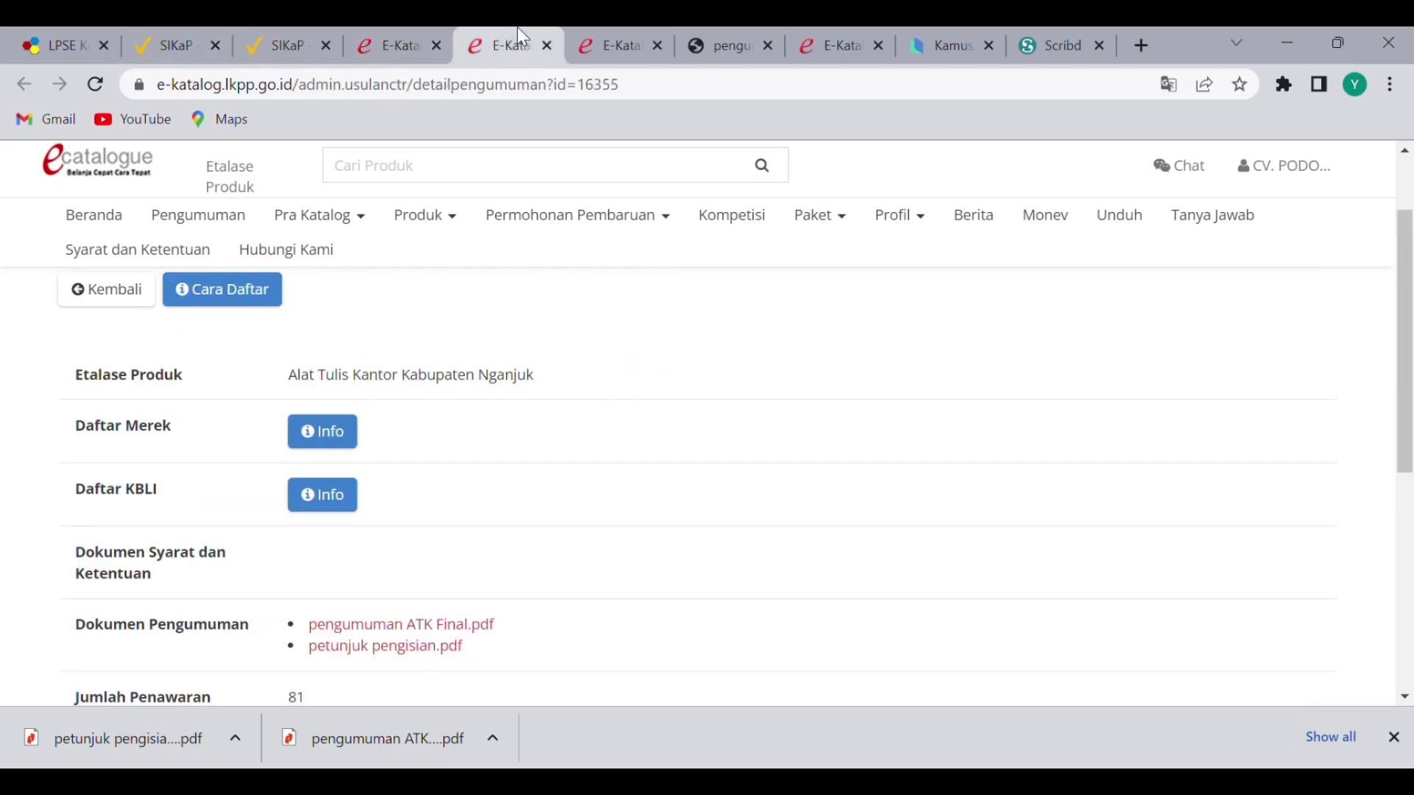
scroll(663, 516, down, 3)
click(711, 39)
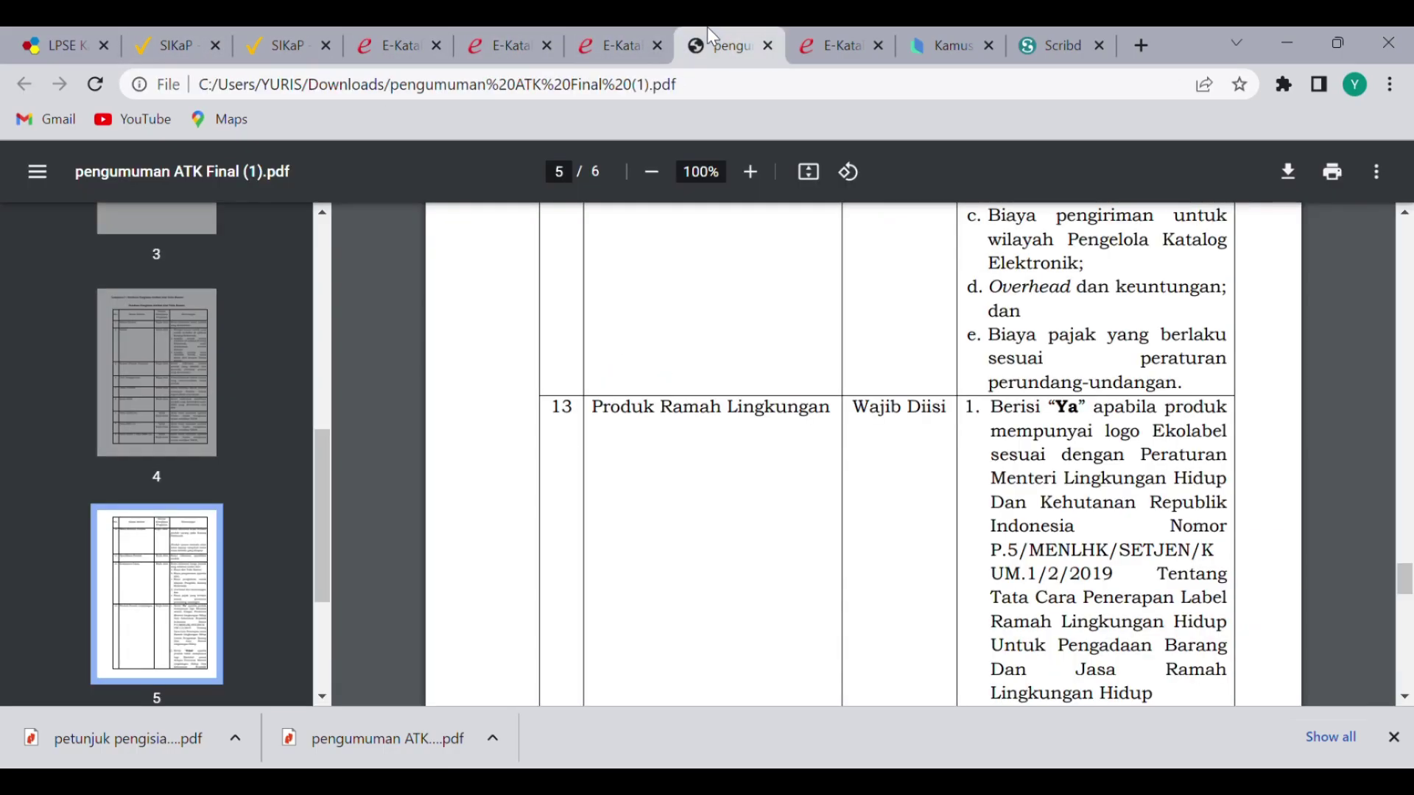
click(120, 740)
Review the guide's attribute table, then return to the unfinished product entry form
scroll(829, 505, down, 5)
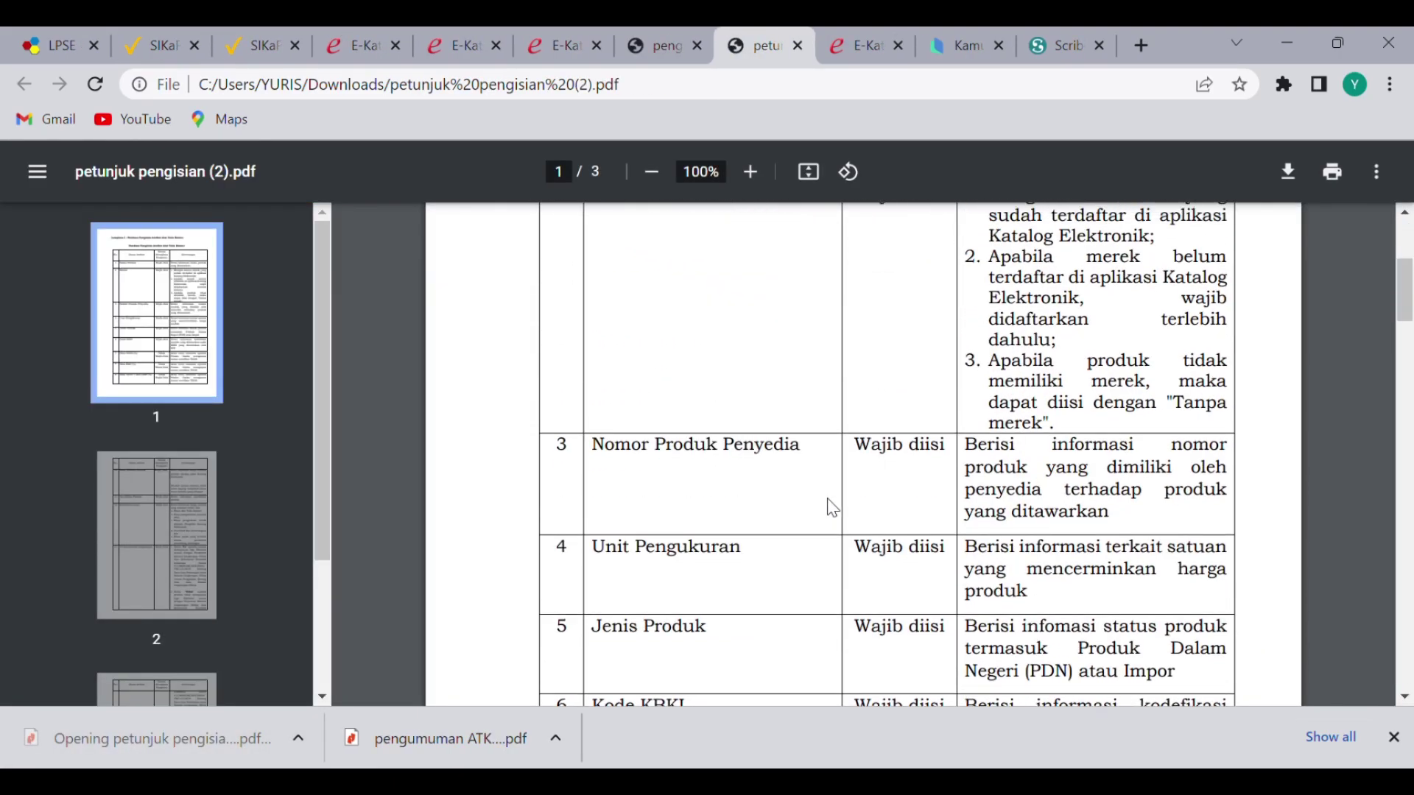
scroll(832, 508, up, 3)
scroll(903, 505, down, 3)
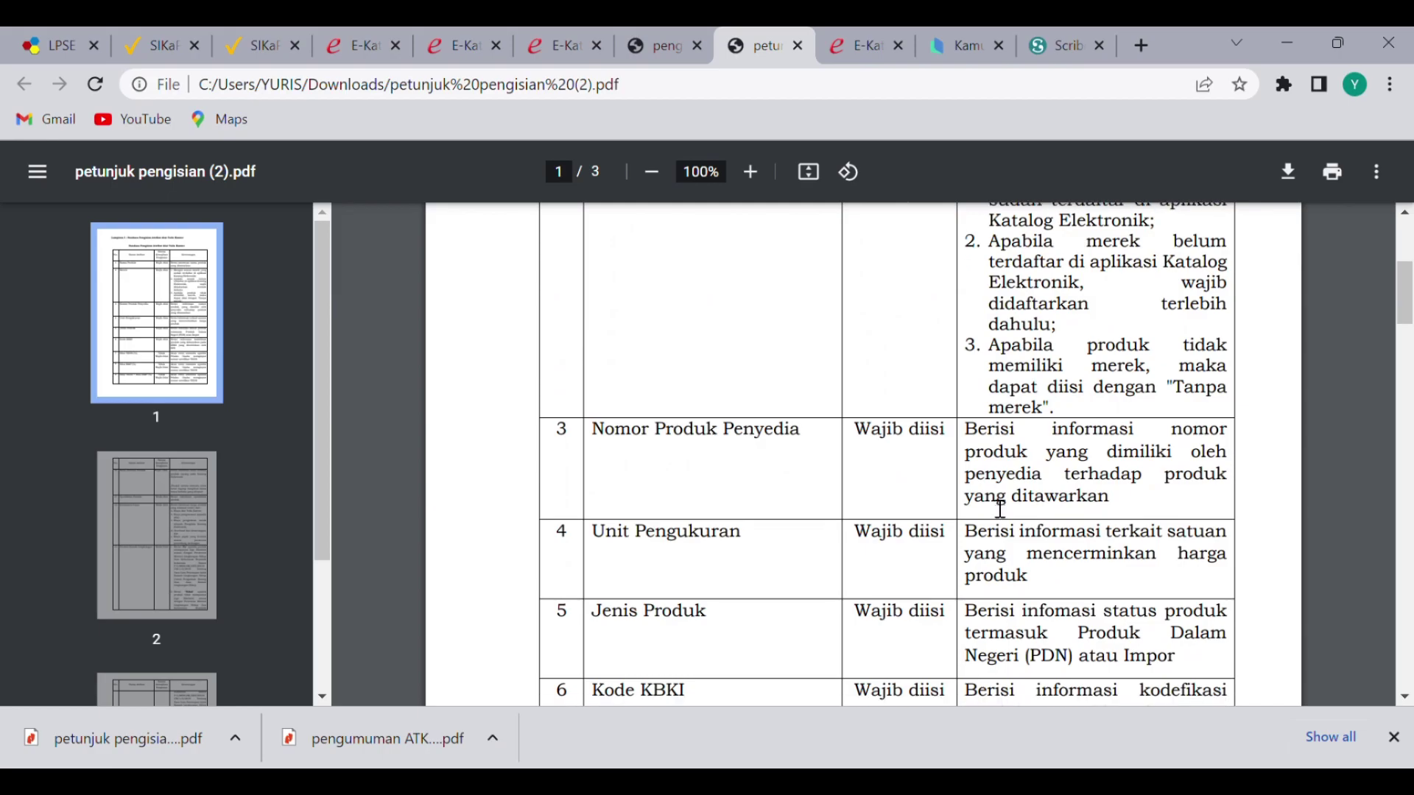
scroll(729, 495, up, 5)
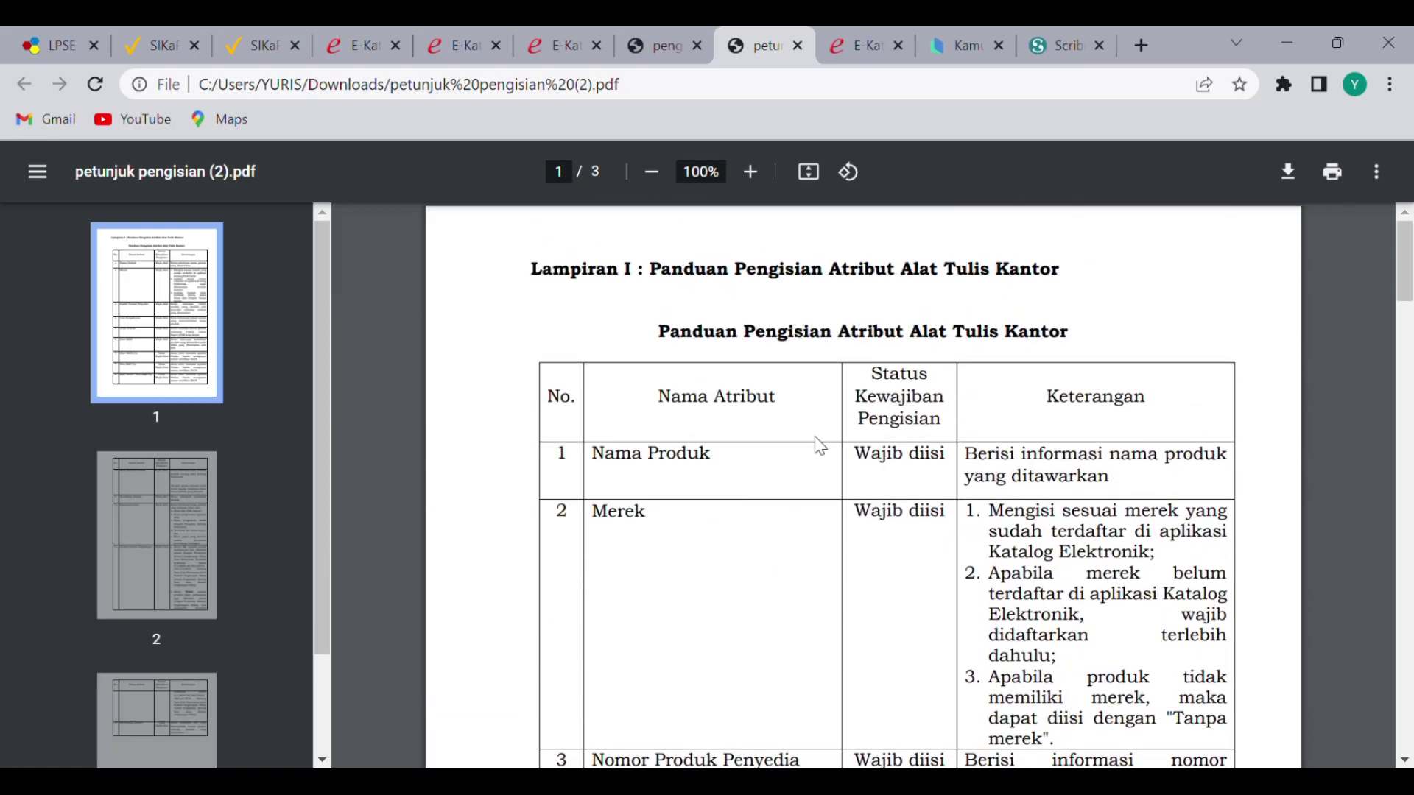
scroll(785, 573, down, 2)
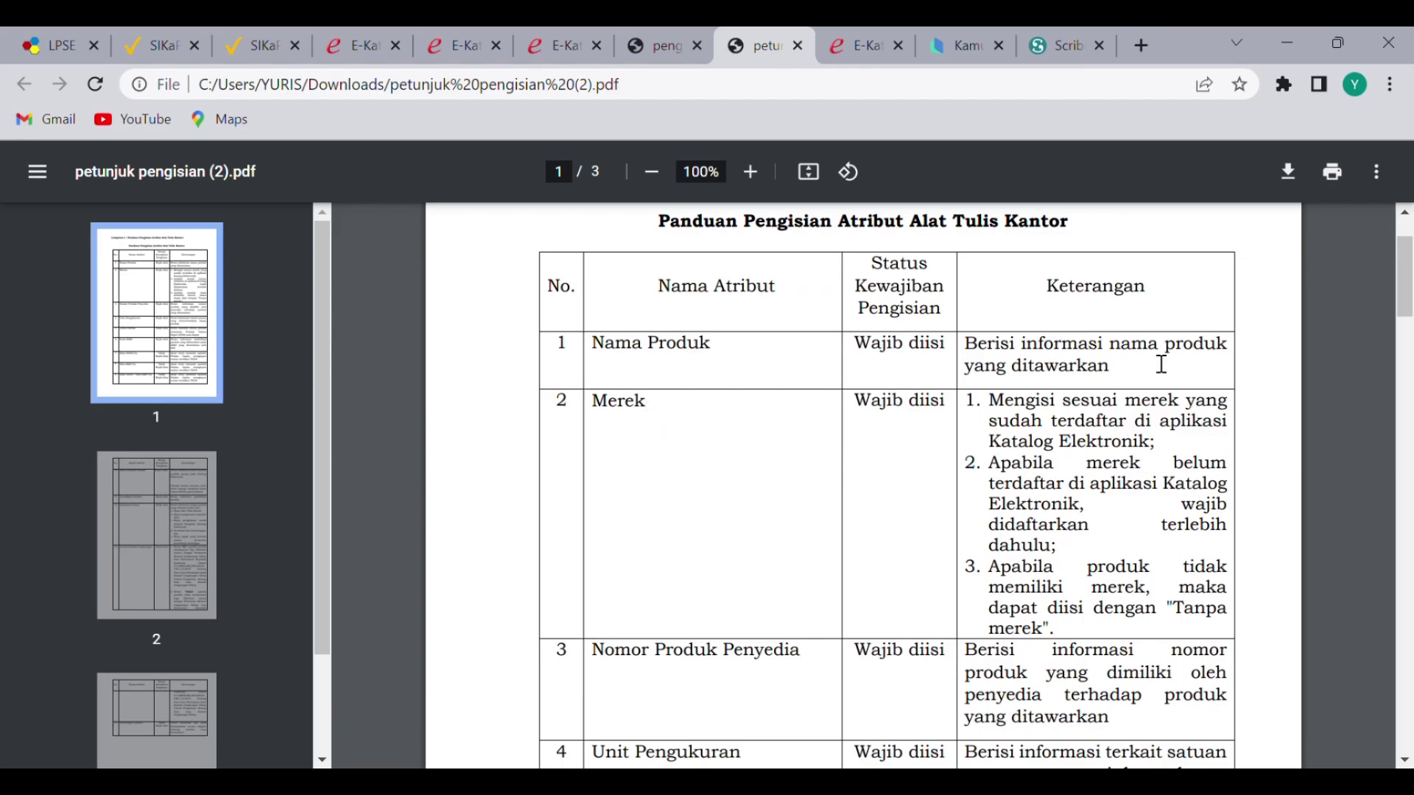
scroll(1112, 494, down, 3)
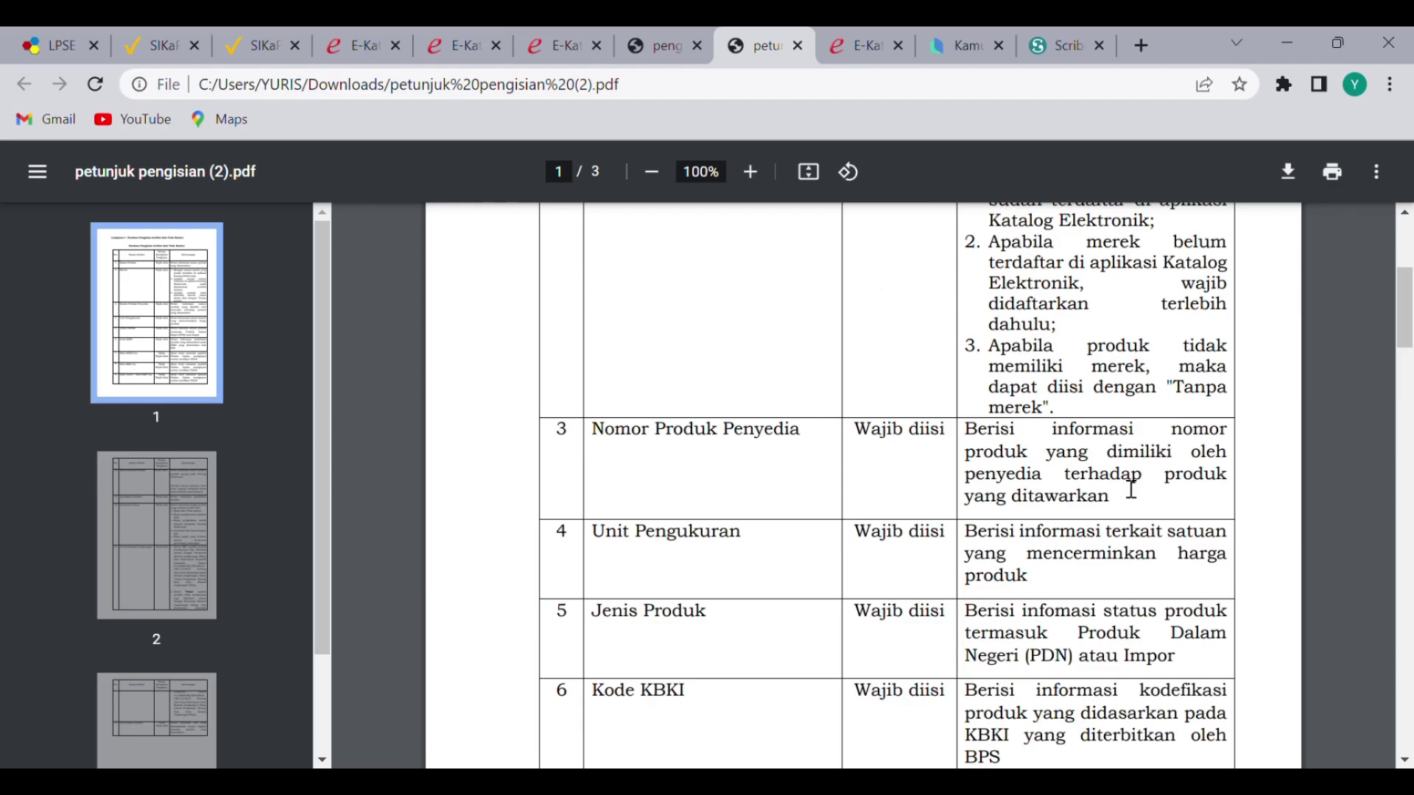
click(480, 37)
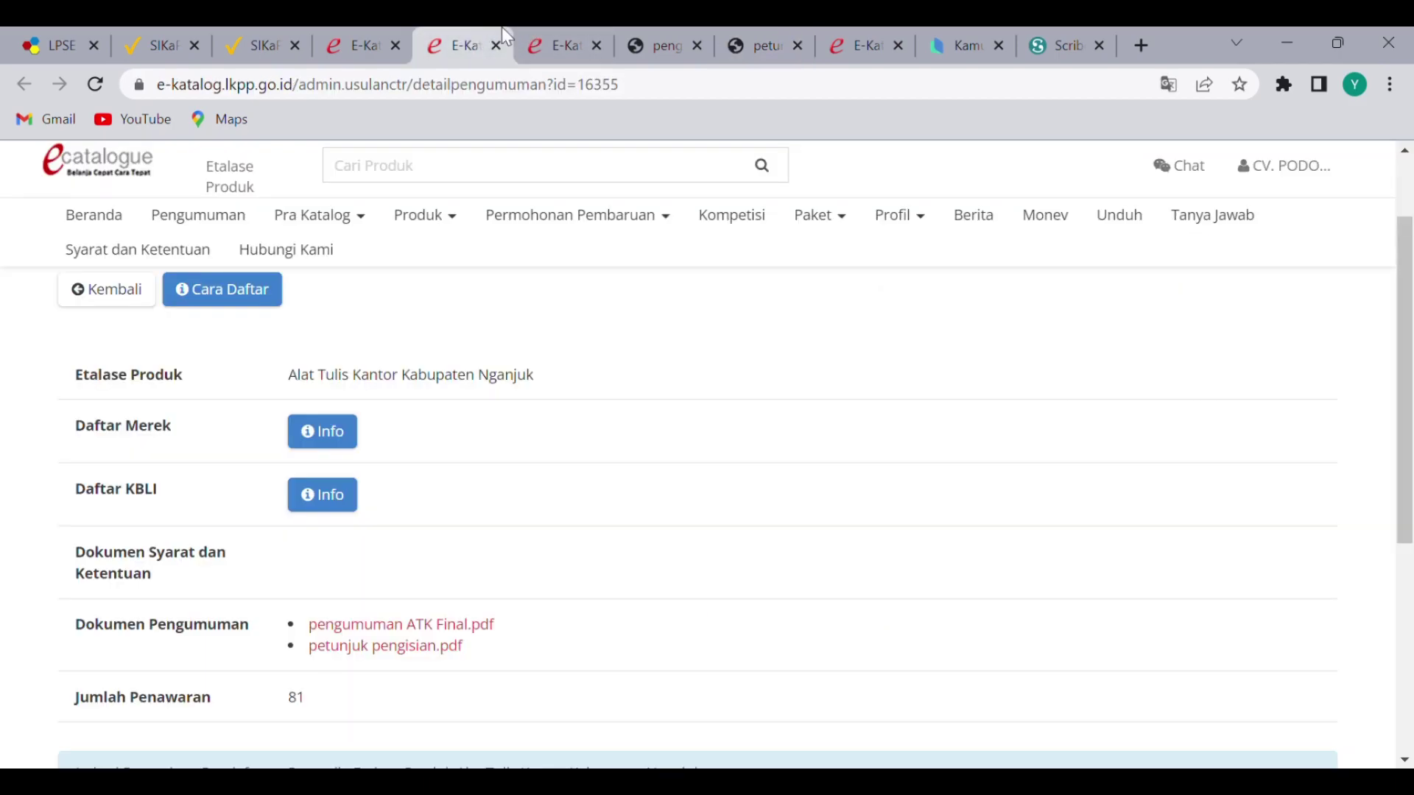
click(350, 31)
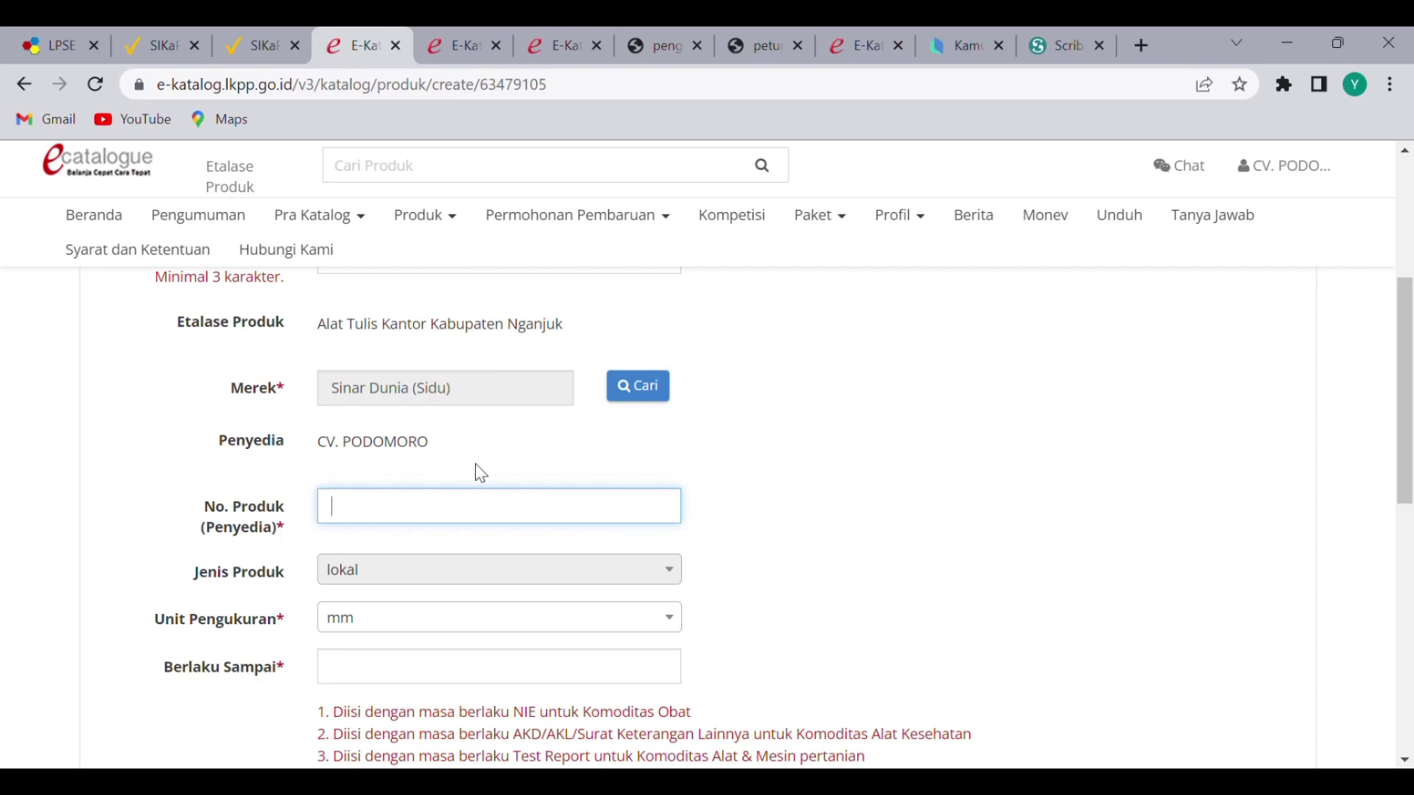
Enter product number 001 and set the measurement unit to Rim
text(001)
scroll(482, 478, down, 1)
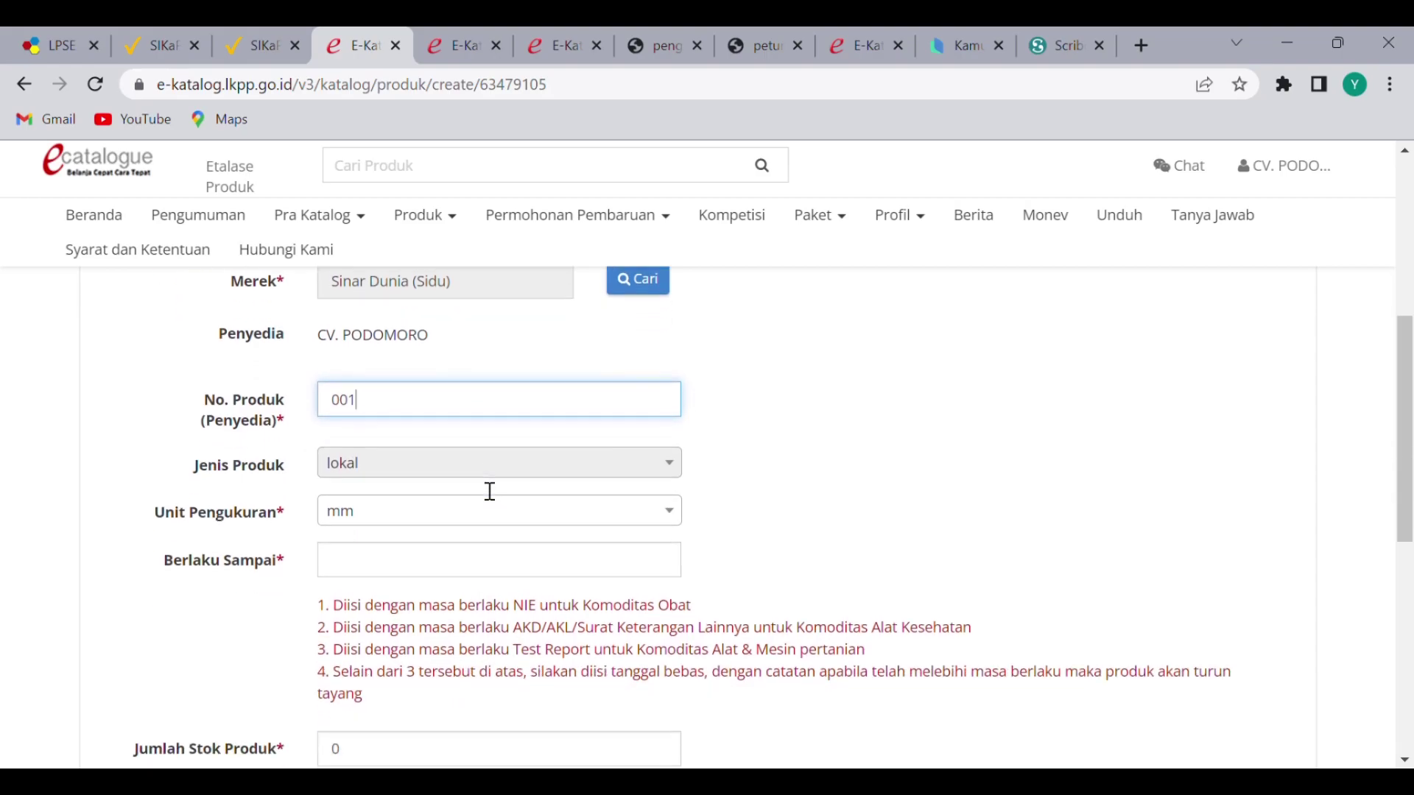
click(449, 511)
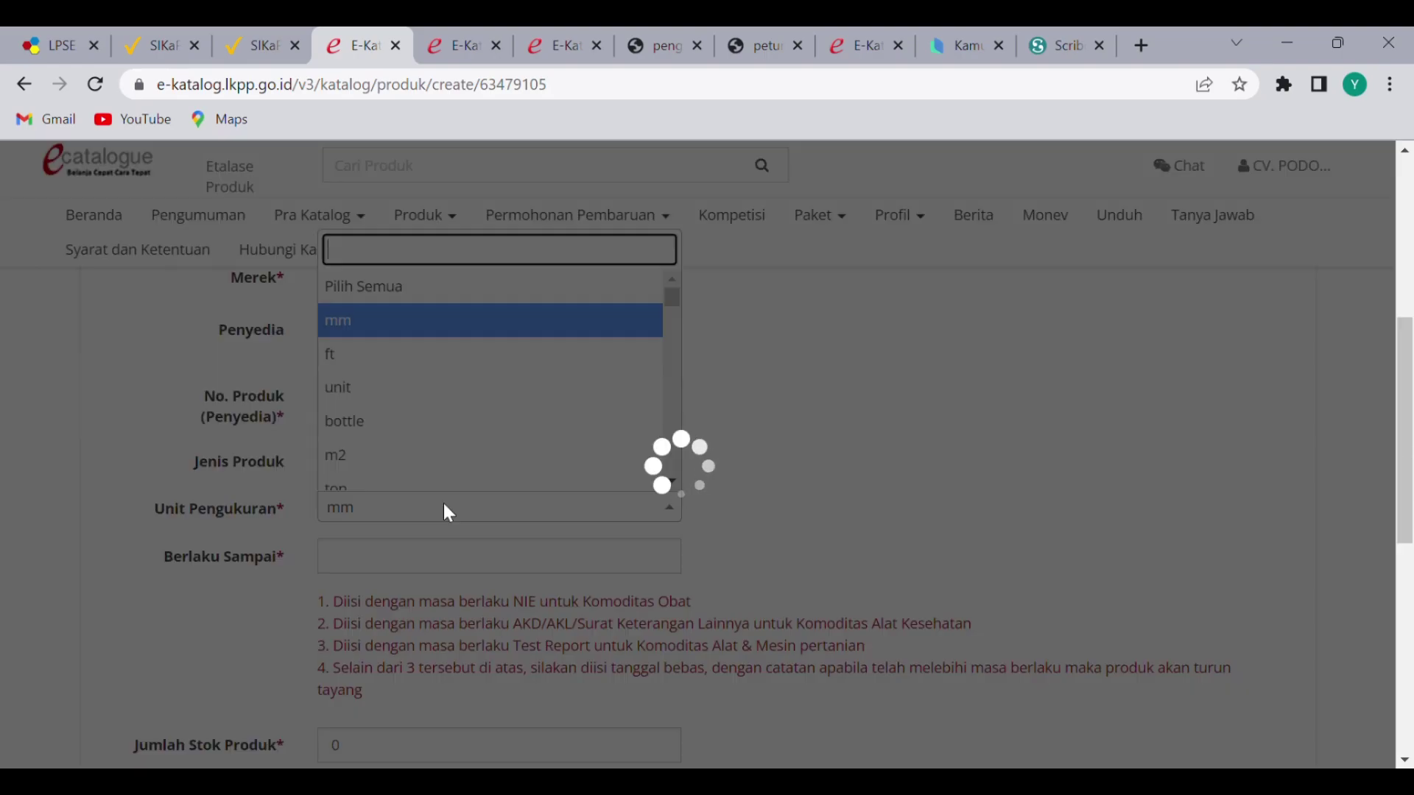
text(ri)
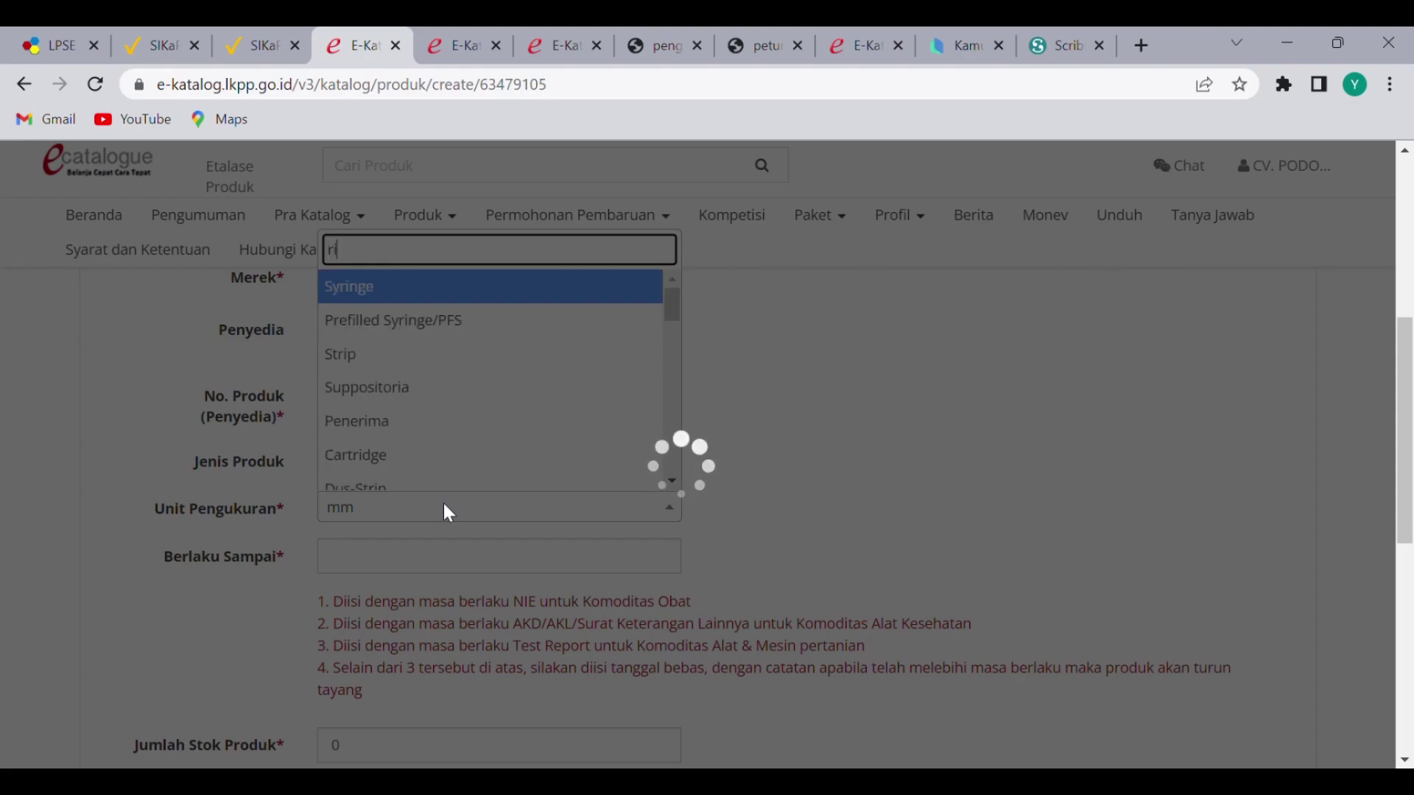
text(m)
click(351, 478)
Open the Berlaku Sampai date picker, which fills in 04-06-2023
scroll(412, 589, up, 3)
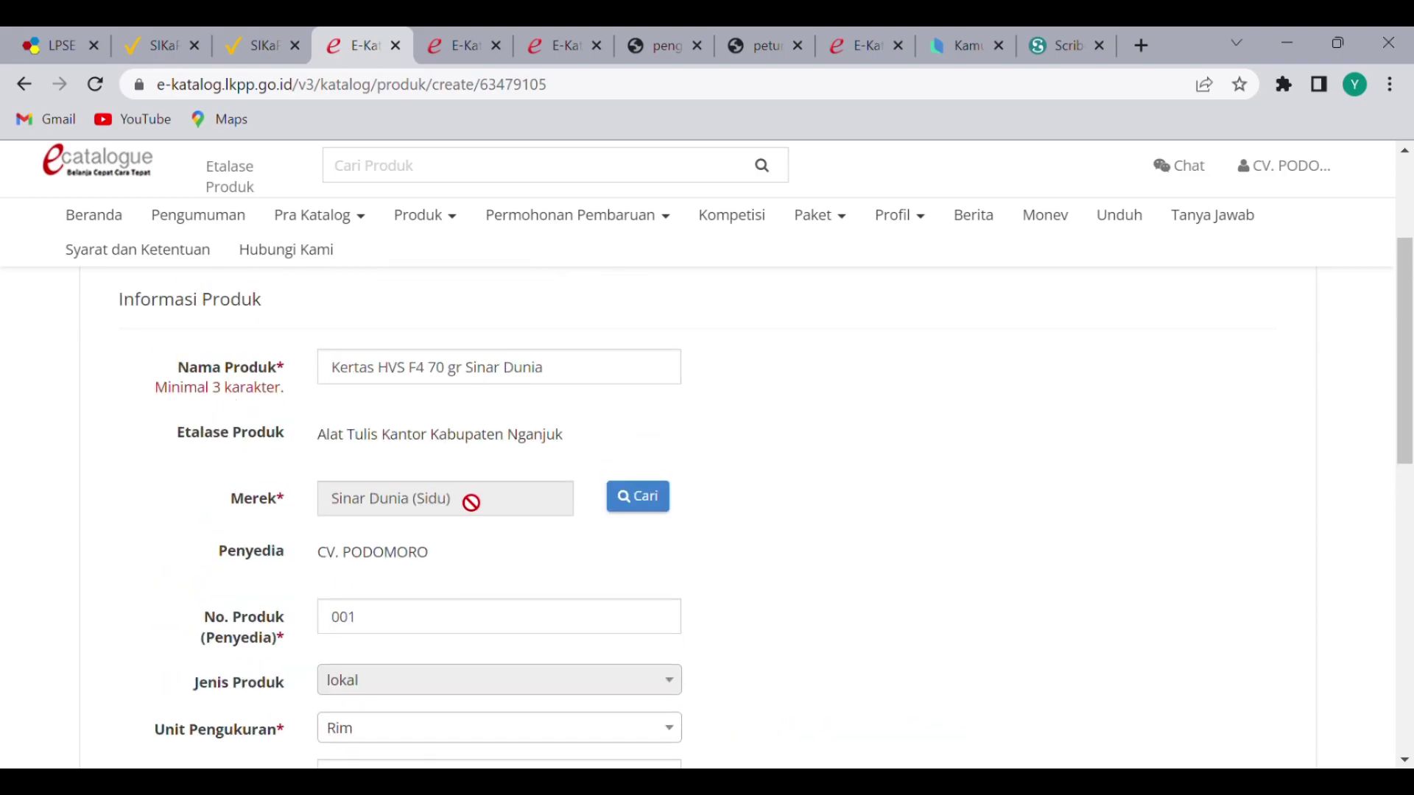
scroll(479, 512, down, 5)
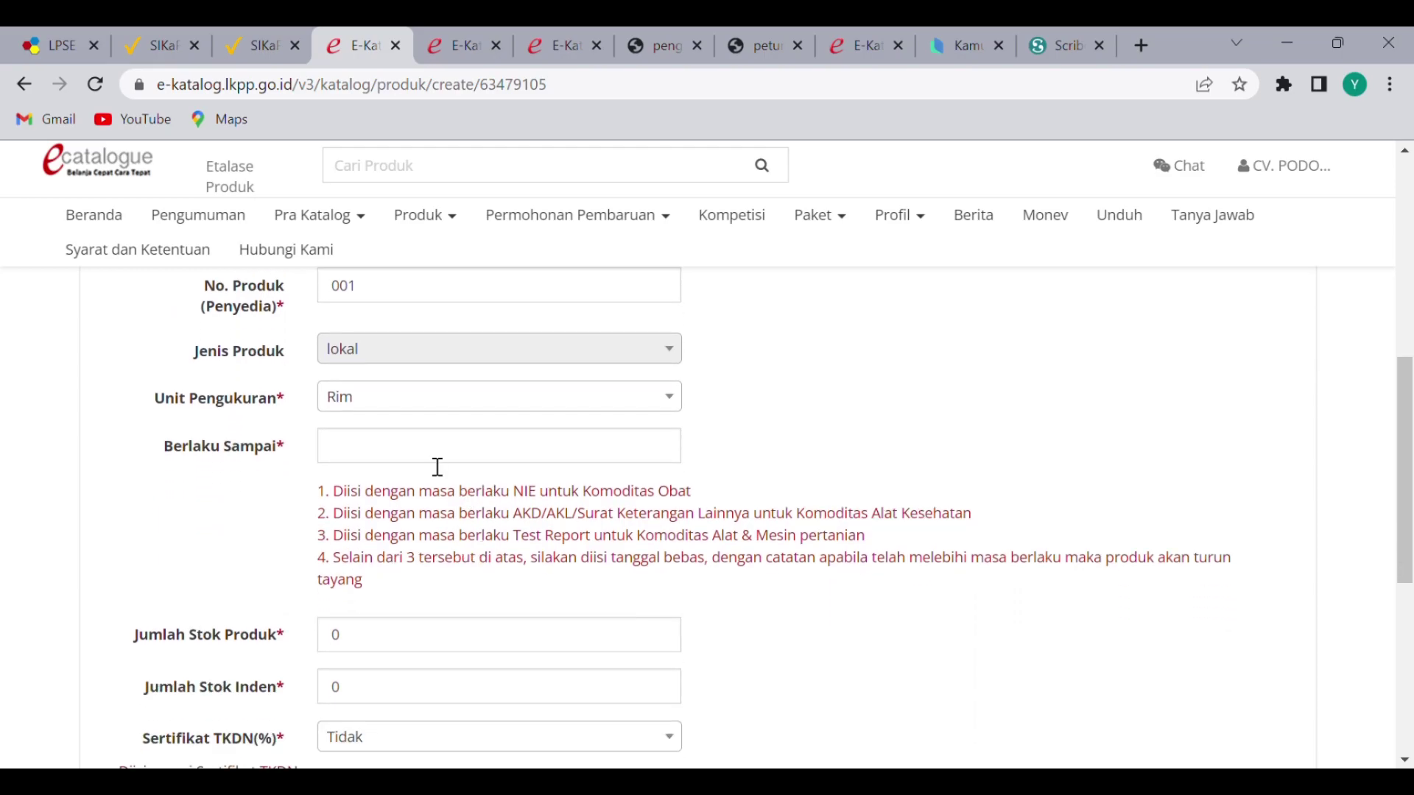
click(439, 463)
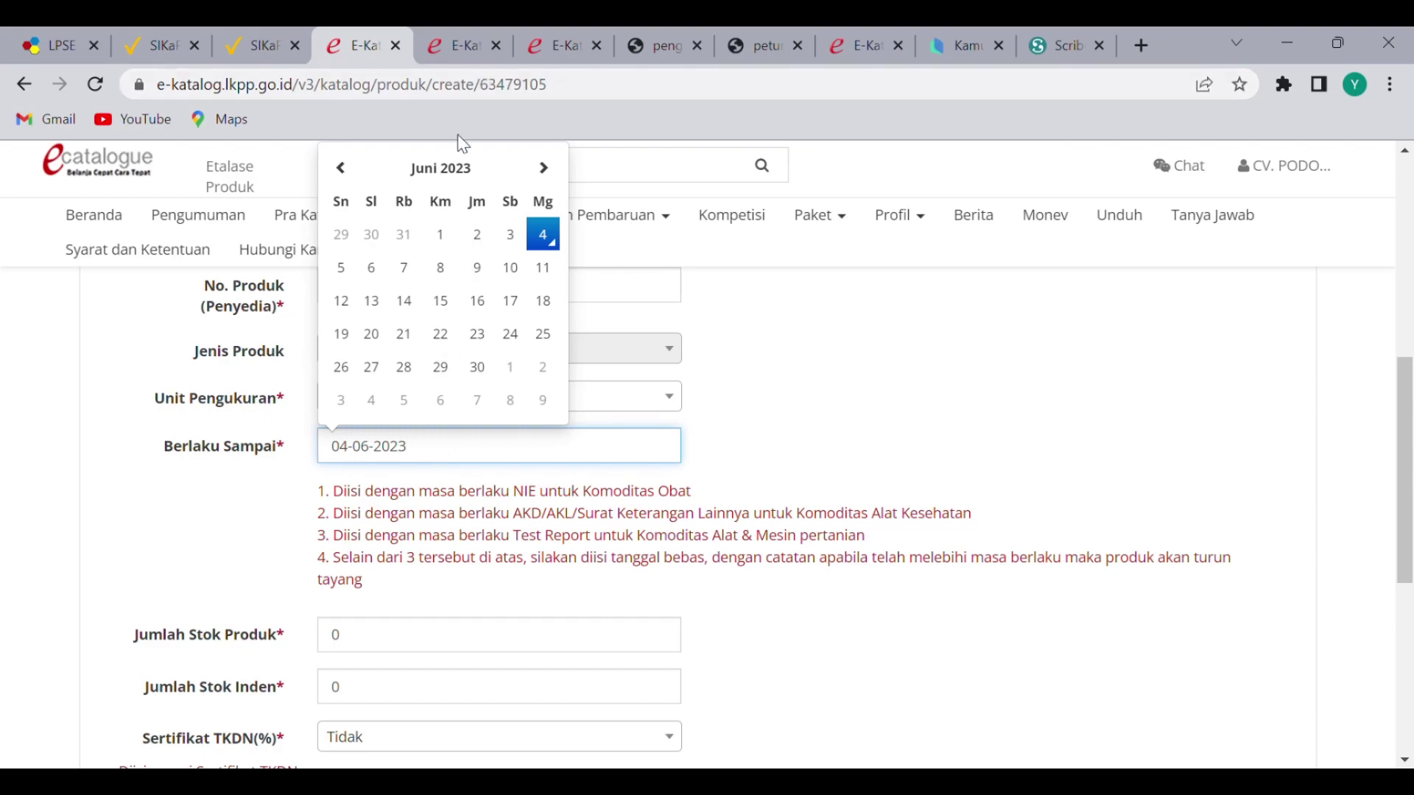
Pick 31 December 2024 as the Berlaku Sampai date, then select the Jumlah Stok Produk field
click(465, 170)
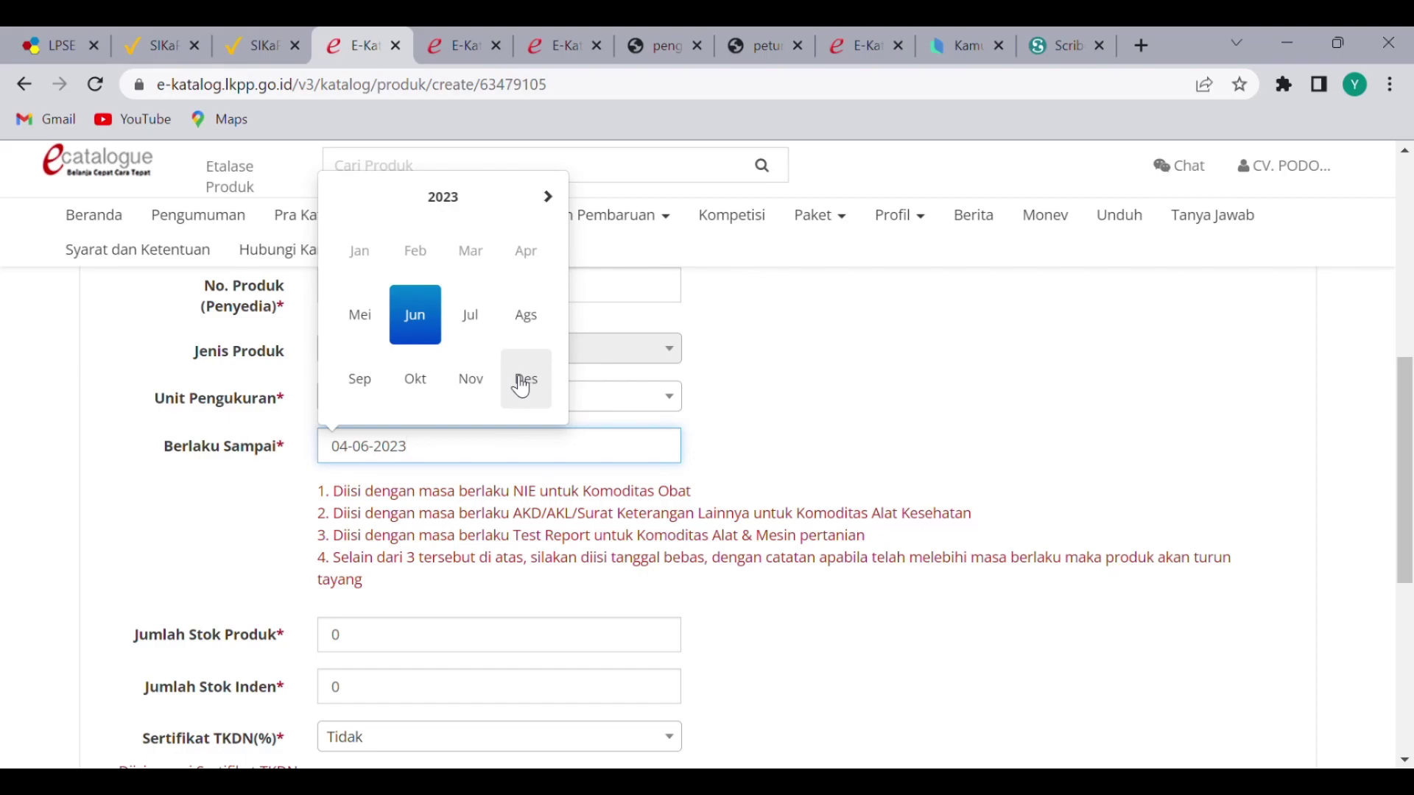
click(546, 197)
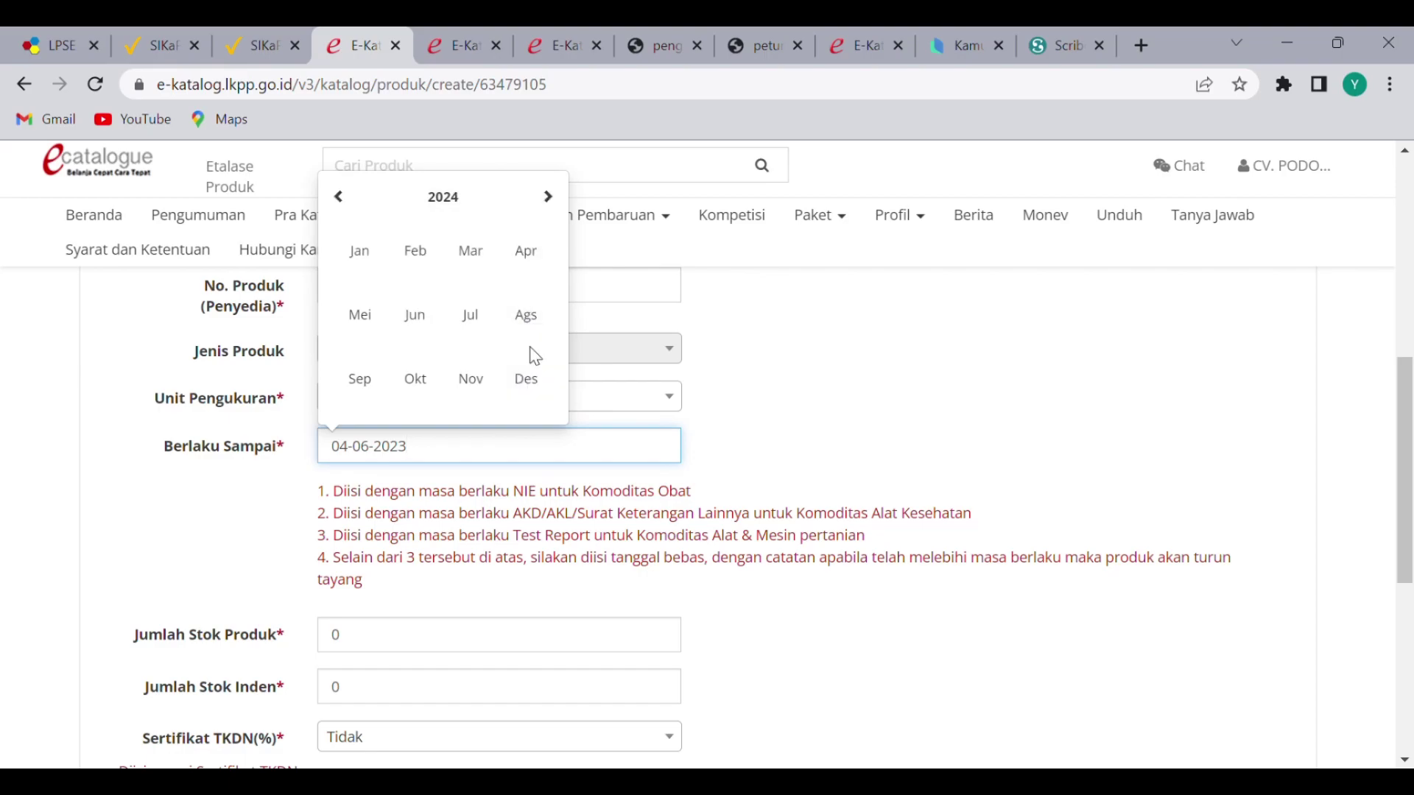
click(538, 381)
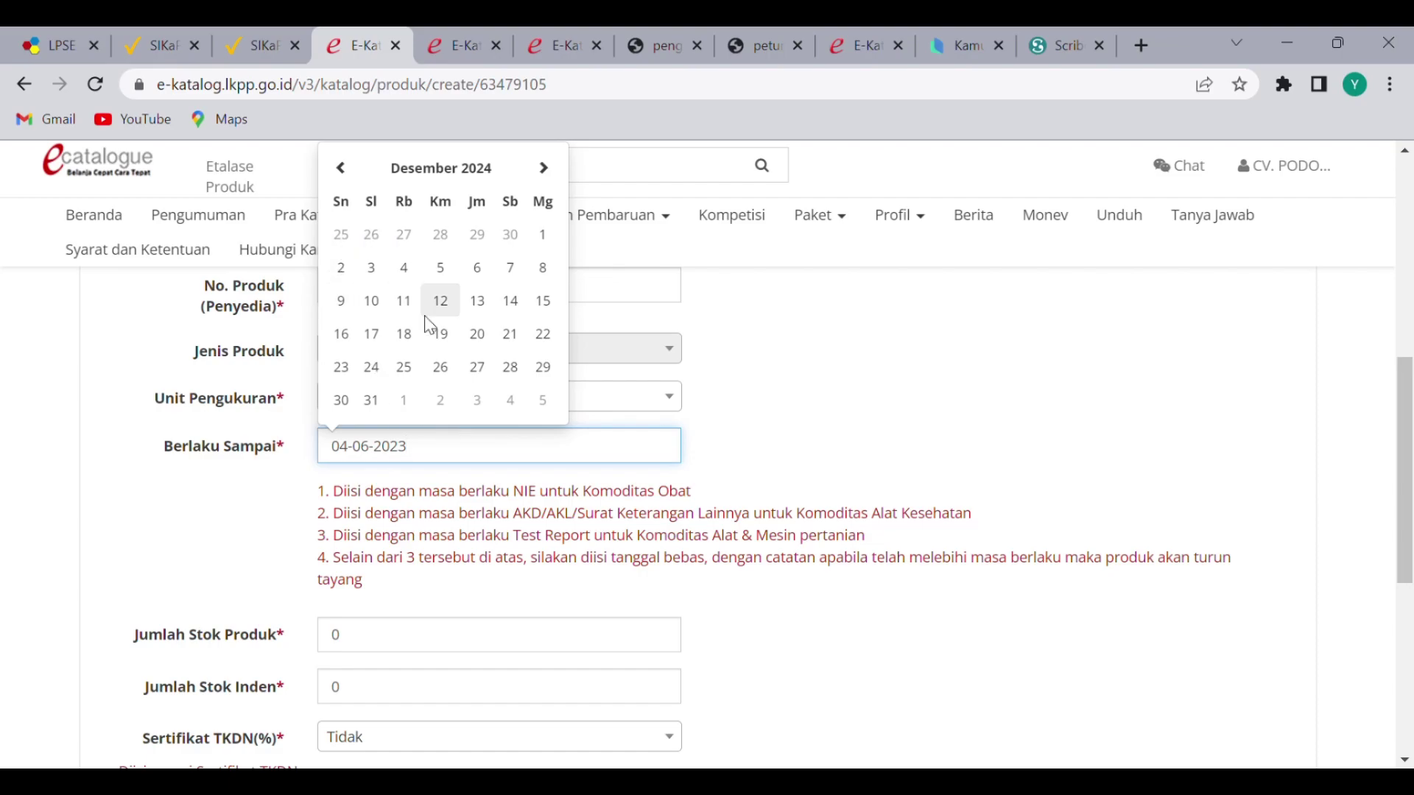
click(375, 400)
scroll(811, 376, down, 3)
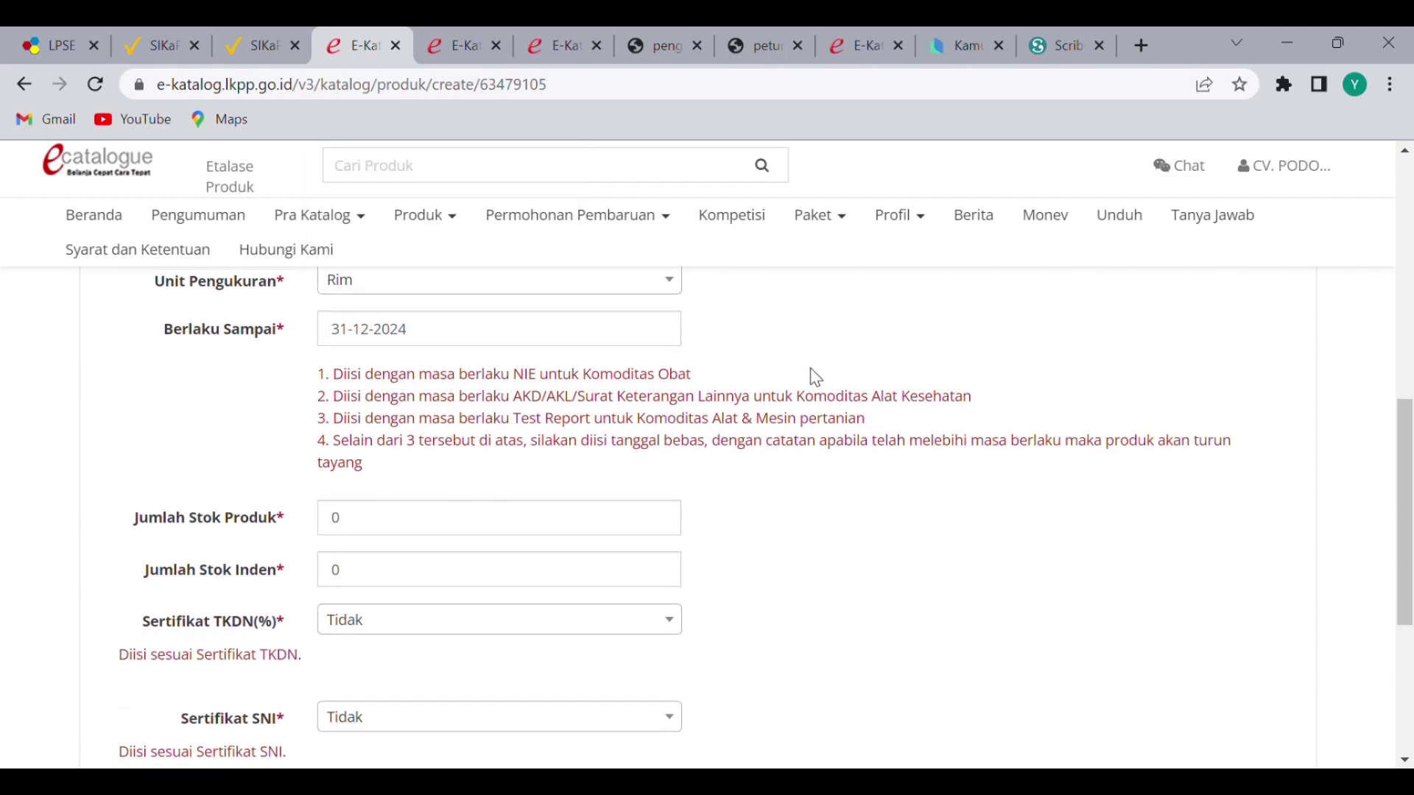
click(498, 425)
Set Jumlah Stok Produk to 100 and leave Jumlah Stok Inden at 0
key(BackSpace)
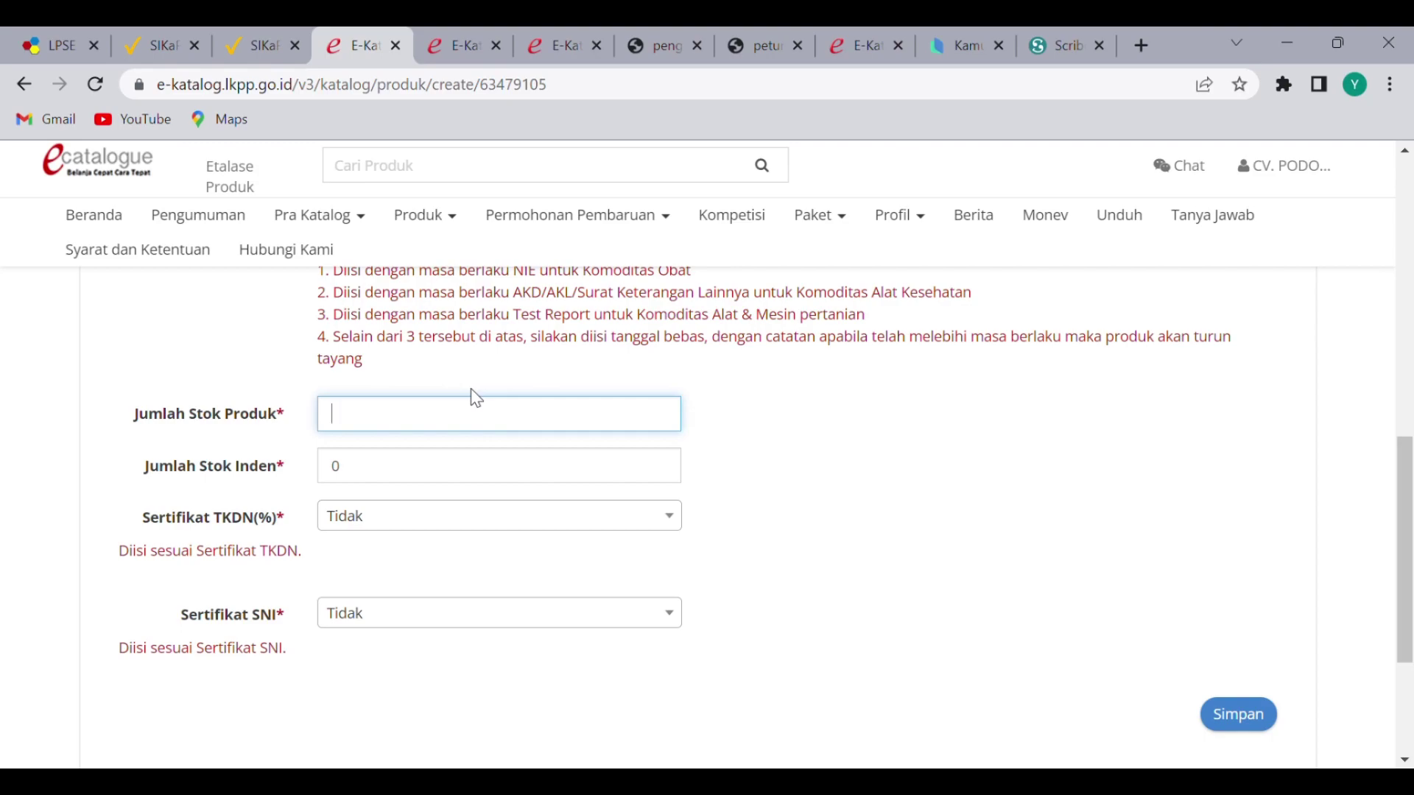
text(100)
click(443, 472)
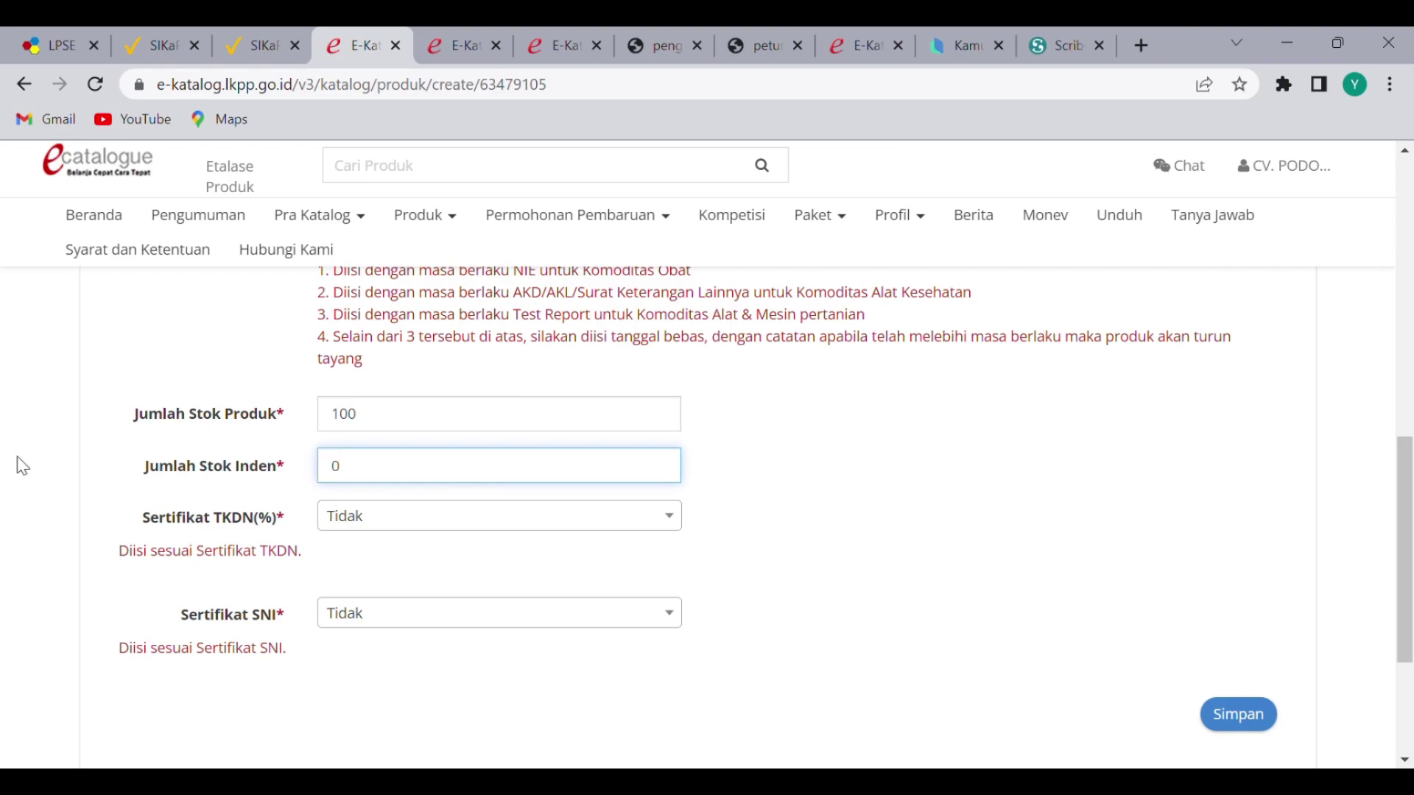
click(870, 497)
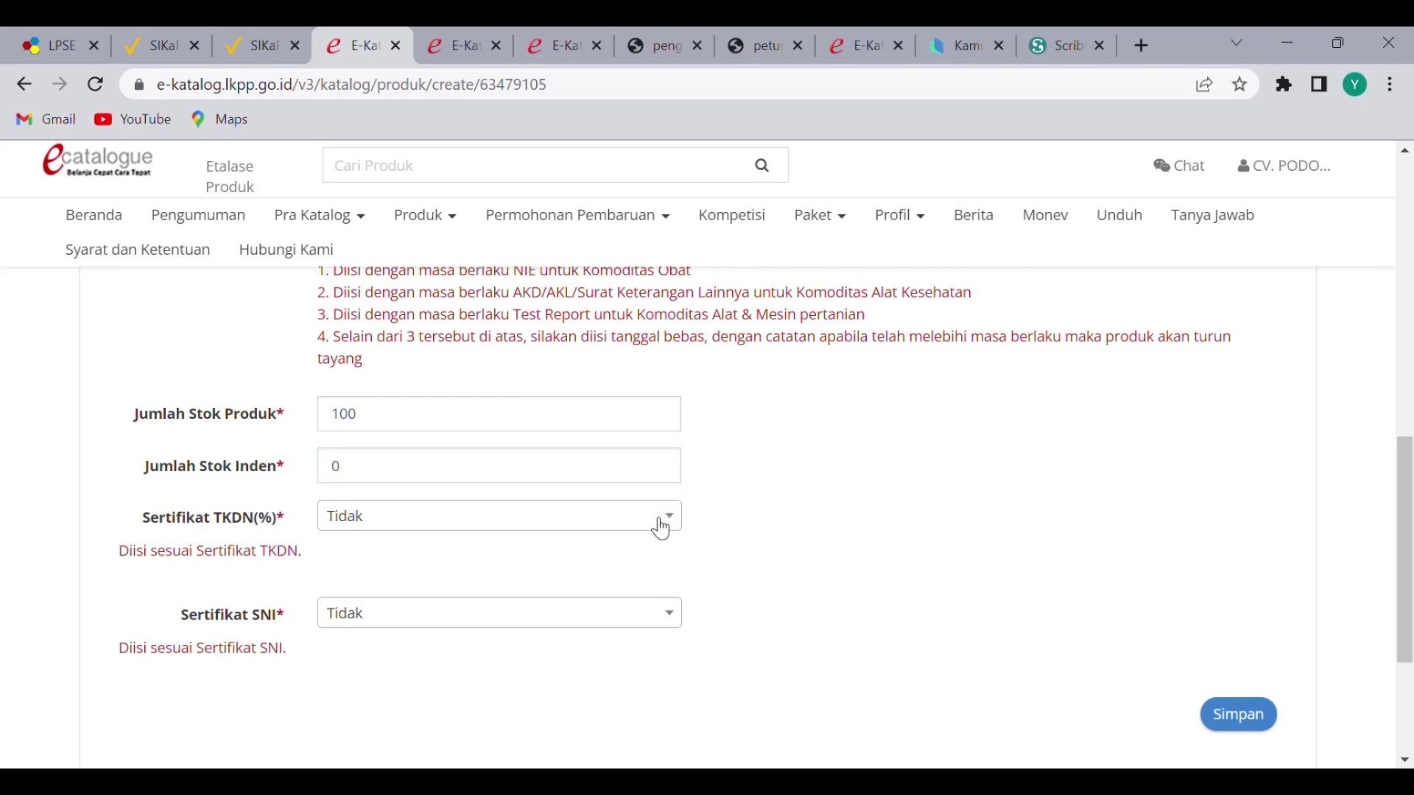
Set Sertifikat TKDN to Ya
scroll(658, 524, up, 1)
scroll(657, 519, up, 5)
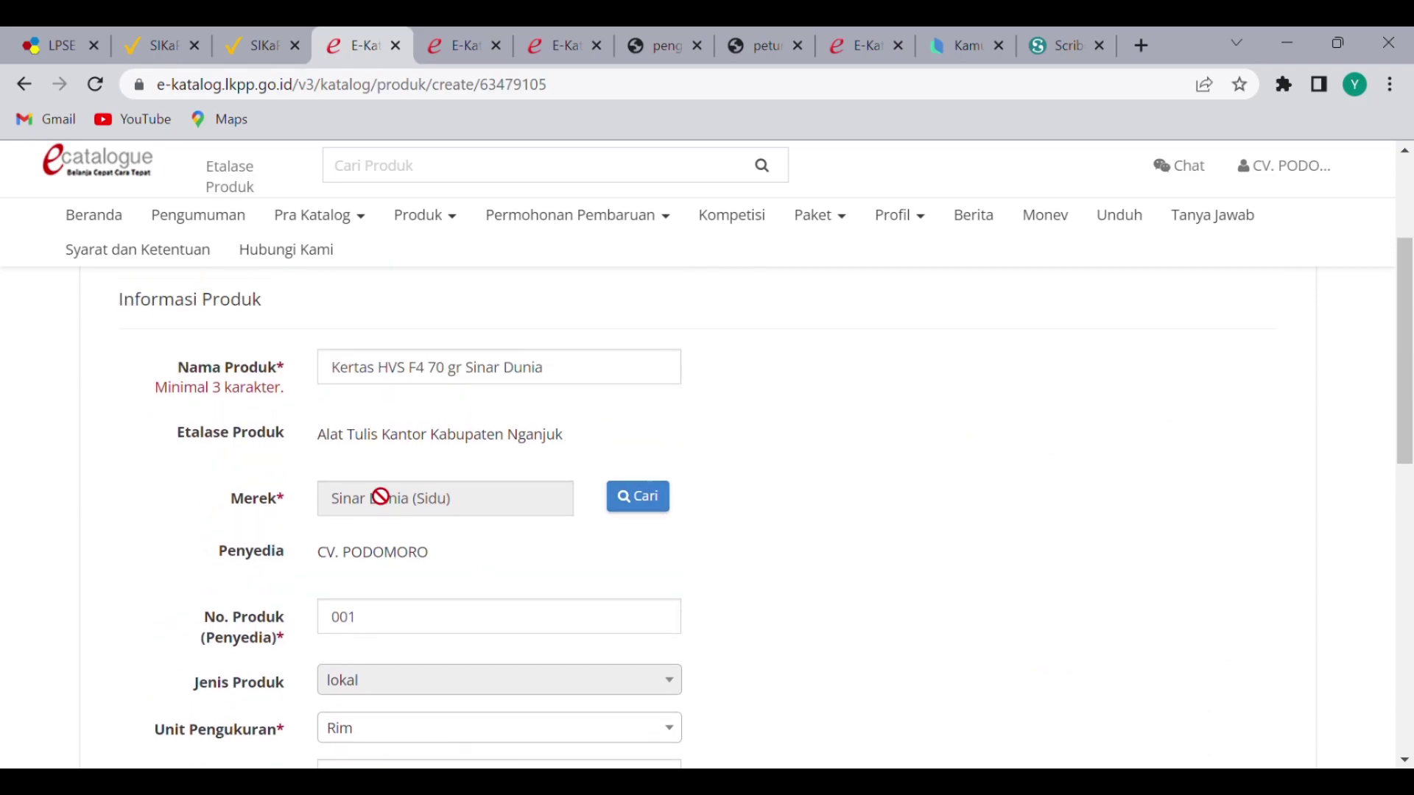
scroll(439, 508, down, 3)
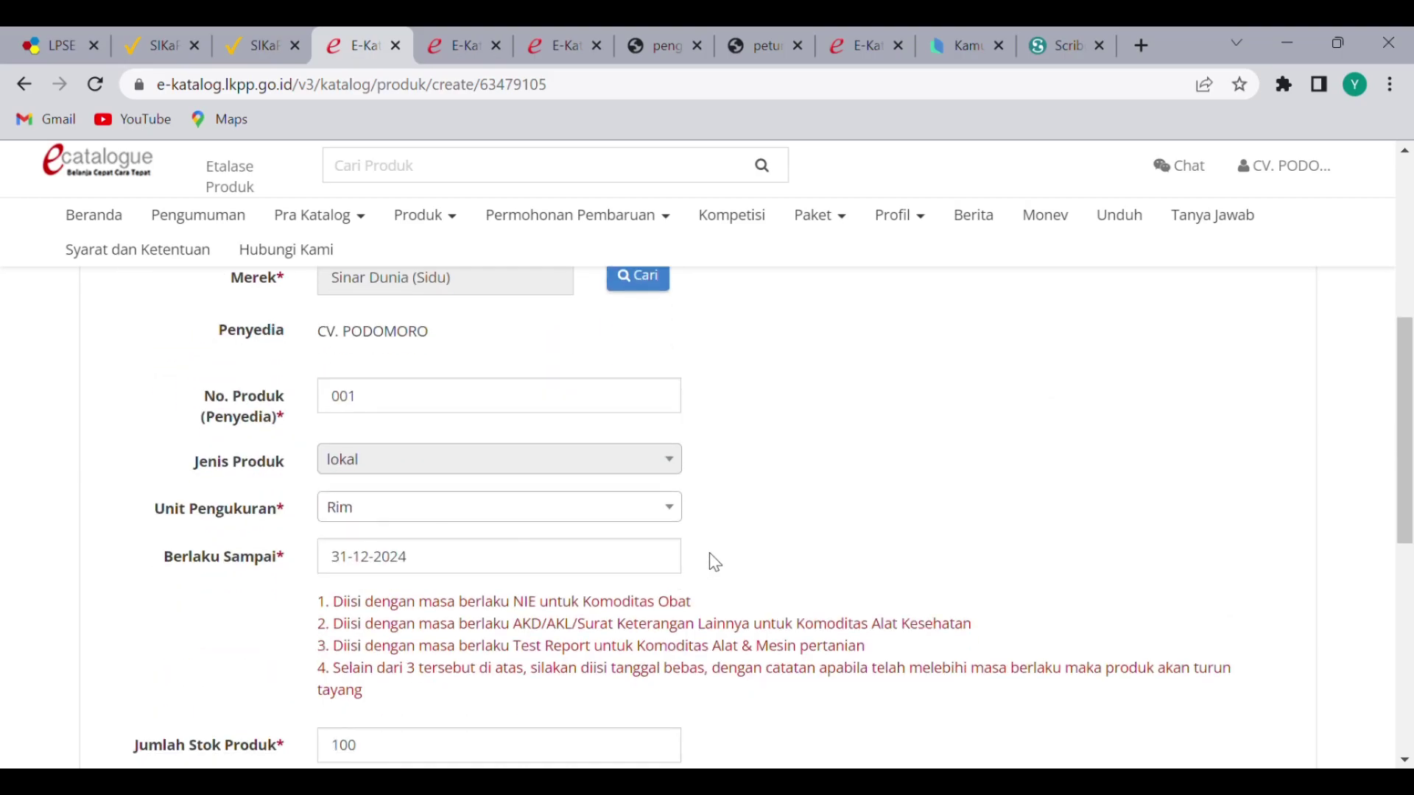
scroll(713, 558, down, 4)
click(585, 529)
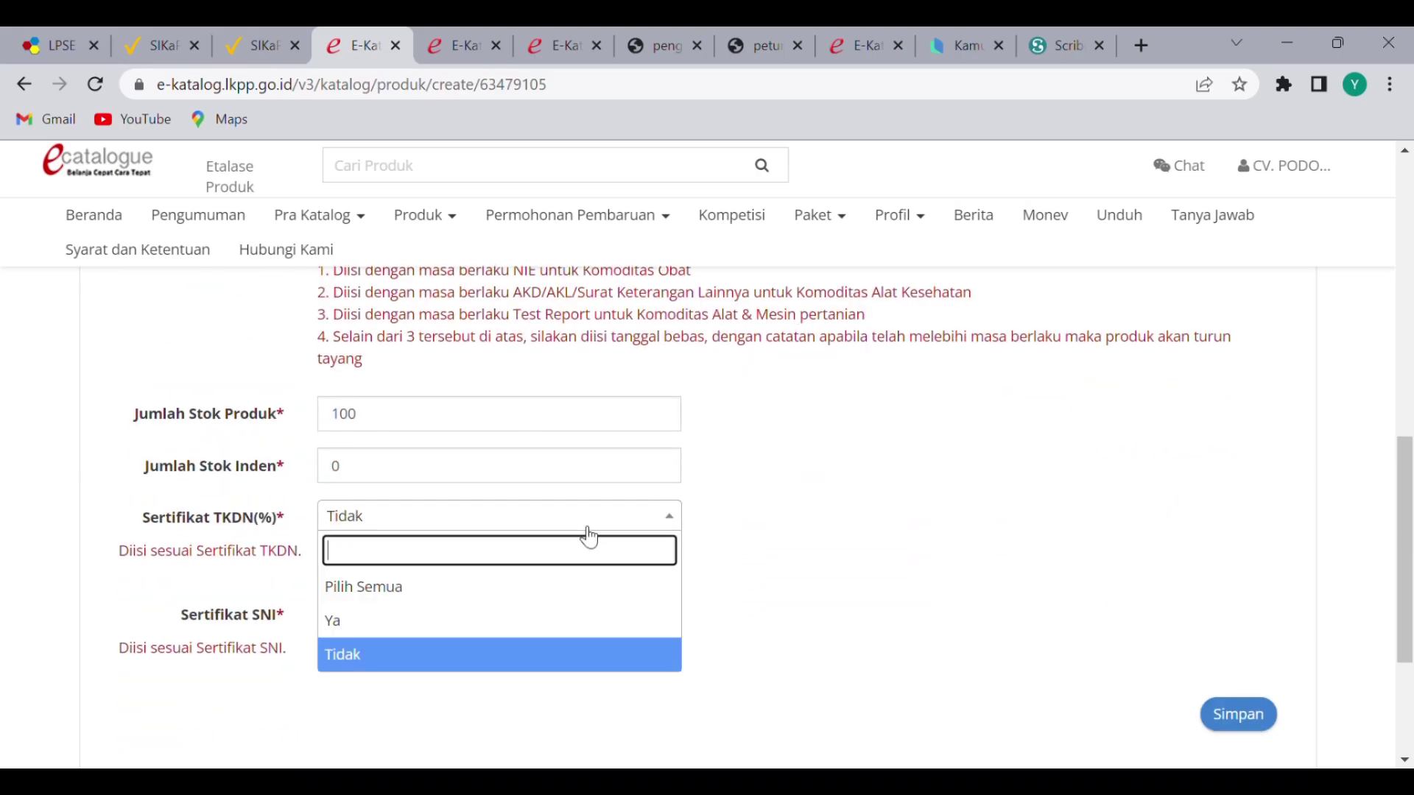
click(458, 622)
scroll(863, 604, down, 1)
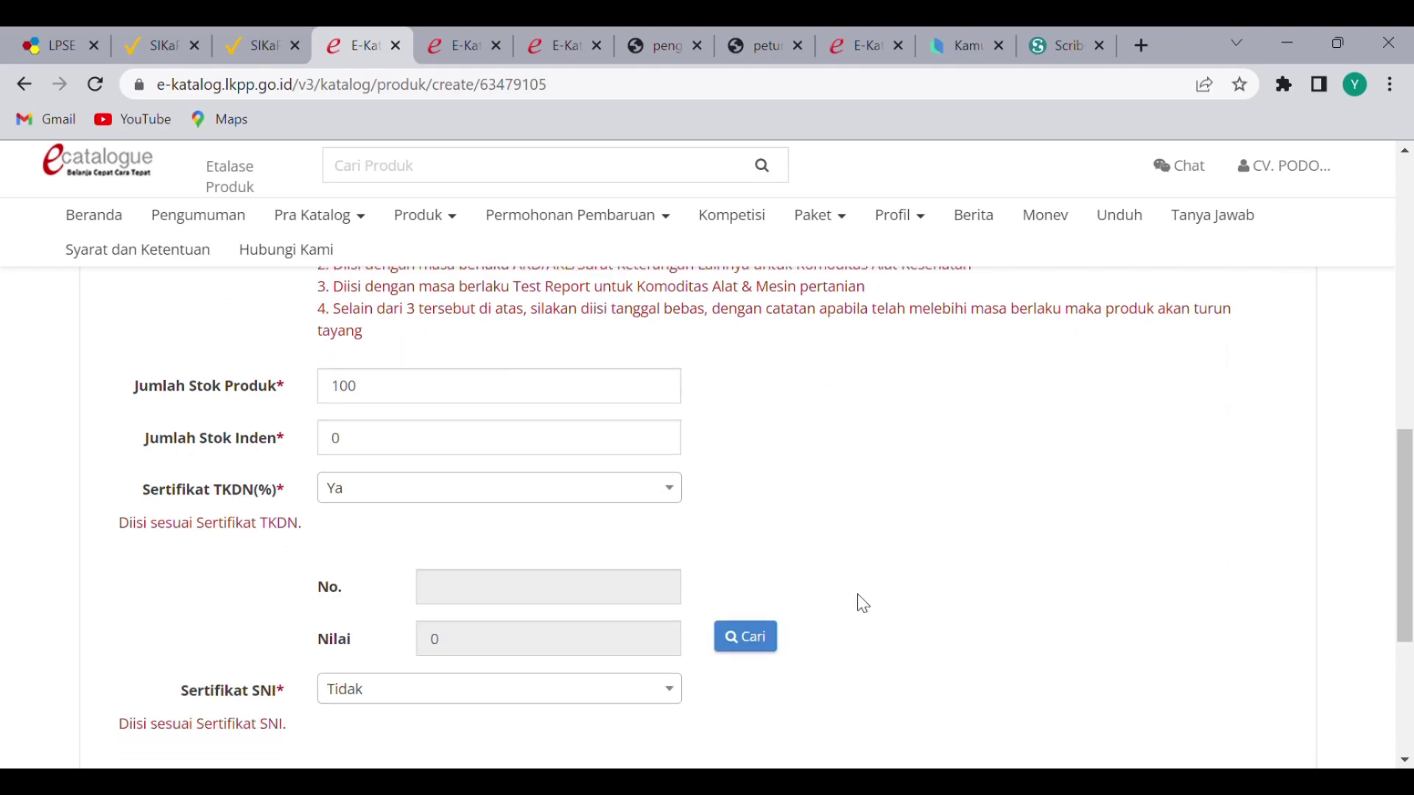
Search the TKDN register by Nama with keyword 'sinar dunia'
click(772, 561)
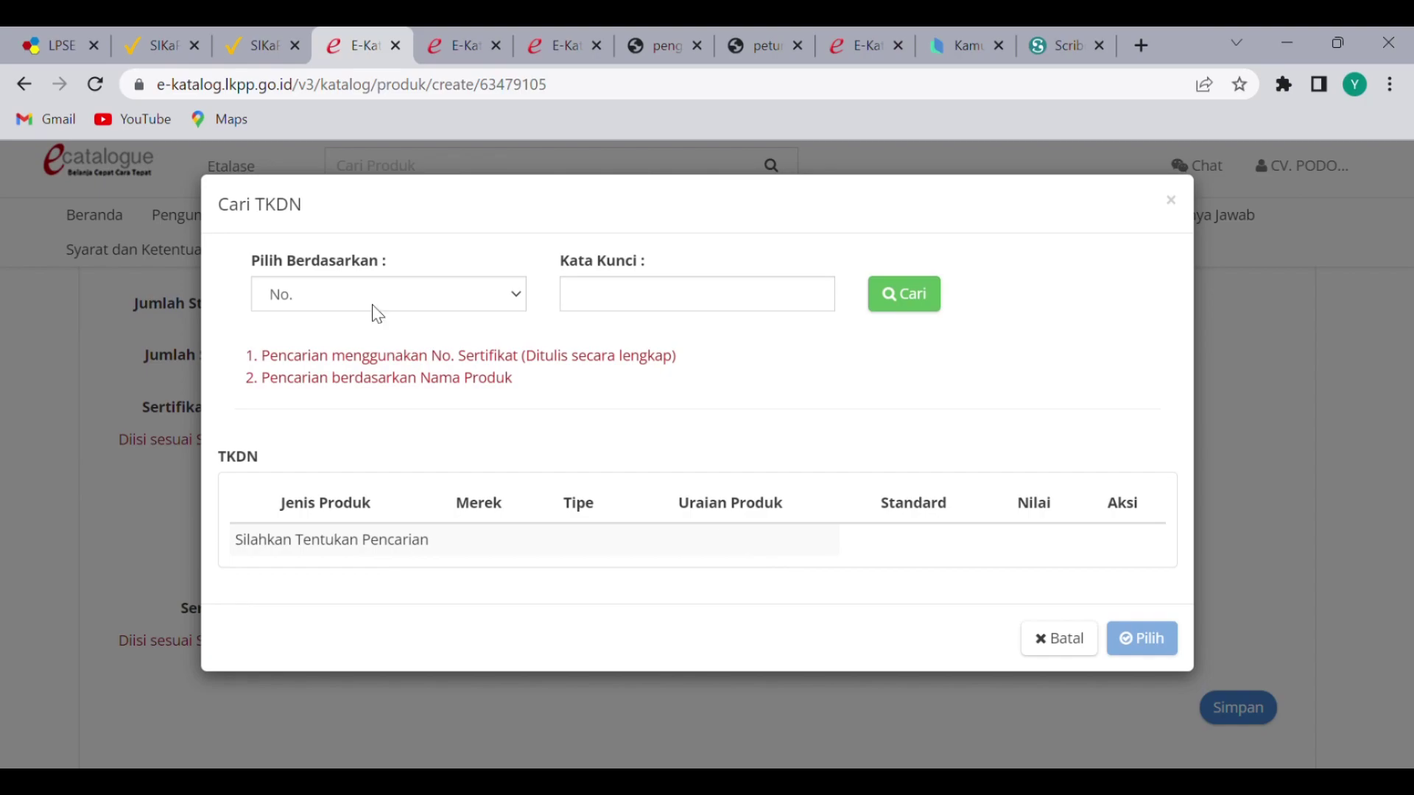
click(521, 301)
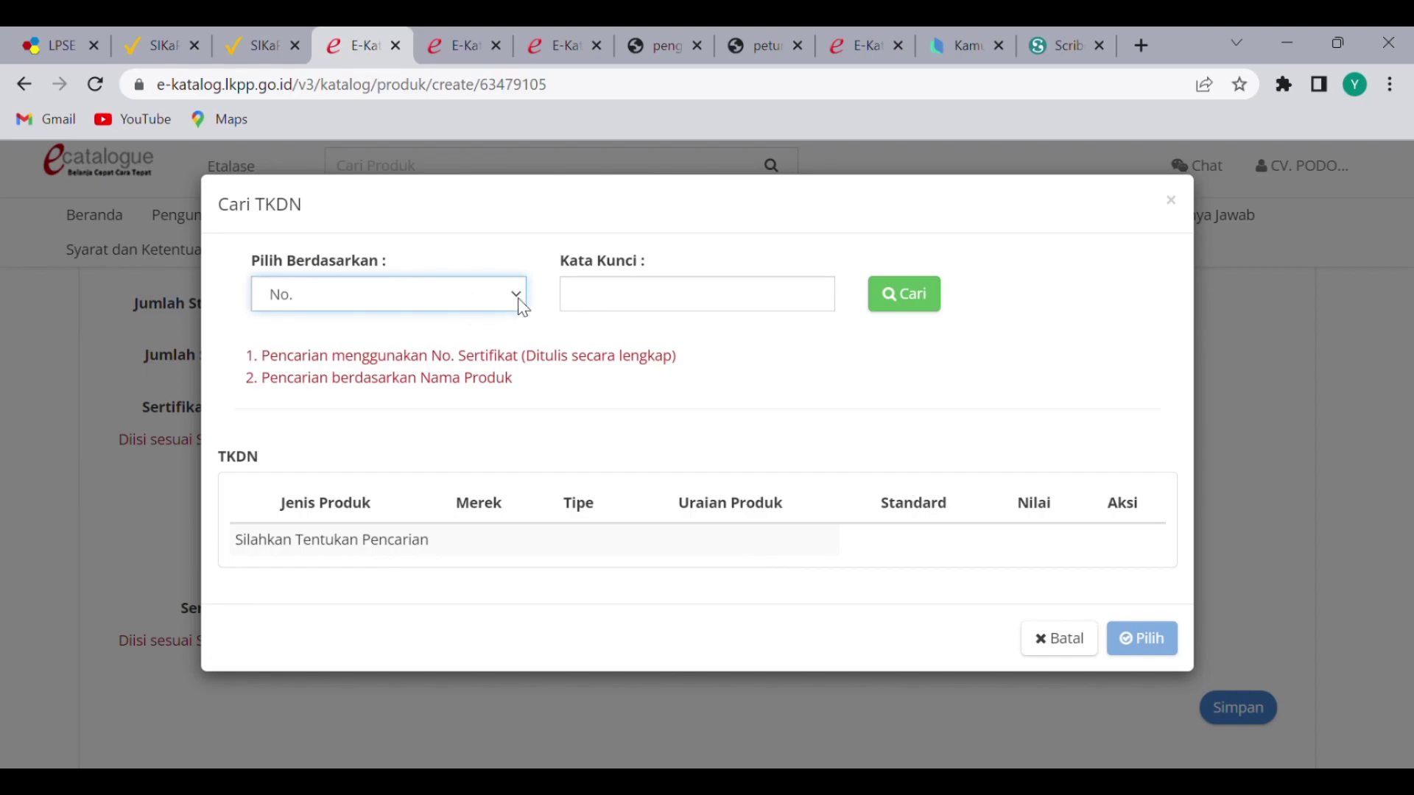
click(386, 340)
click(751, 312)
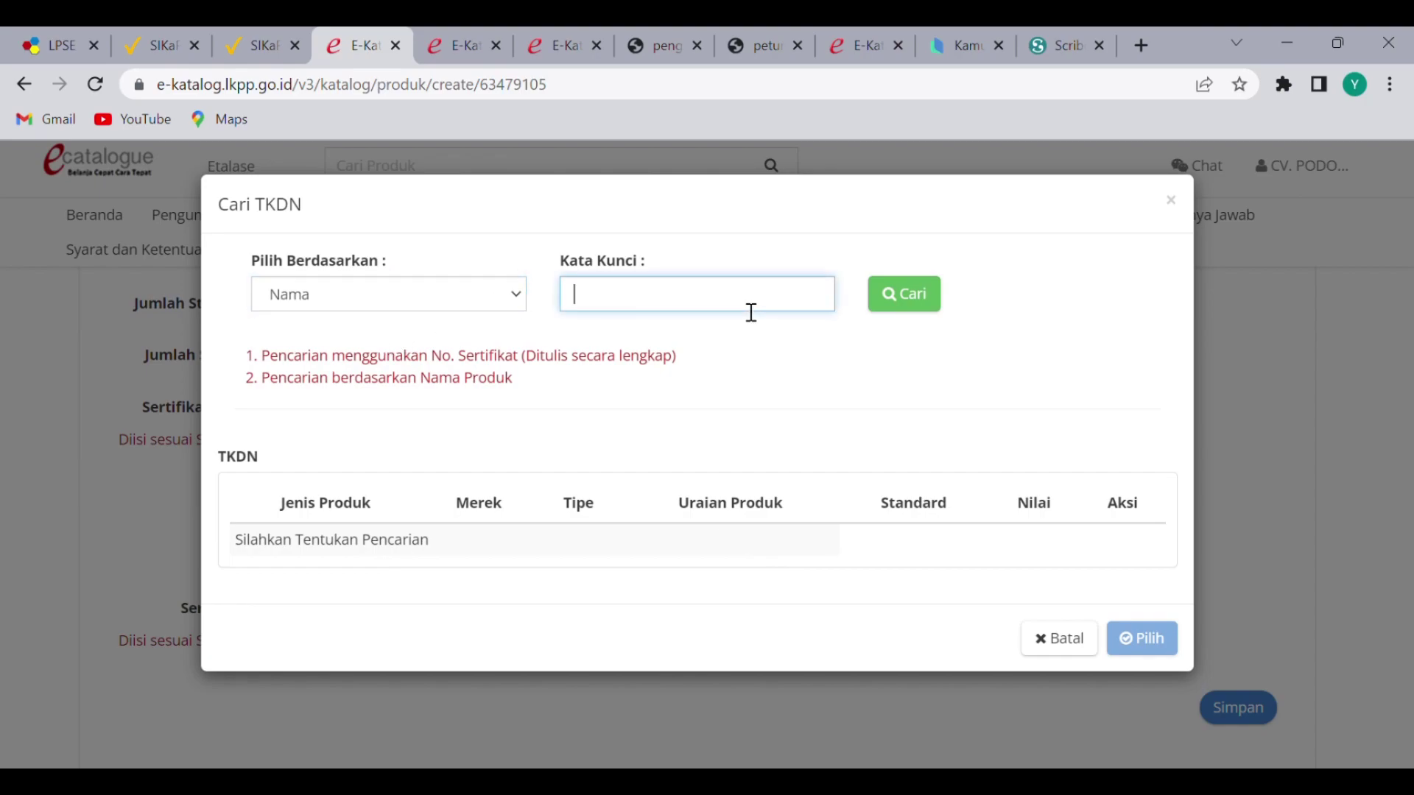
text(sinar dunia)
click(932, 297)
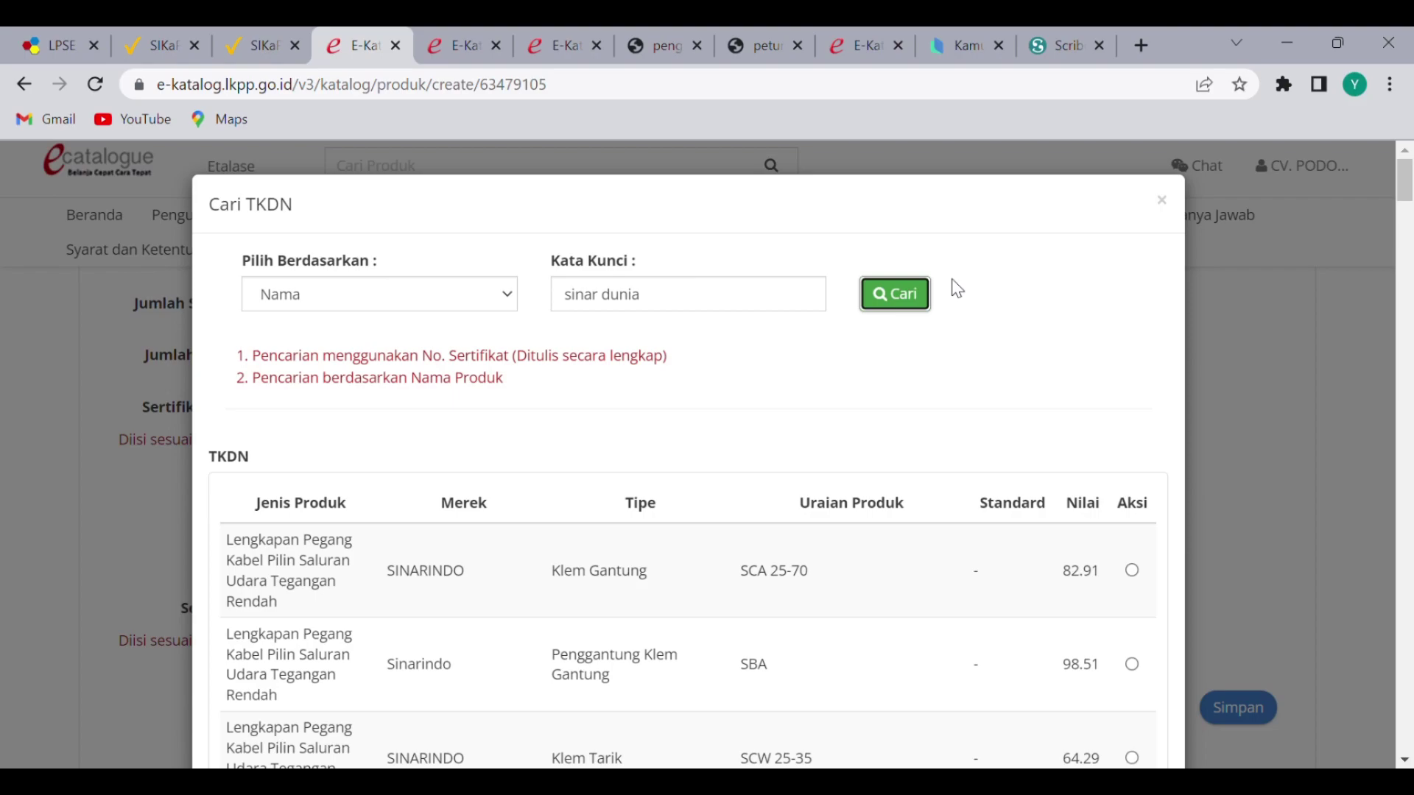
Scroll through the 'sinar dunia' TKDN search results
scroll(966, 342, down, 3)
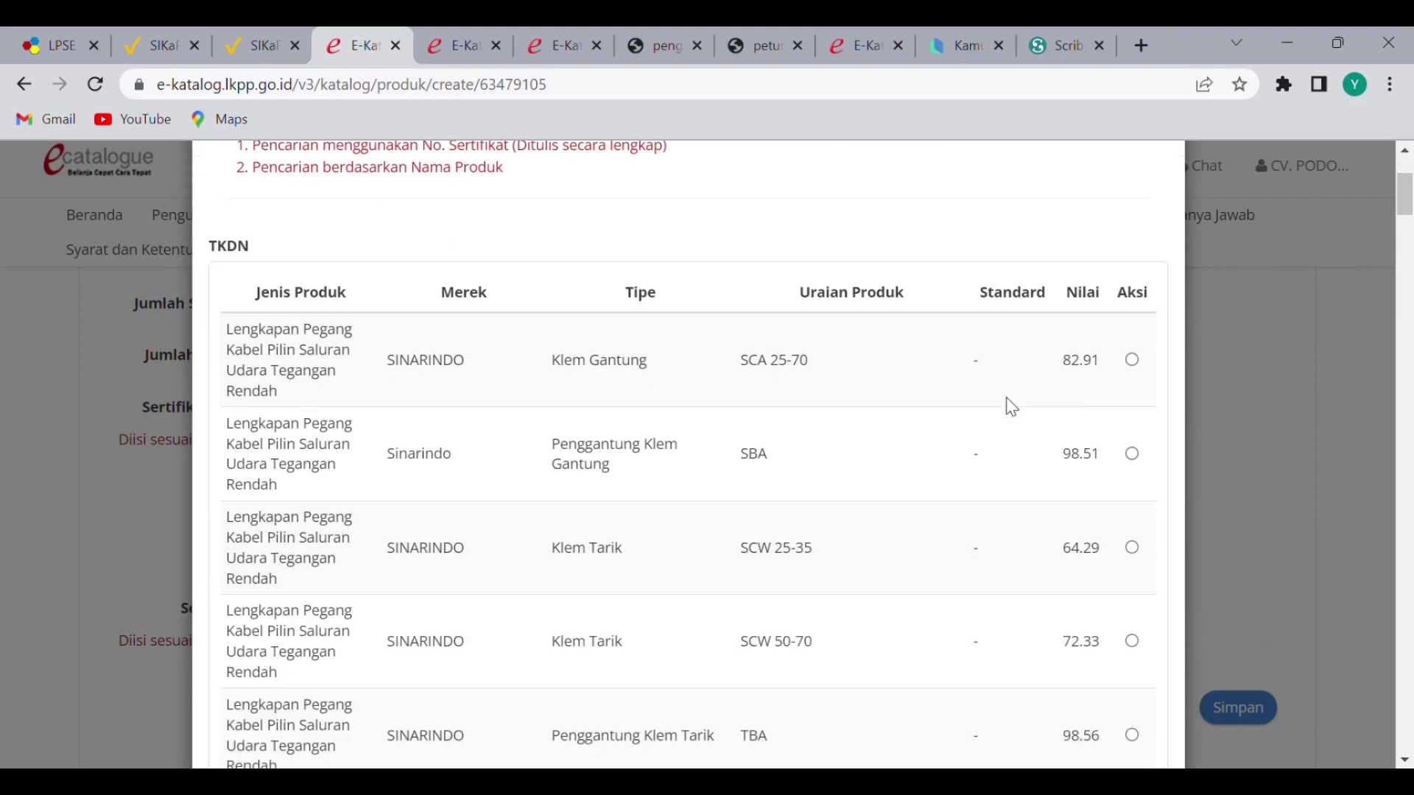
scroll(1016, 423, down, 10)
scroll(1033, 451, down, 10)
scroll(1033, 451, down, 10)
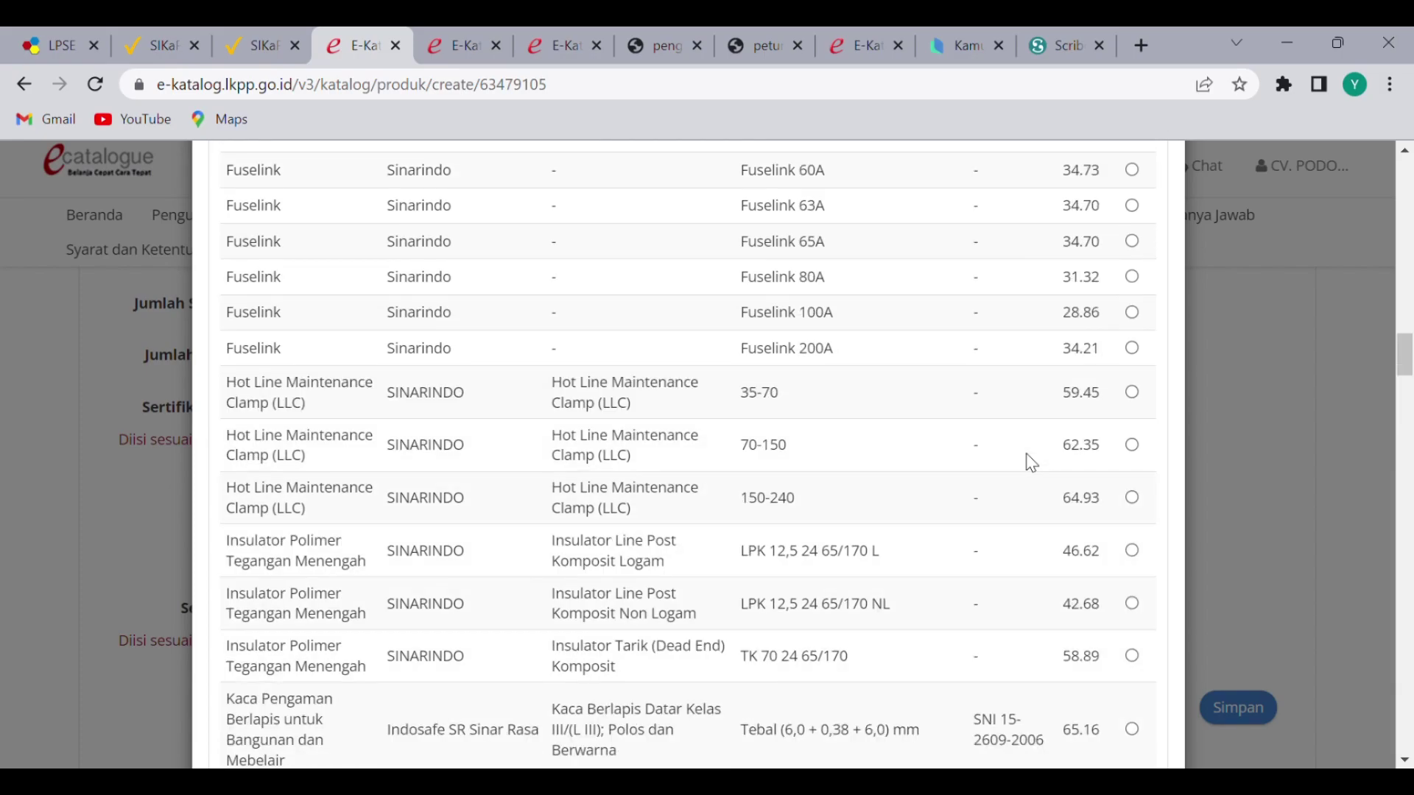
scroll(1031, 463, down, 5)
scroll(1031, 462, down, 3)
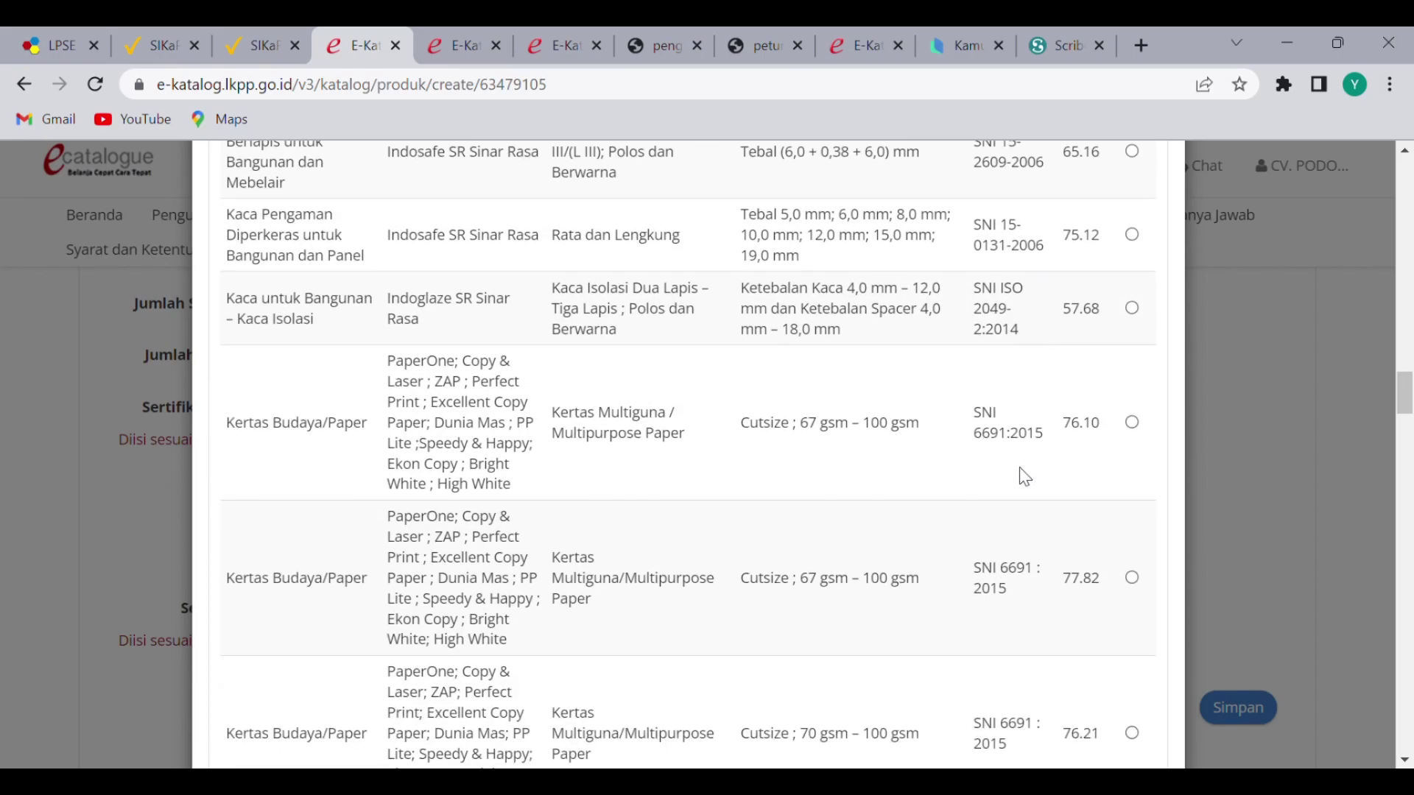
scroll(1025, 477, up, 20)
scroll(1035, 473, up, 3)
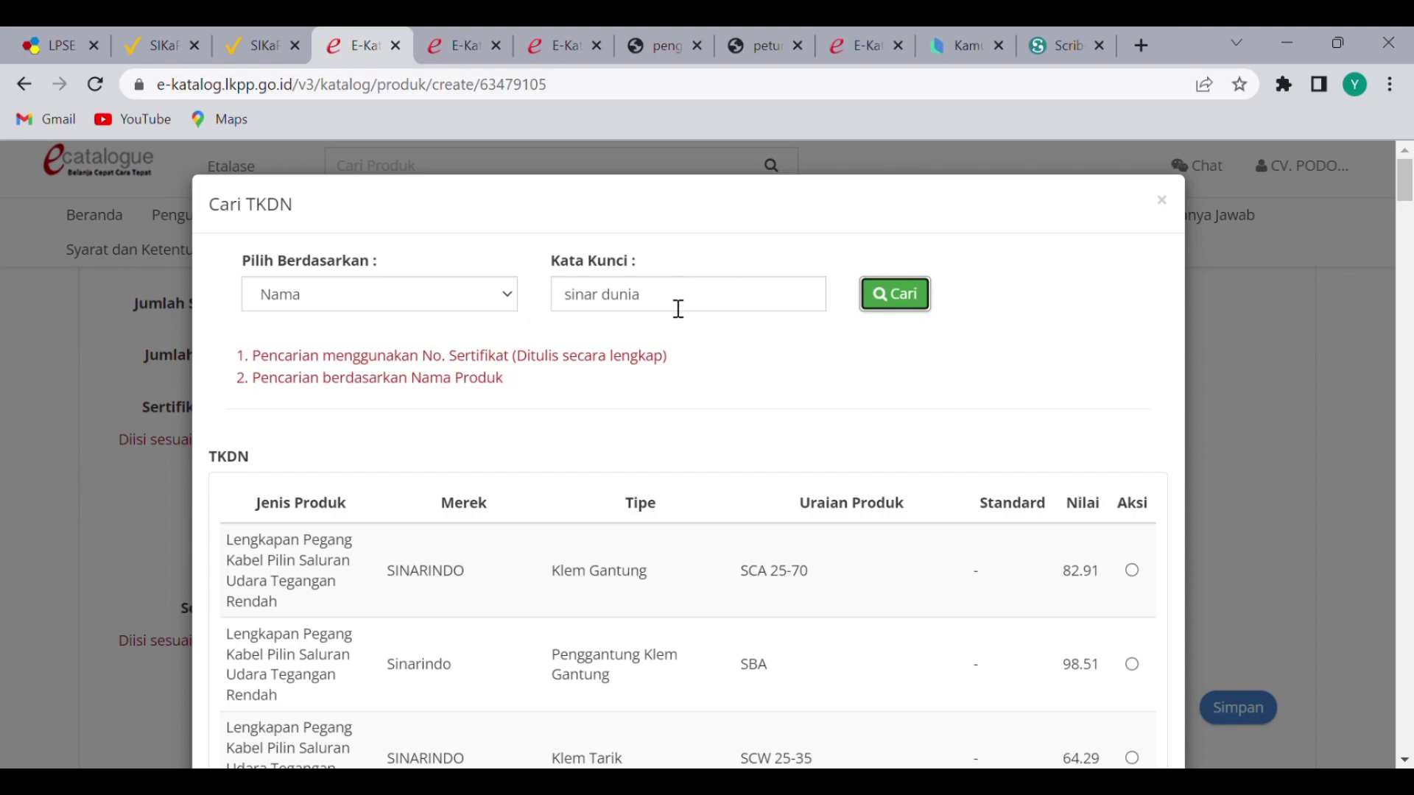
Change the TKDN search keyword to 'sidu' and rerun the search
click(680, 307)
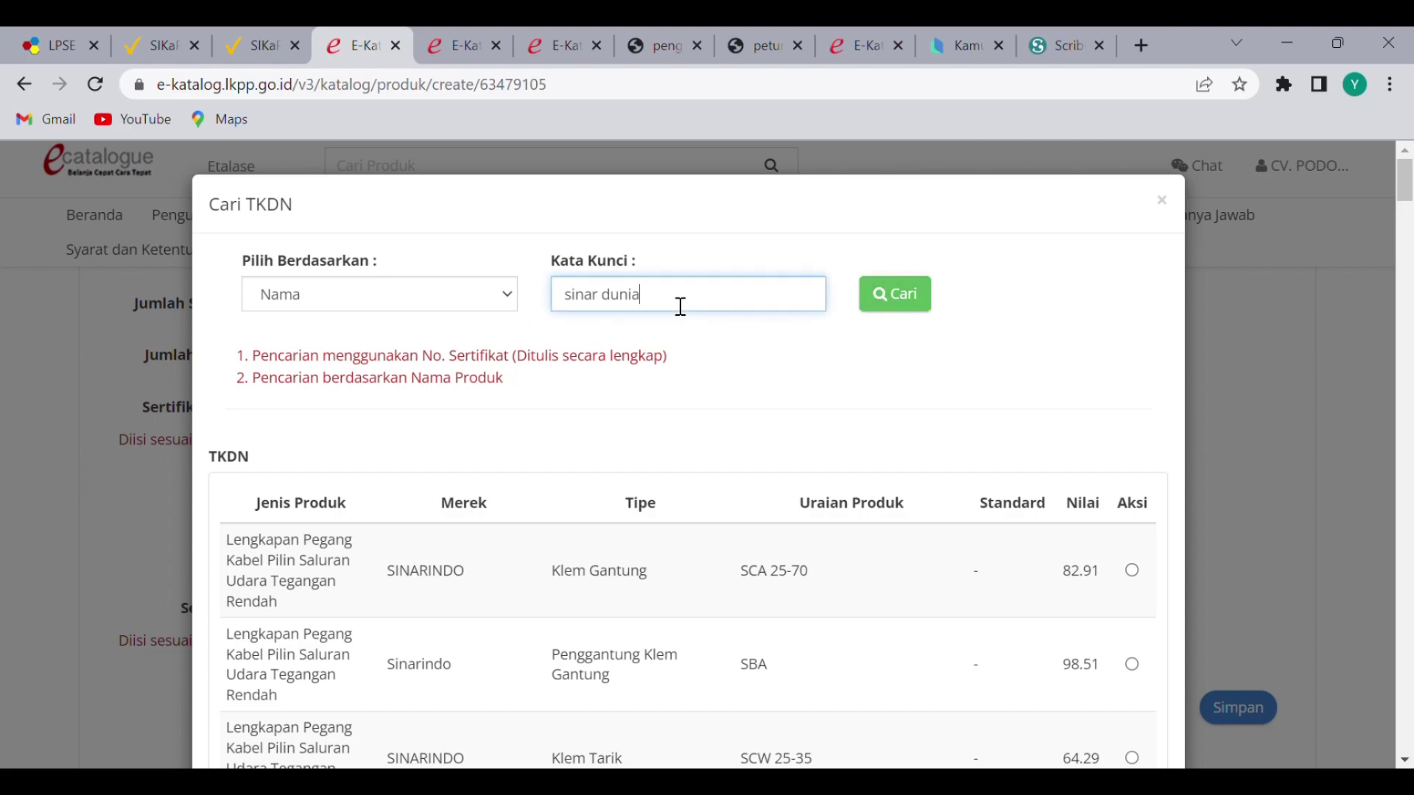
key(BackSpace)
key(BackSpace)
key(BackSpace)
key(BackSpace)
key(BackSpace)
key(BackSpace)
key(BackSpace)
key(BackSpace)
key(BackSpace)
text(du)
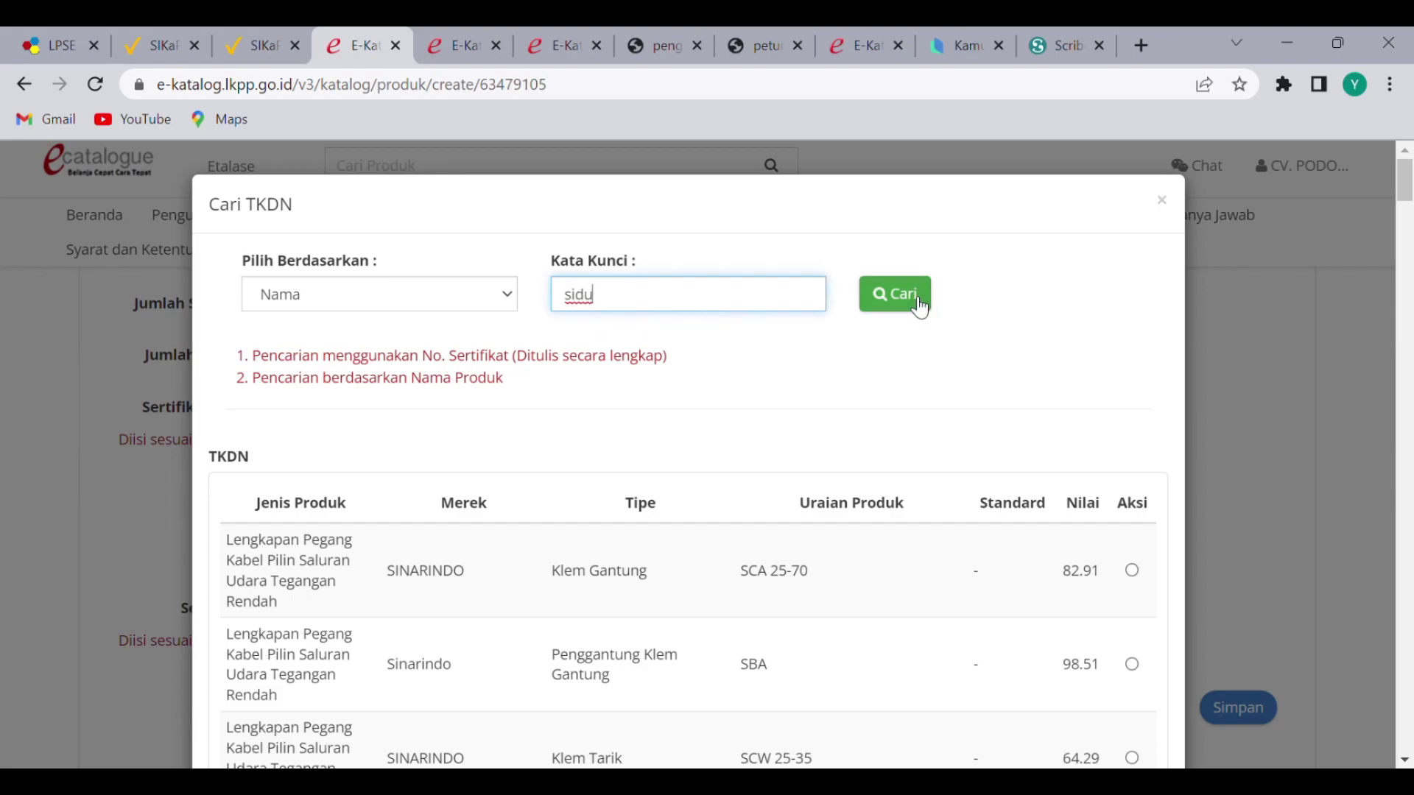
click(903, 298)
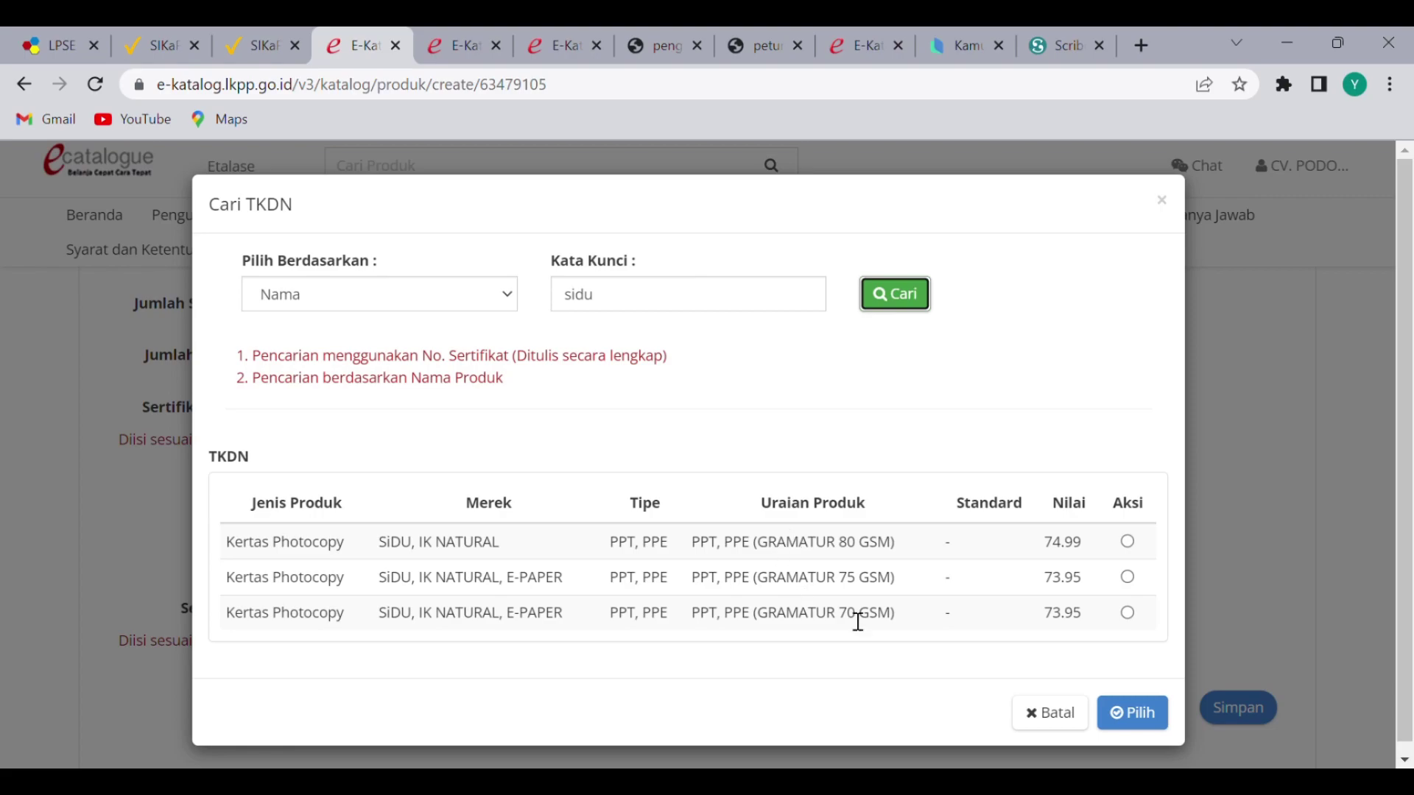
Apply the 70 GSM Kertas Photocopy certificate 2629/SJ-IND.8/TKDN/6/2021 with value 73.95
drag(224, 621, 984, 643)
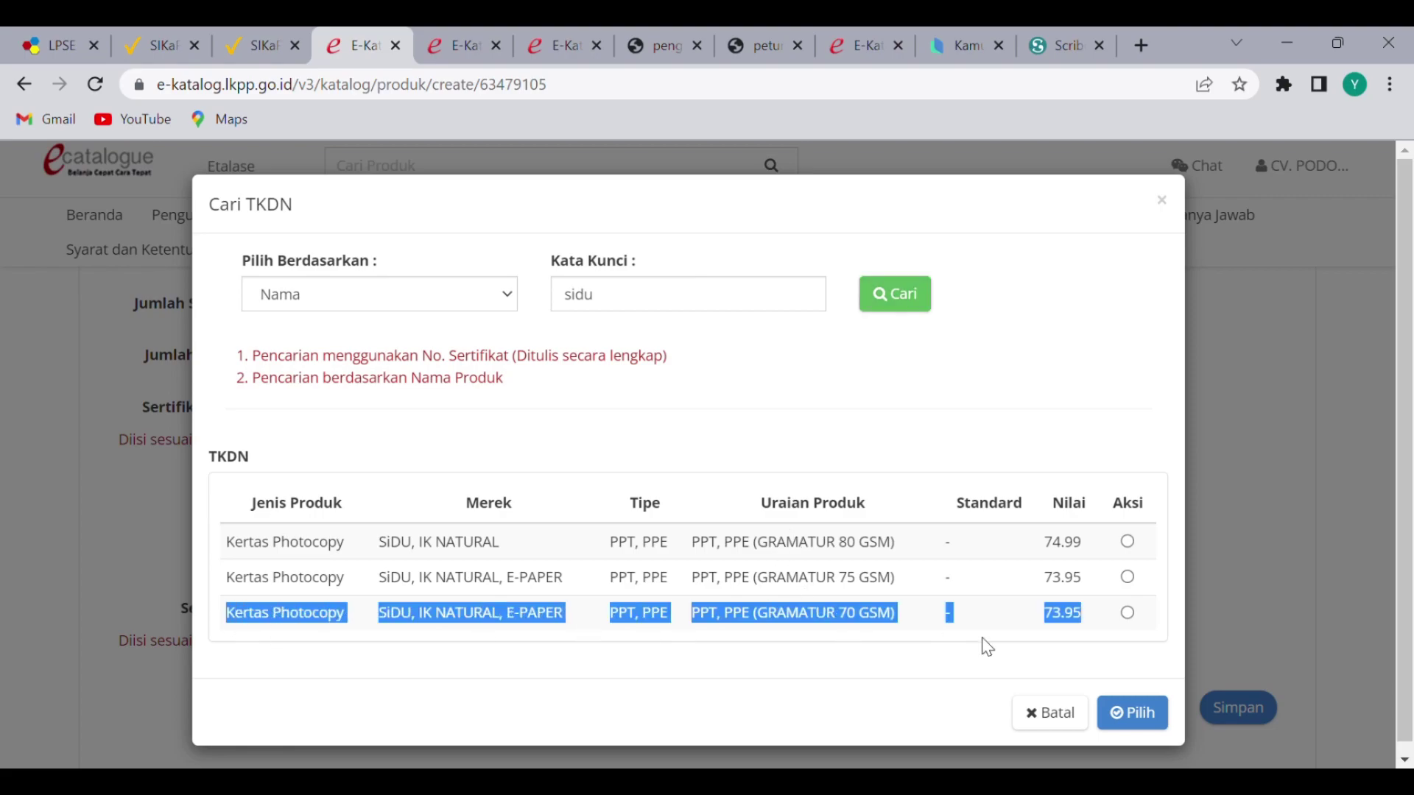
click(725, 627)
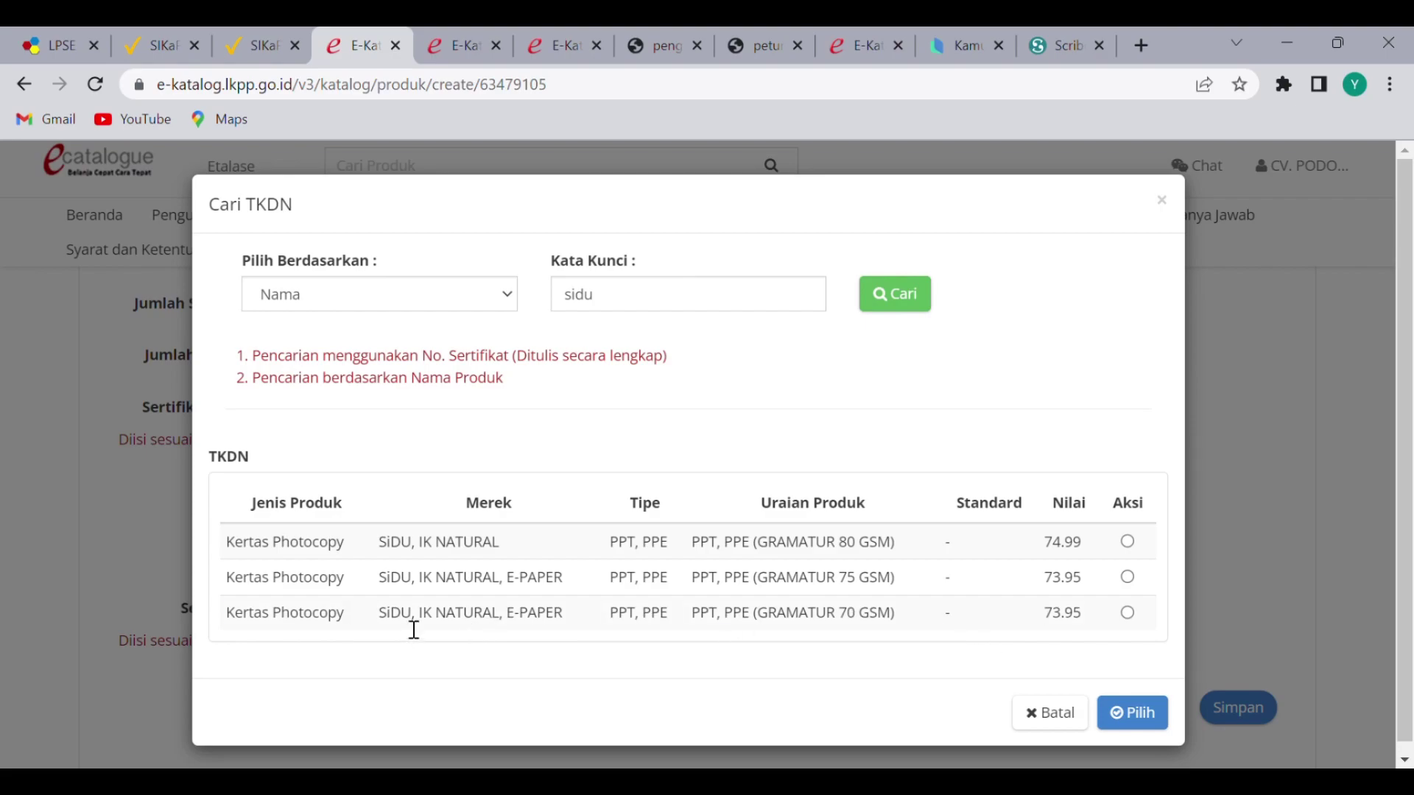
drag(839, 616, 881, 618)
double_click(1064, 617)
click(1127, 616)
click(1151, 713)
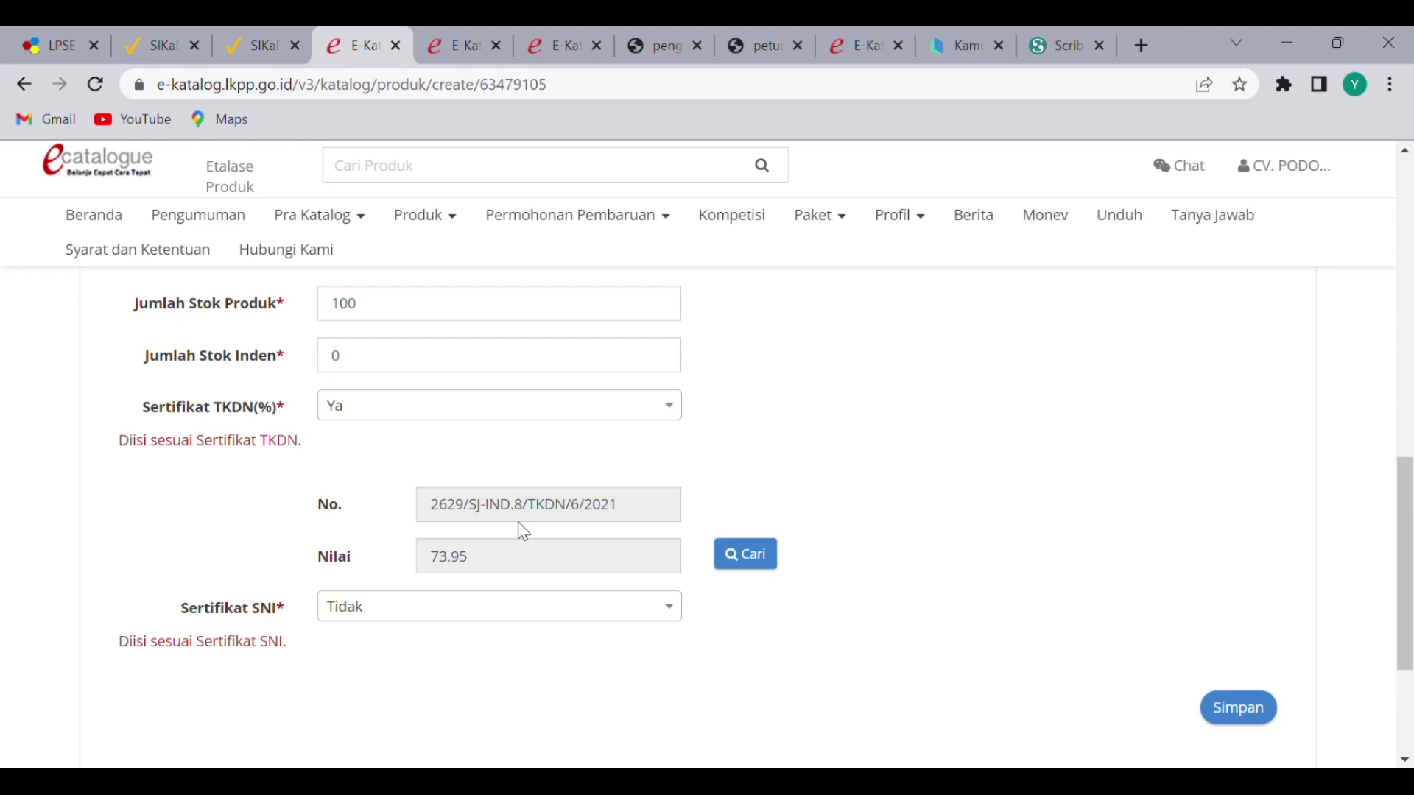
Keep the SNI certificate at Tidak and save the product information
click(456, 613)
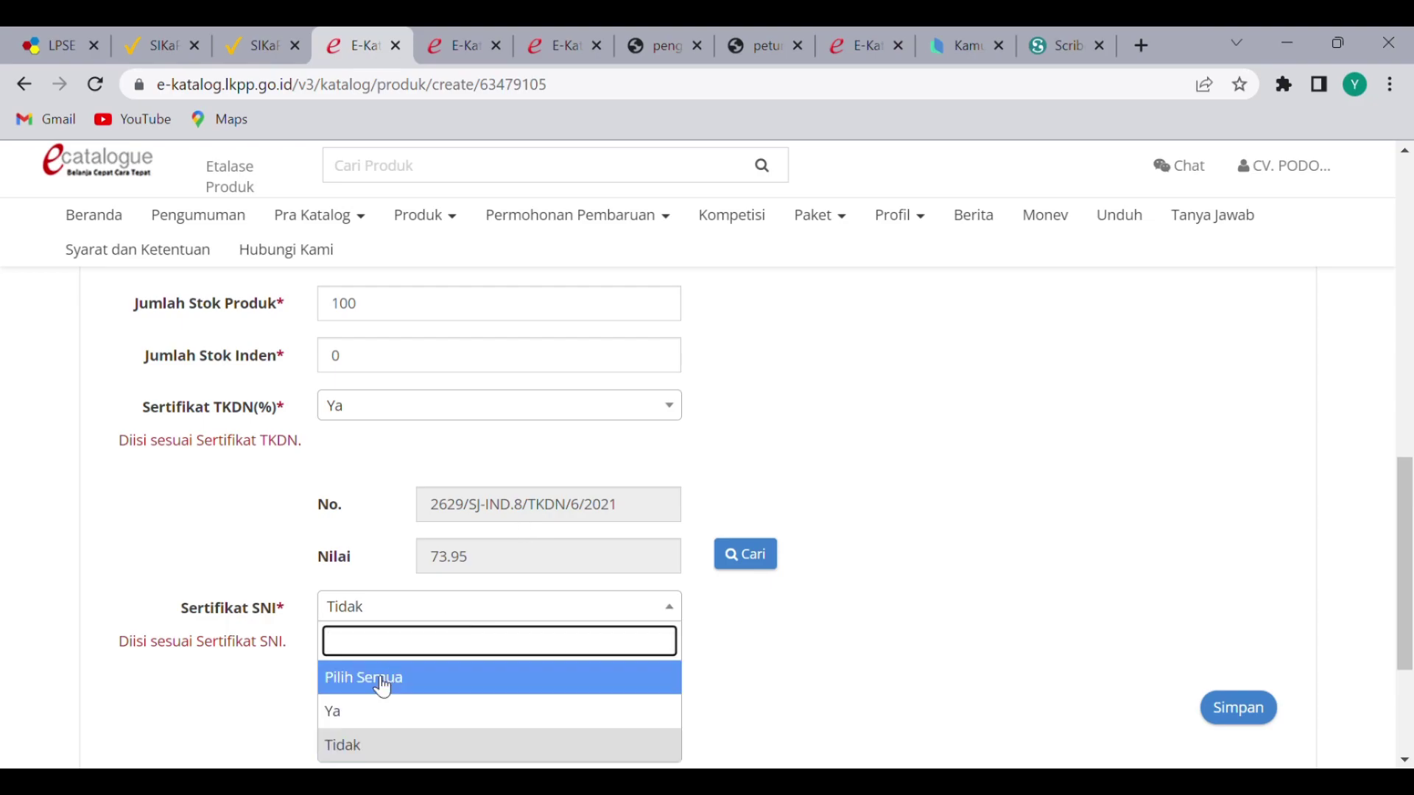
click(917, 650)
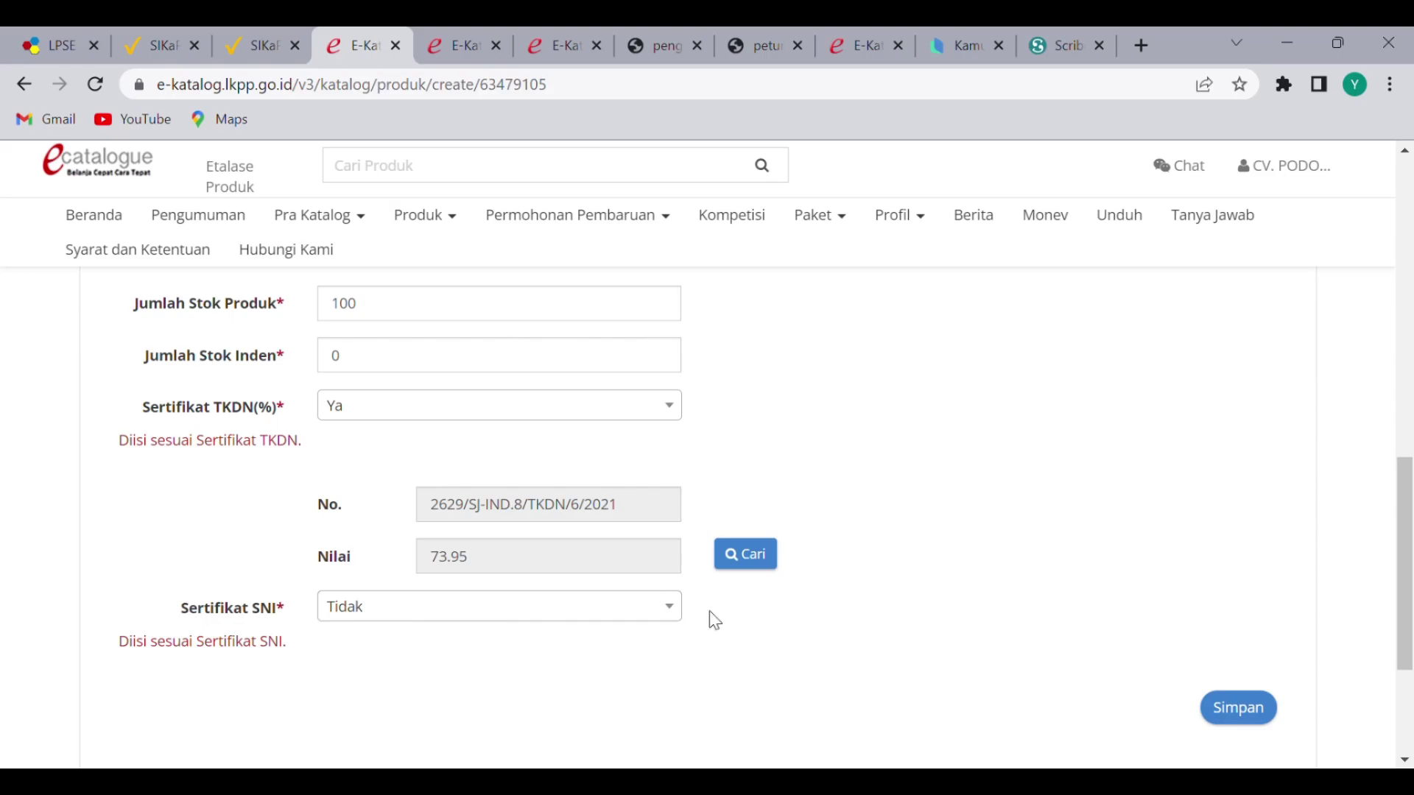
click(1265, 709)
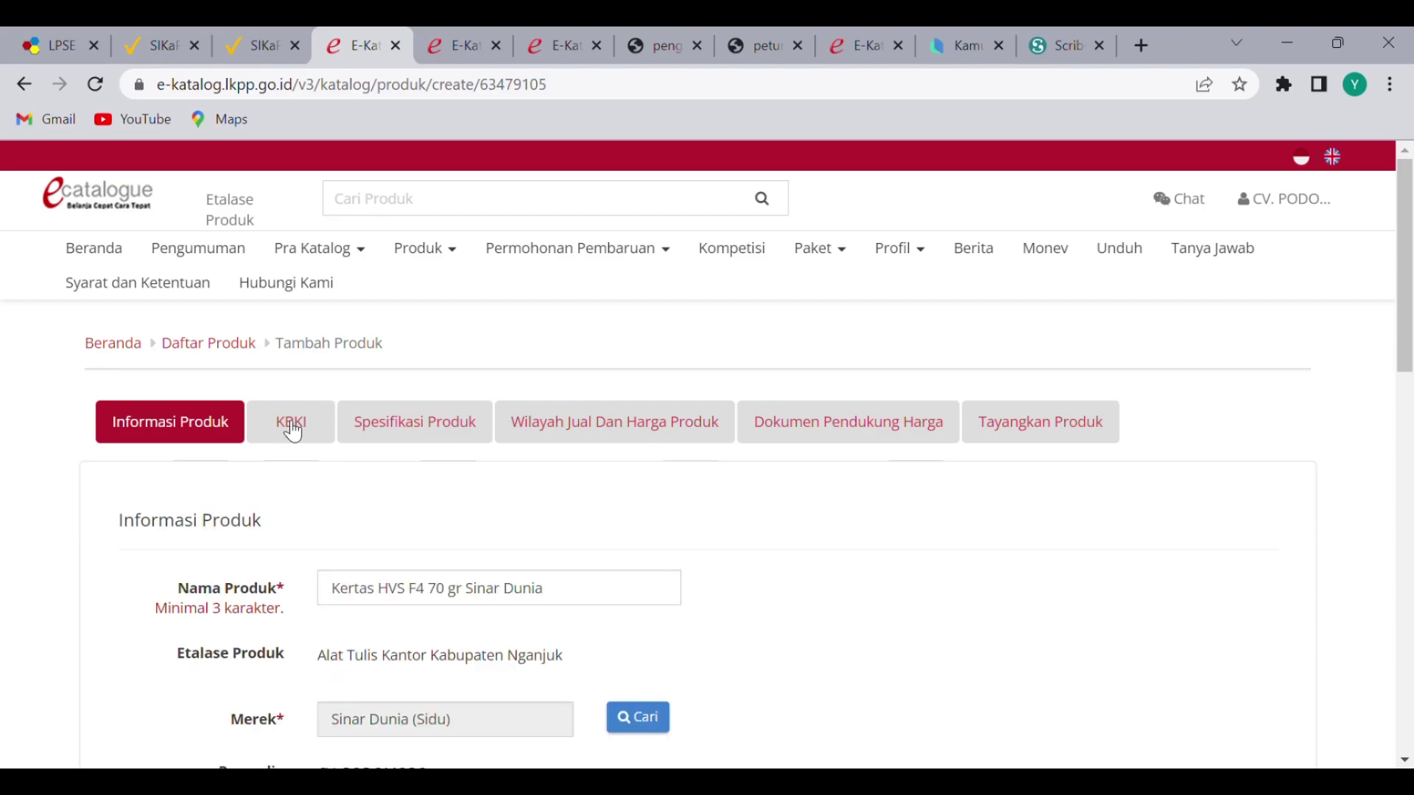
Open the KBKI section and review the Kode KBKI field and code table
click(292, 431)
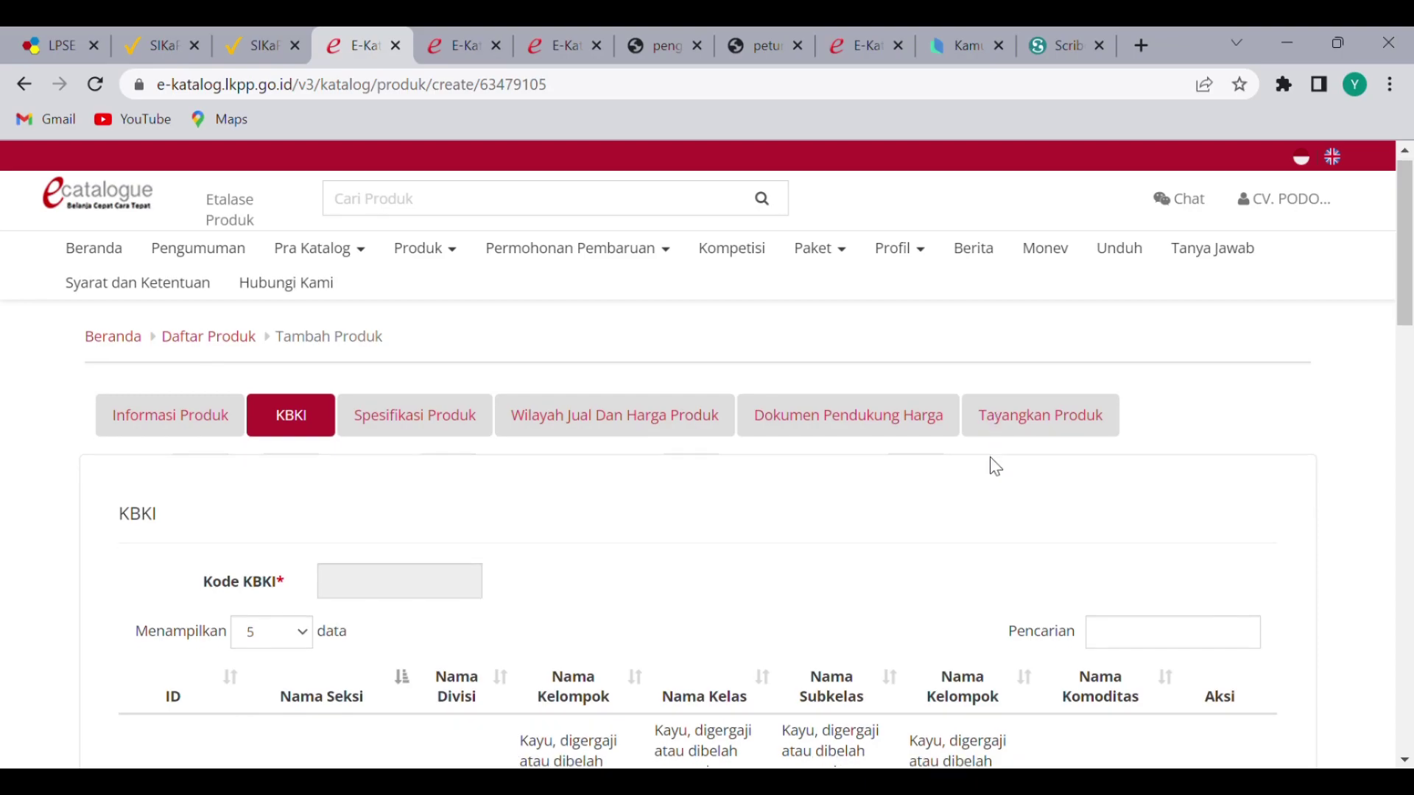
scroll(990, 460, down, 5)
scroll(1002, 482, up, 6)
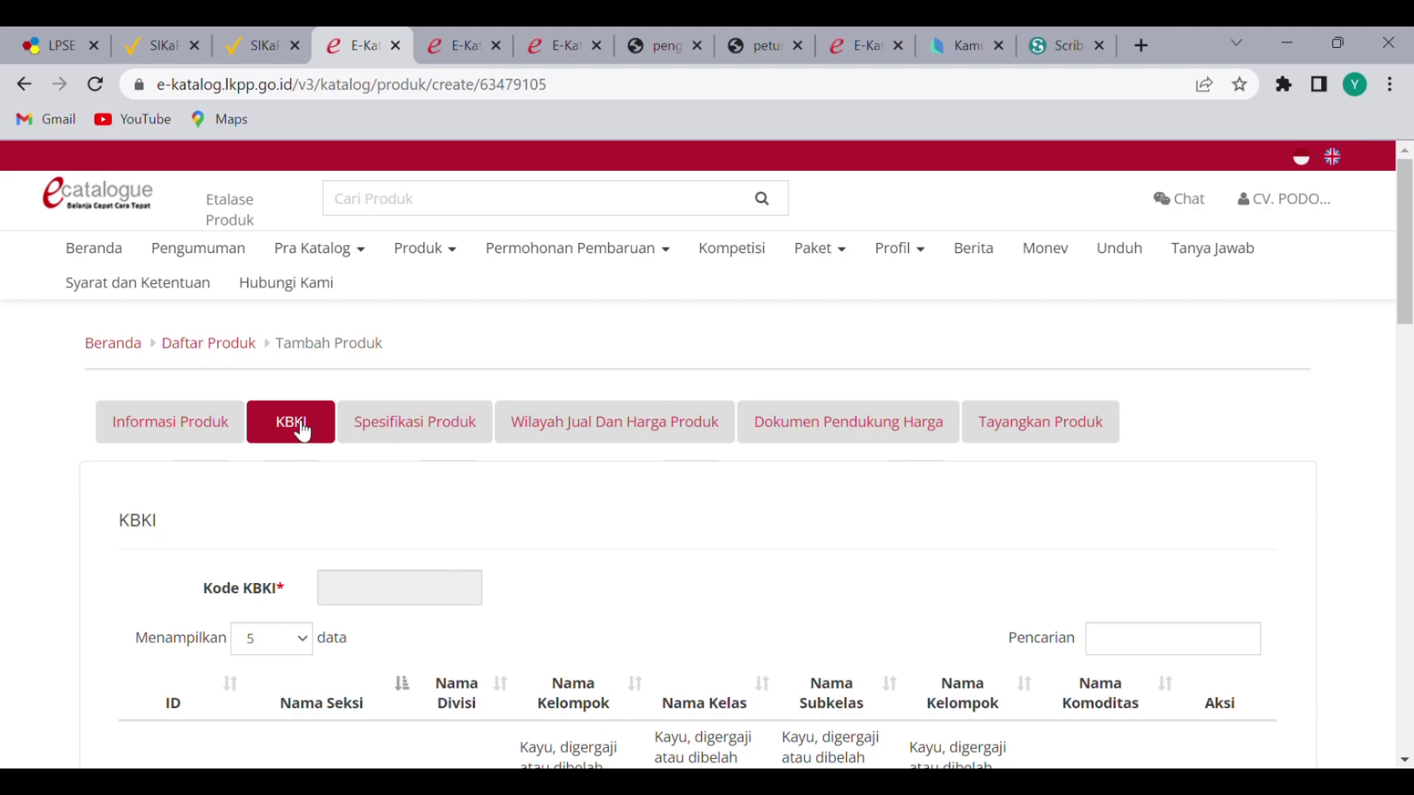
scroll(1075, 545, down, 2)
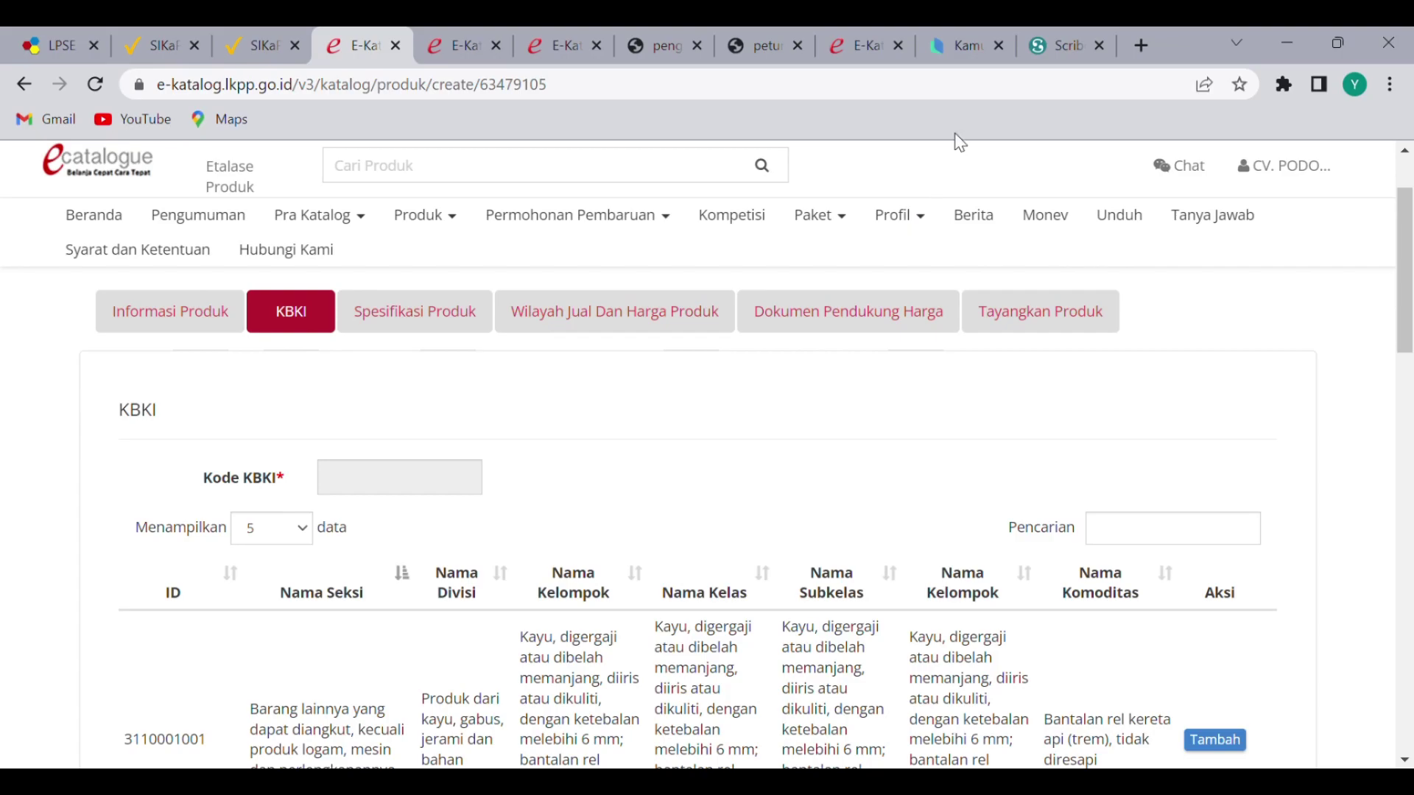
click(965, 39)
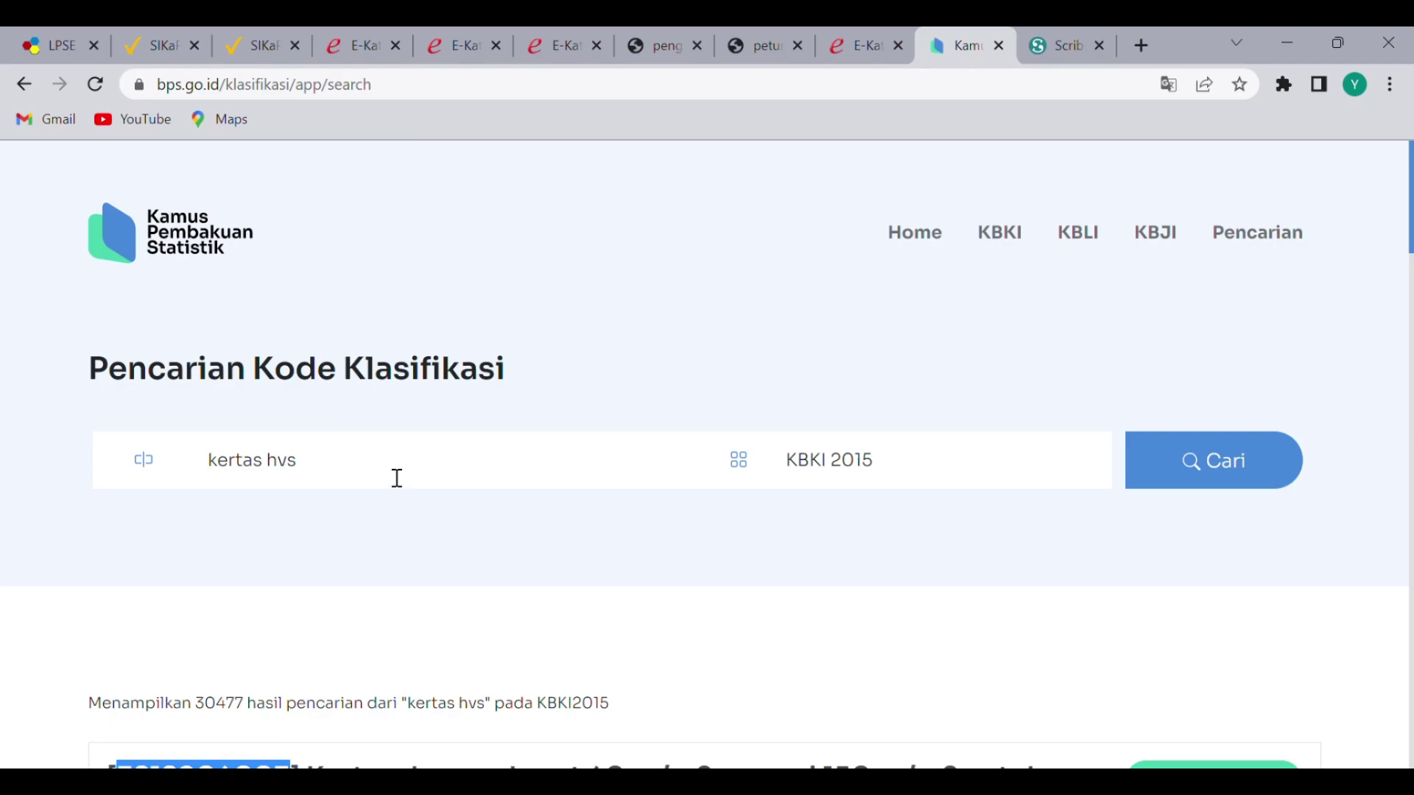
click(913, 465)
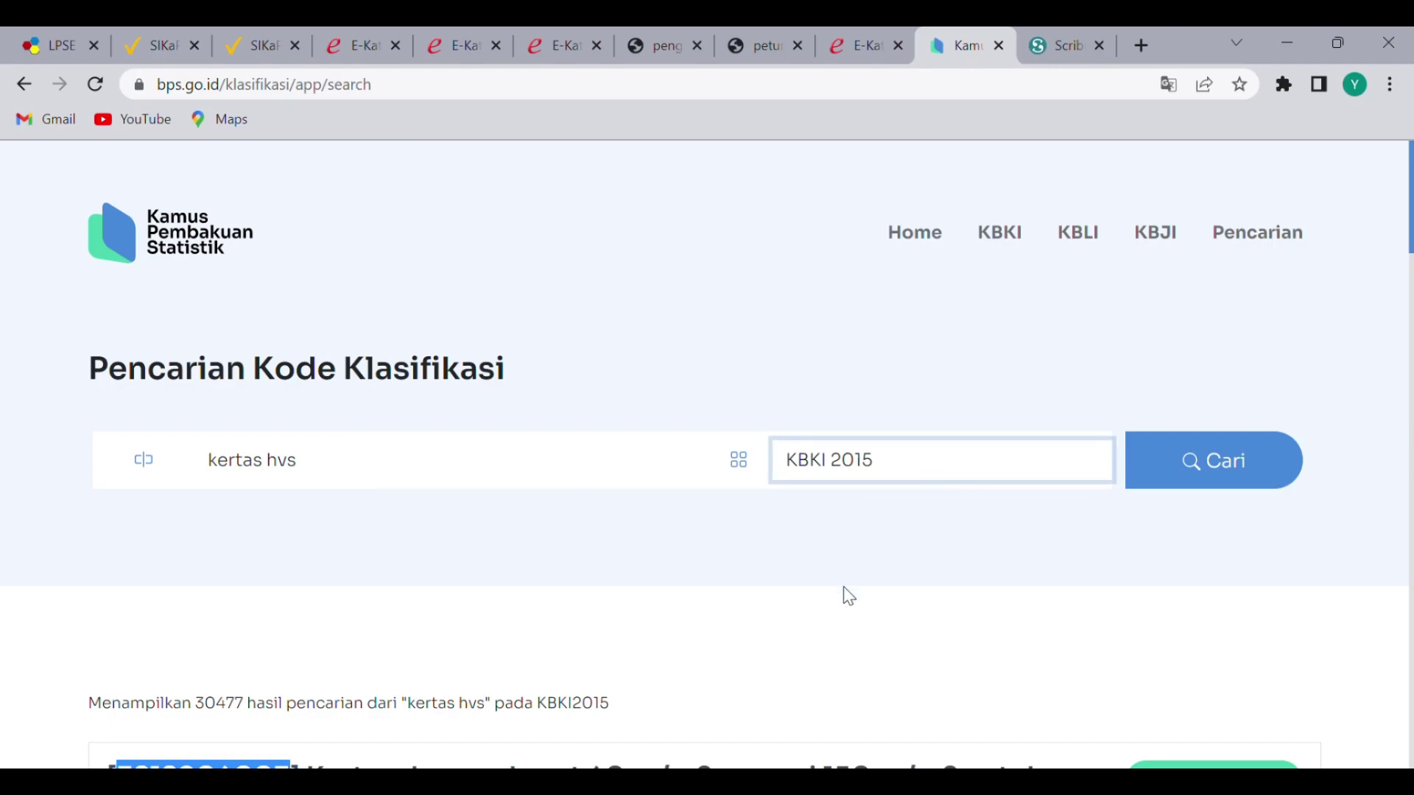
click(1252, 462)
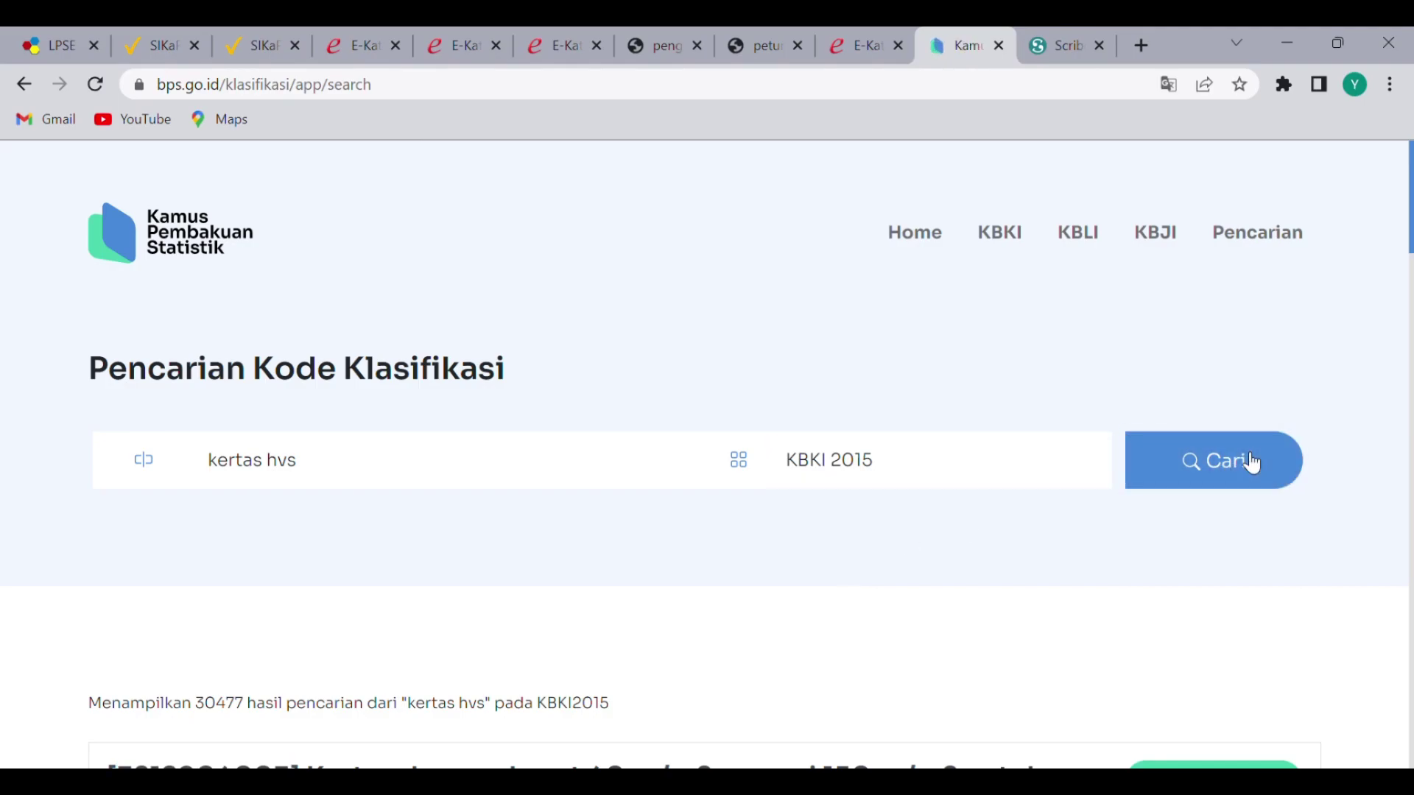
scroll(1252, 462, down, 6)
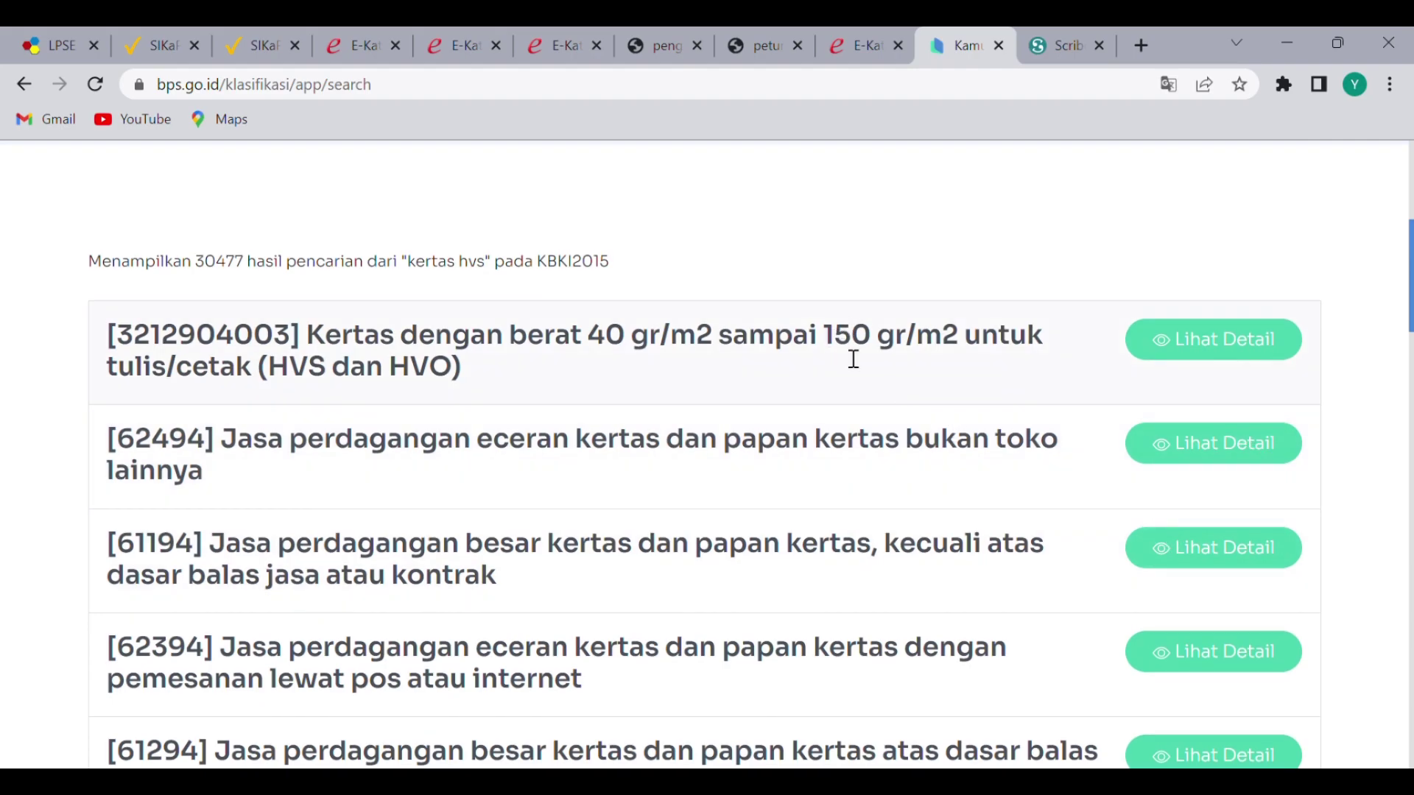
scroll(919, 452, down, 2)
scroll(919, 453, down, 2)
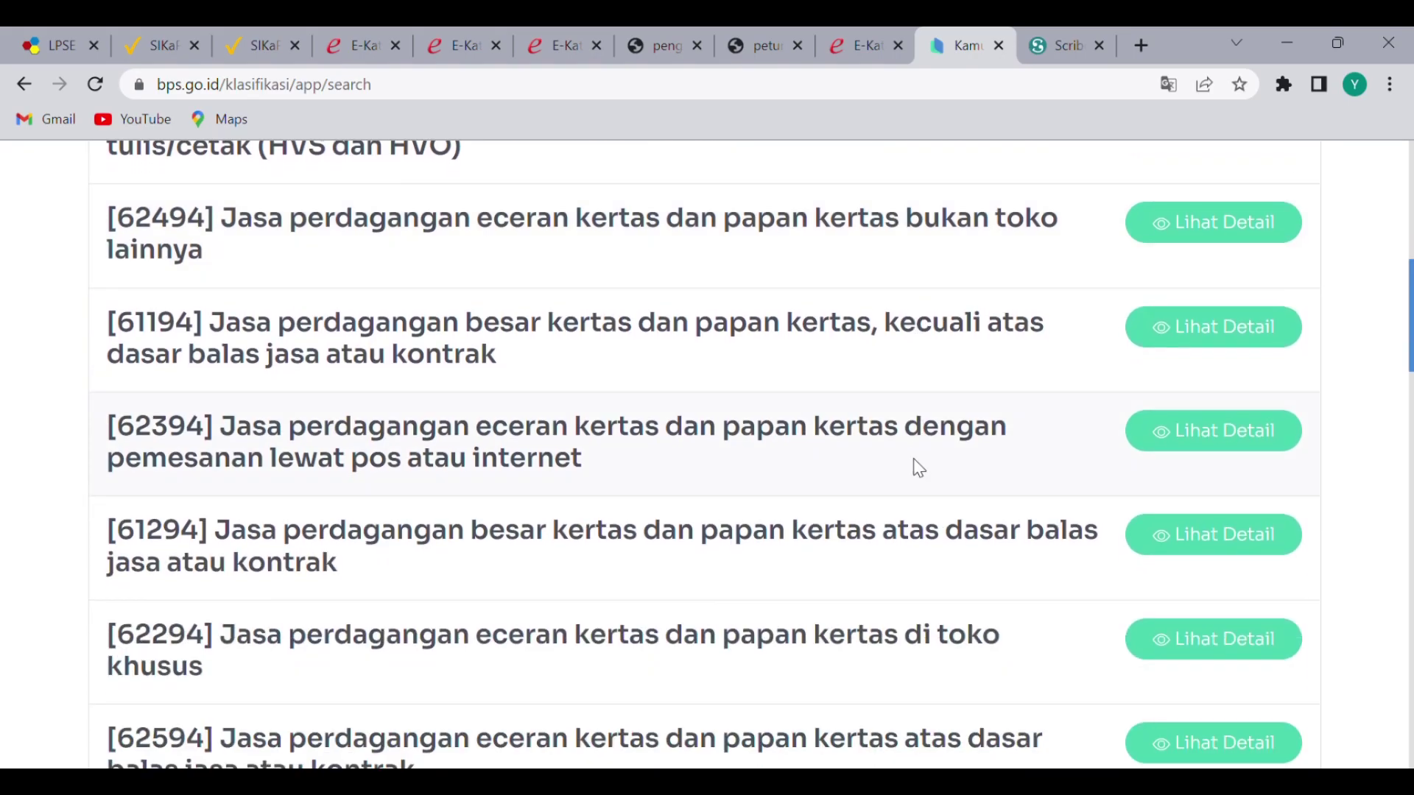
scroll(913, 465, down, 10)
scroll(912, 465, up, 10)
scroll(910, 466, up, 5)
scroll(846, 460, down, 1)
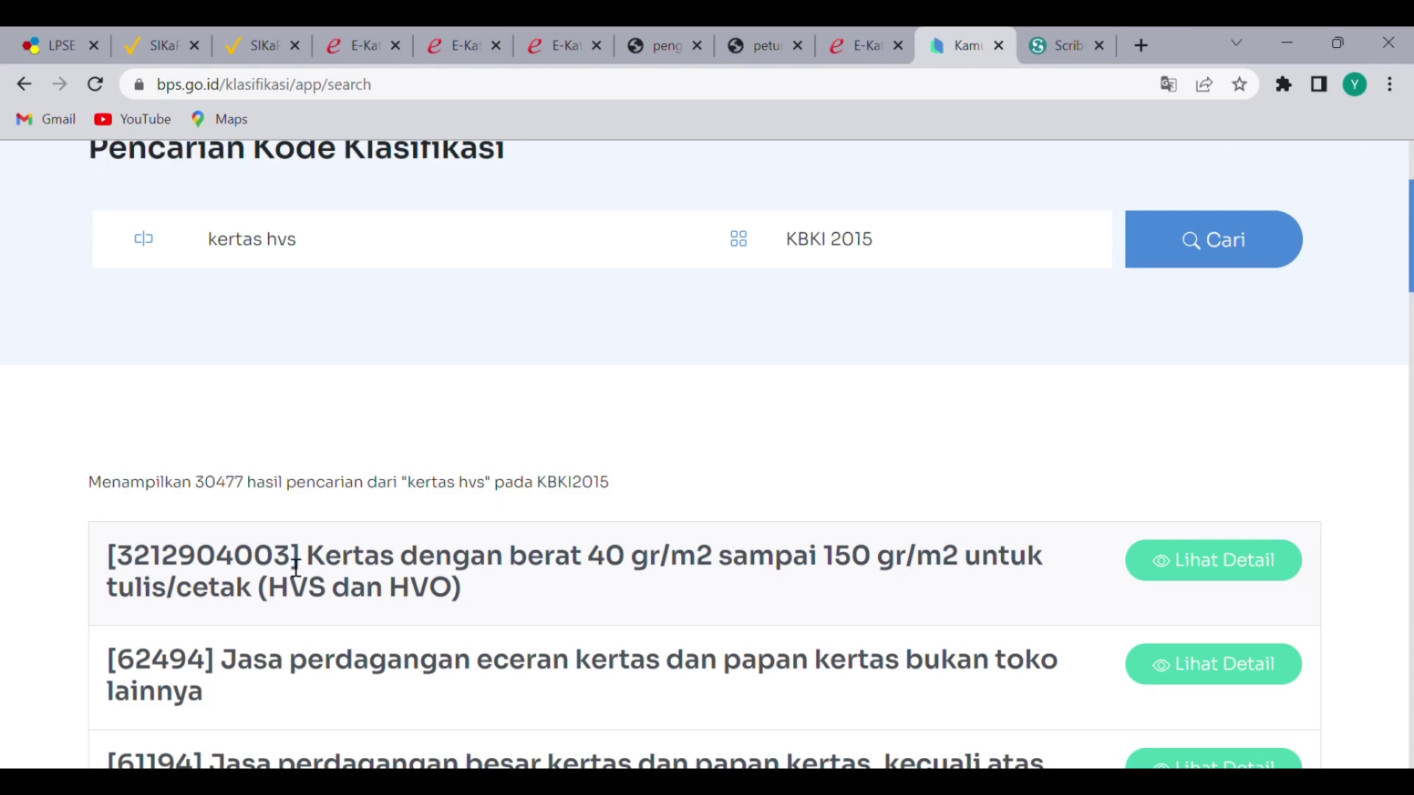
drag(292, 558, 126, 558)
key(ctrl+c)
click(358, 46)
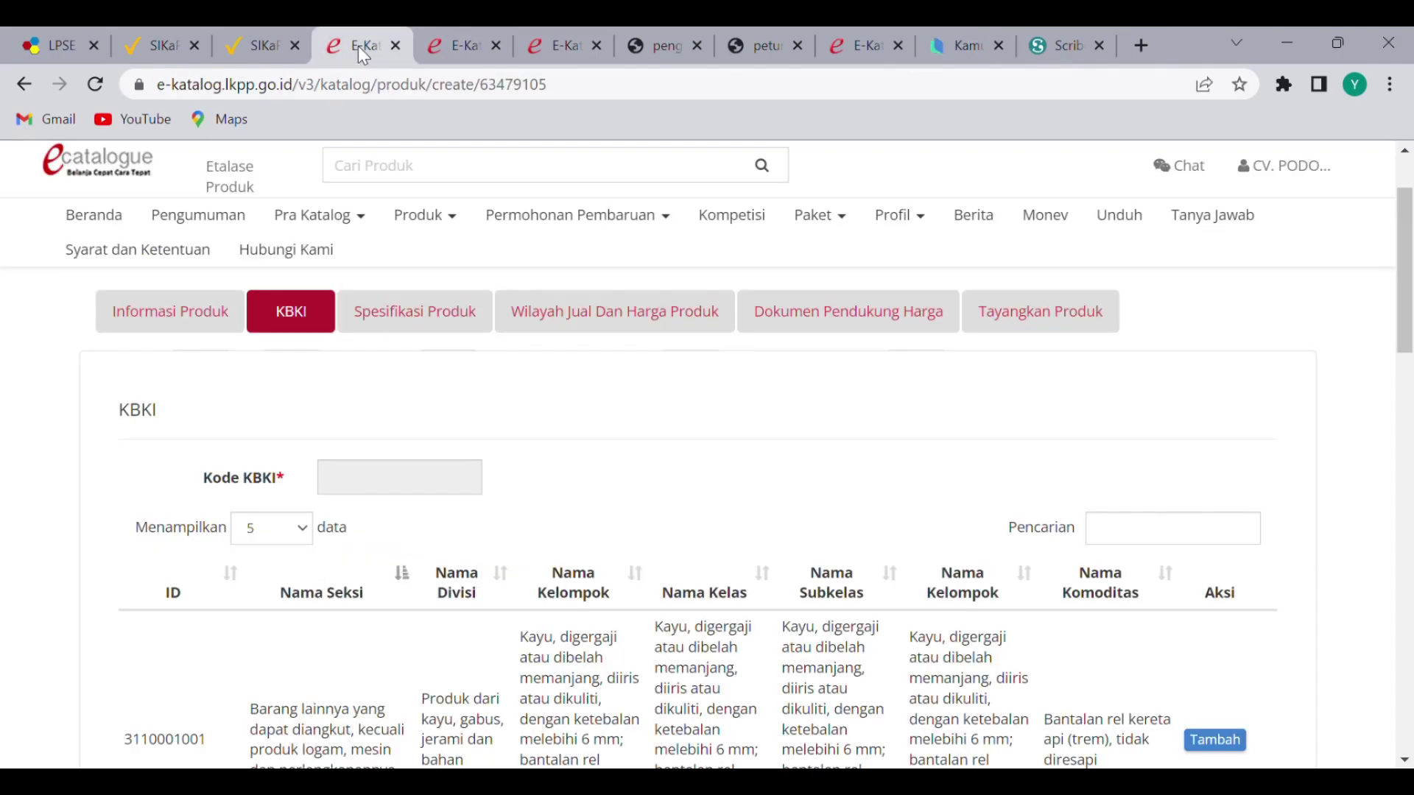
click(1126, 541)
key(ctrl+v)
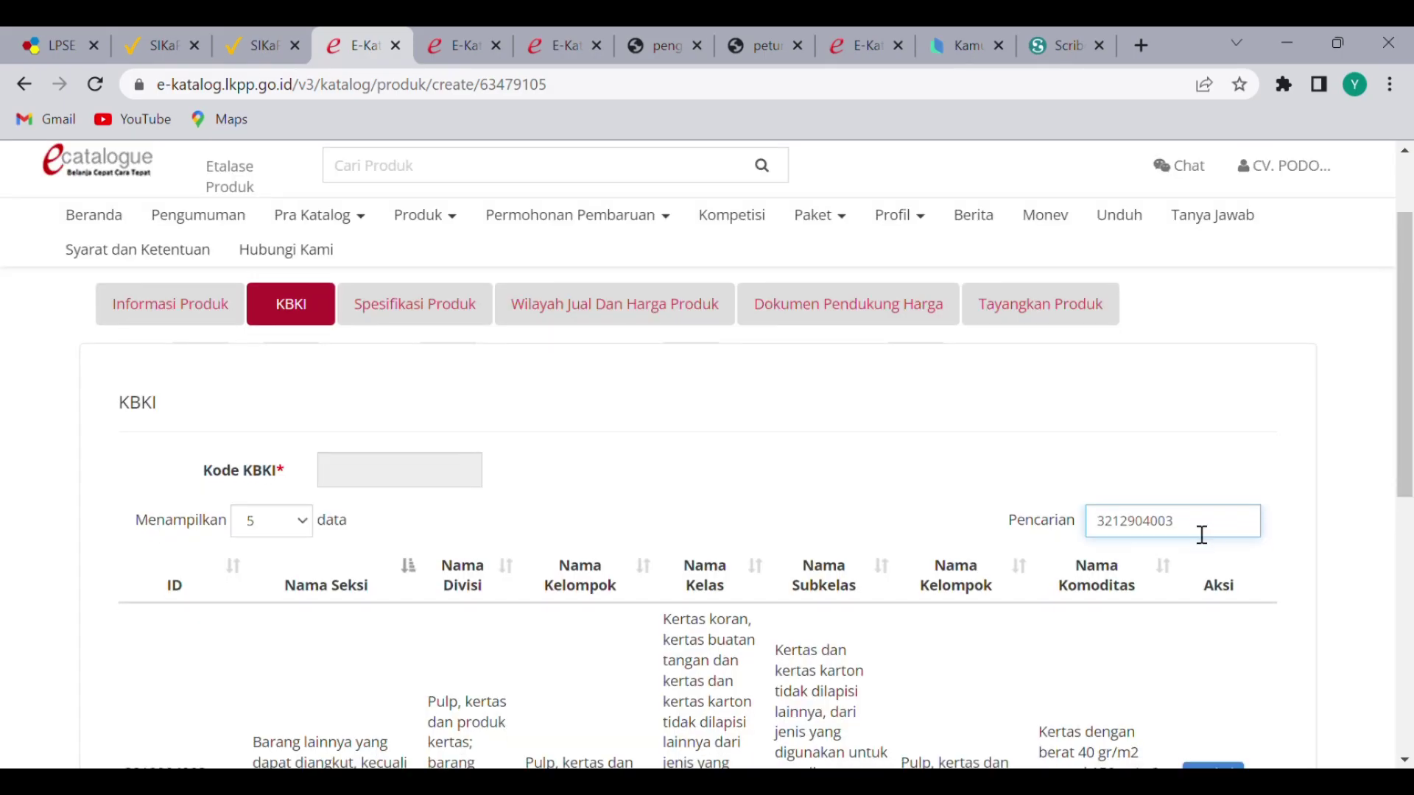
scroll(1201, 534, down, 4)
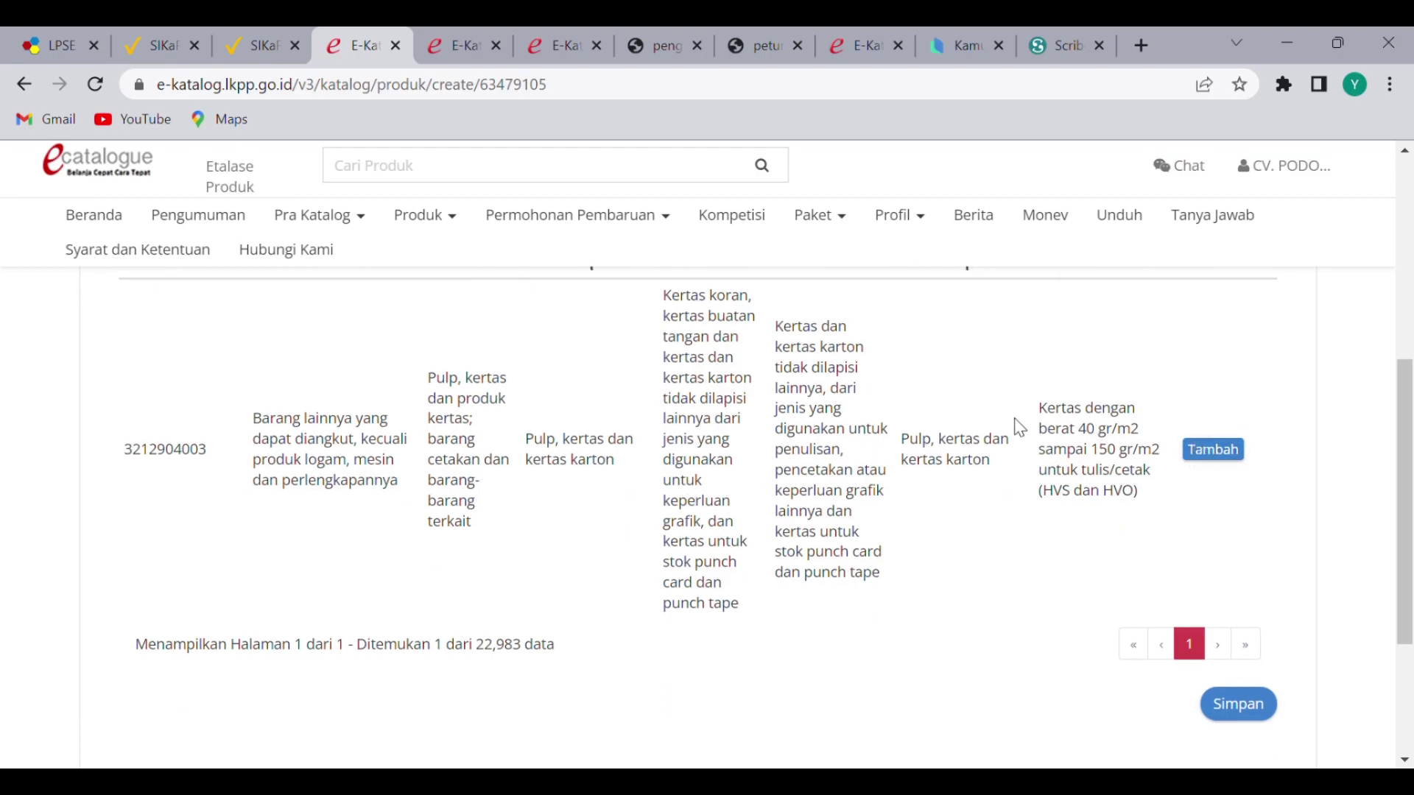
click(1222, 457)
click(1242, 703)
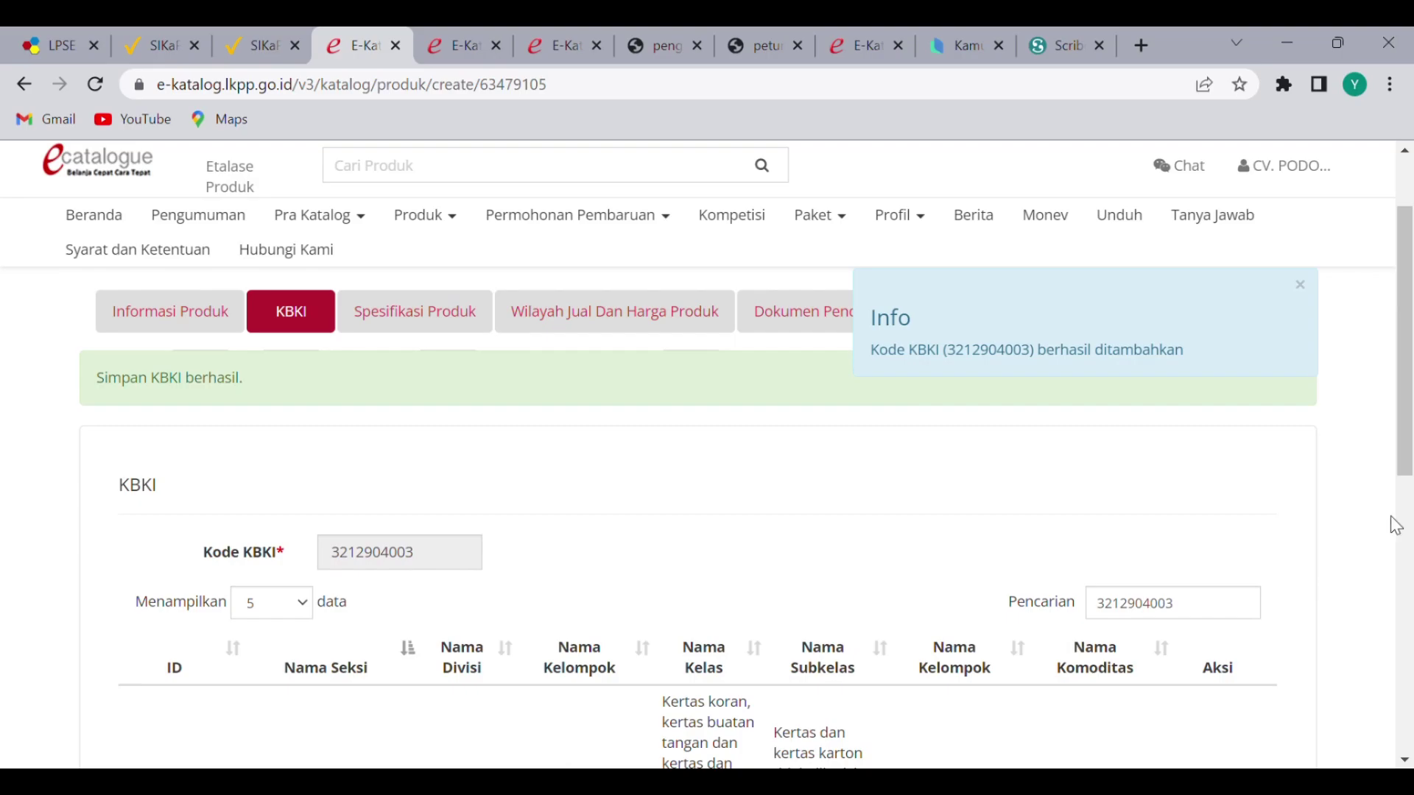
On Spesifikasi Produk, search categories for 'ker' and pick Kertas Copy dan Multifungsi
click(551, 324)
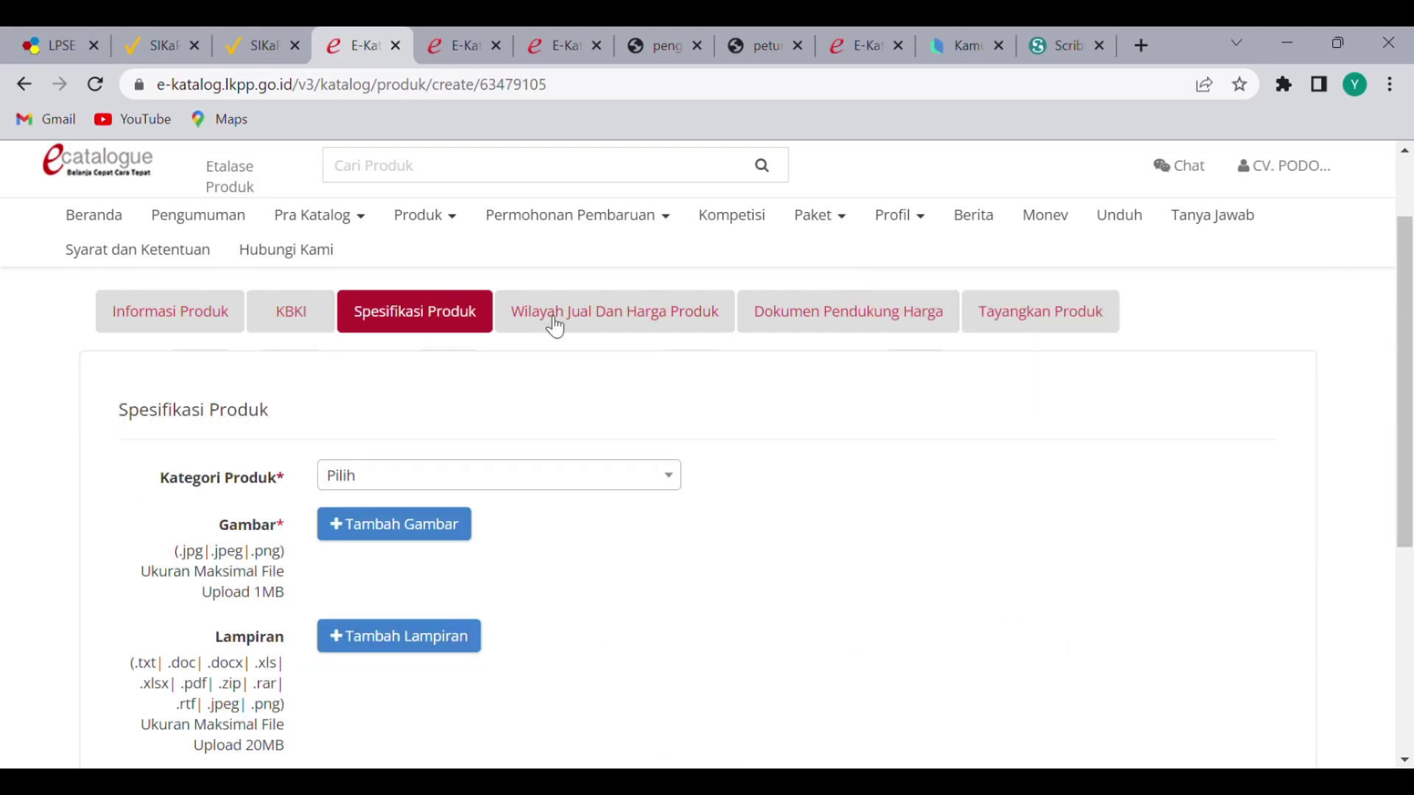
scroll(559, 511, down, 2)
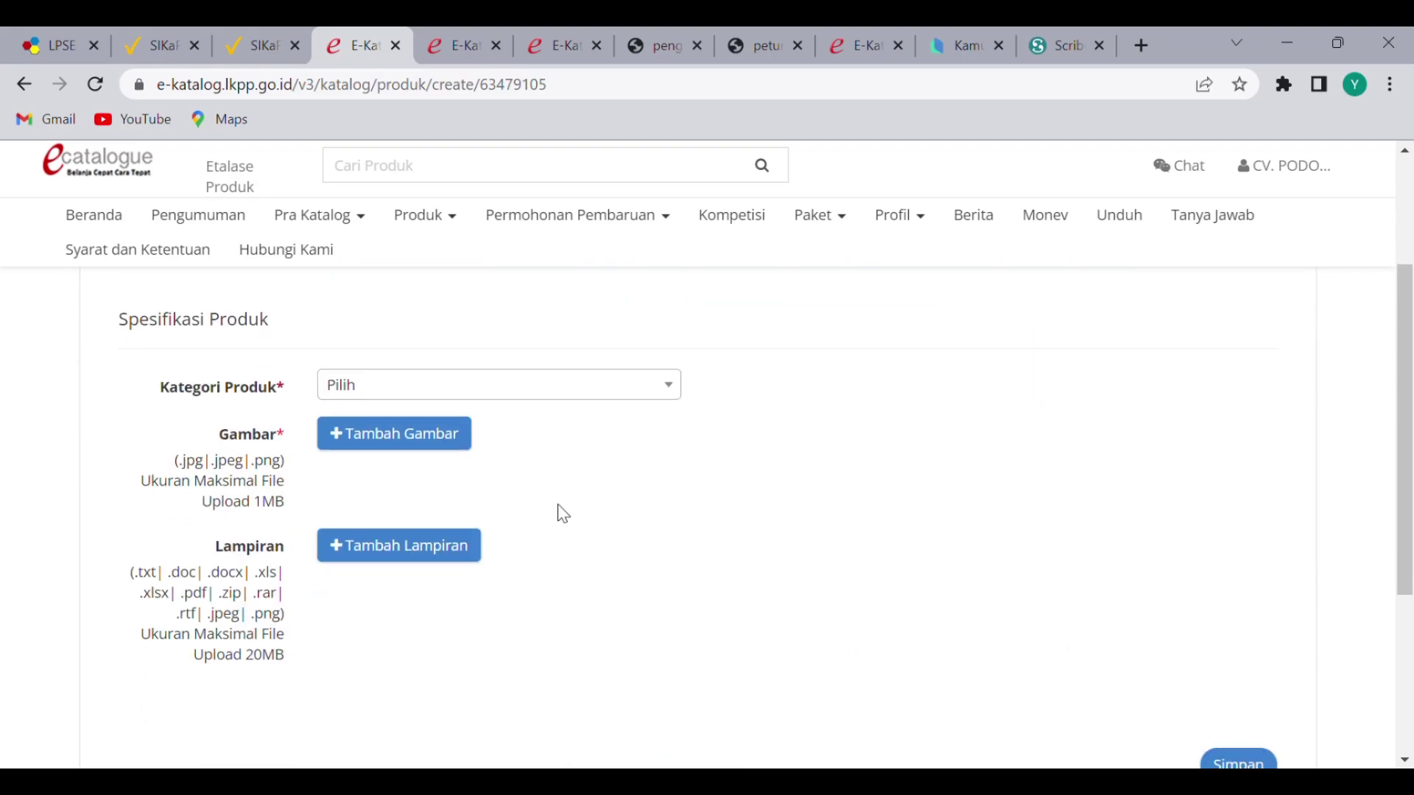
click(573, 382)
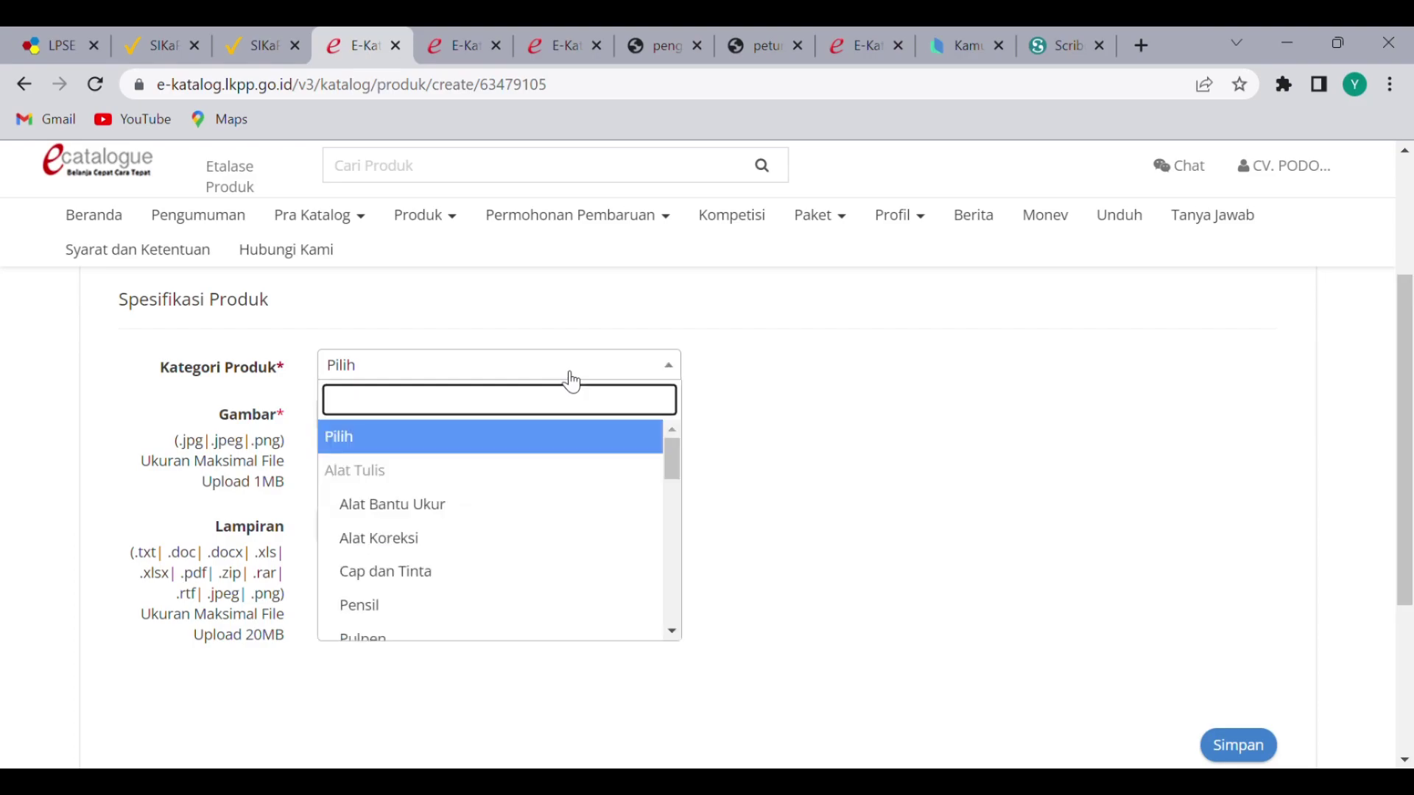
scroll(549, 489, down, 3)
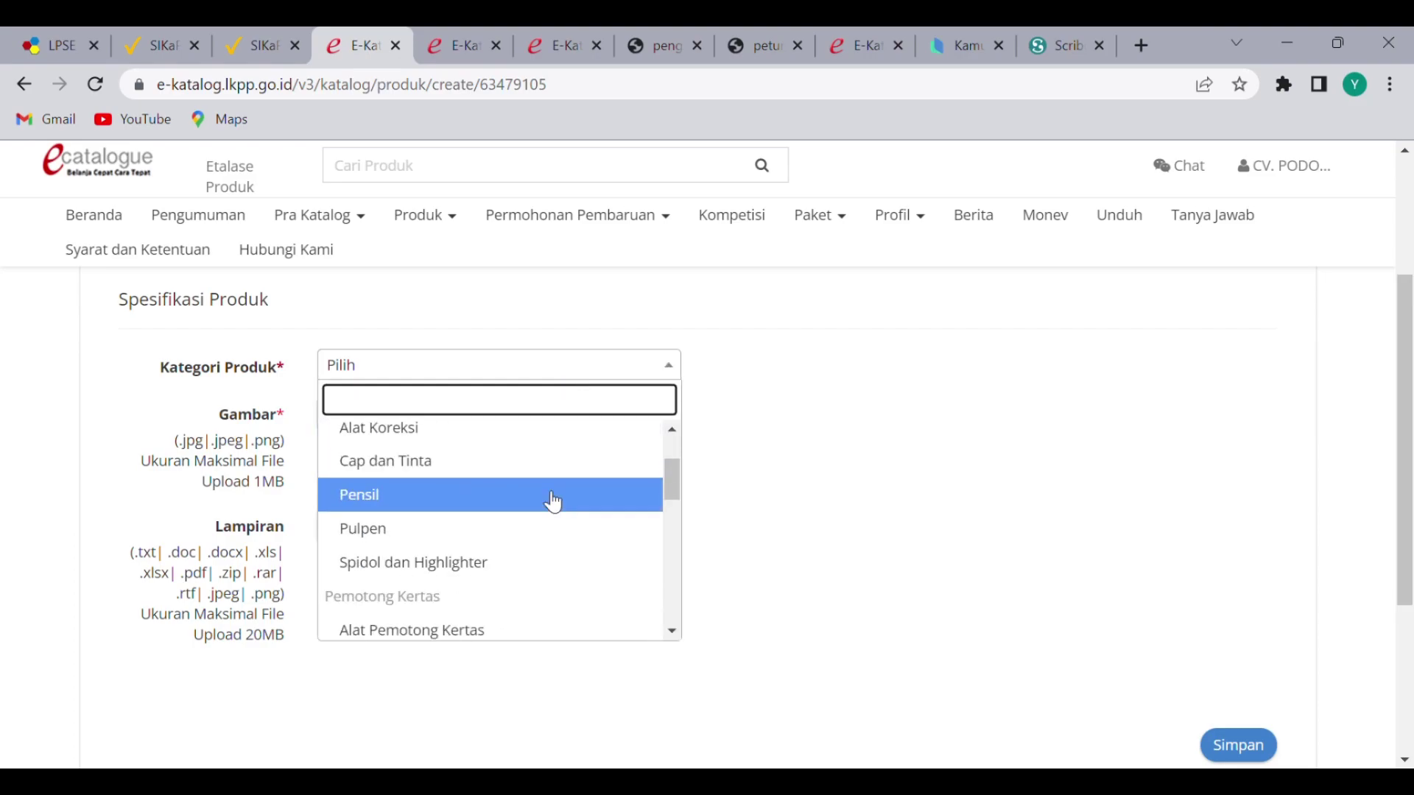
scroll(546, 499, down, 3)
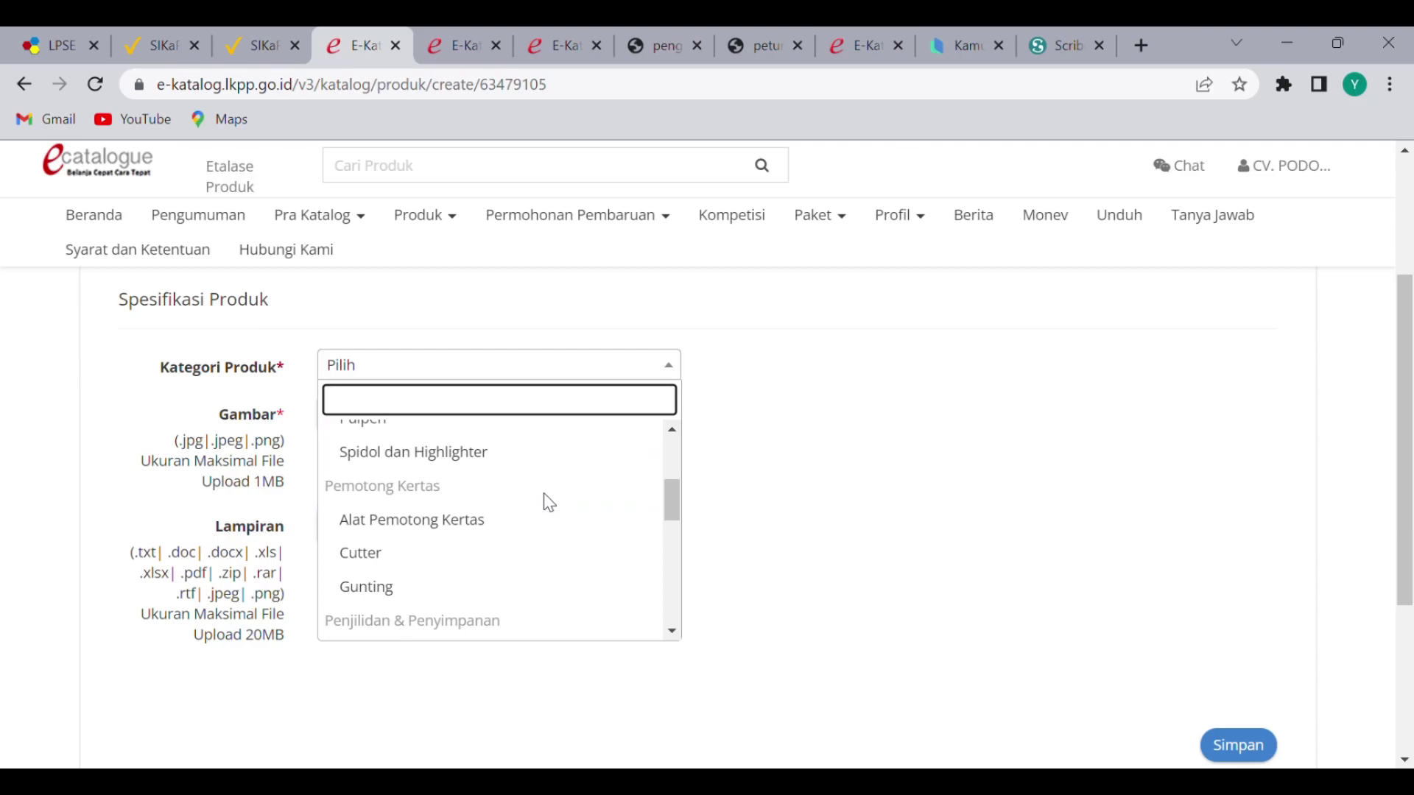
drag(673, 486, 657, 430)
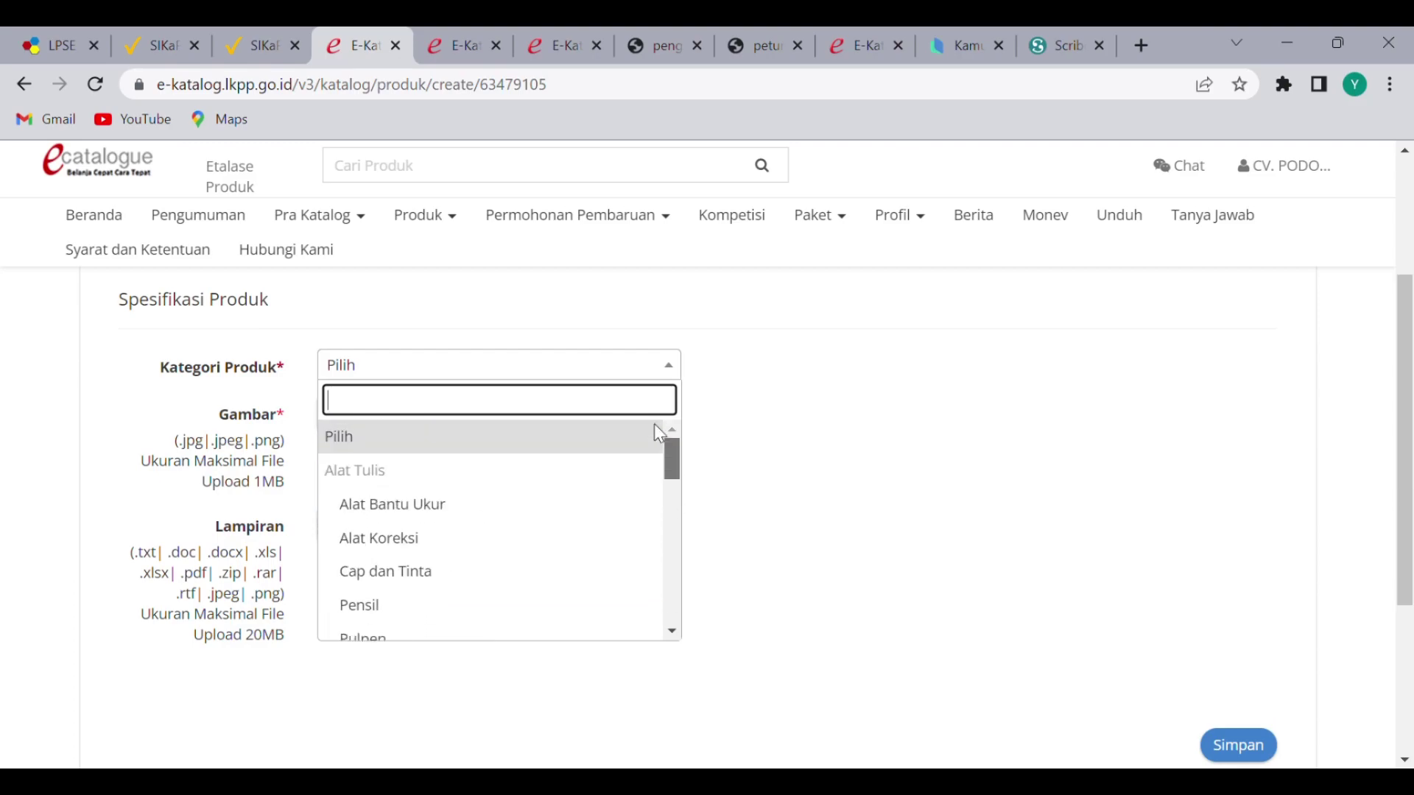
text(ker)
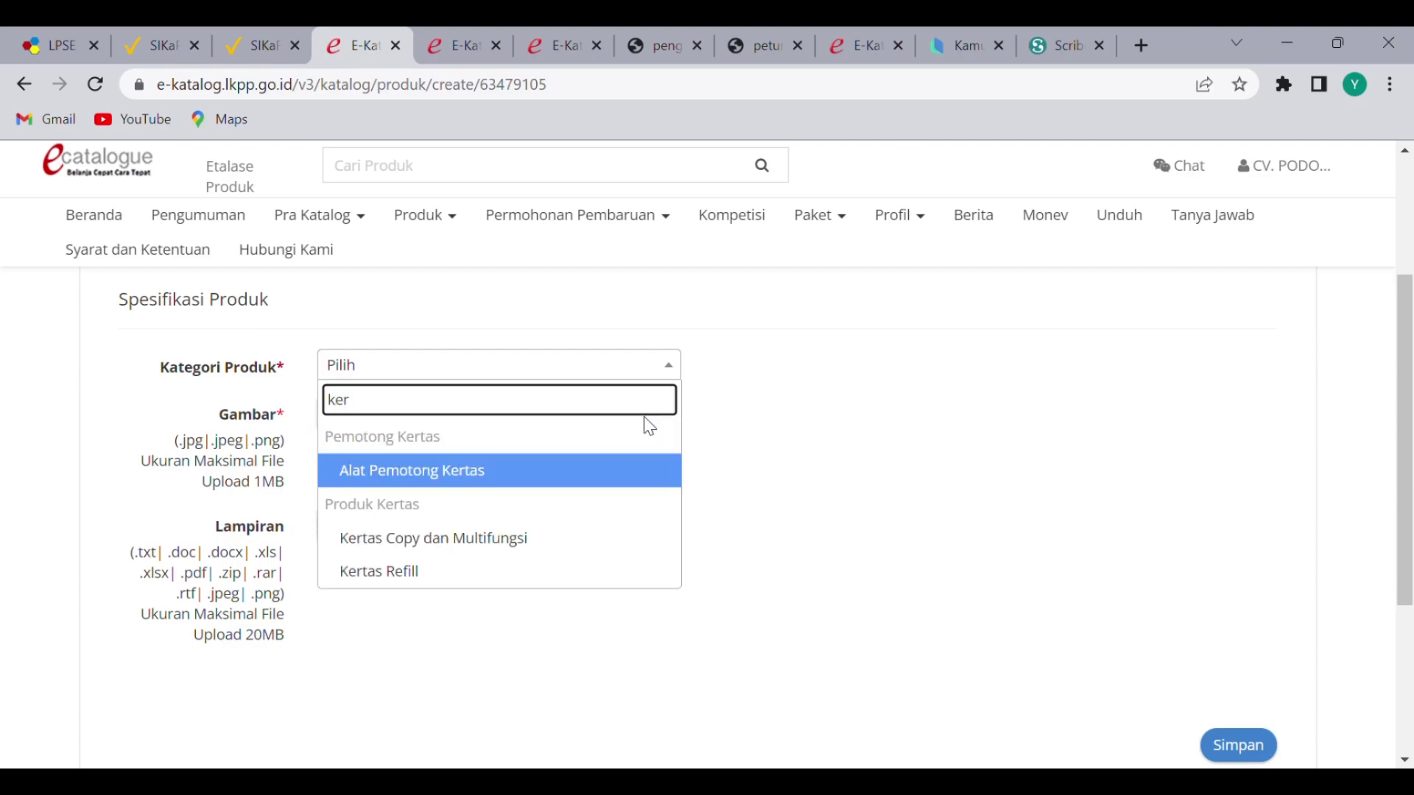
click(548, 546)
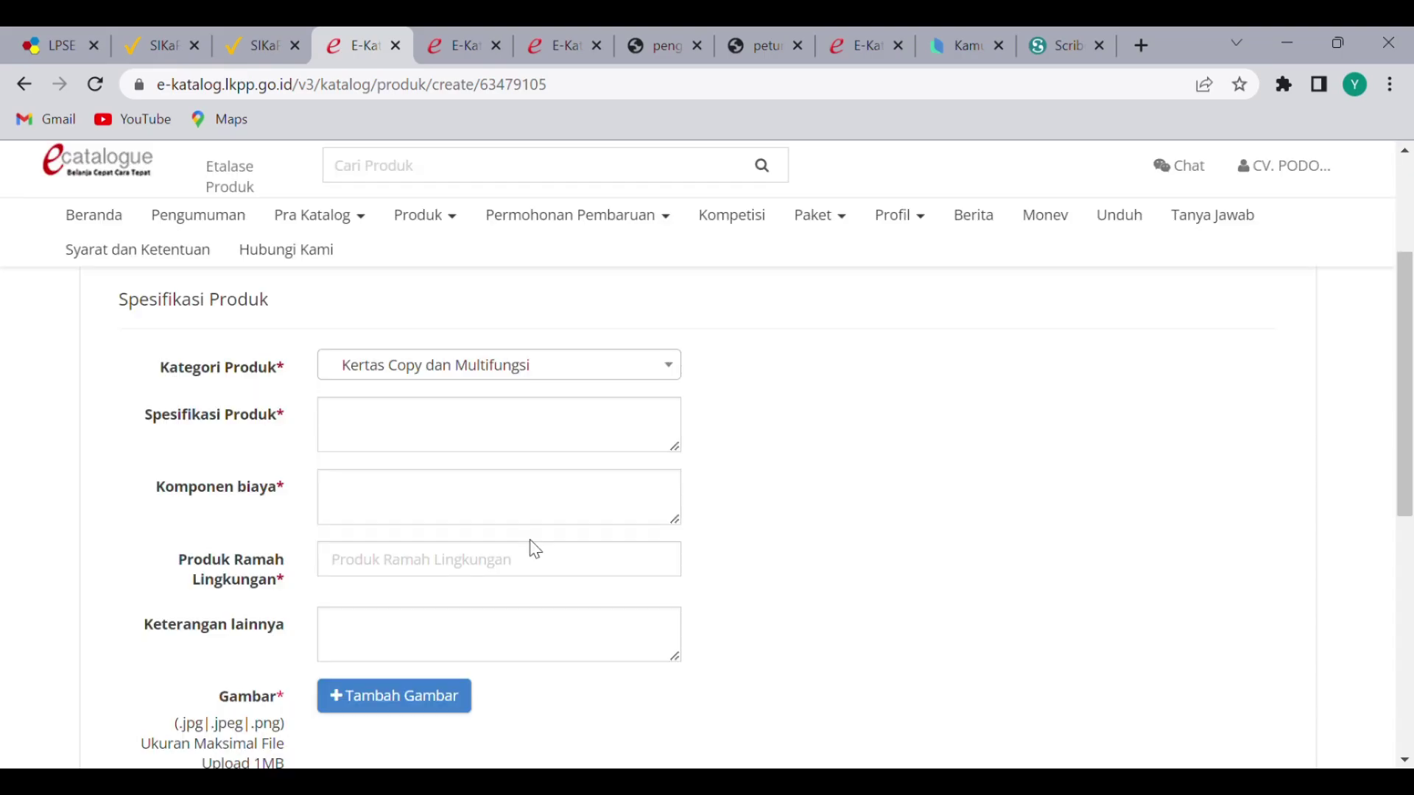
Enter 'Kertas HVS 70 gr F4 Sinar dunia' in the Spesifikasi Produk field
click(480, 424)
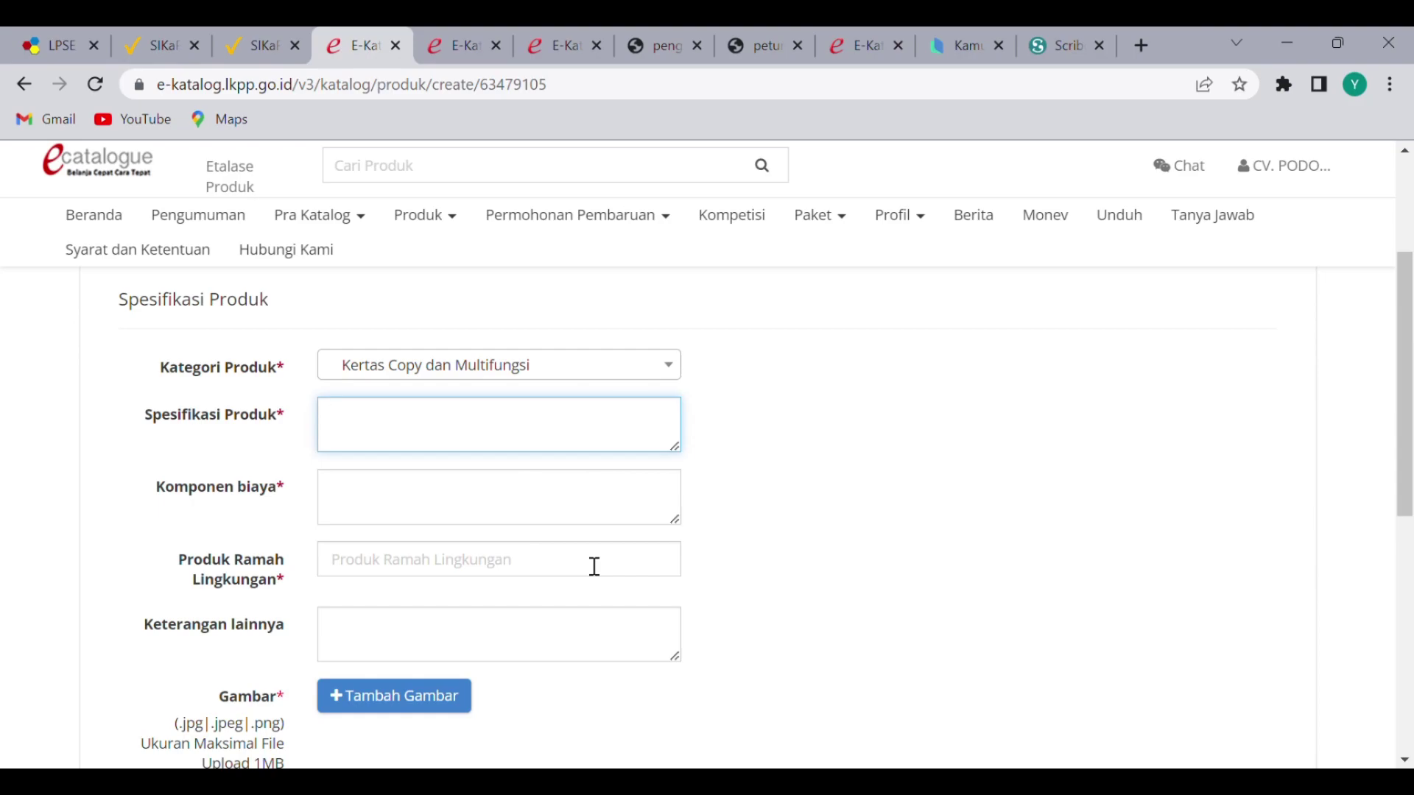
text(Kertas )
text(HVS)
text( 70g)
key(BackSpace)
text(gr)
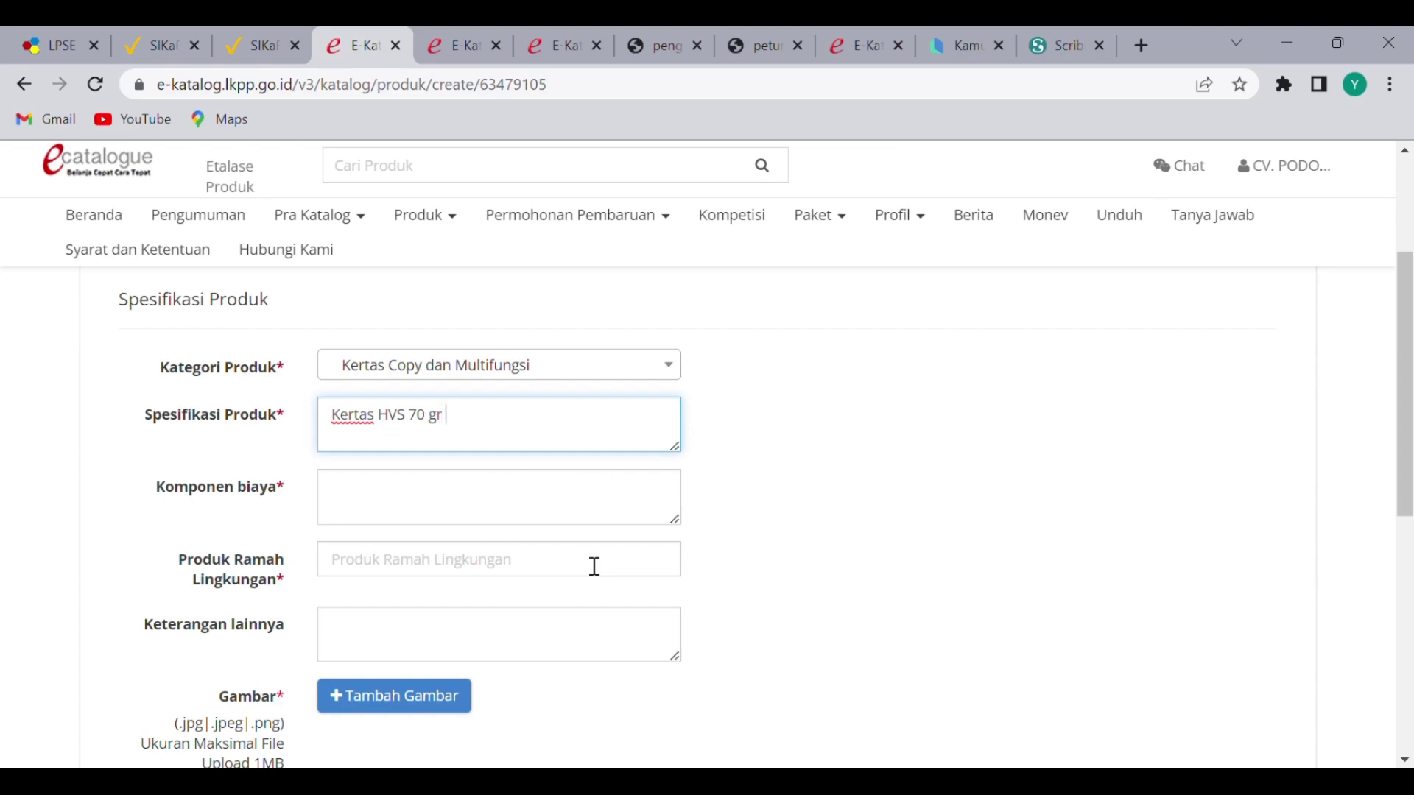
text( F4 Sinar dunia)
click(508, 496)
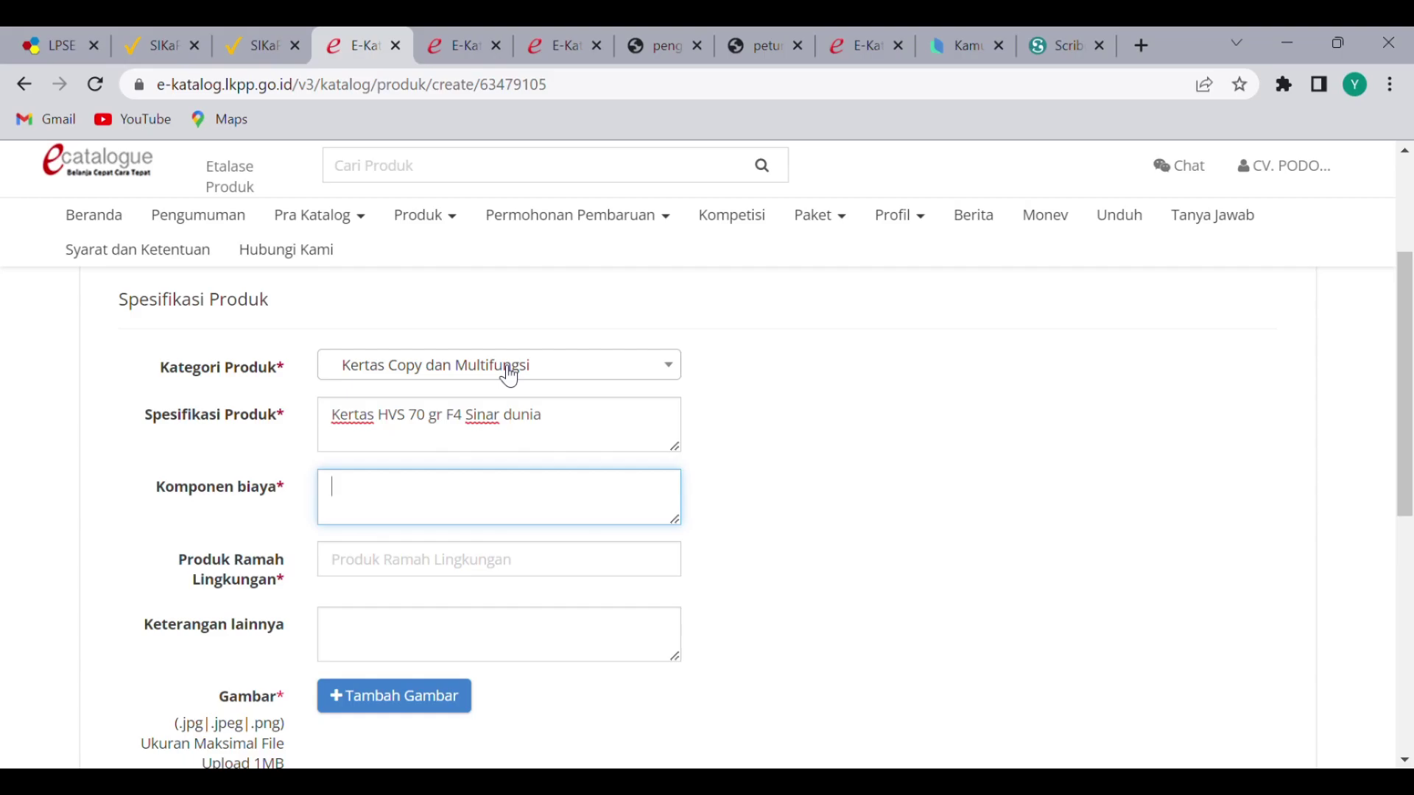
Check the filling-instructions PDF, then write 'Harga sudah termasuk pajak ongkir dalam kota' in Komponen biaya
click(748, 33)
scroll(961, 604, down, 10)
scroll(960, 603, down, 5)
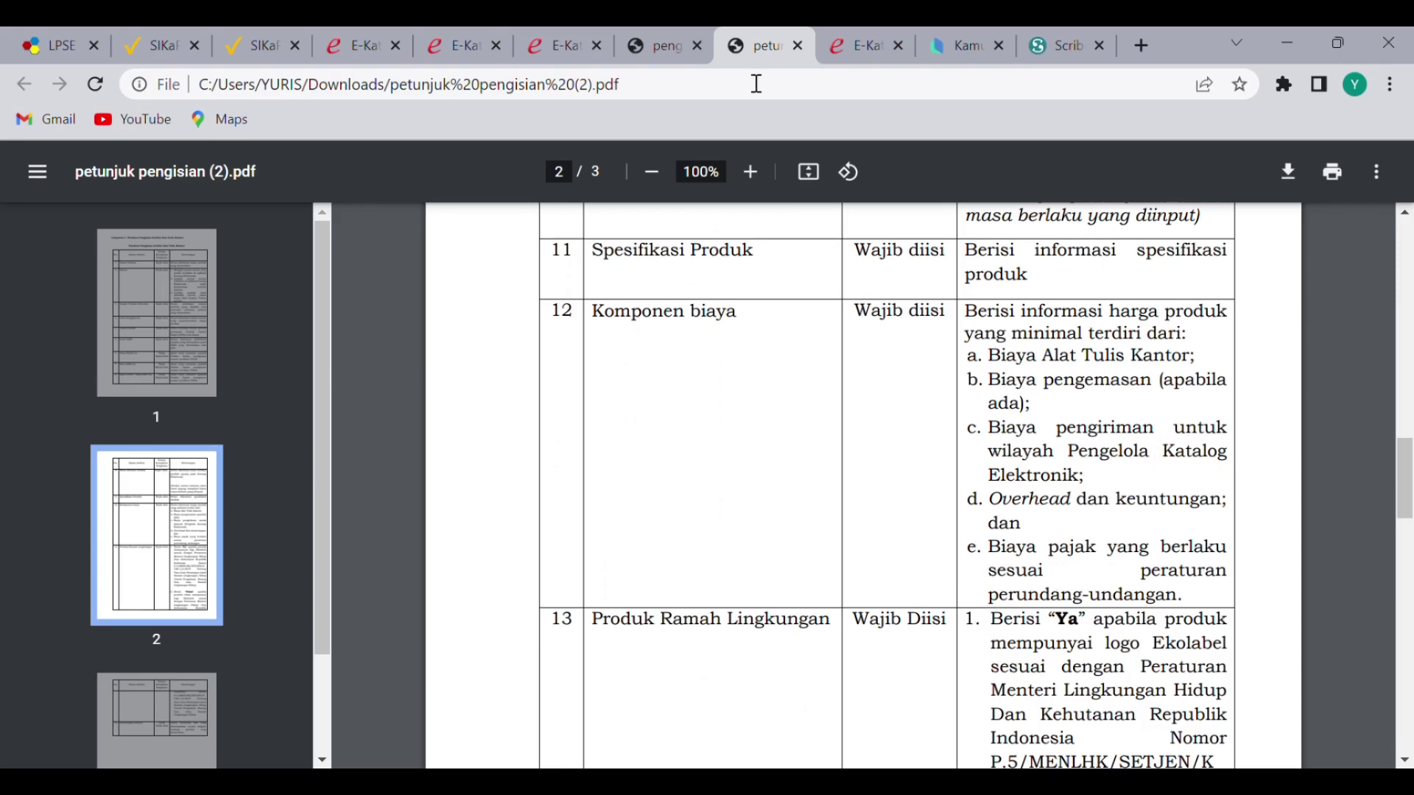
click(374, 45)
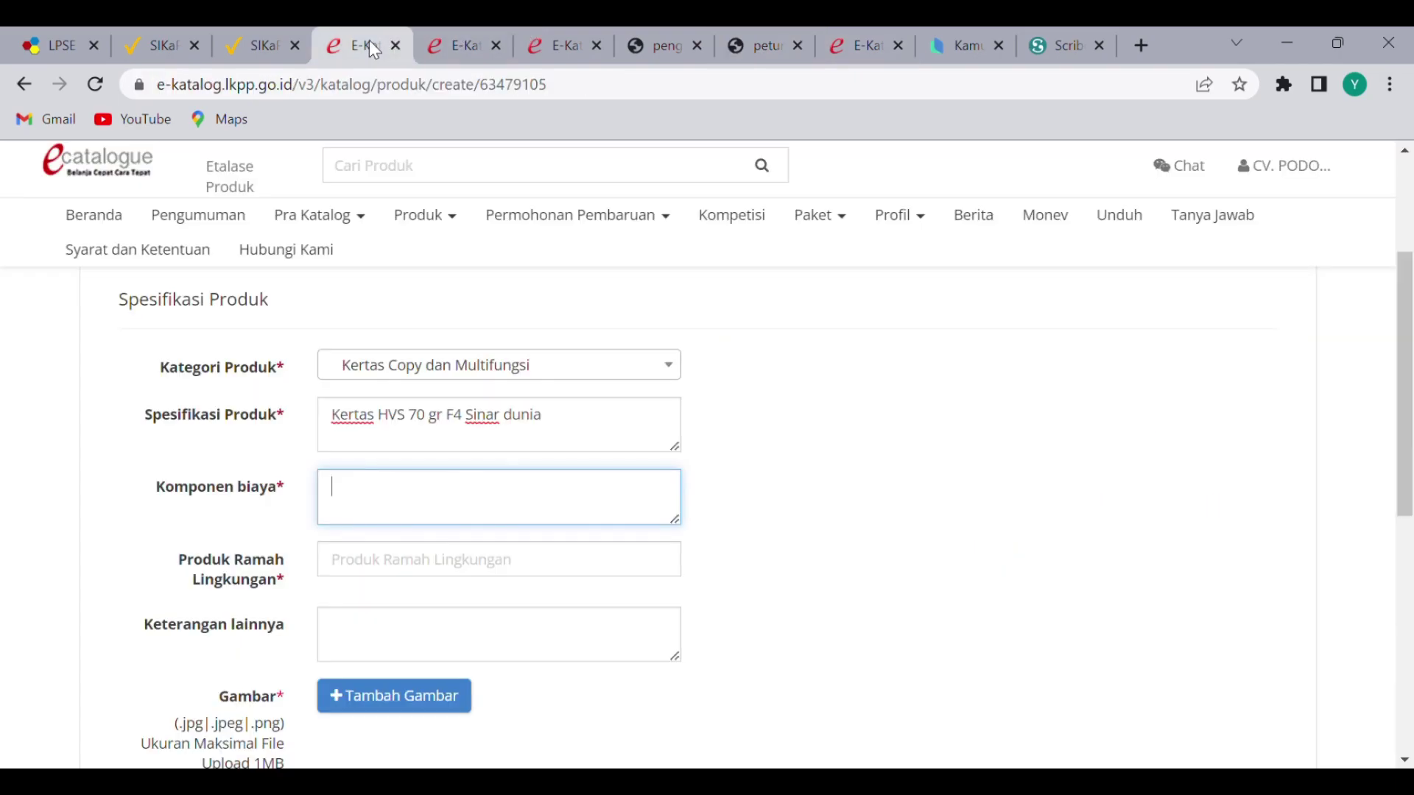
text(Harga sudah termasuk pahak)
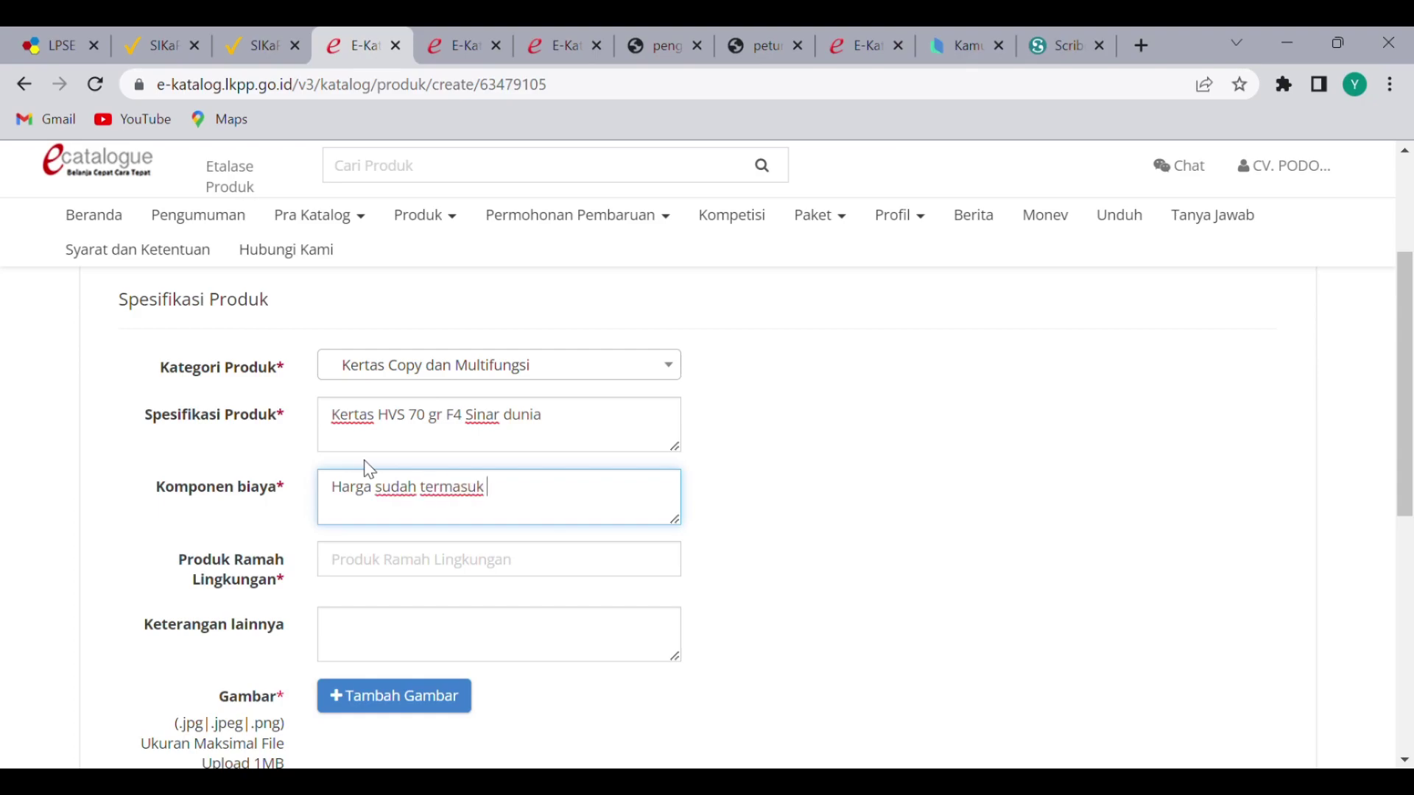
key(BackSpace)
key(BackSpace)
key(BackSpace)
text(jak)
text( keu)
text(n)
key(BackSpace)
key(BackSpace)
key(BackSpace)
key(BackSpace)
text(ongkir)
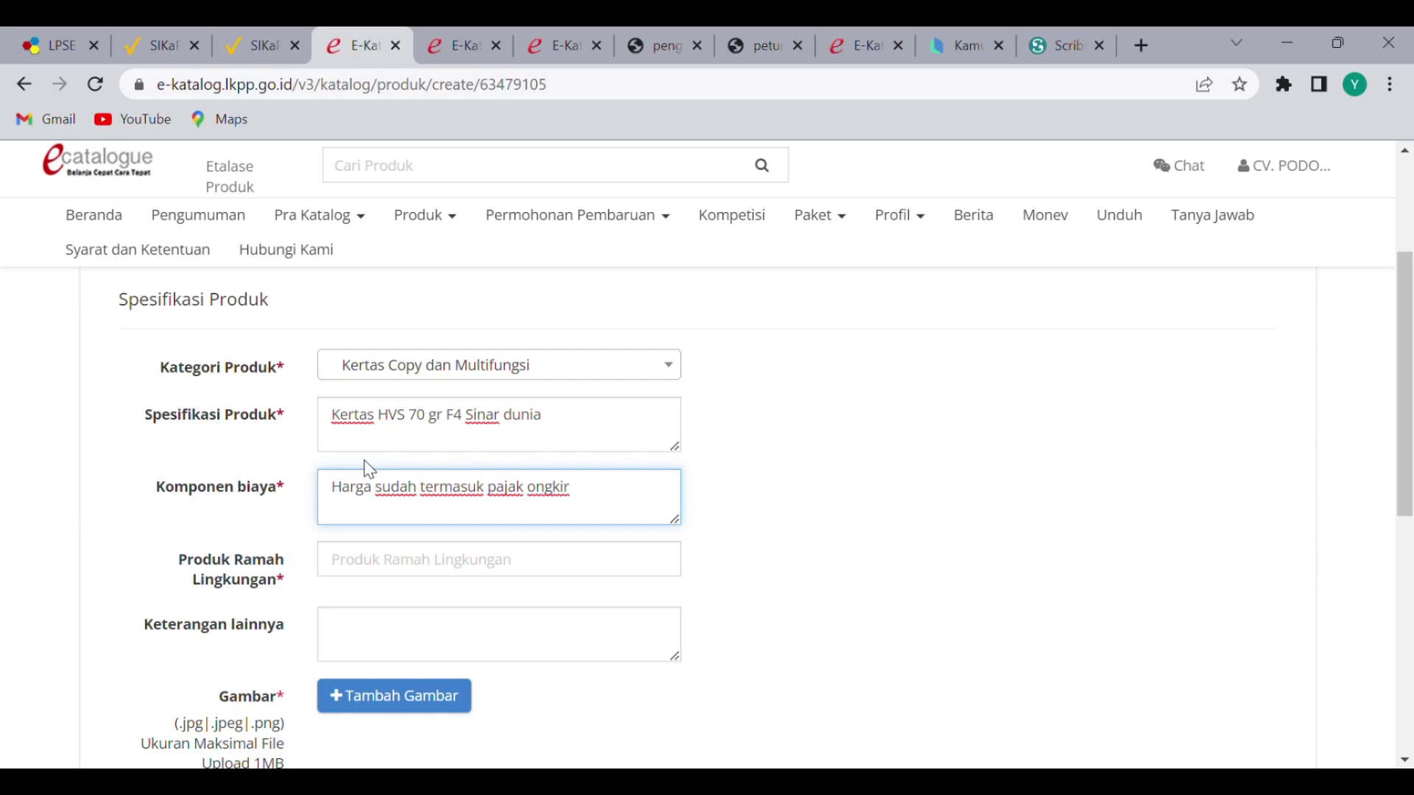
text( dalam kota)
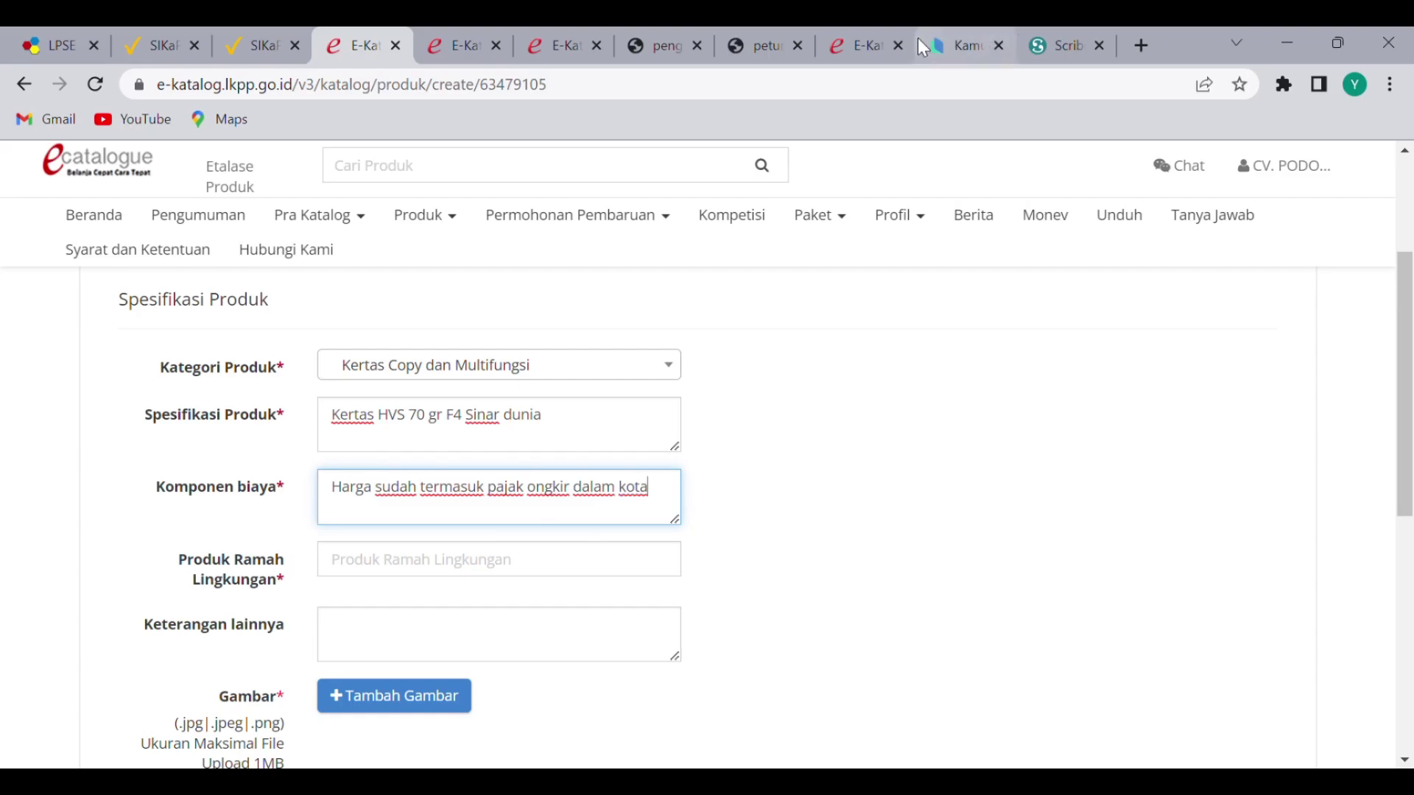
Recheck the KBKI and PDF reference tabs, then append 'dan biaya pengemasan' to Komponen biaya
click(867, 38)
click(943, 37)
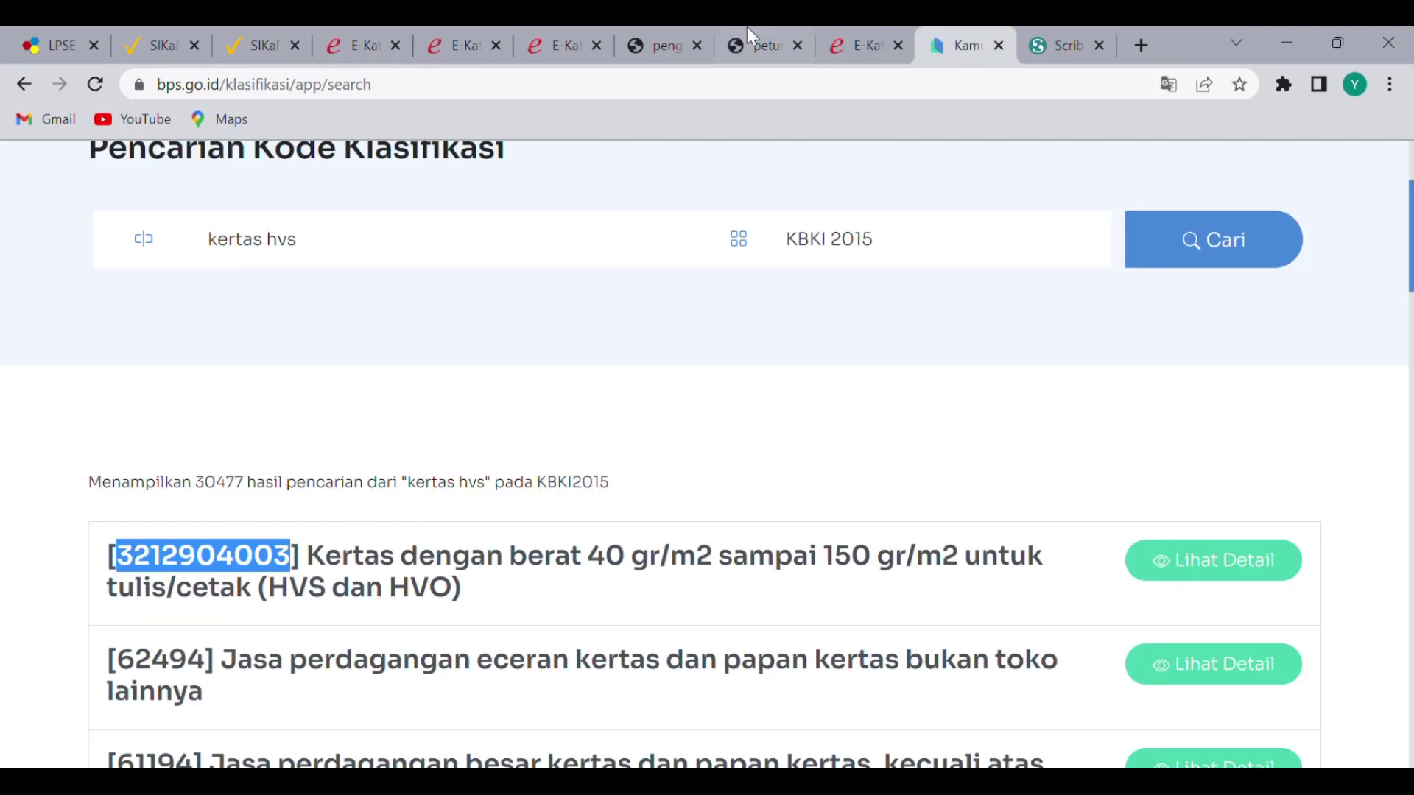
click(740, 38)
click(665, 34)
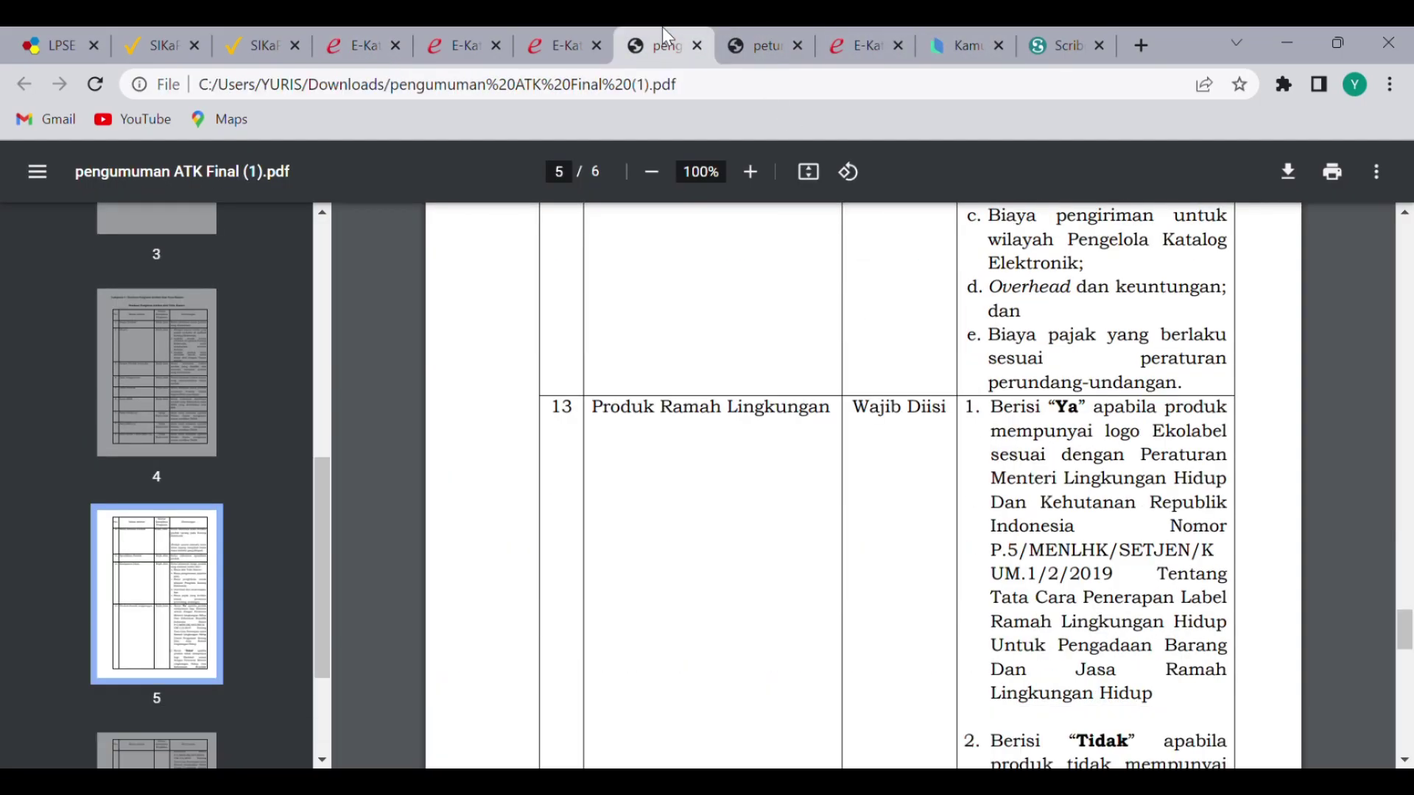
click(745, 34)
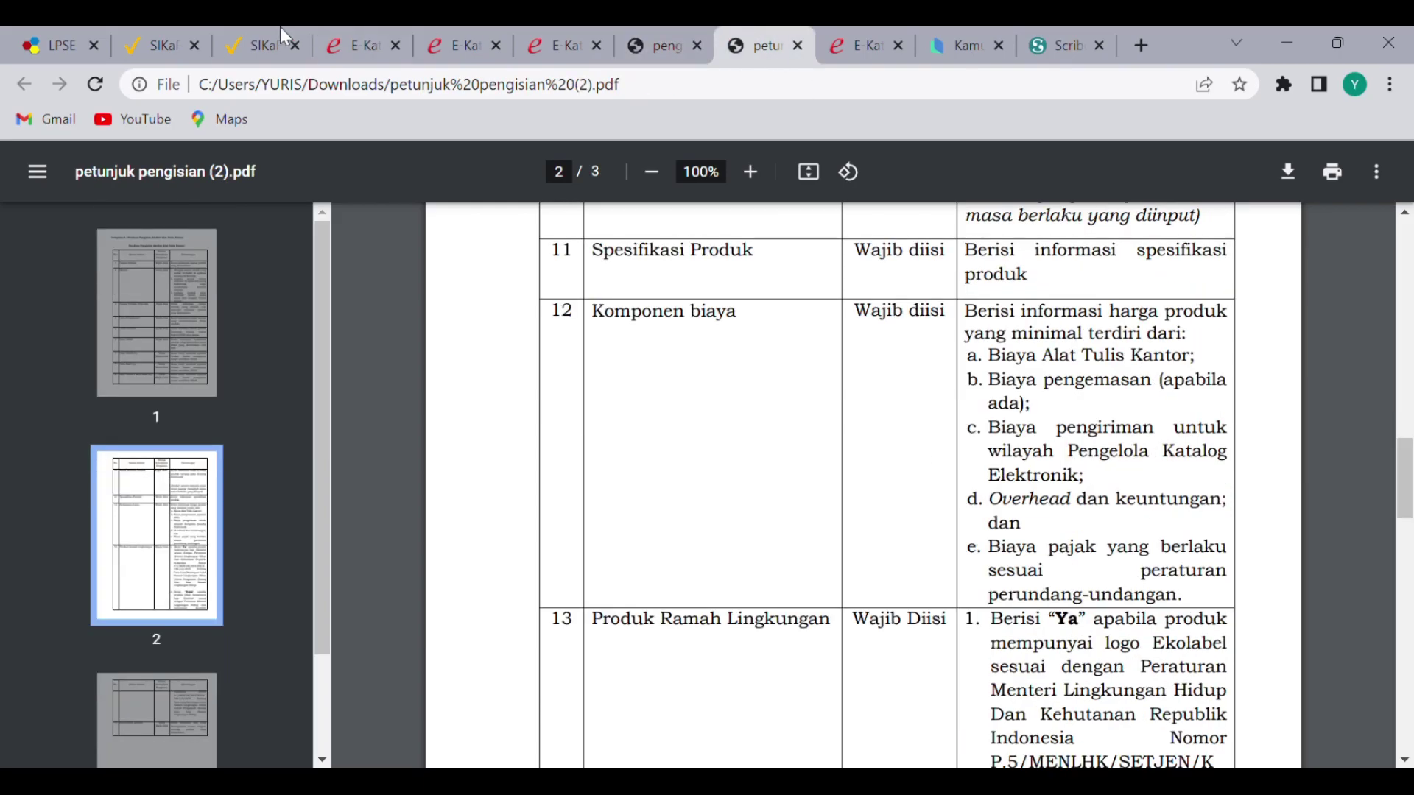
click(366, 34)
text(dan biaya)
key(BackSpace)
key(BackSpace)
text(ya)
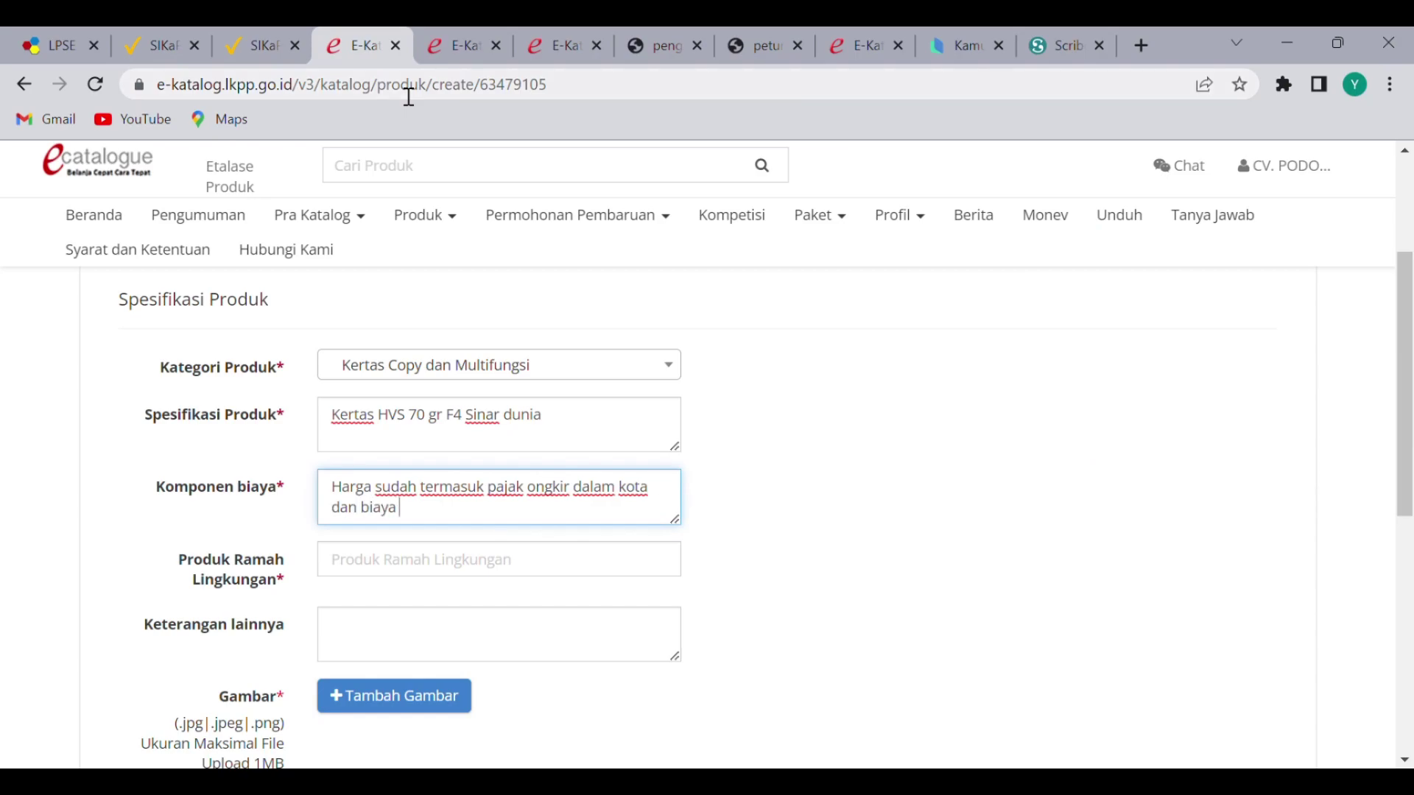
text( pengemasan)
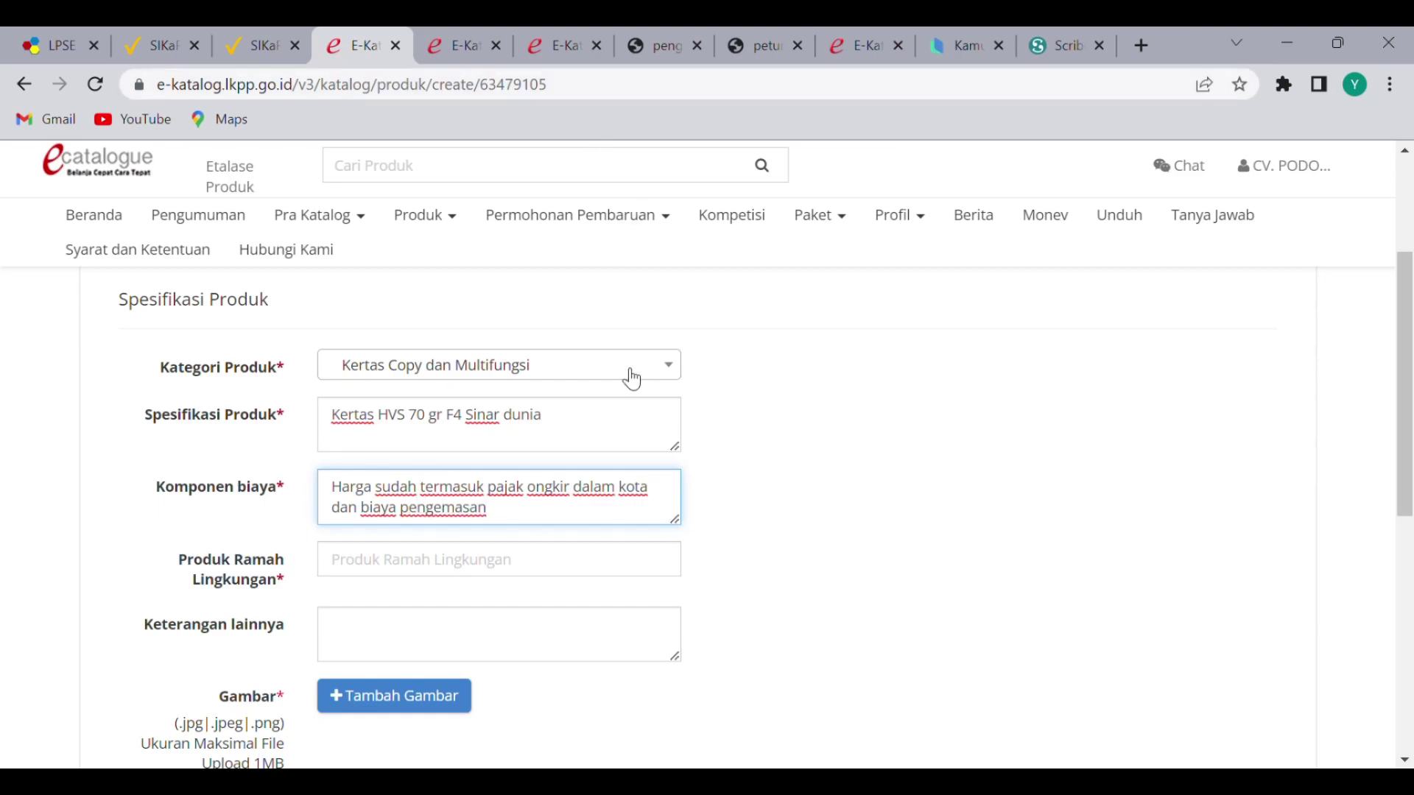
click(650, 41)
scroll(889, 483, down, 3)
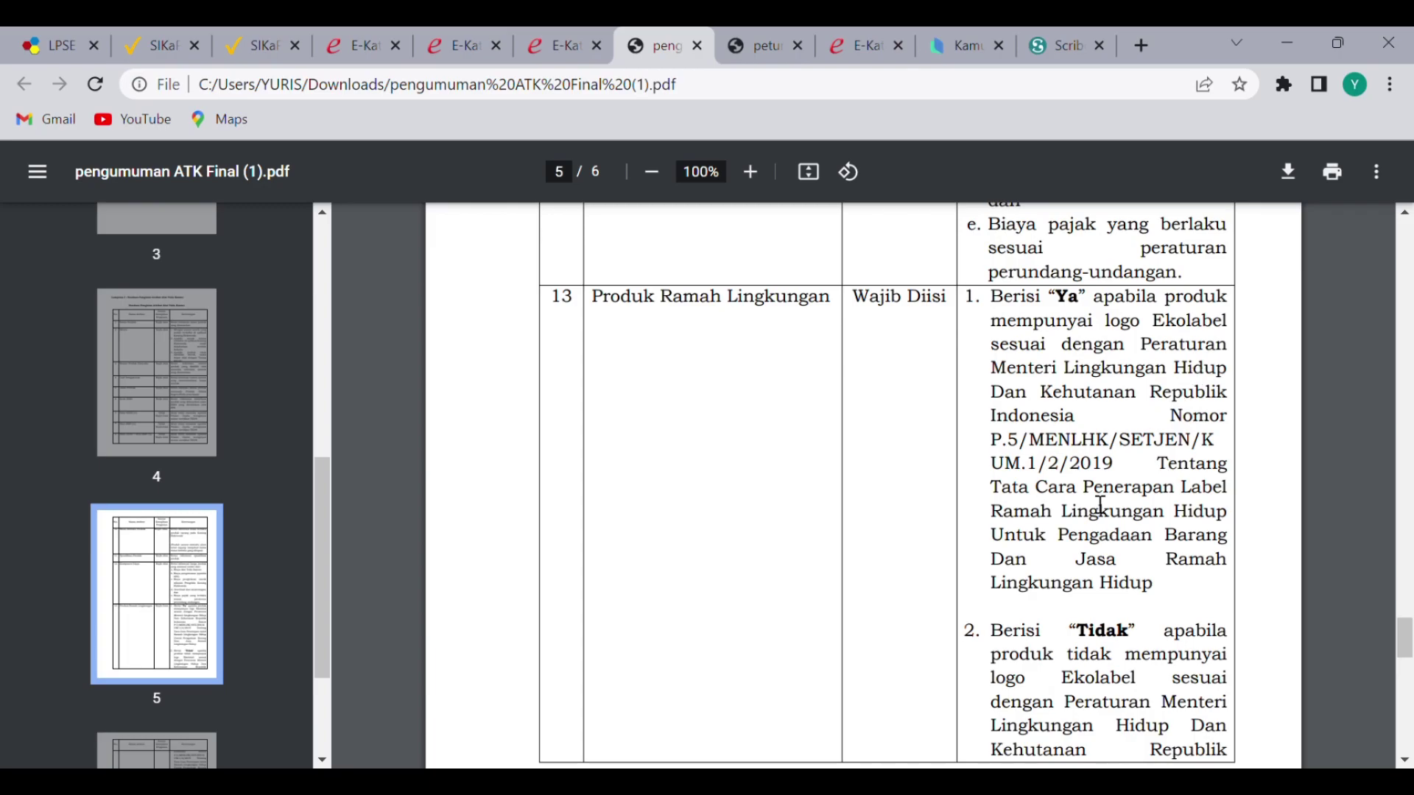
scroll(1101, 516, down, 3)
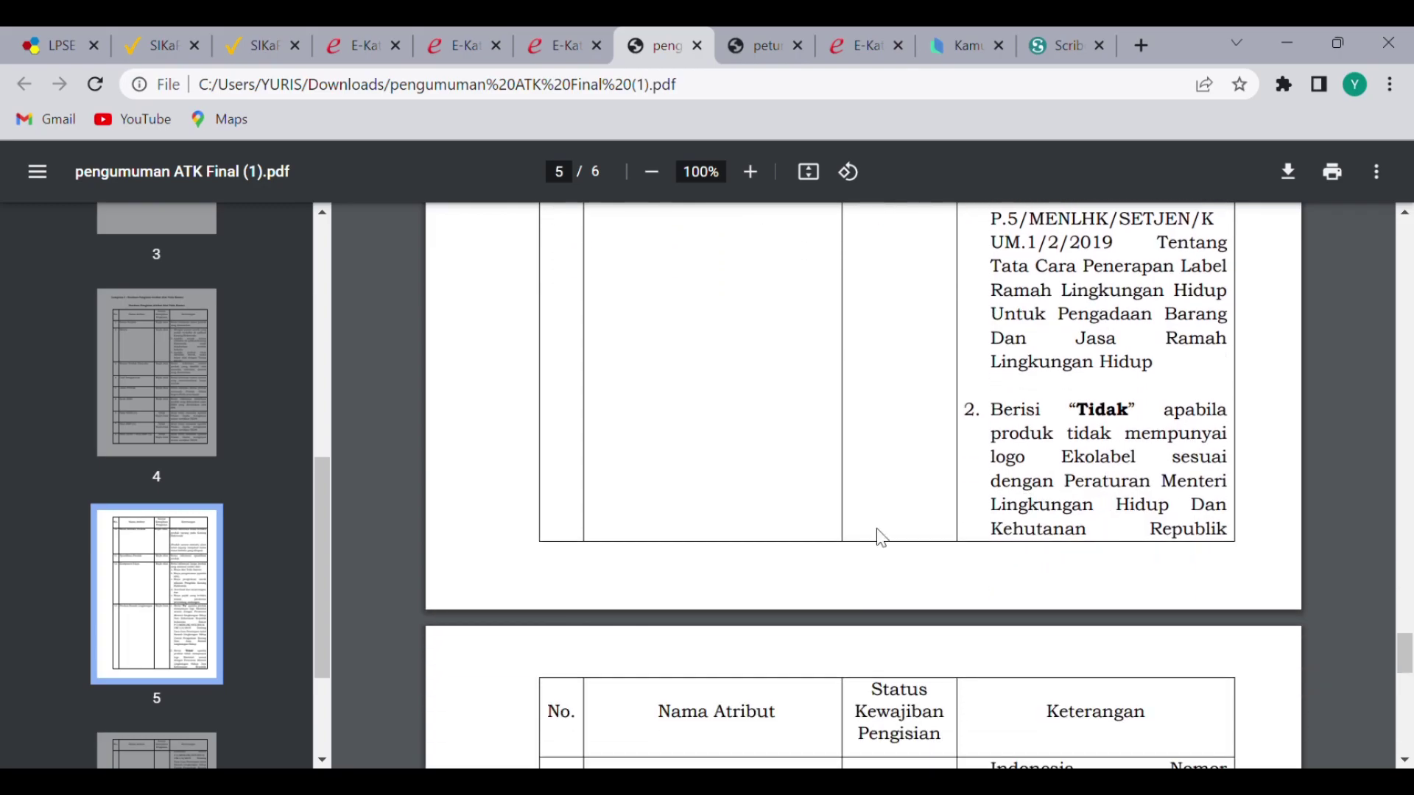
click(368, 44)
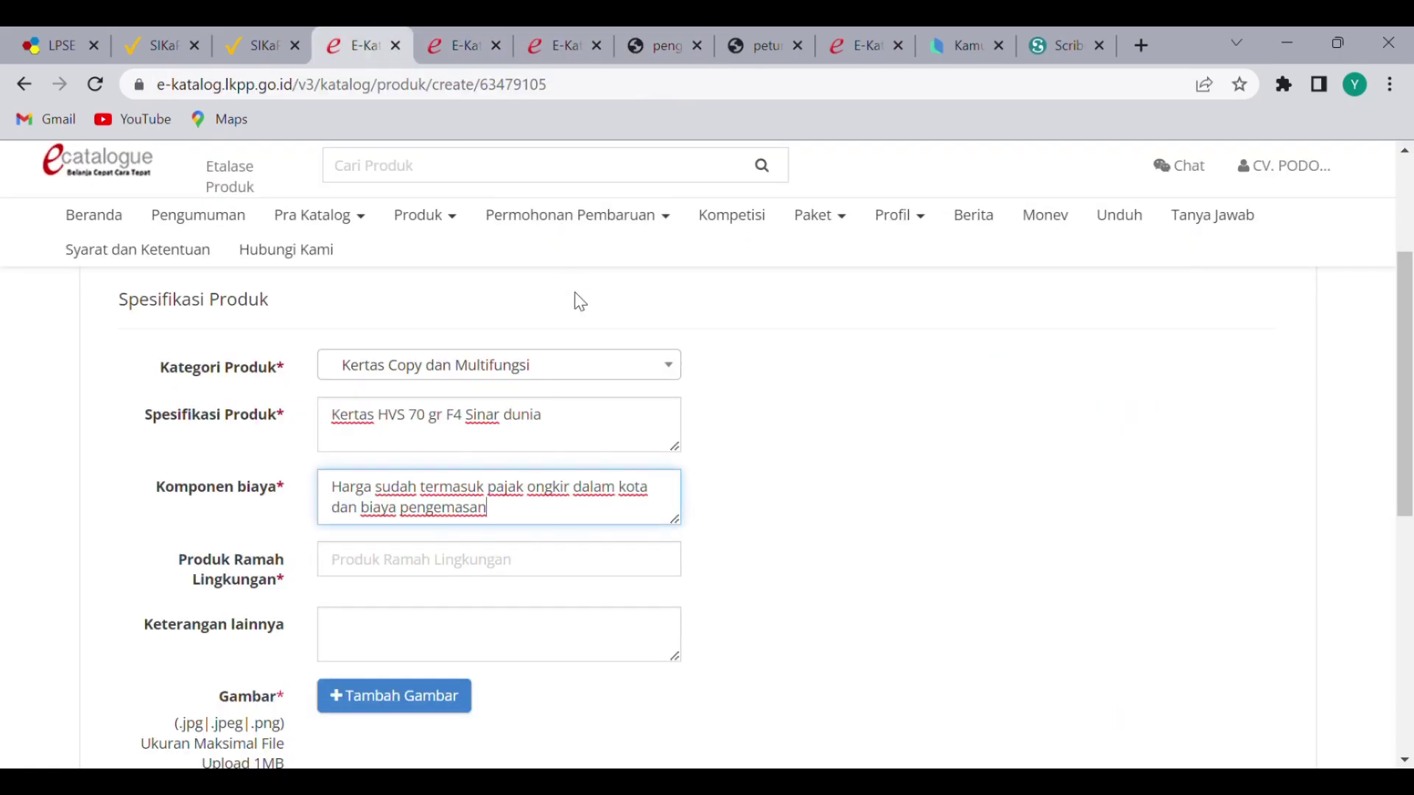
Enter 'IYa' for Produk Ramah Lingkungan, skip the product image, and save the specifications
key(Tab)
text(IYa)
scroll(508, 560, down, 2)
click(531, 545)
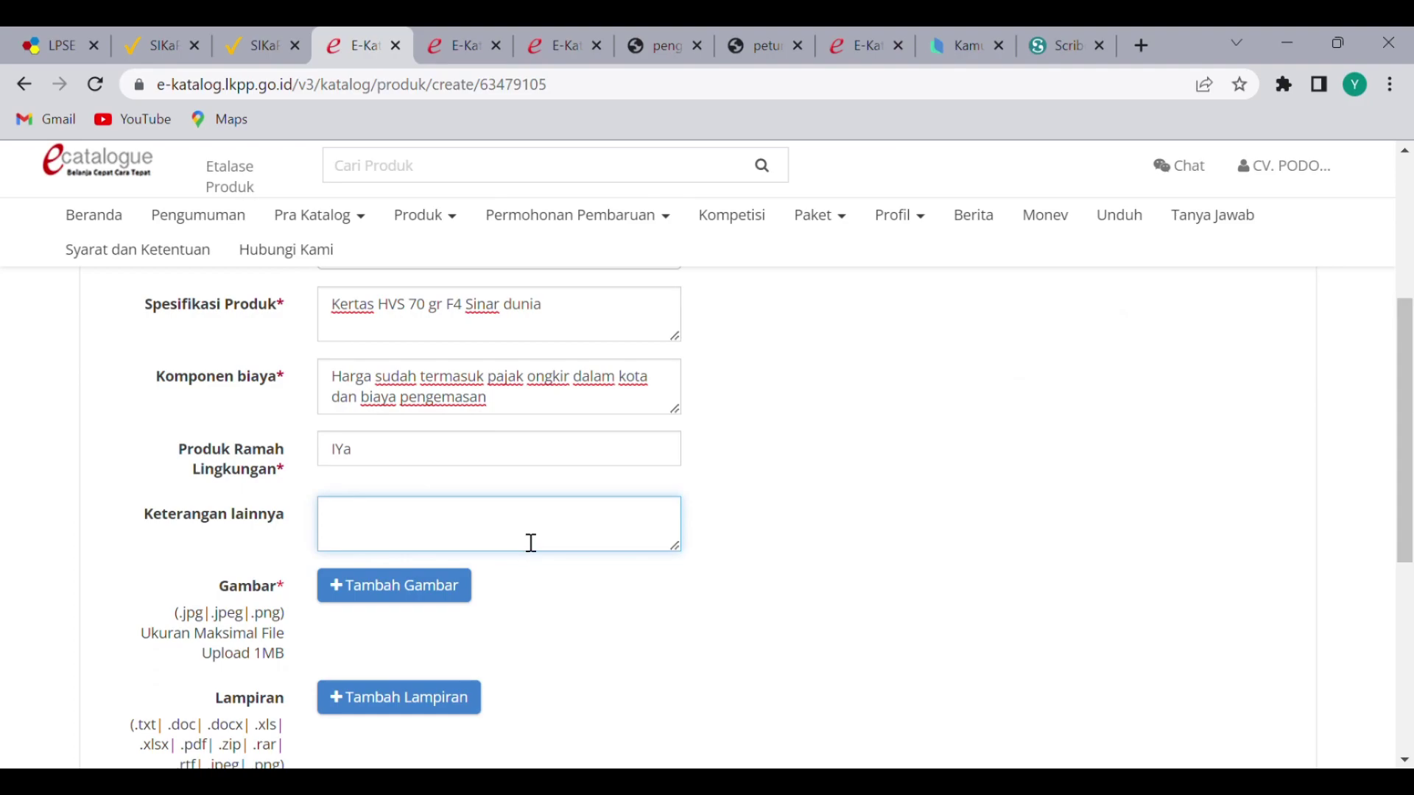
click(377, 601)
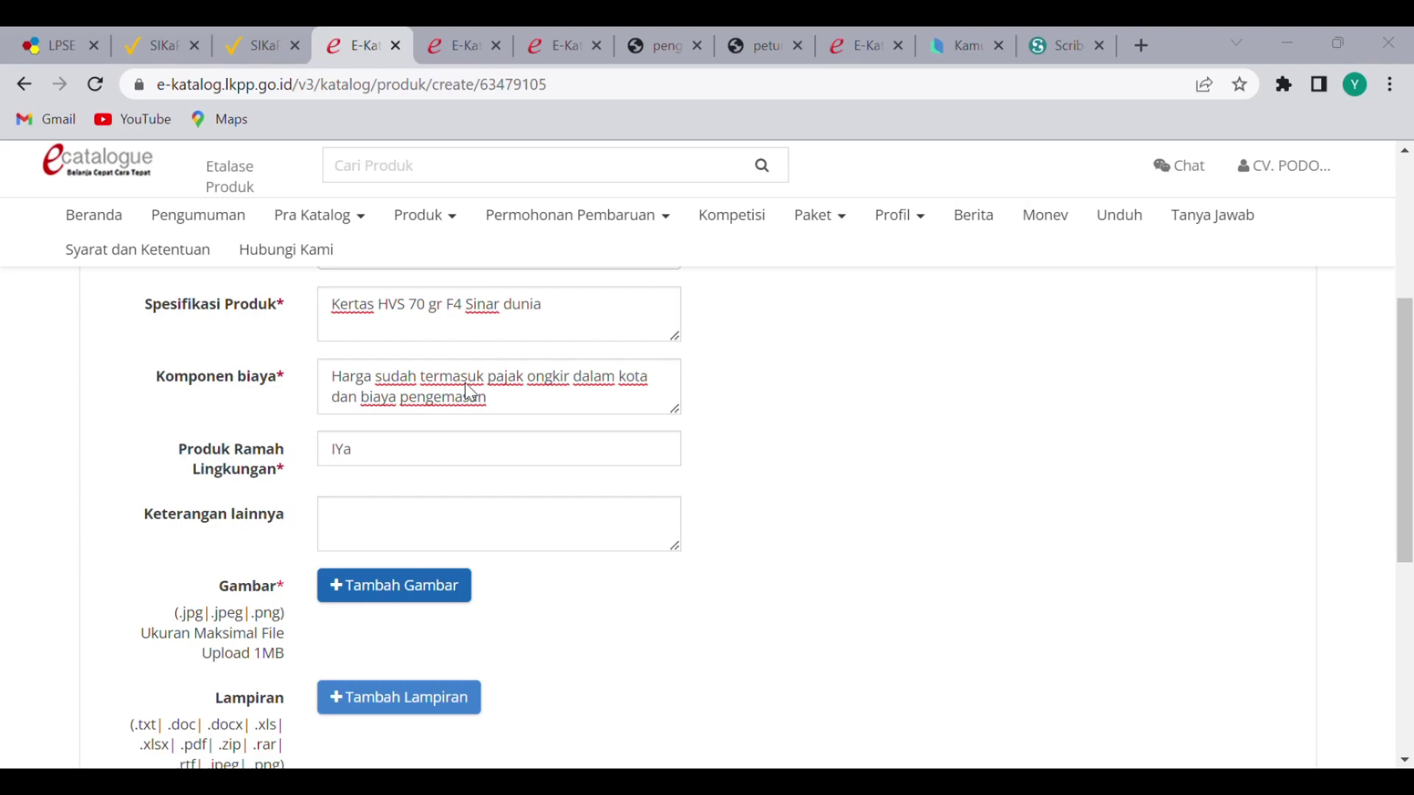
click(863, 588)
scroll(515, 582, down, 6)
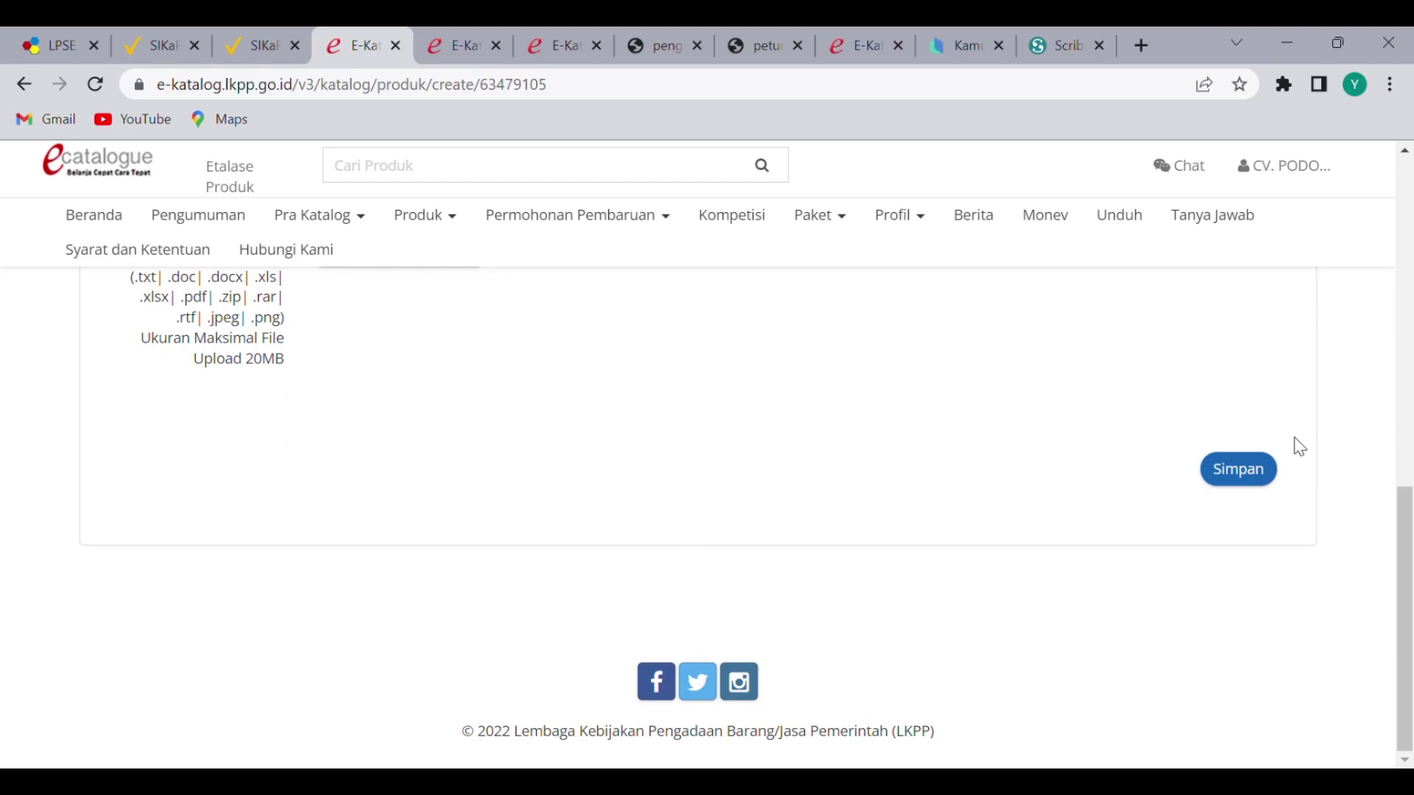
click(1278, 479)
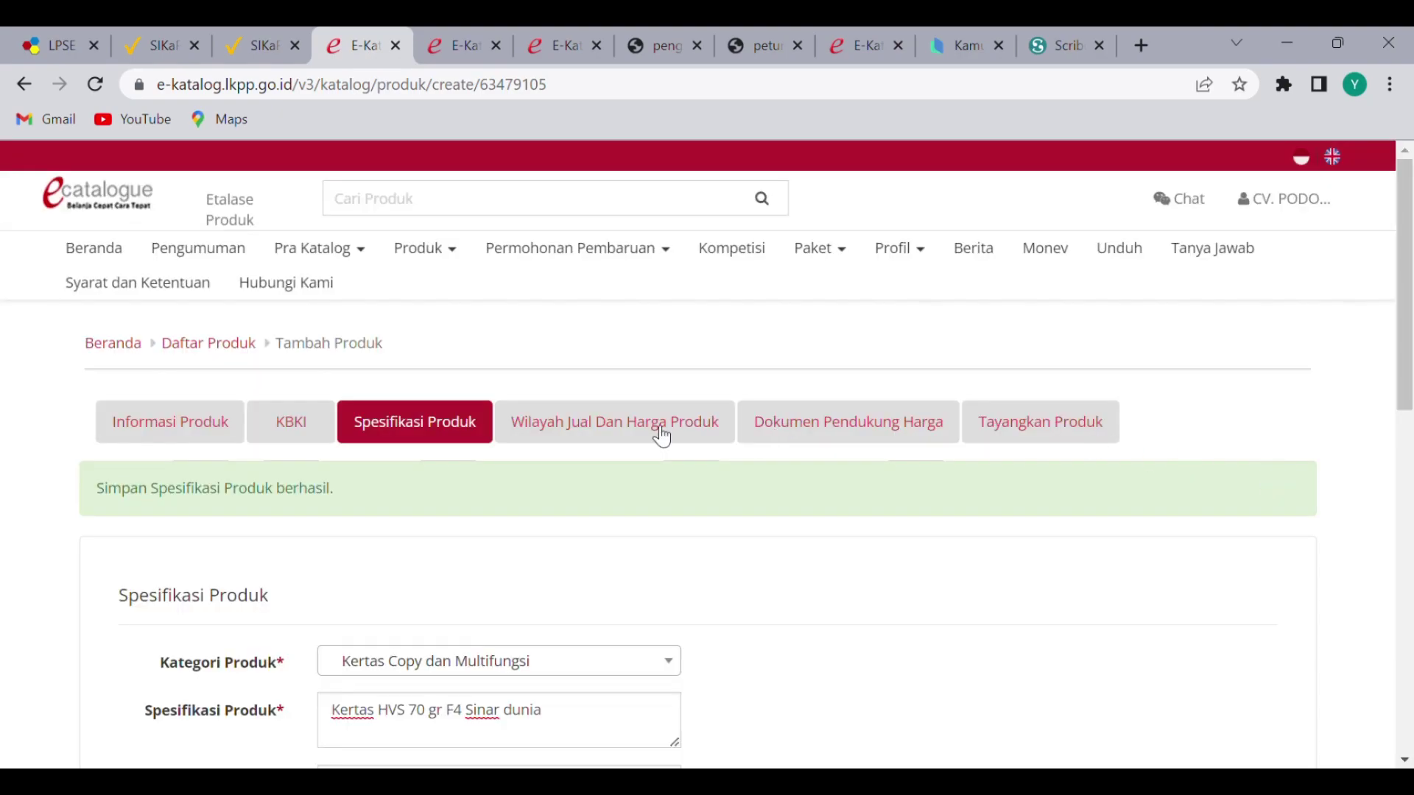
Under Wilayah Jual Dan Harga Produk, expand Jawa Timur and tick Kabupaten Nganjuk
click(661, 437)
scroll(888, 505, down, 5)
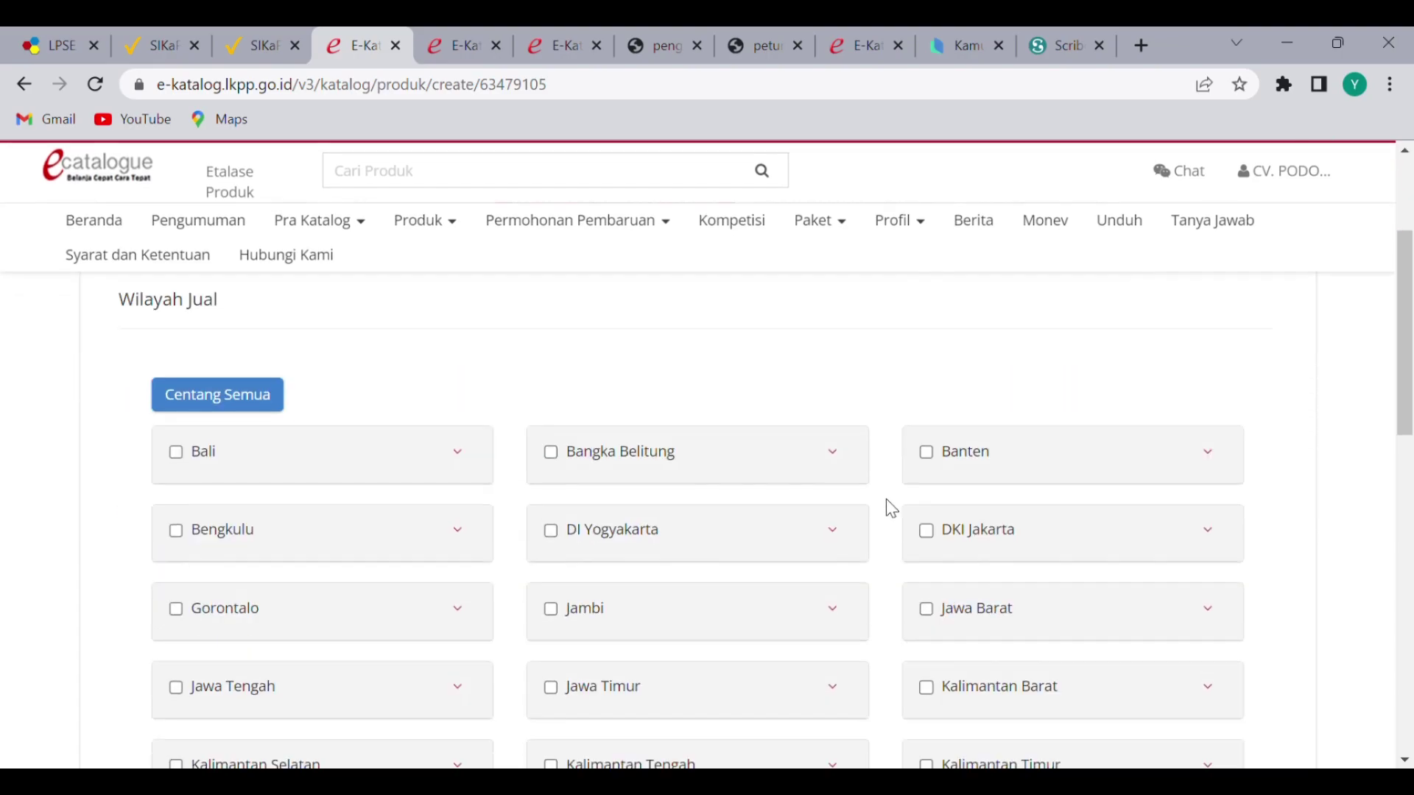
scroll(895, 499, down, 1)
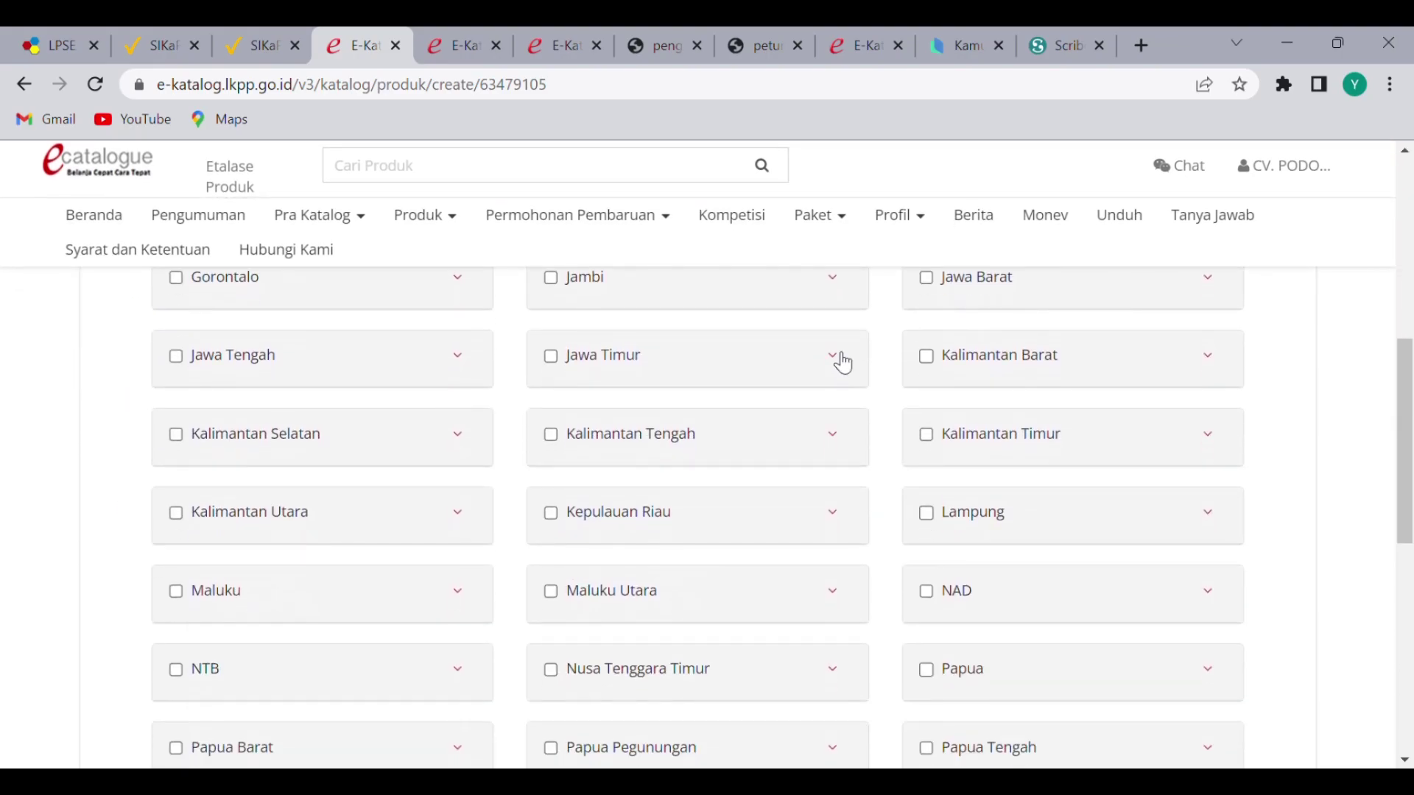
click(832, 356)
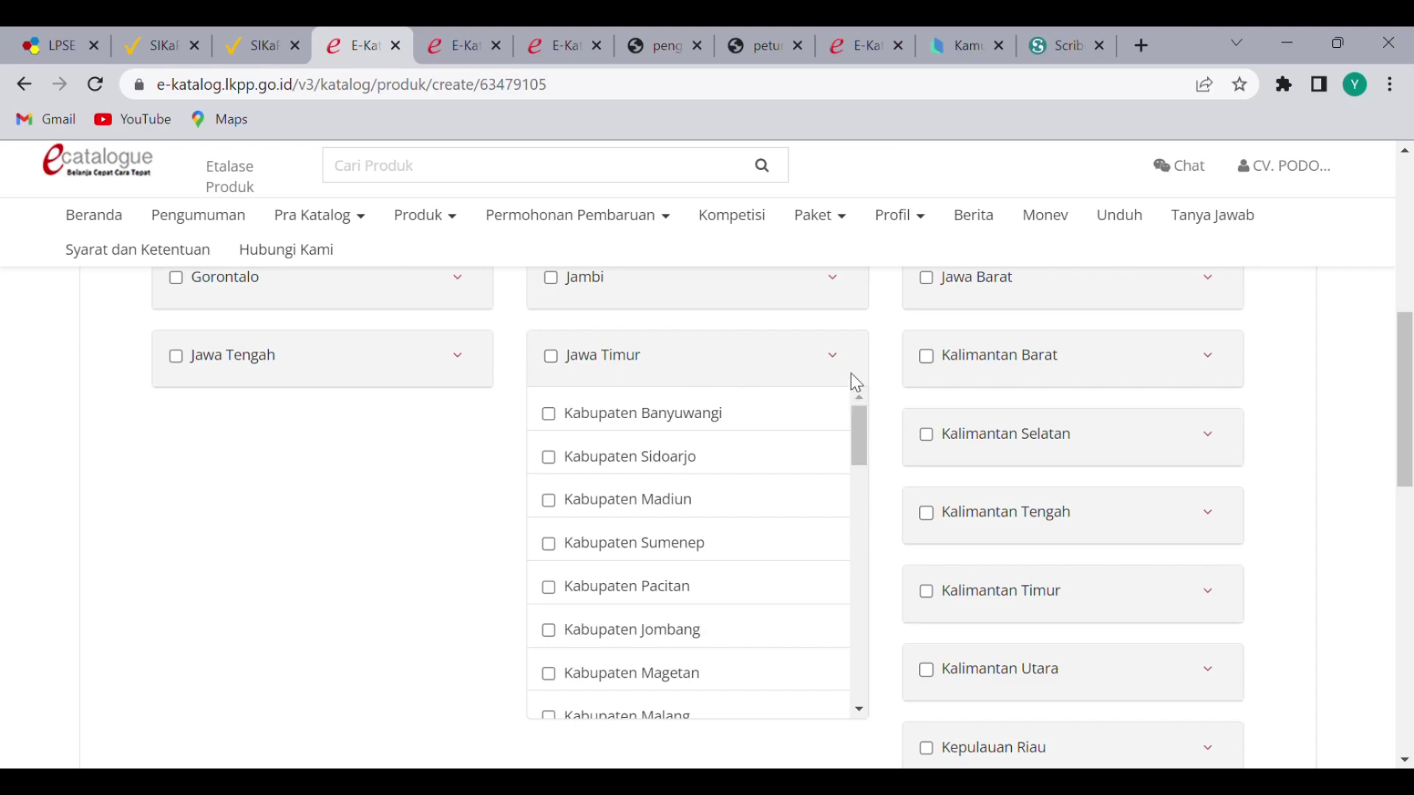
scroll(858, 453, down, 2)
scroll(860, 467, down, 3)
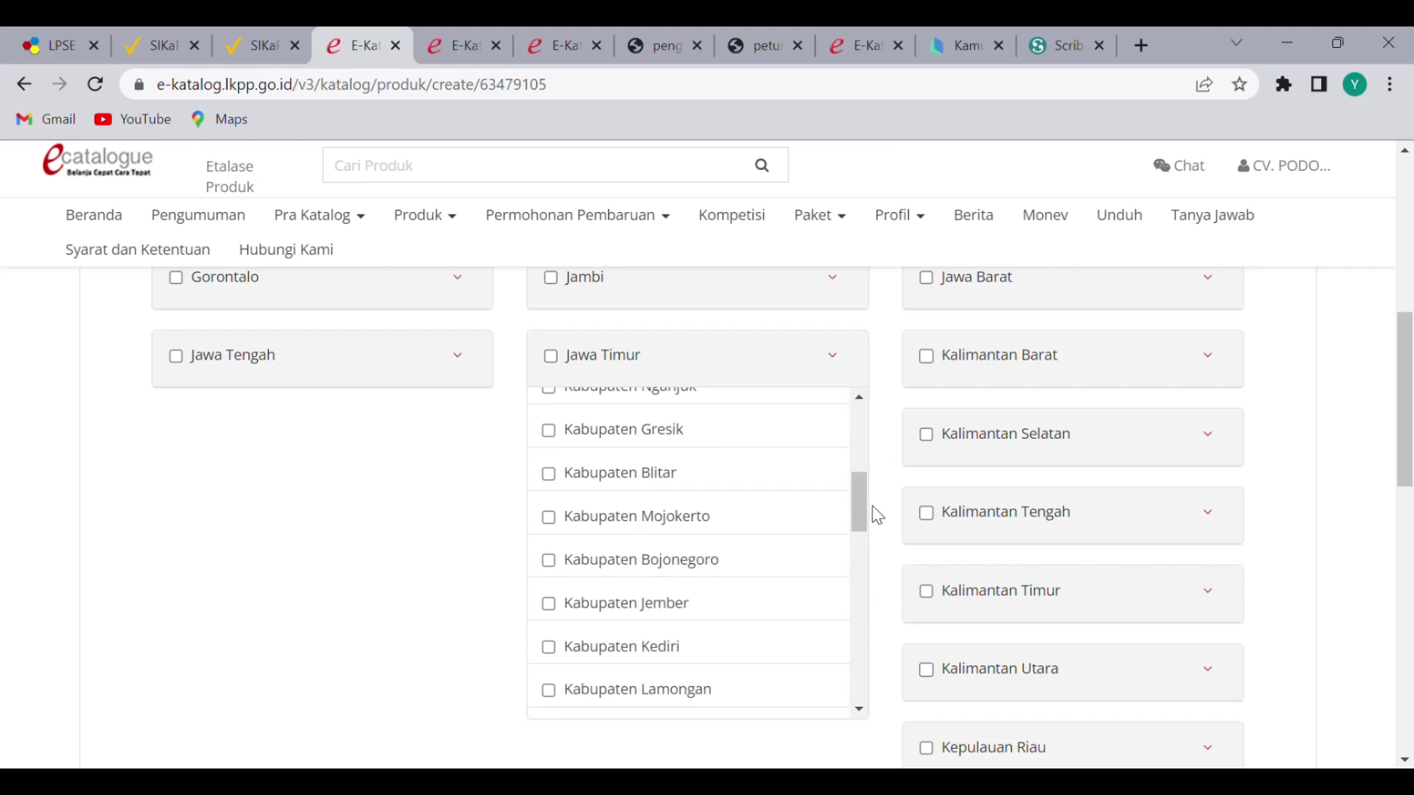
scroll(871, 496, up, 2)
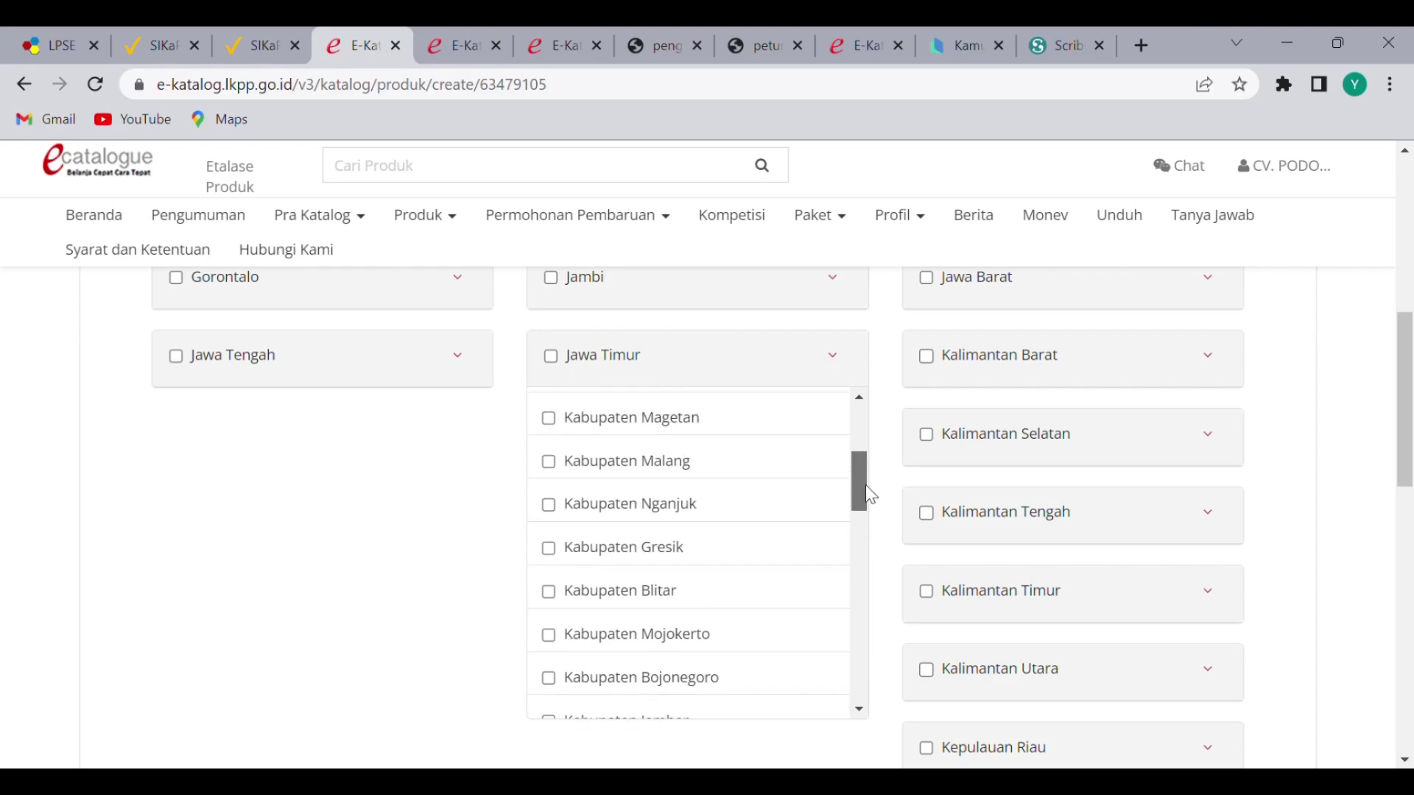
click(548, 513)
scroll(1365, 415, down, 5)
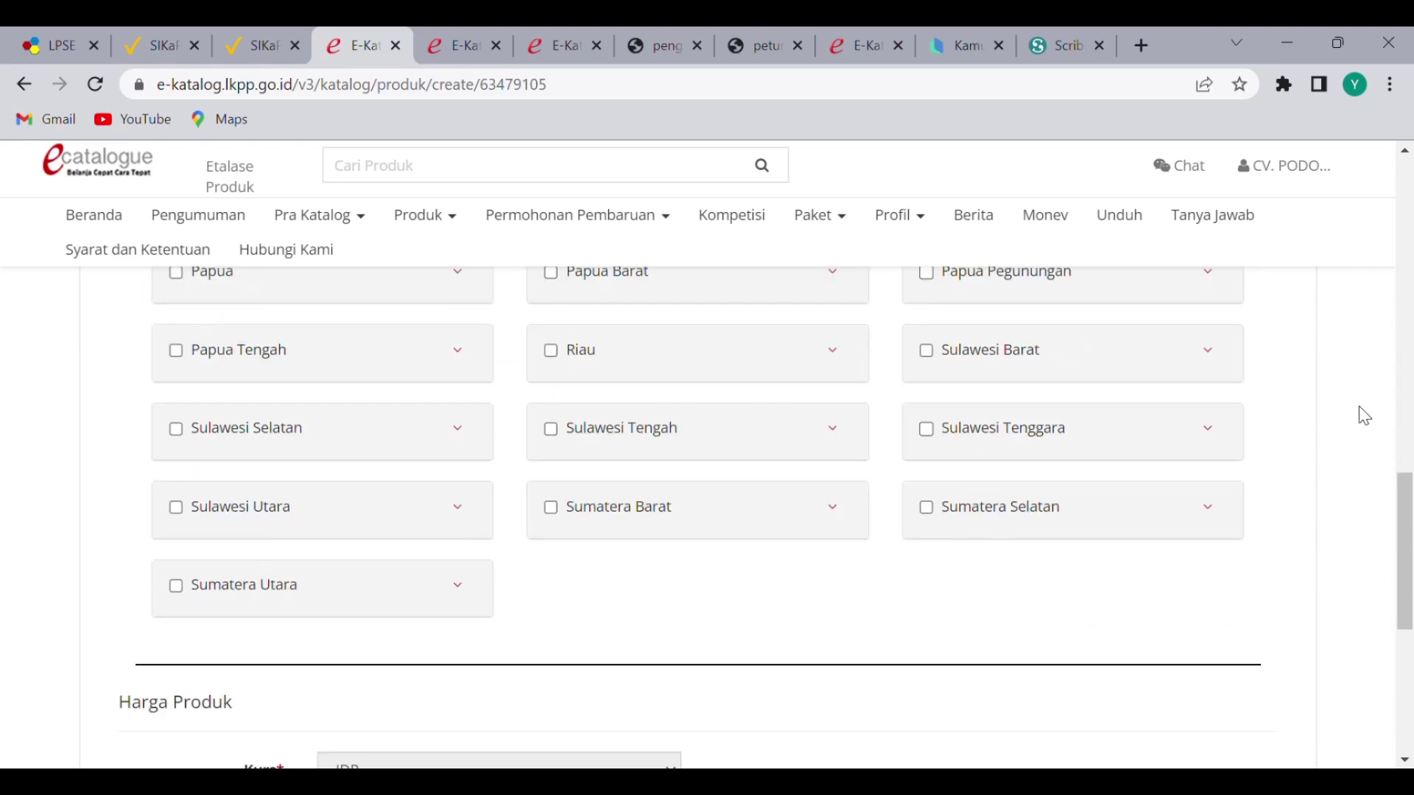
scroll(1361, 413, down, 5)
scroll(619, 398, up, 2)
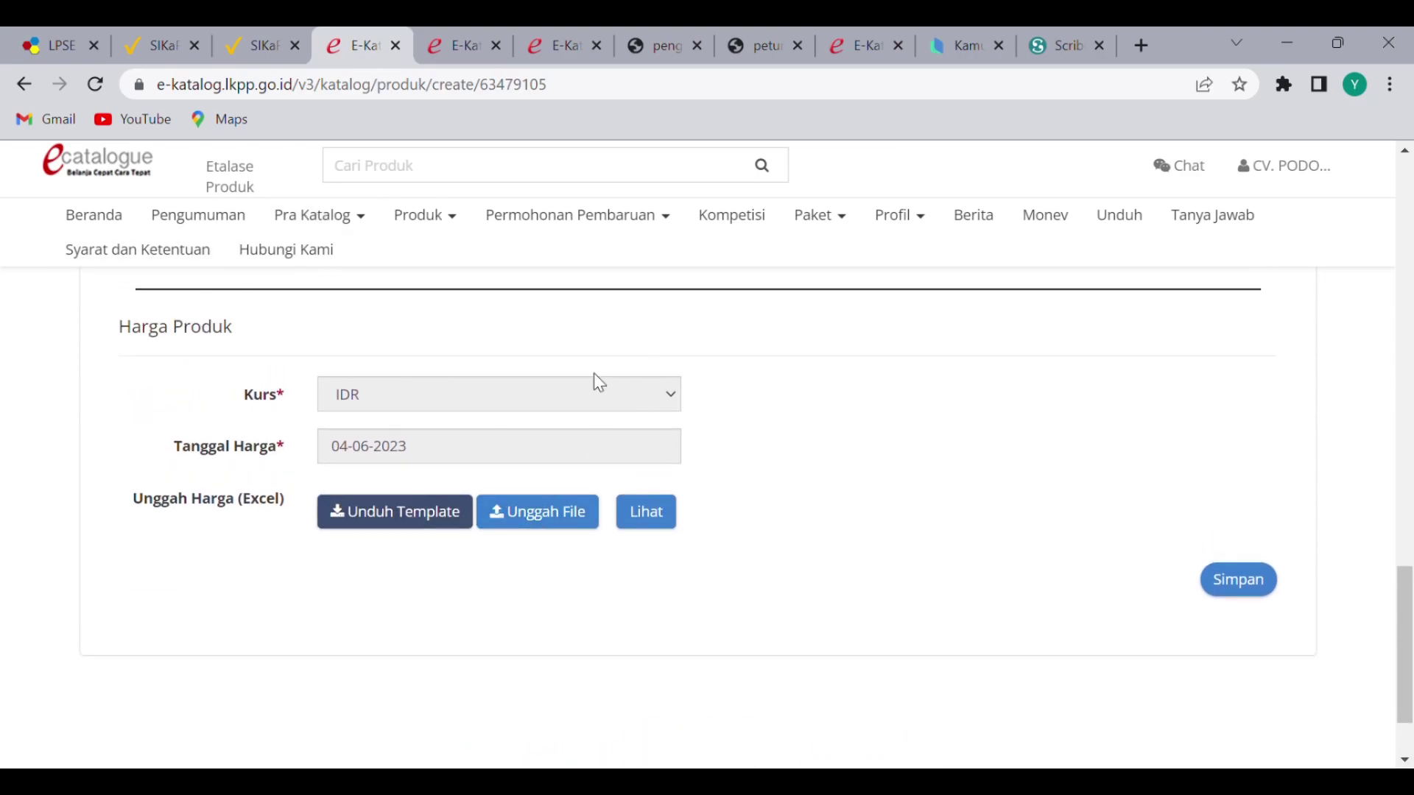
Upload the price template with 60.000 Nganjuk retail and government prices, verify it, and save
click(398, 529)
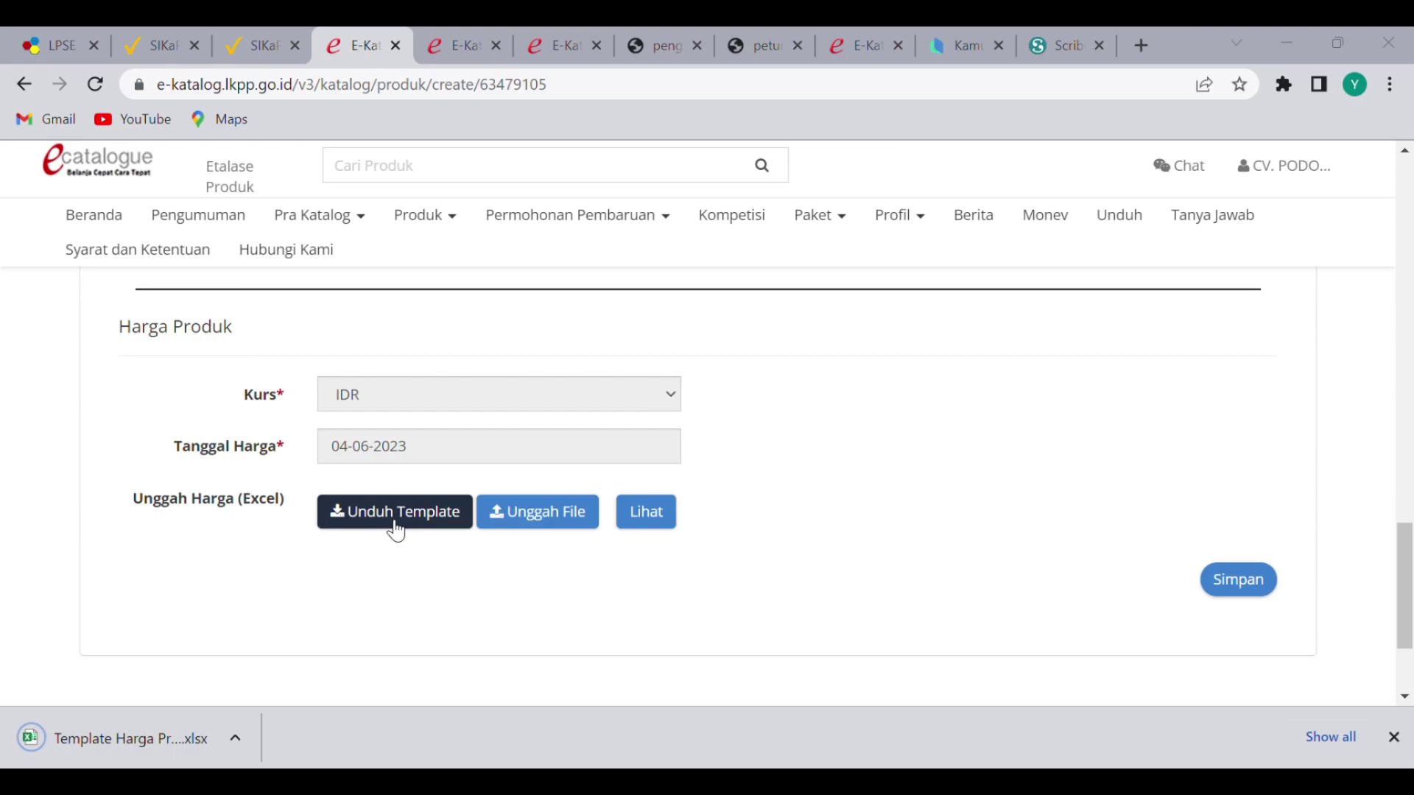
click(113, 750)
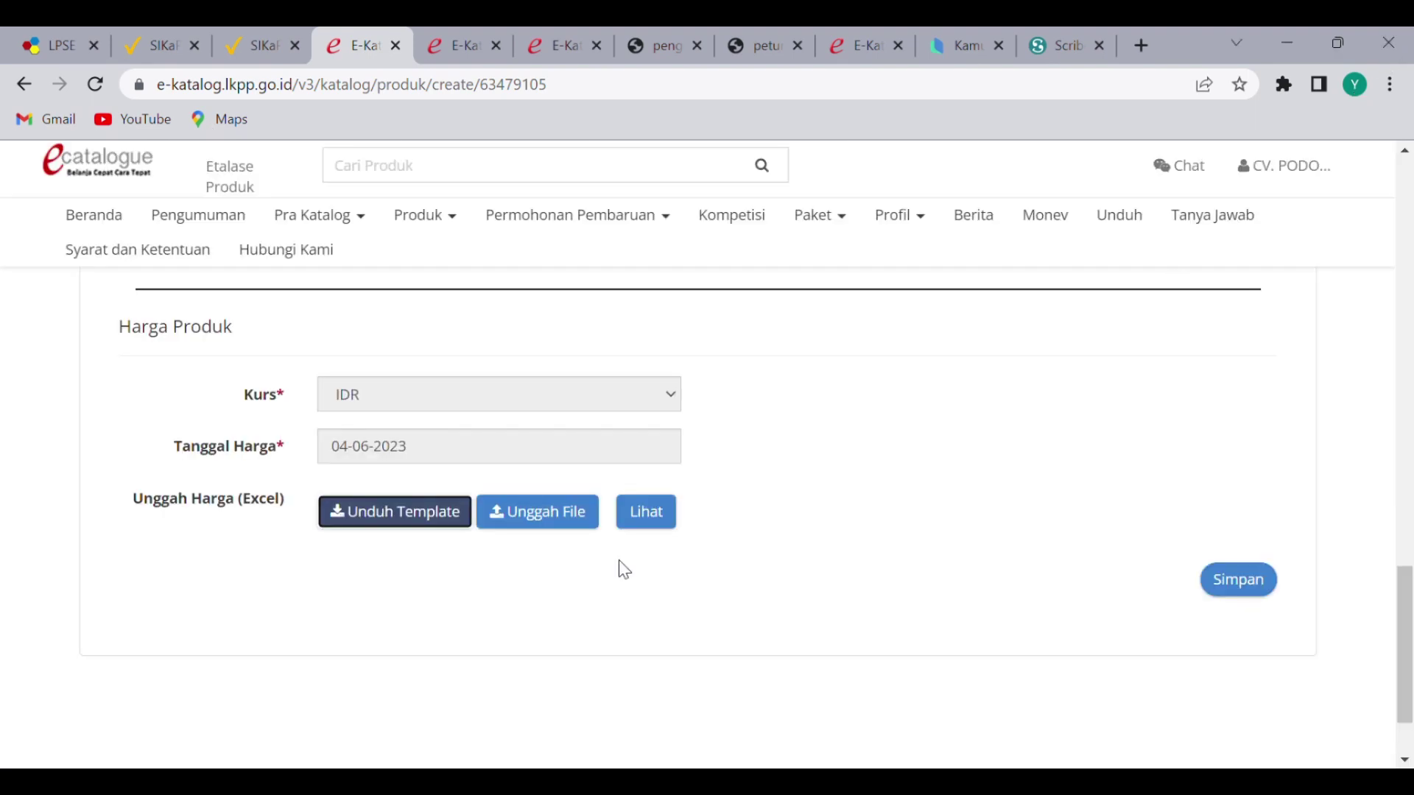
click(508, 525)
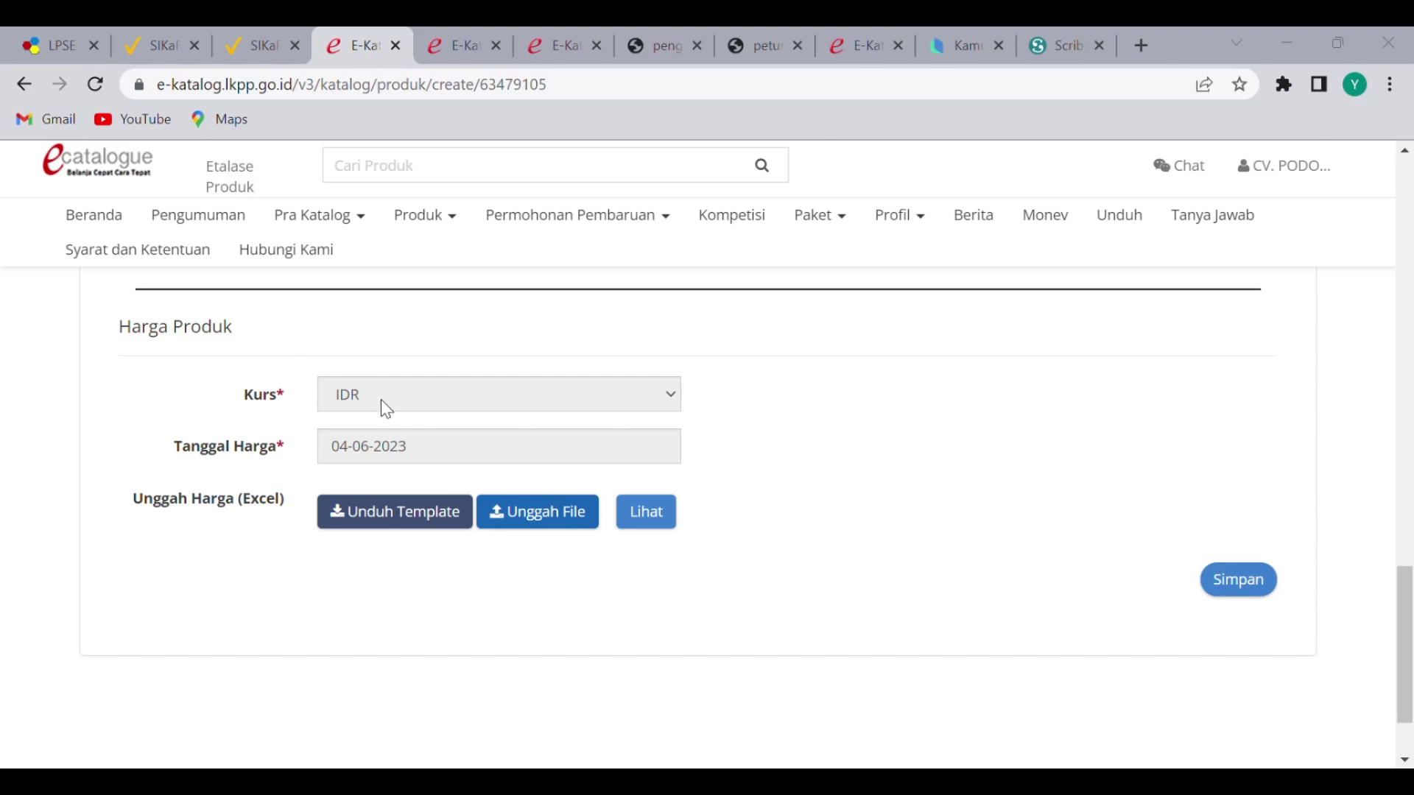
click(655, 516)
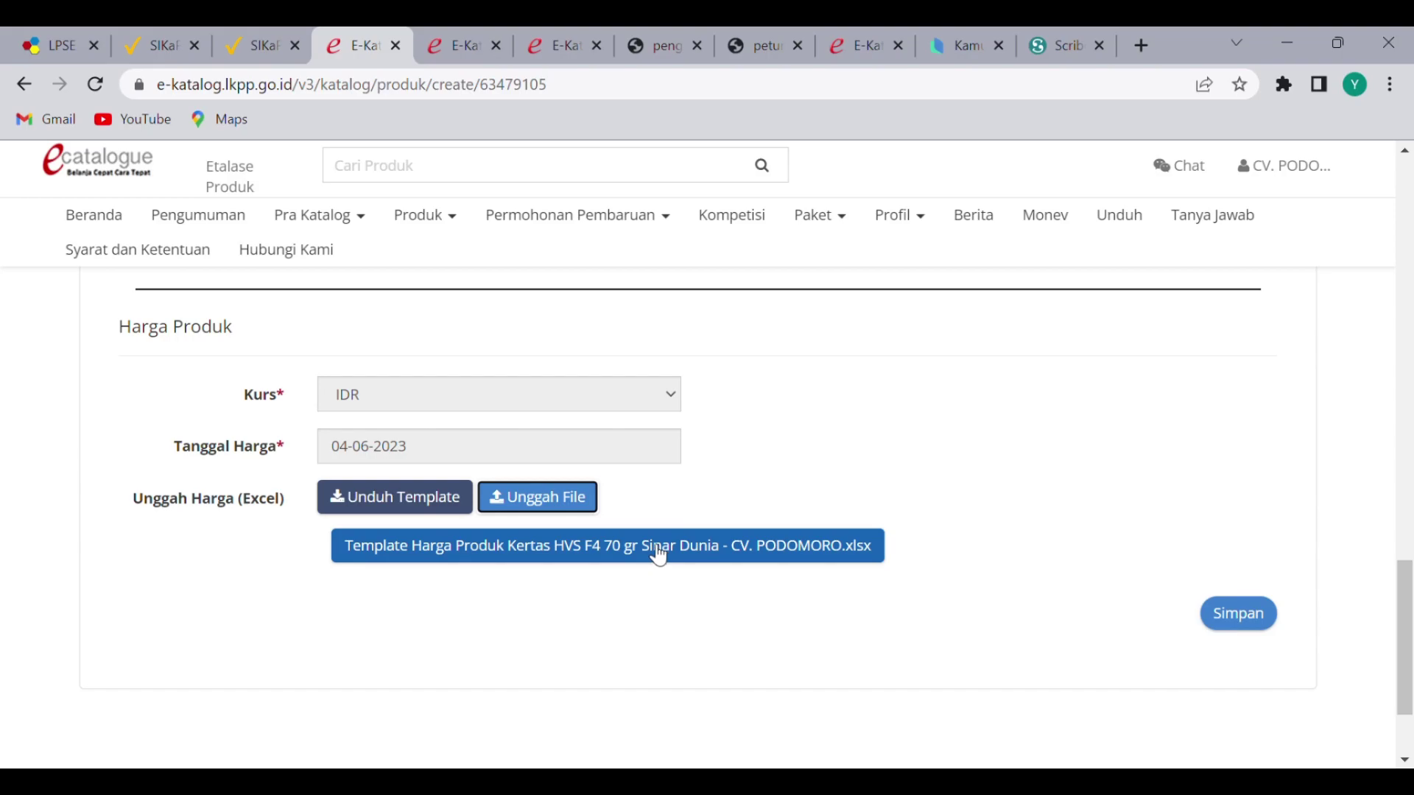
click(672, 554)
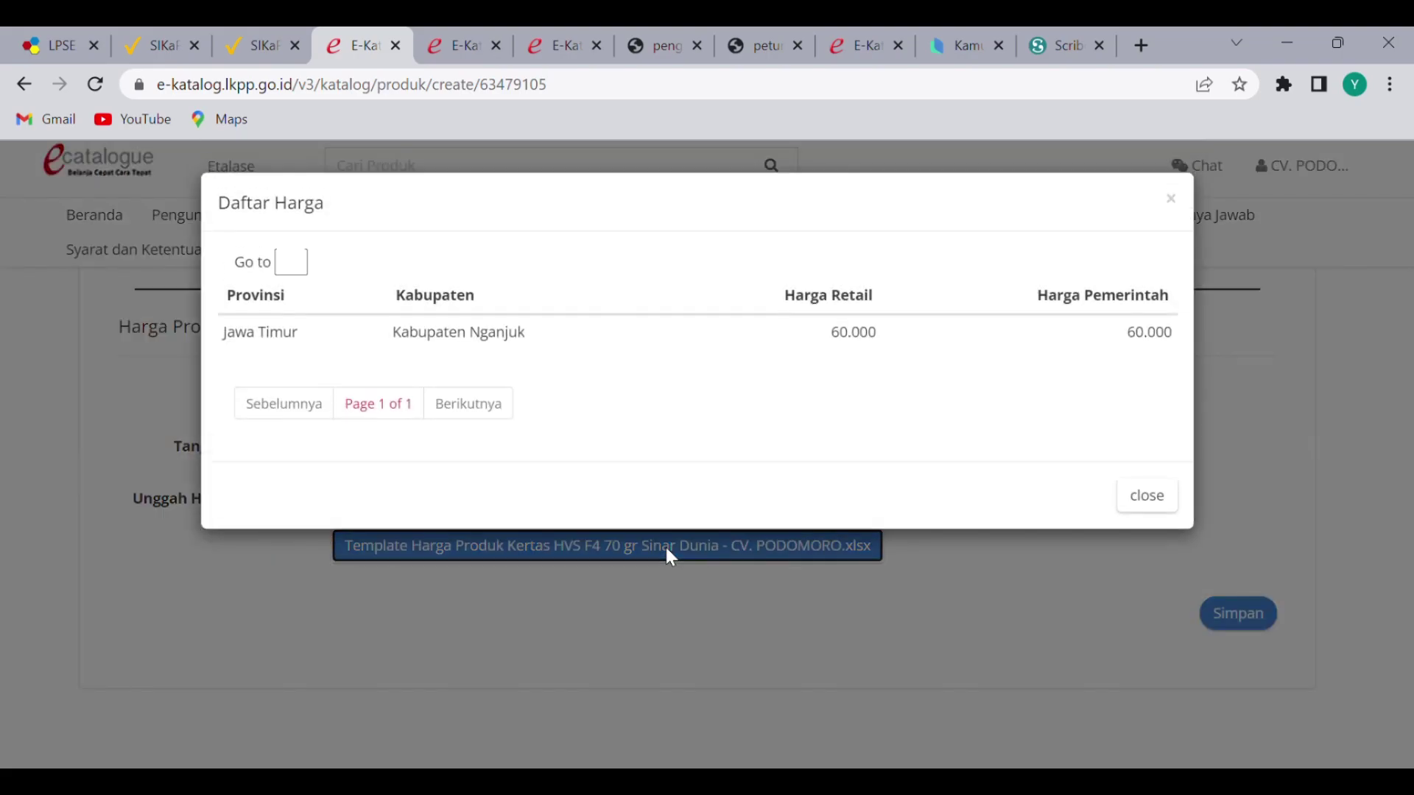
click(1155, 503)
click(1248, 620)
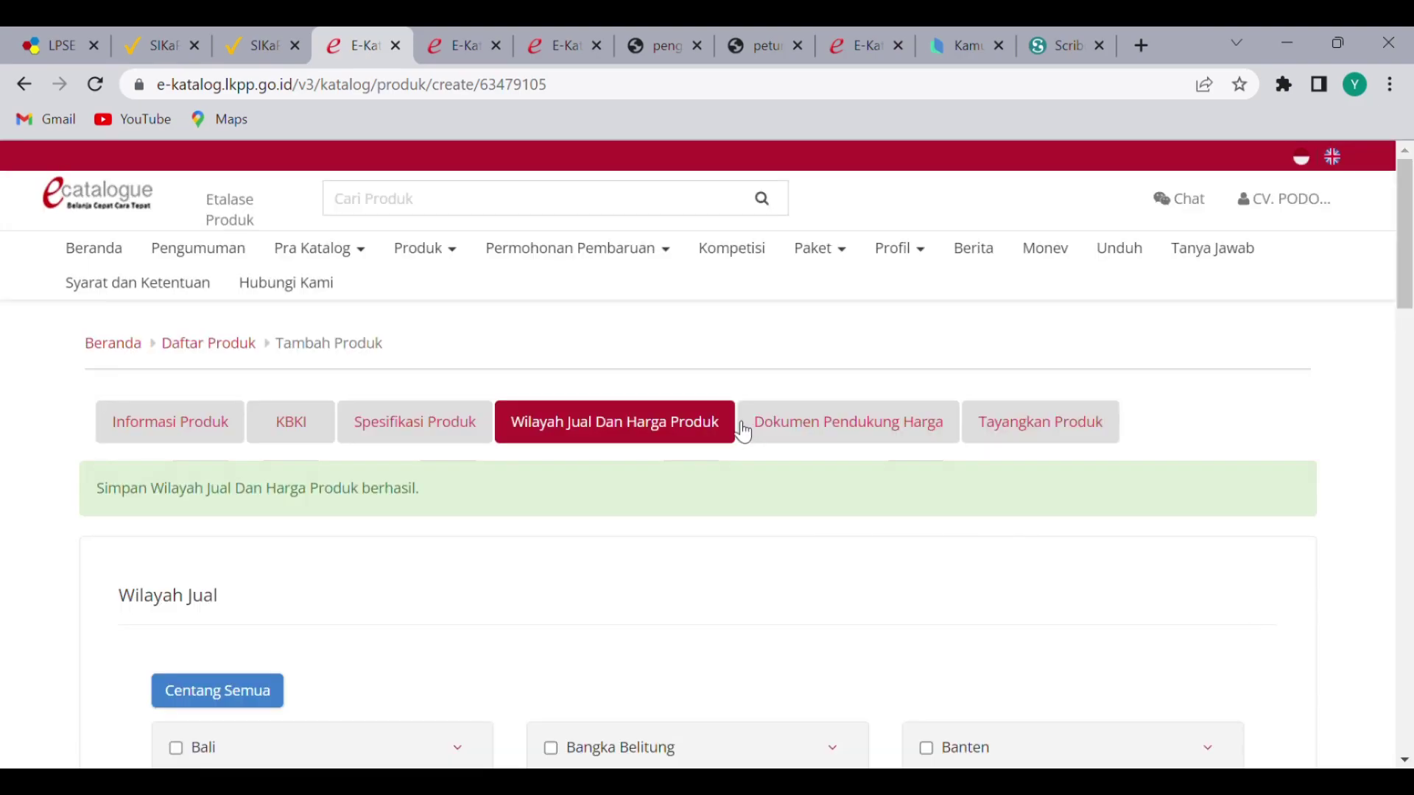
Scroll through the Dokumen Pendukung Harga section and save it
click(888, 422)
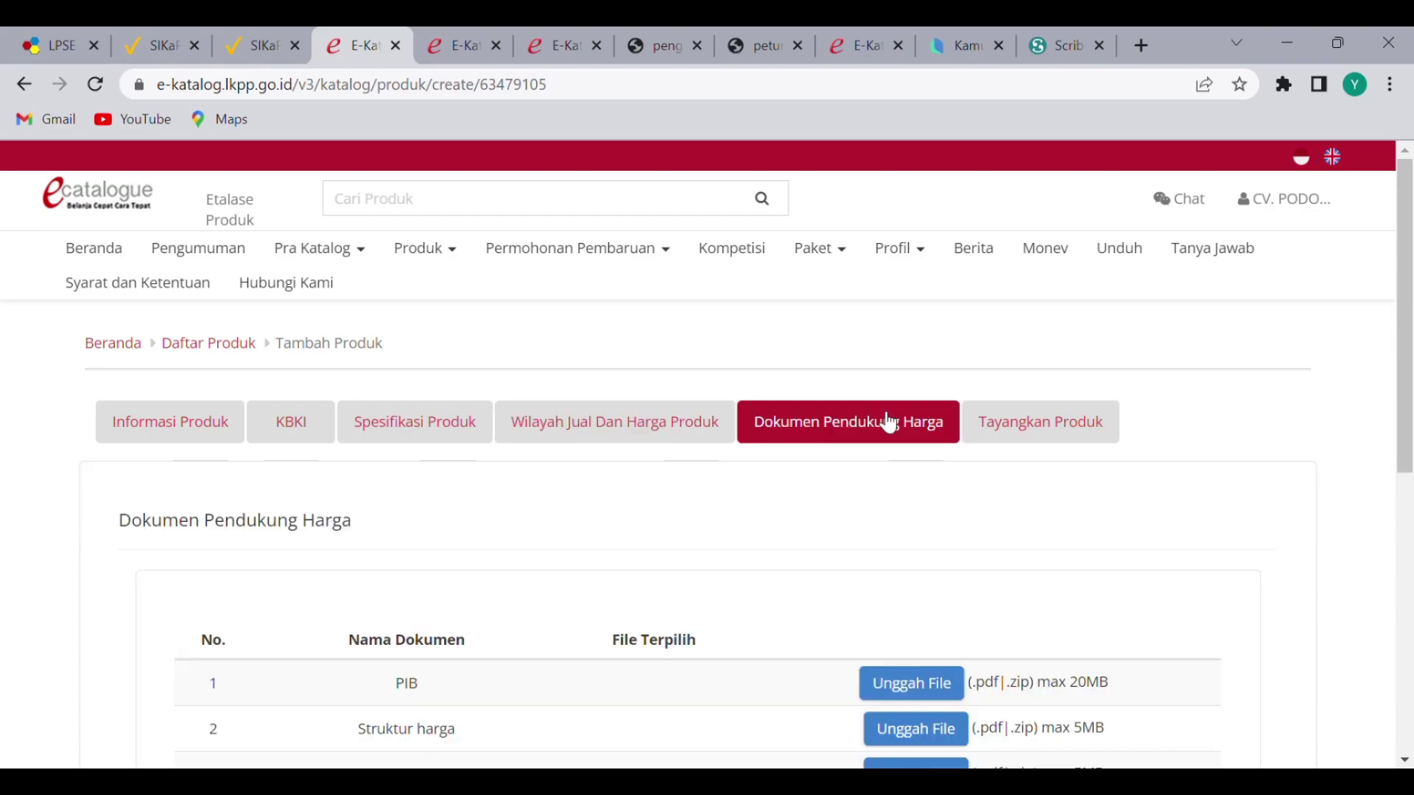
scroll(894, 468, down, 3)
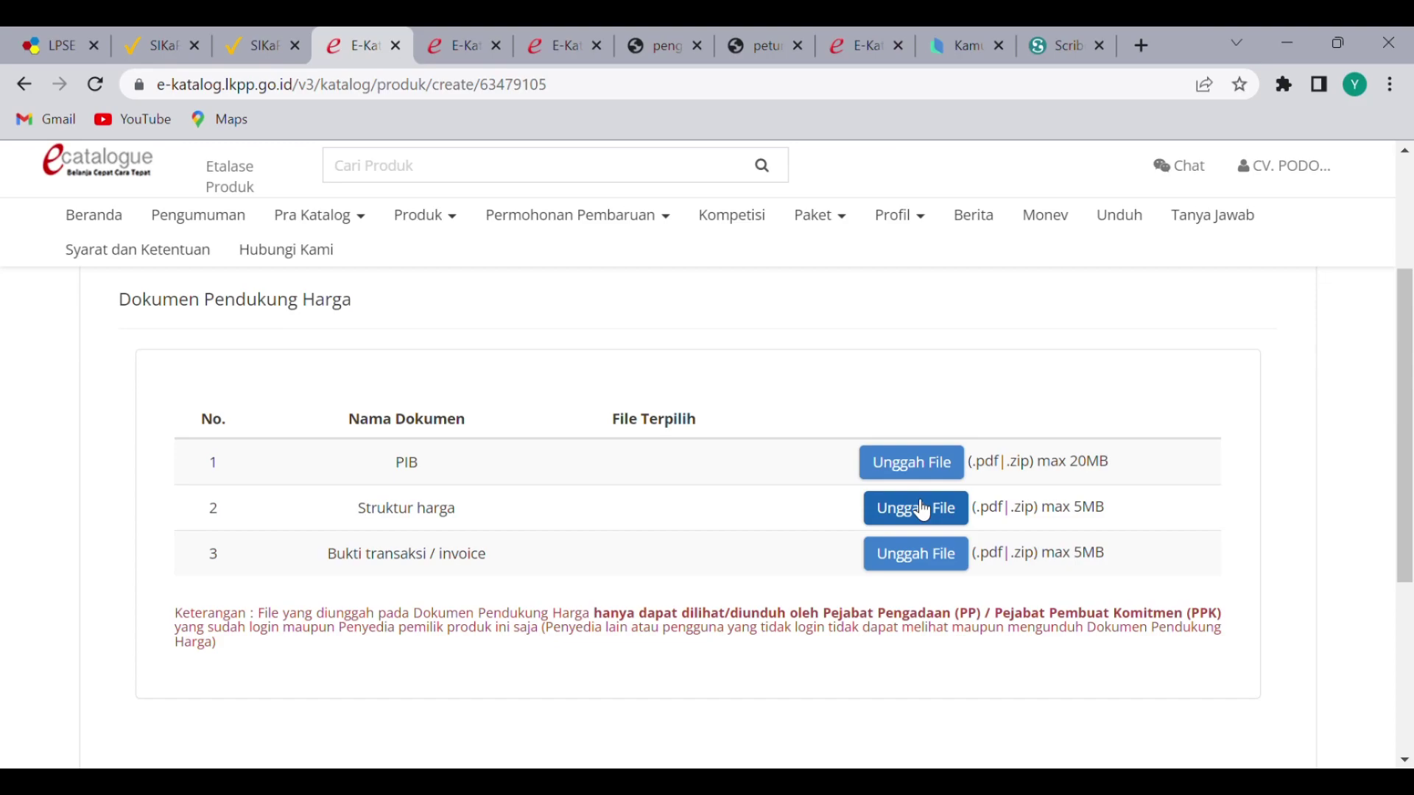
scroll(924, 509, down, 2)
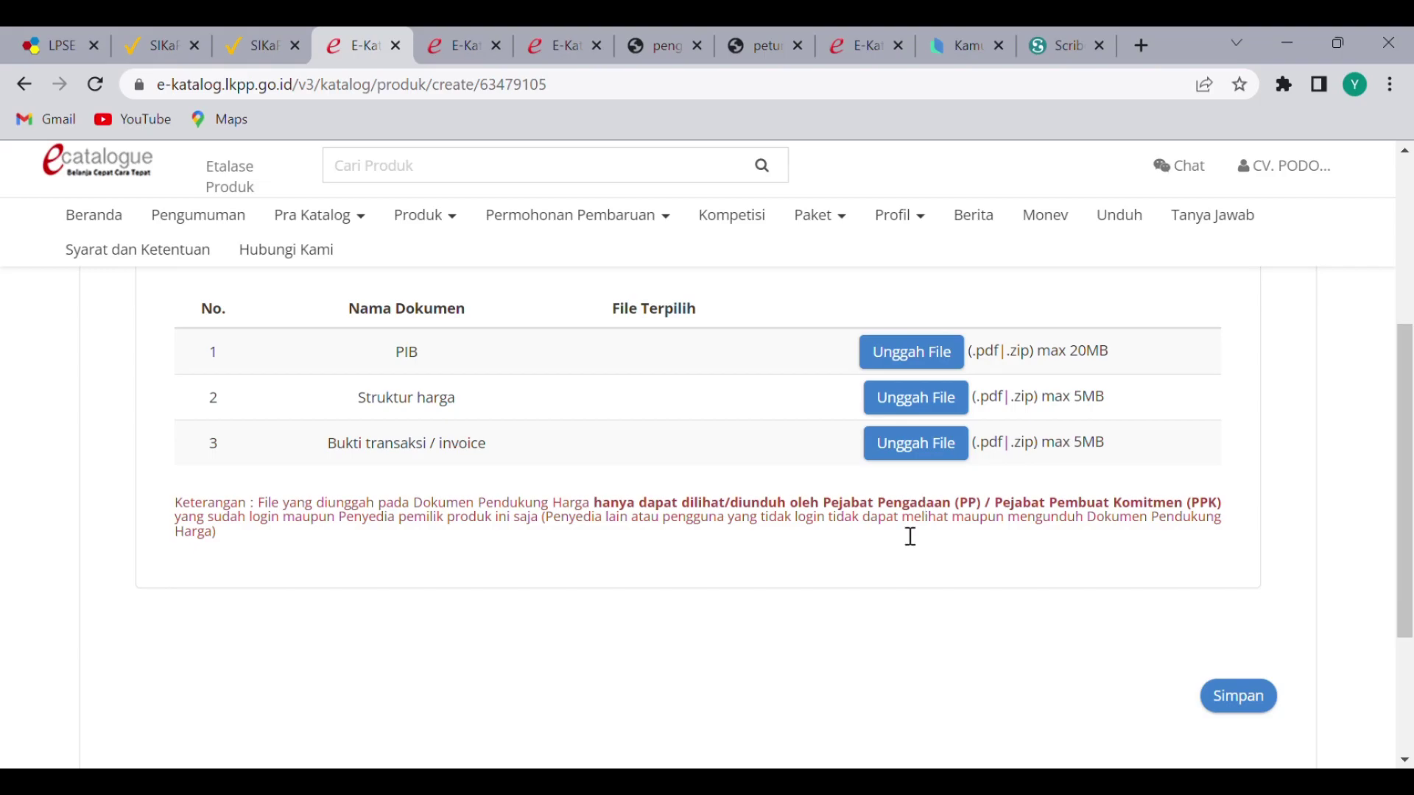
scroll(908, 537, up, 3)
scroll(906, 622, down, 3)
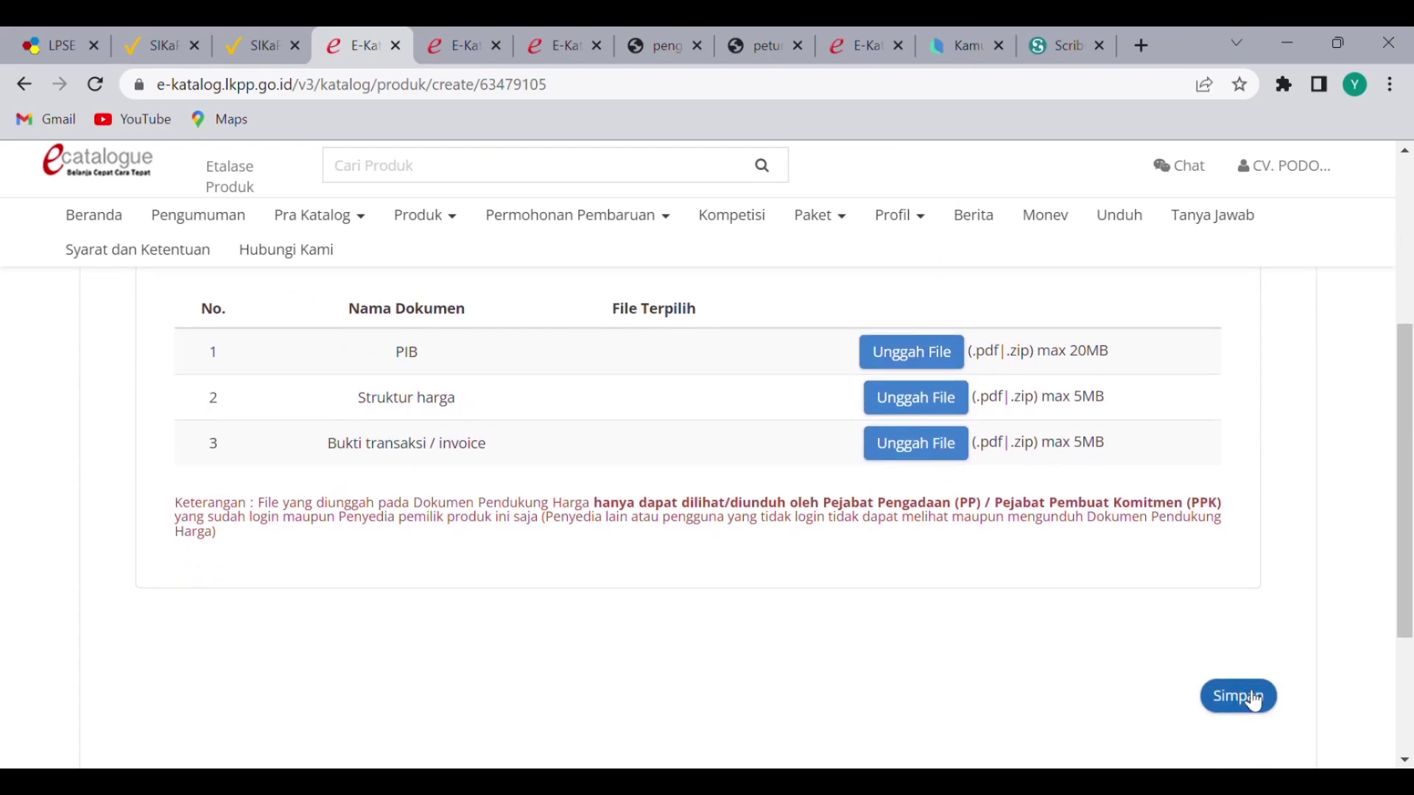
click(1252, 698)
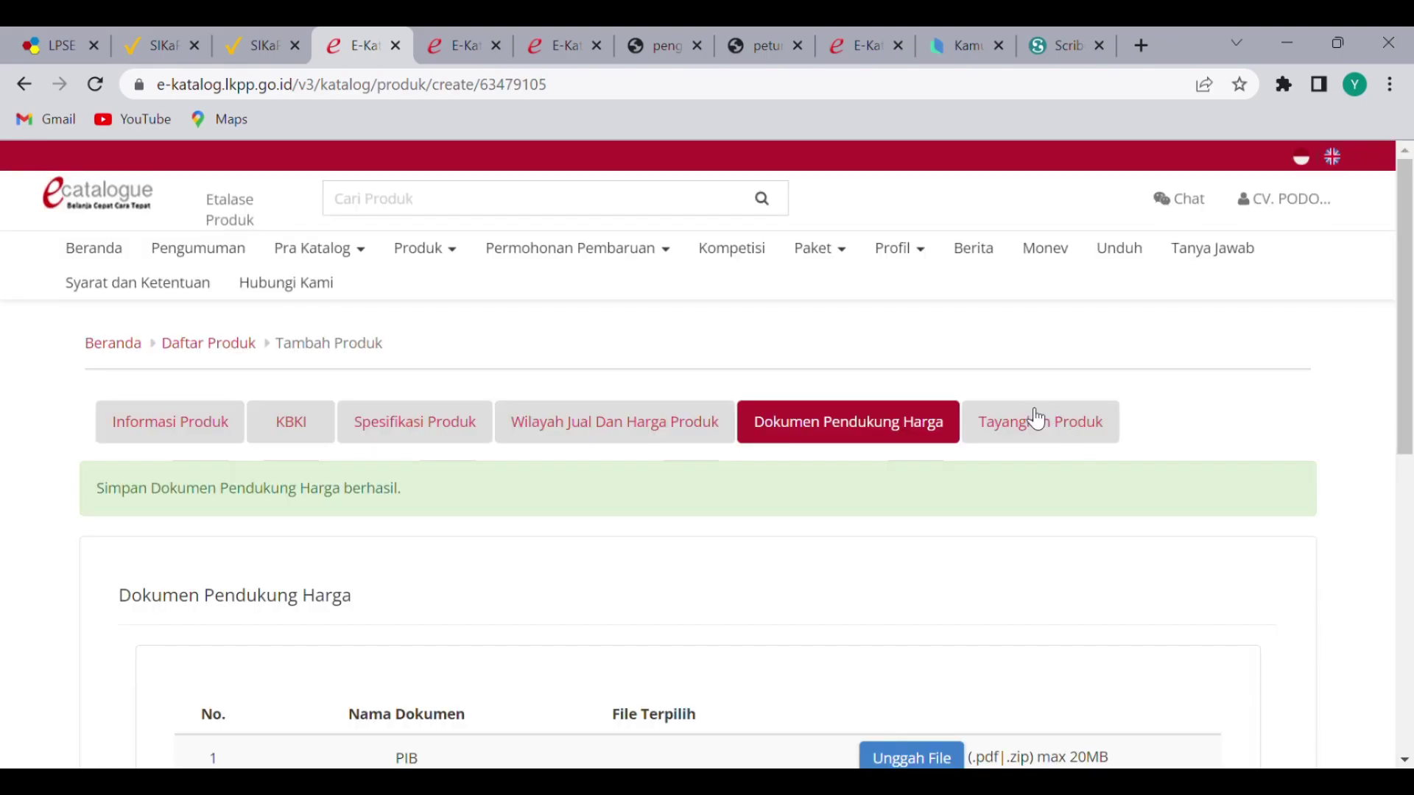
Publish the product from the Tayangkan Produk tab using Tayangkan
click(1038, 434)
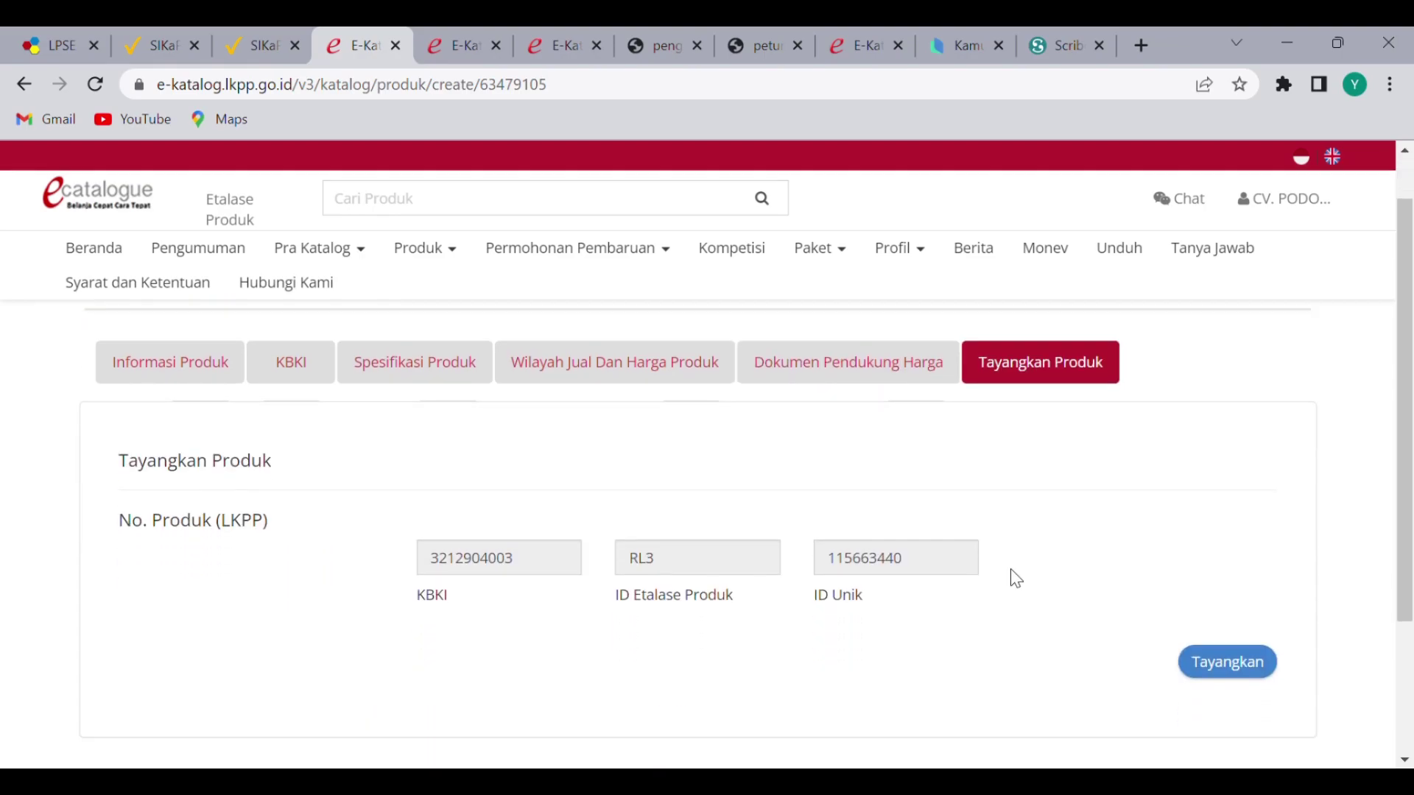
scroll(1013, 575, down, 1)
click(1216, 610)
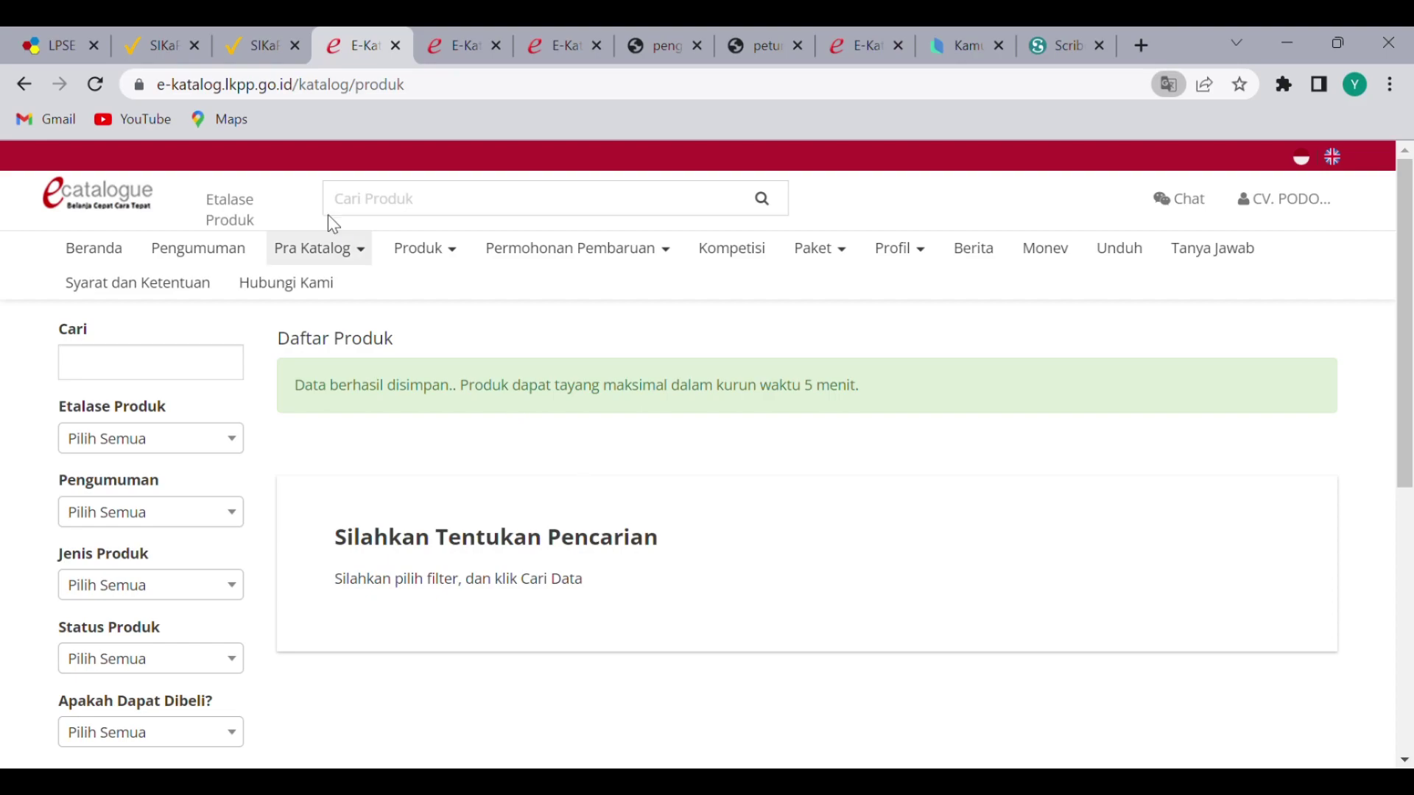
Go to Produk > Daftar Produk and filter Etalase Produk to Alat Tulis Kantor Kabupaten Nganjuk
click(440, 259)
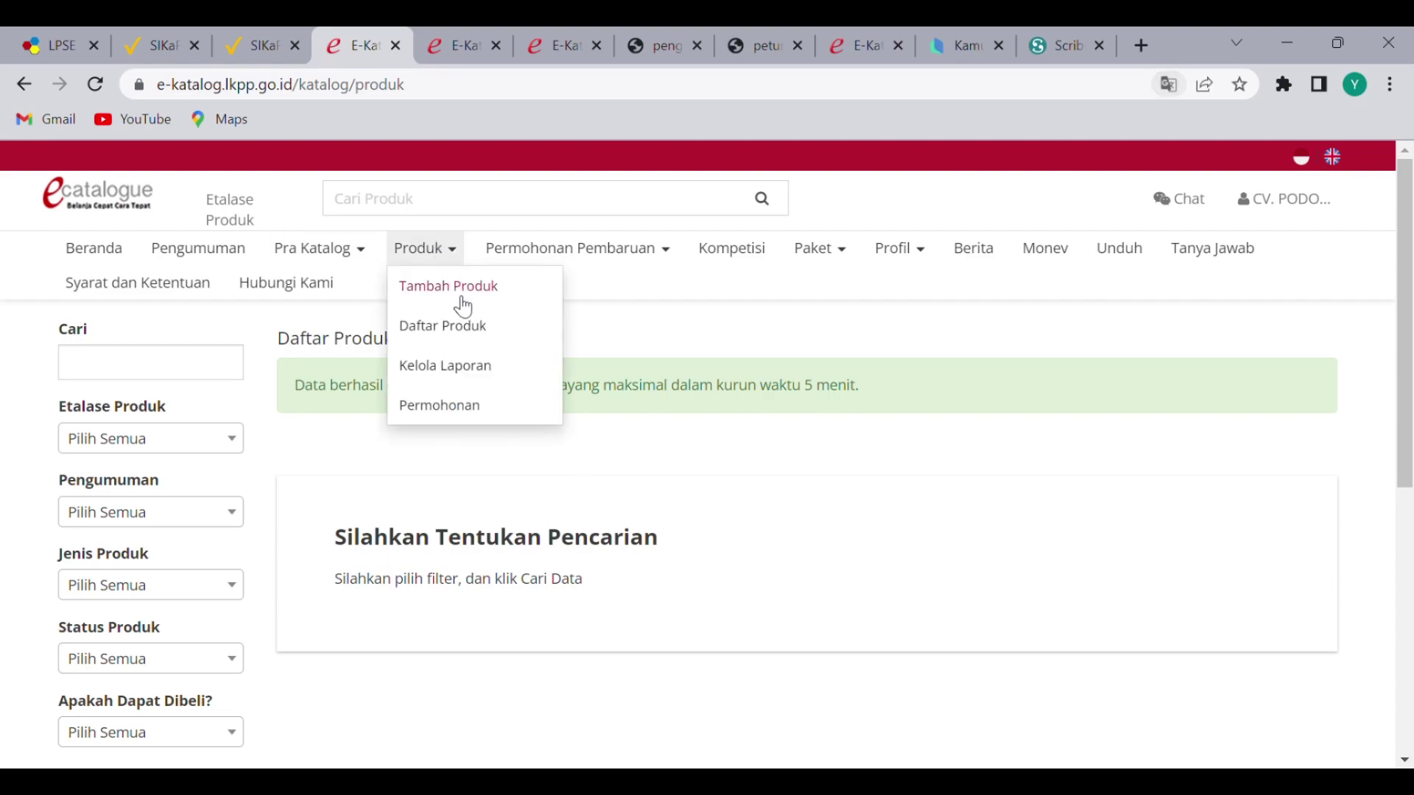
click(463, 324)
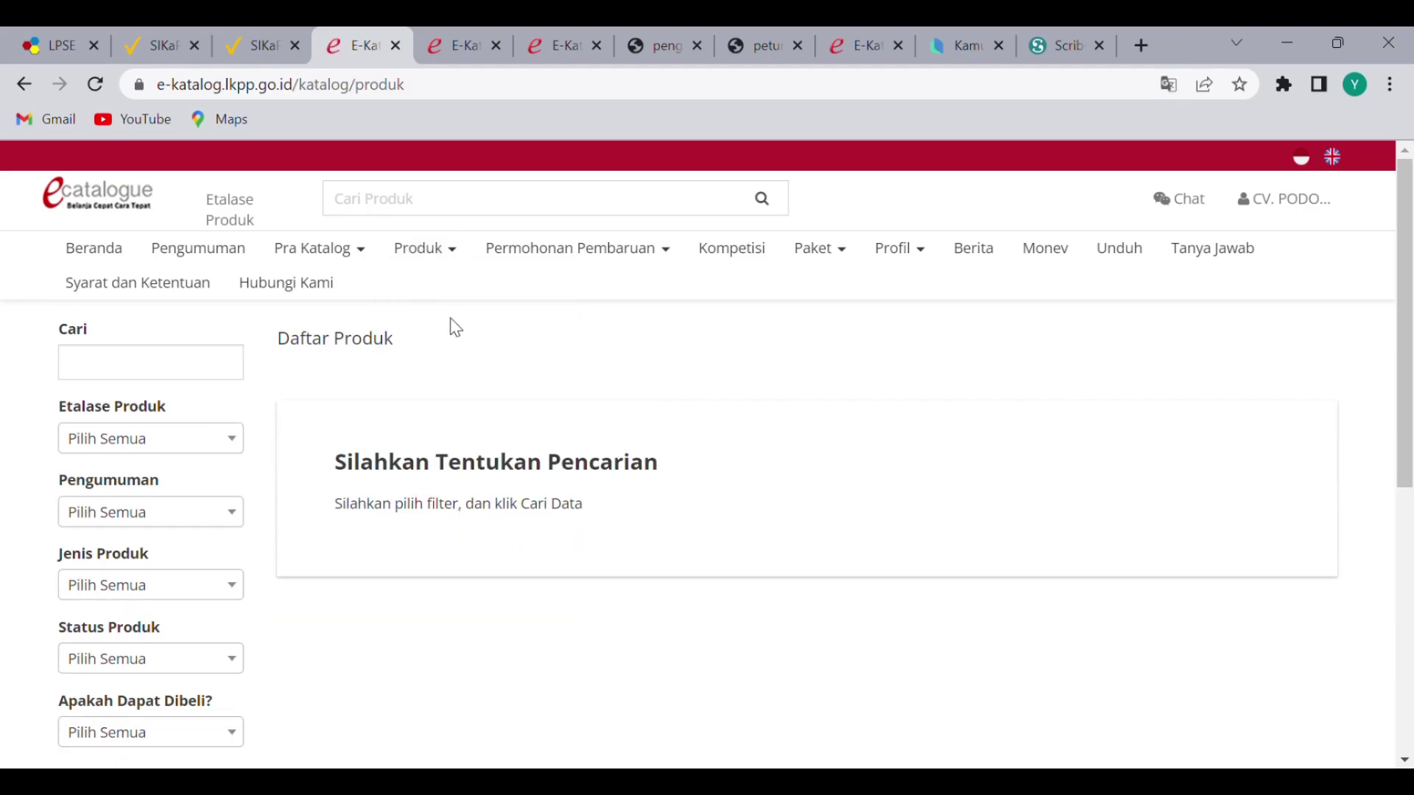
click(195, 449)
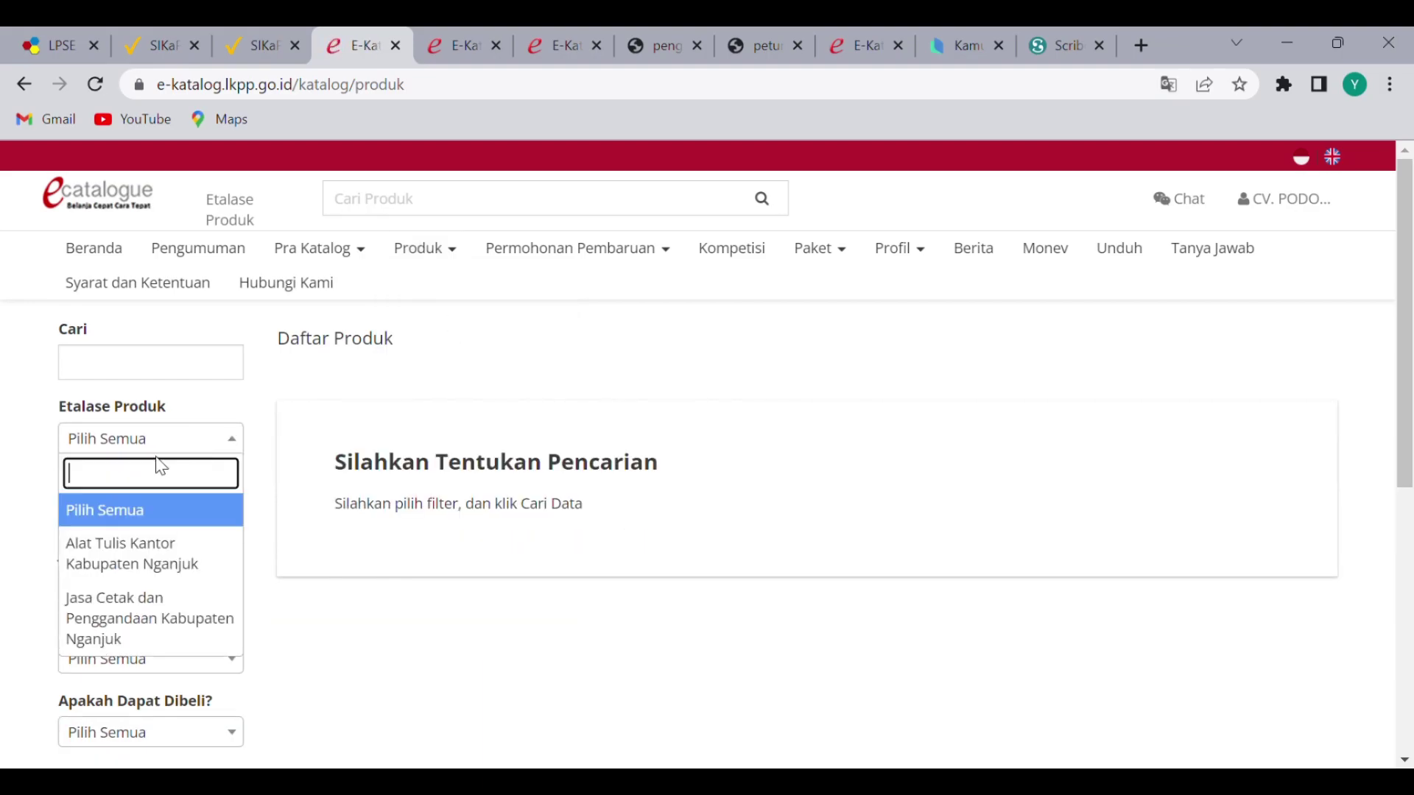
click(139, 545)
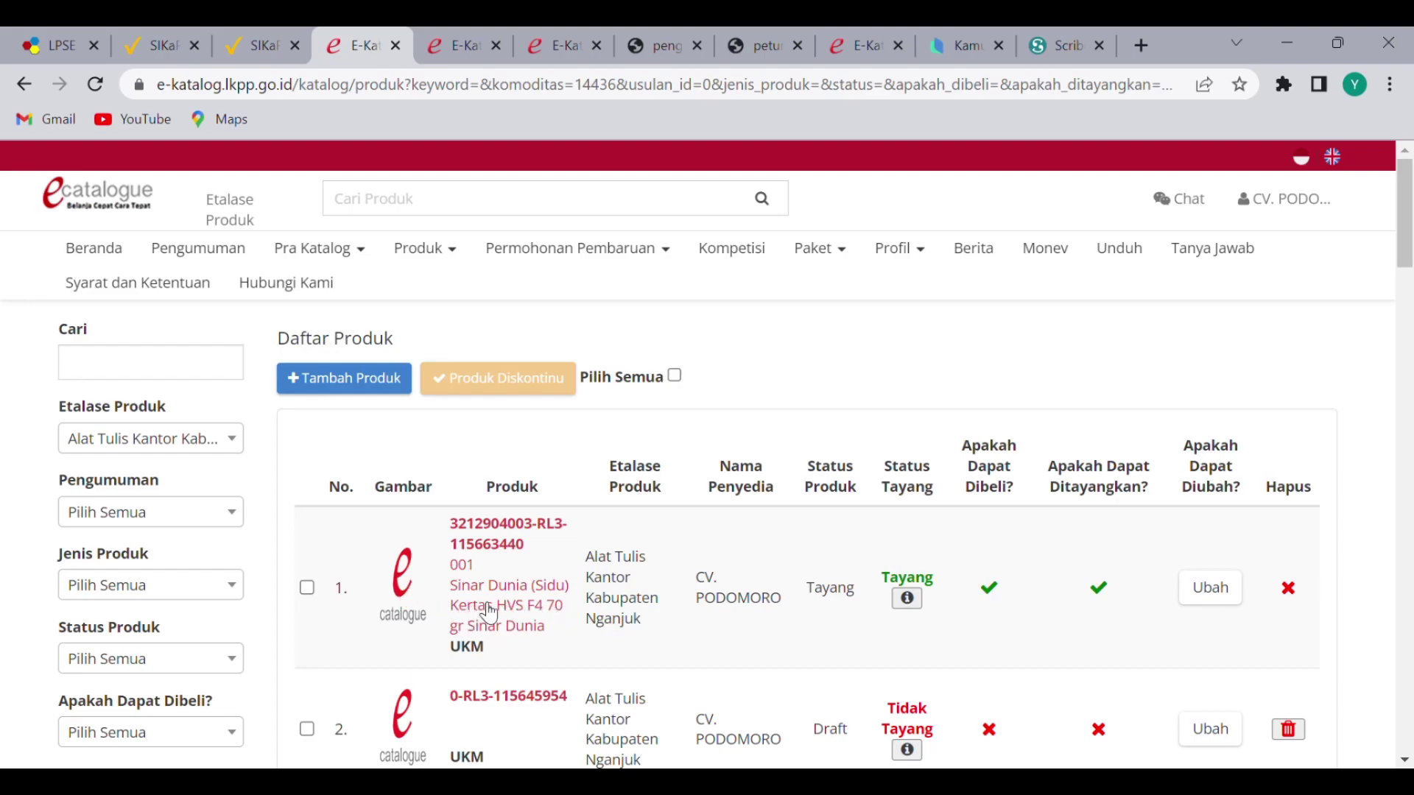
scroll(837, 589, down, 2)
scroll(835, 592, up, 2)
Open the Sinar Dunia HVS F4 70 gr product page and scroll through its specifications
click(505, 595)
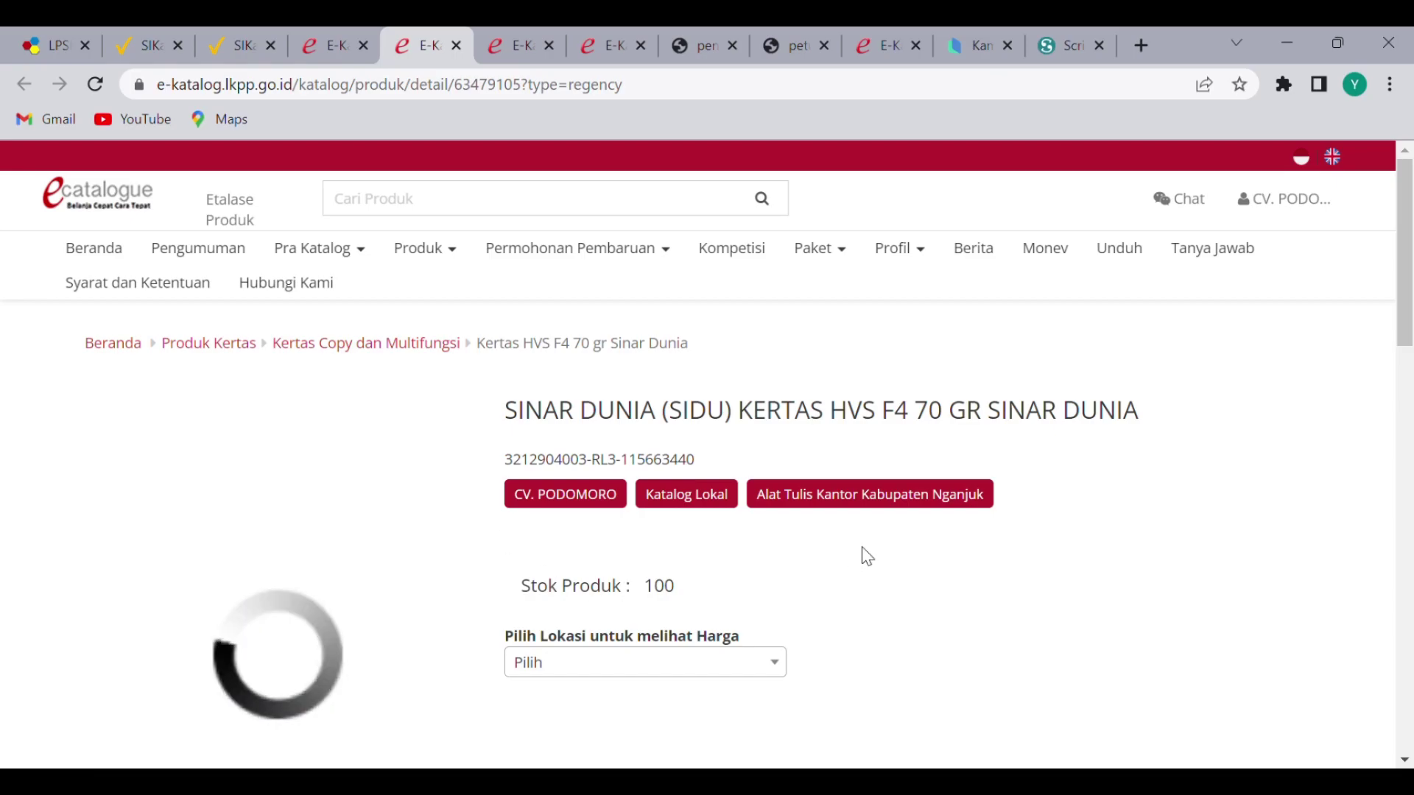
scroll(867, 558, down, 5)
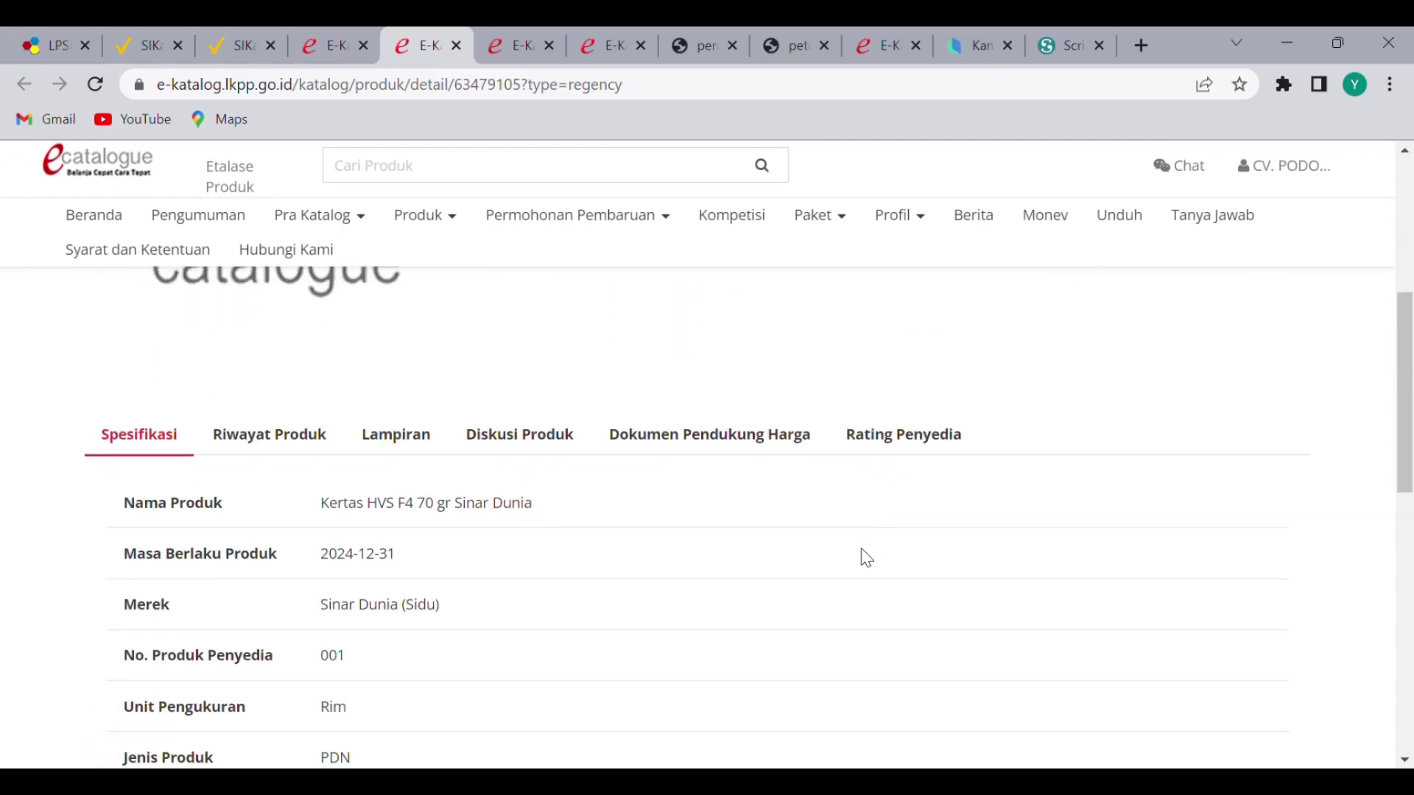
scroll(862, 558, down, 2)
scroll(621, 505, down, 2)
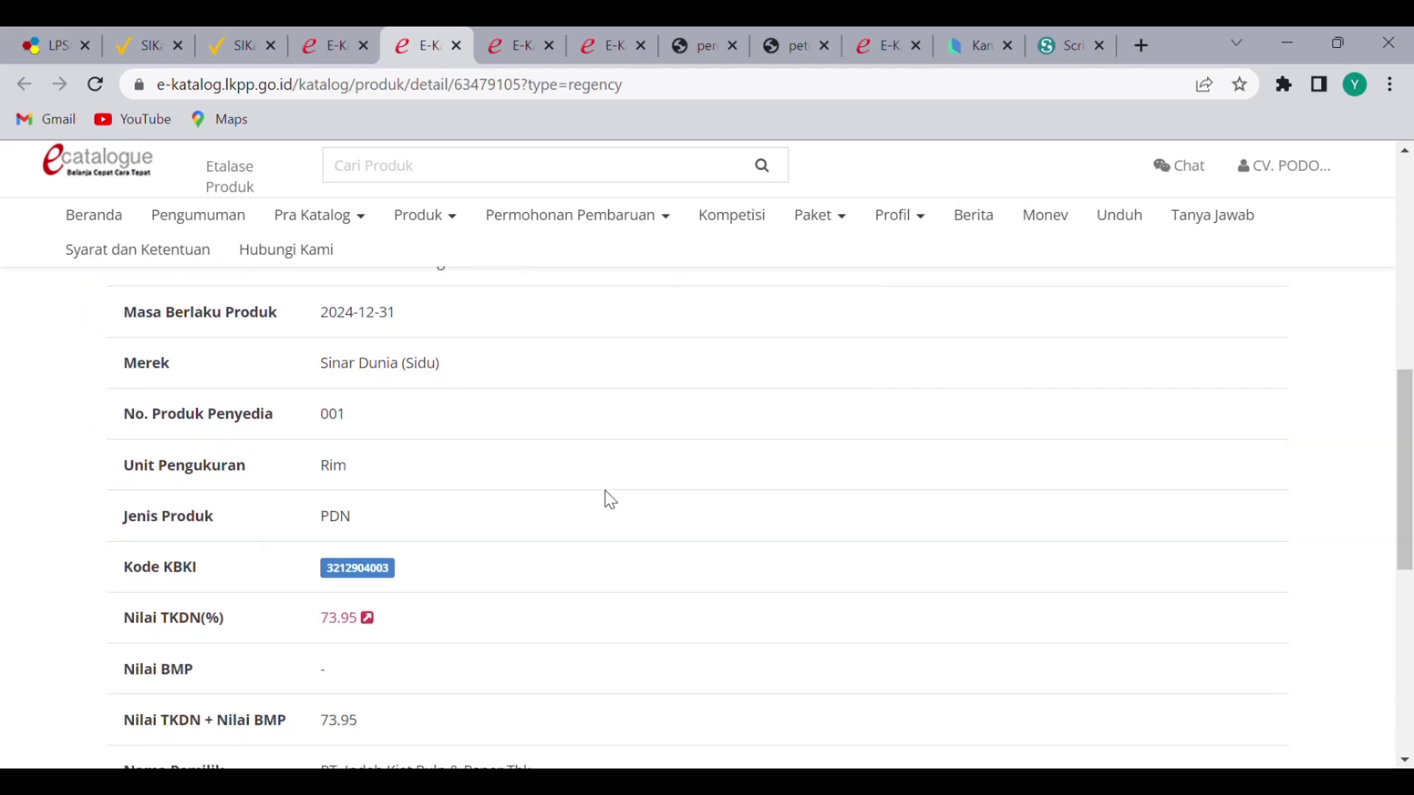
scroll(611, 500, up, 8)
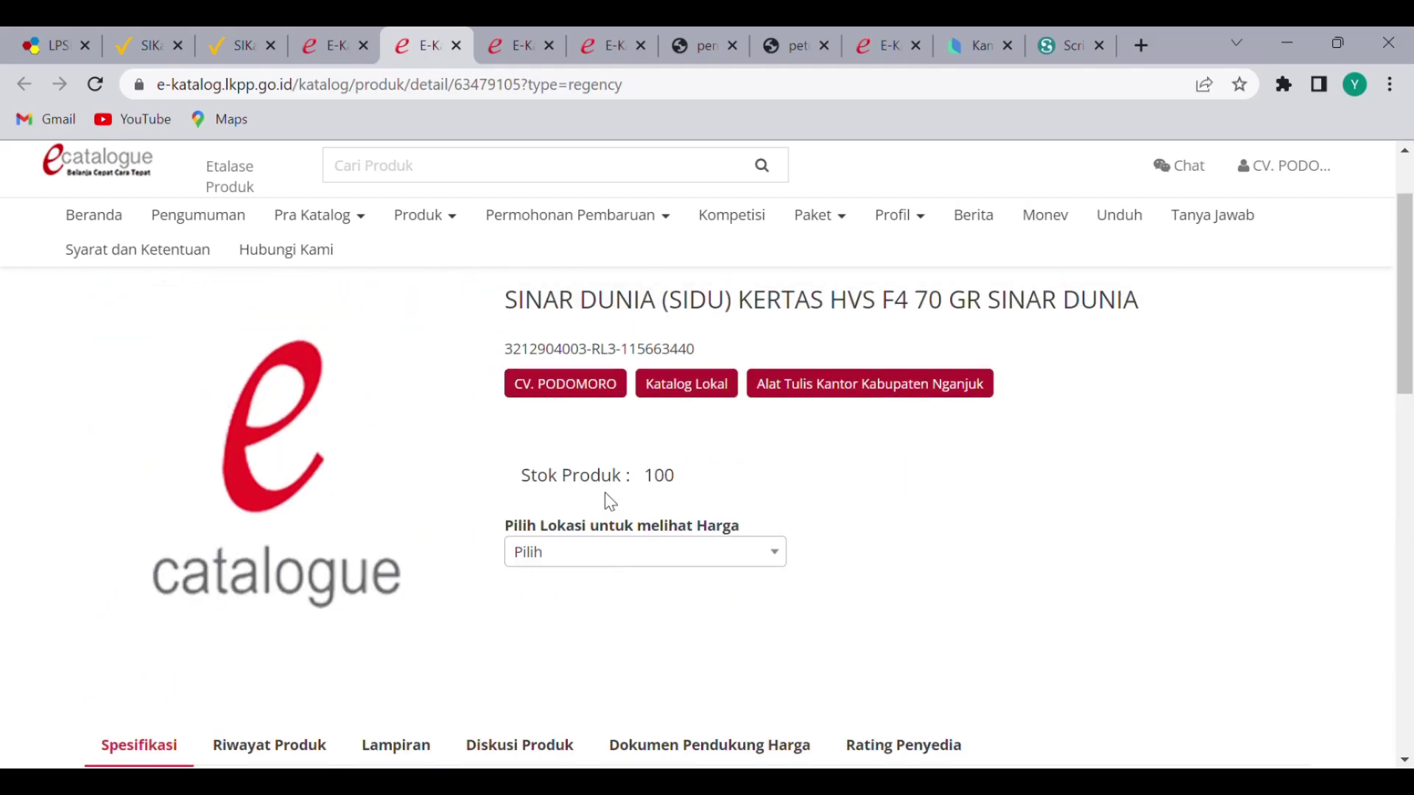
scroll(577, 439, up, 2)
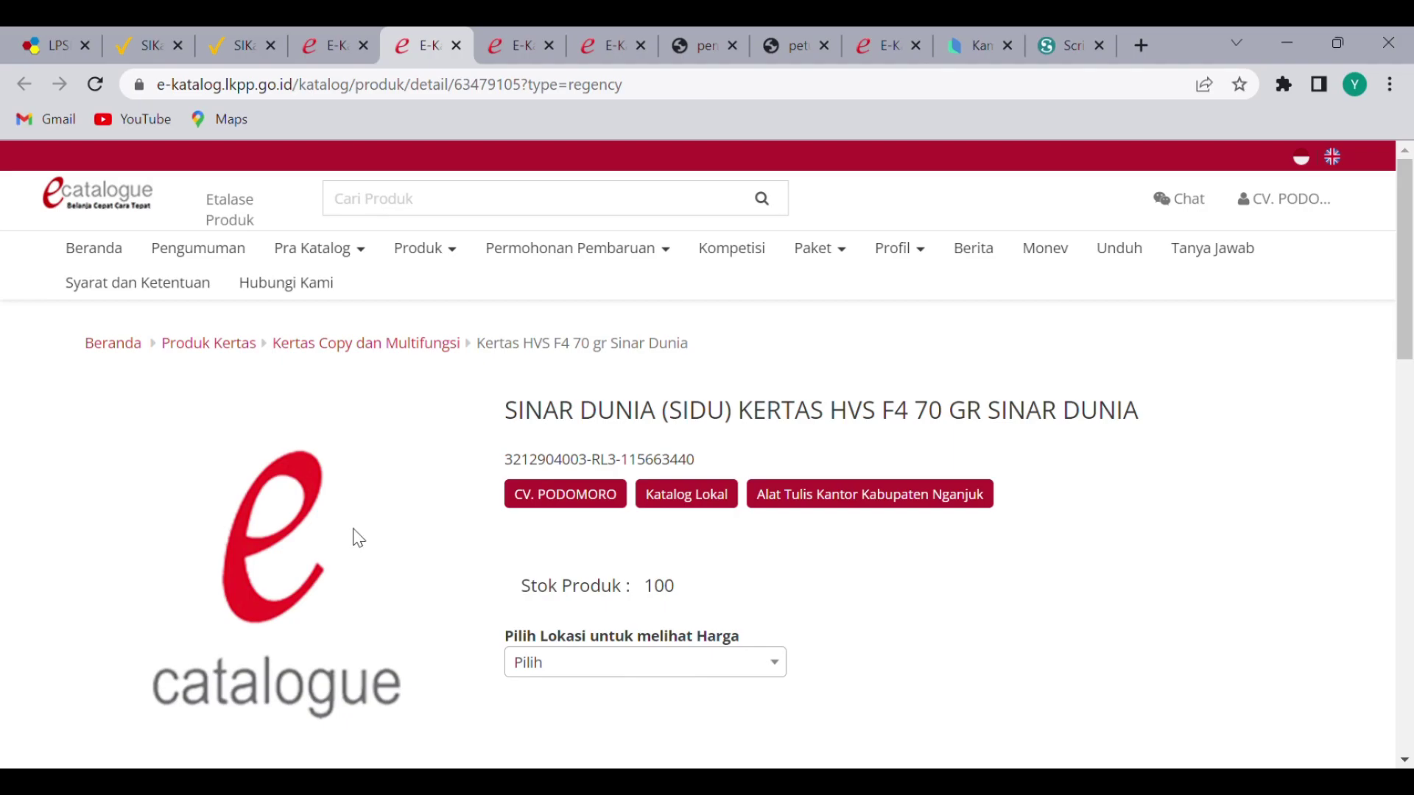
scroll(902, 574, down, 5)
scroll(773, 545, down, 2)
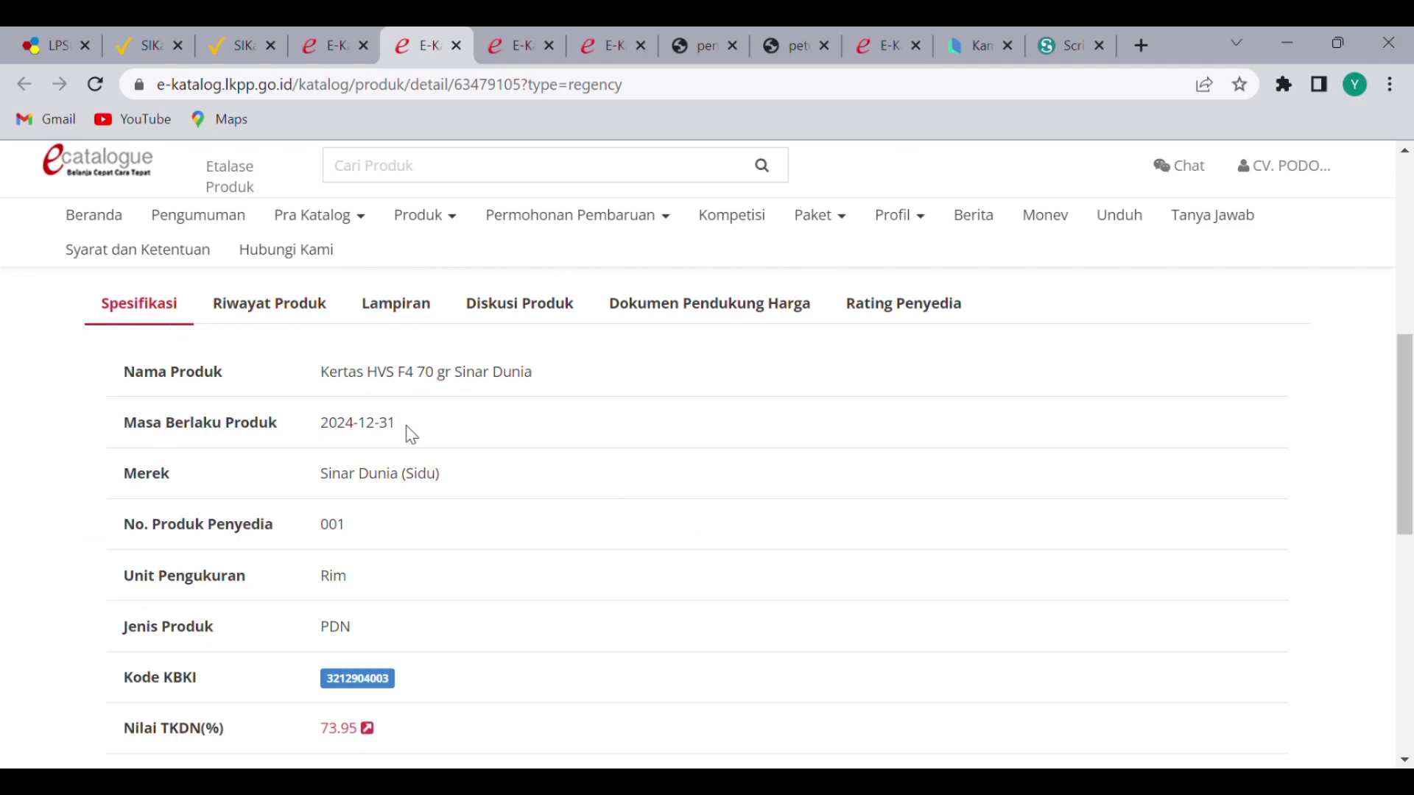
scroll(316, 489, down, 2)
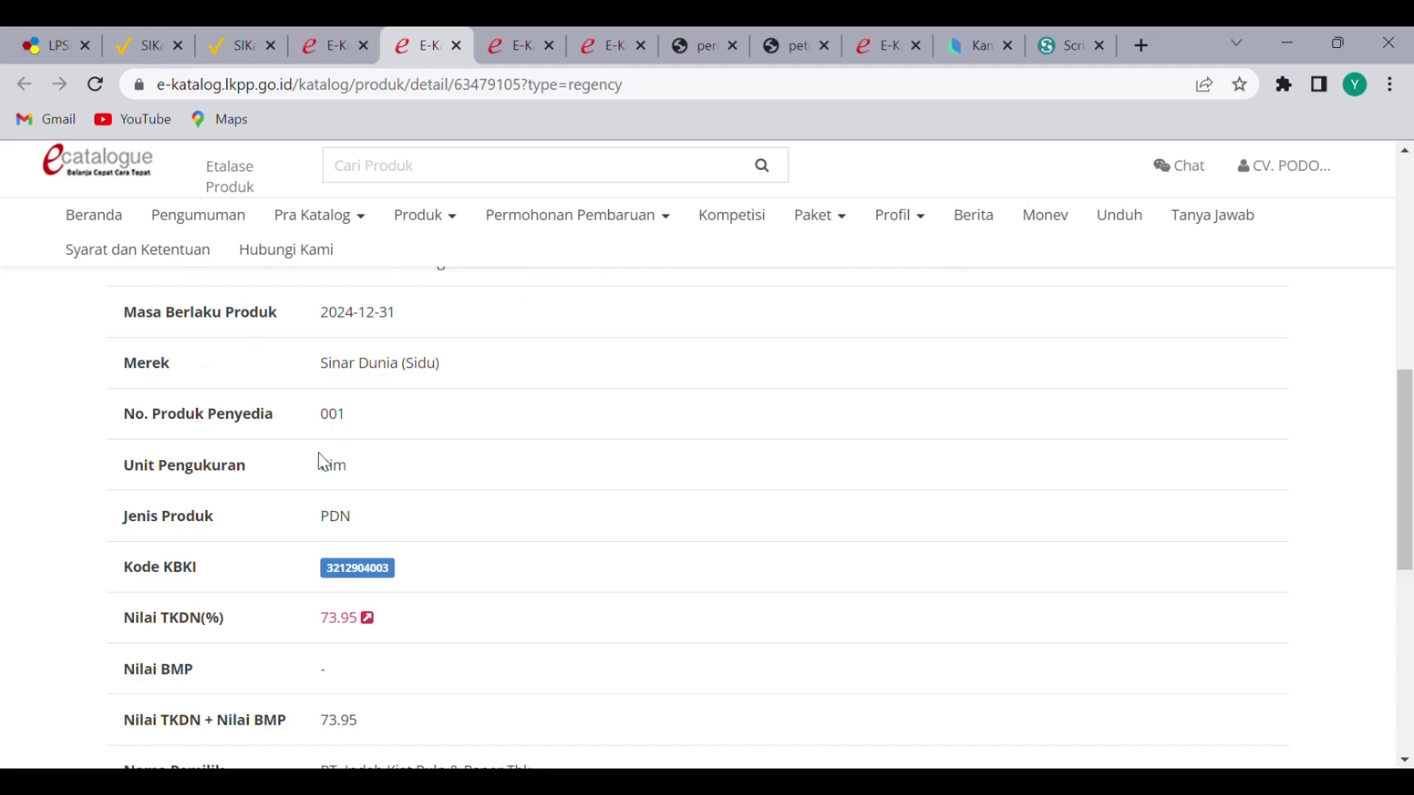
scroll(306, 665, down, 4)
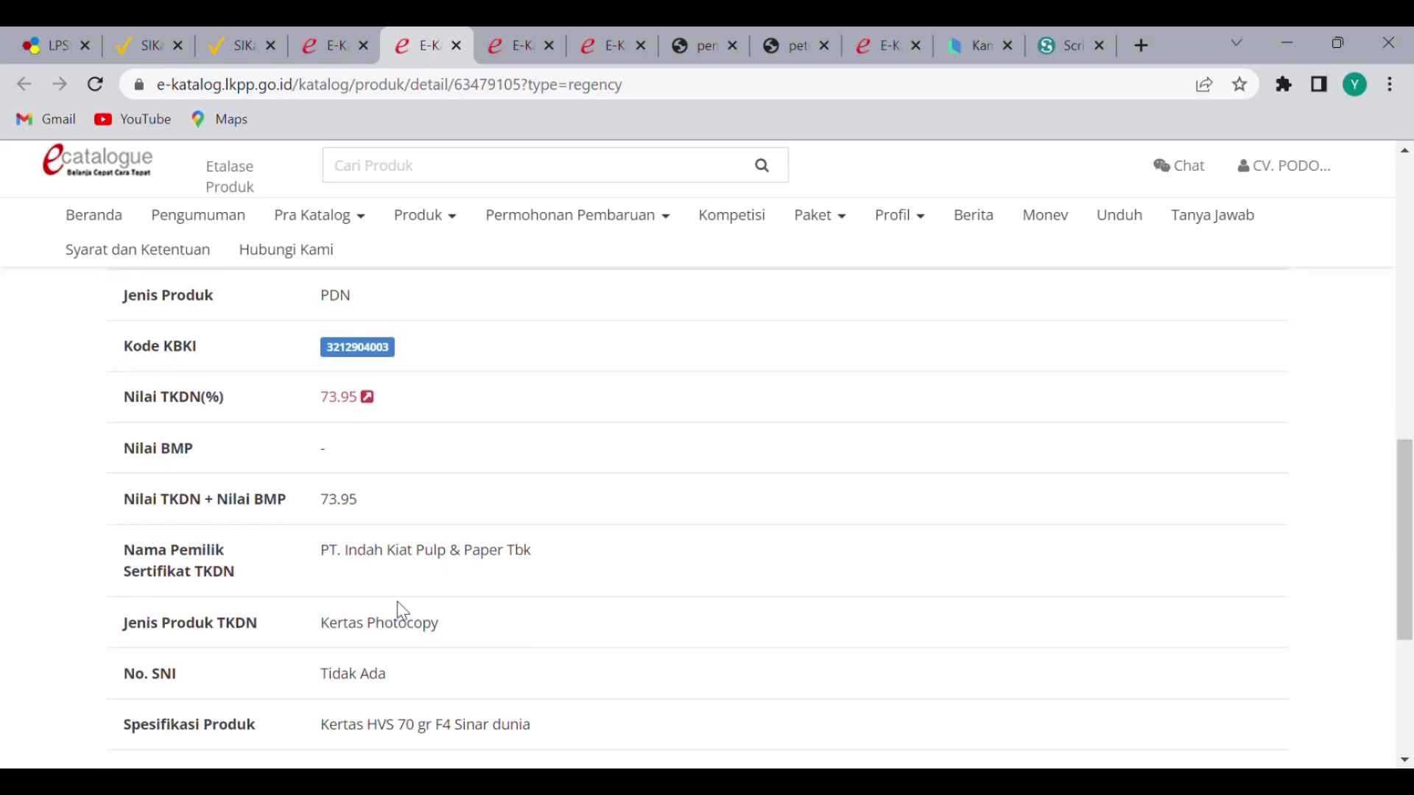
scroll(332, 589, down, 2)
scroll(464, 545, down, 2)
scroll(382, 600, up, 10)
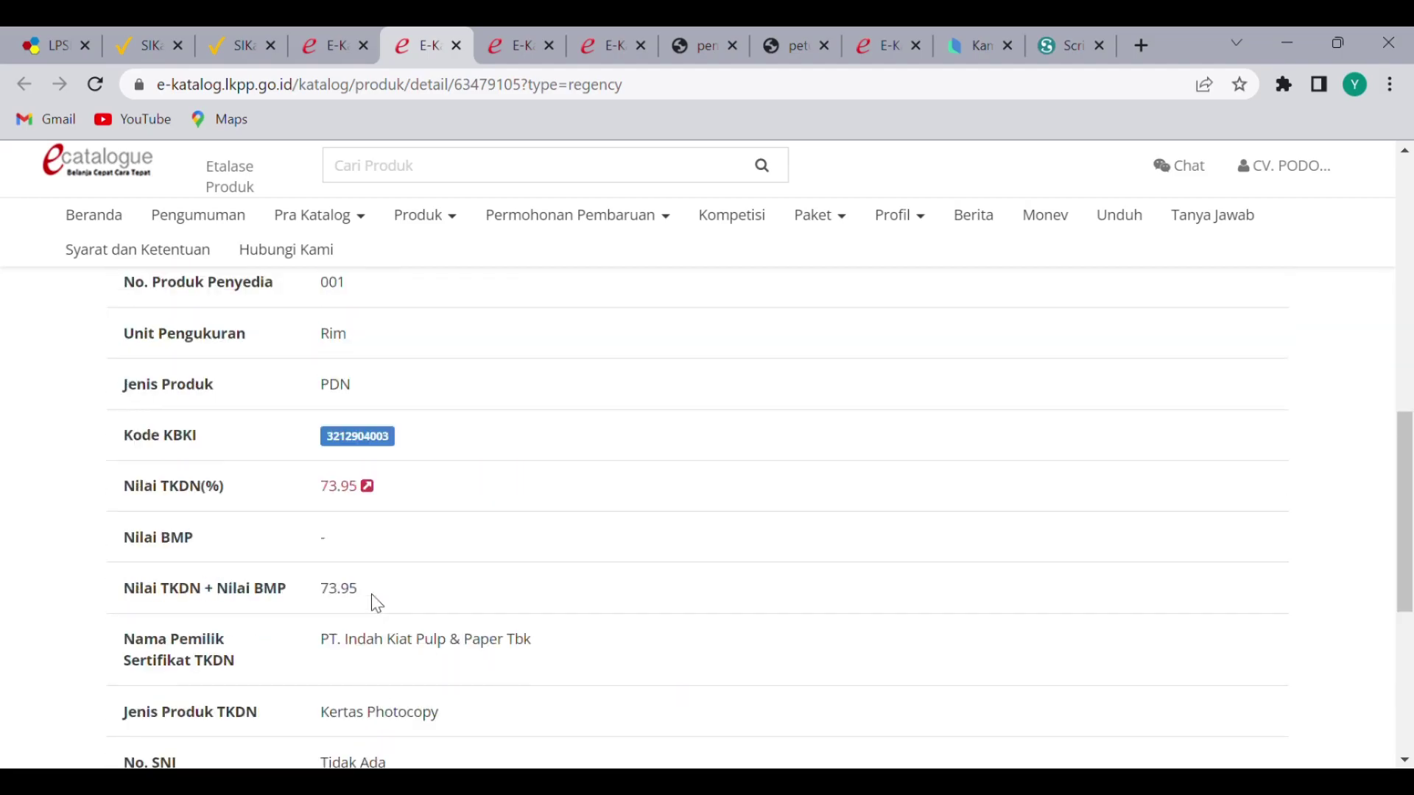
View the Riwayat Produk, Lampiran, Diskusi Produk, Dokumen Pendukung Harga and Rating Penyedia tabs
click(304, 315)
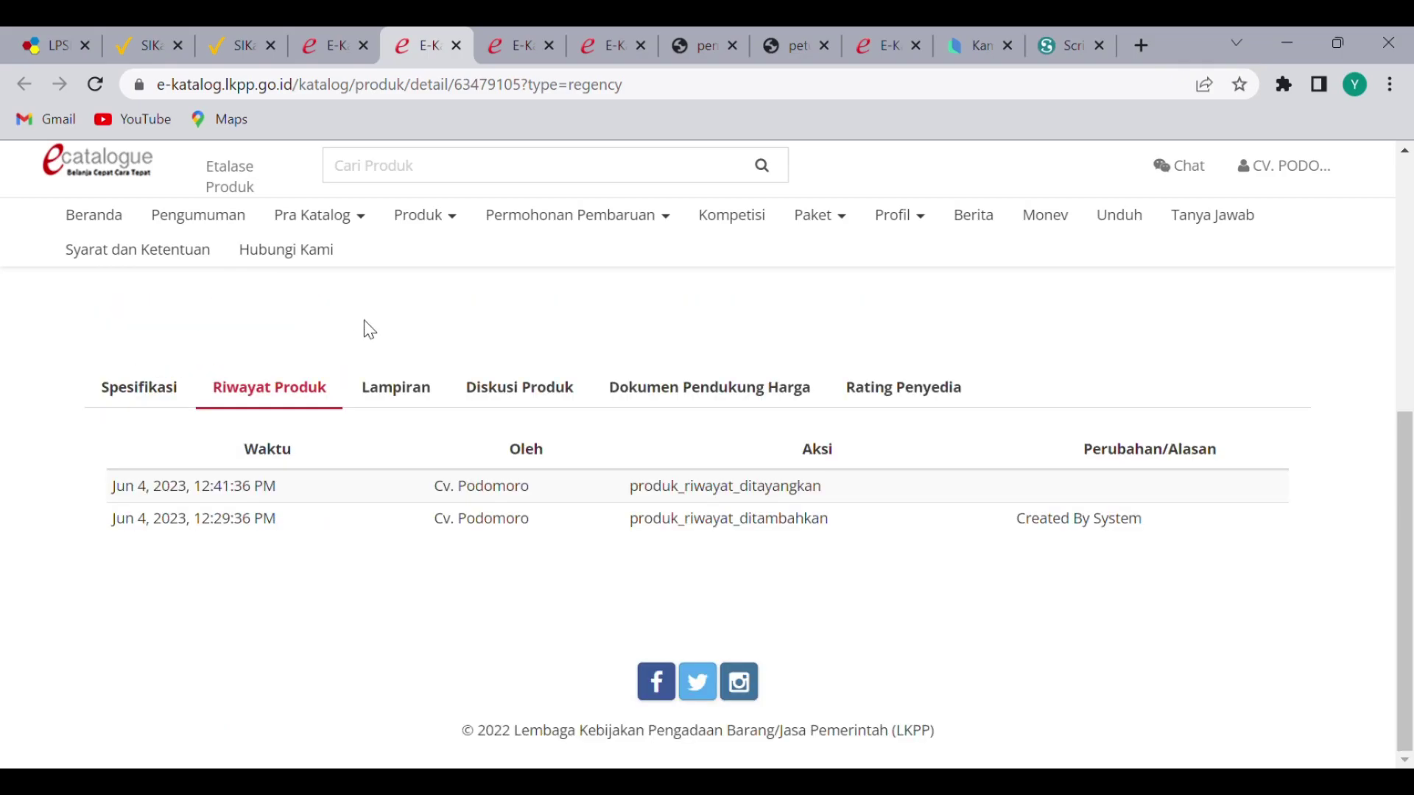
click(407, 406)
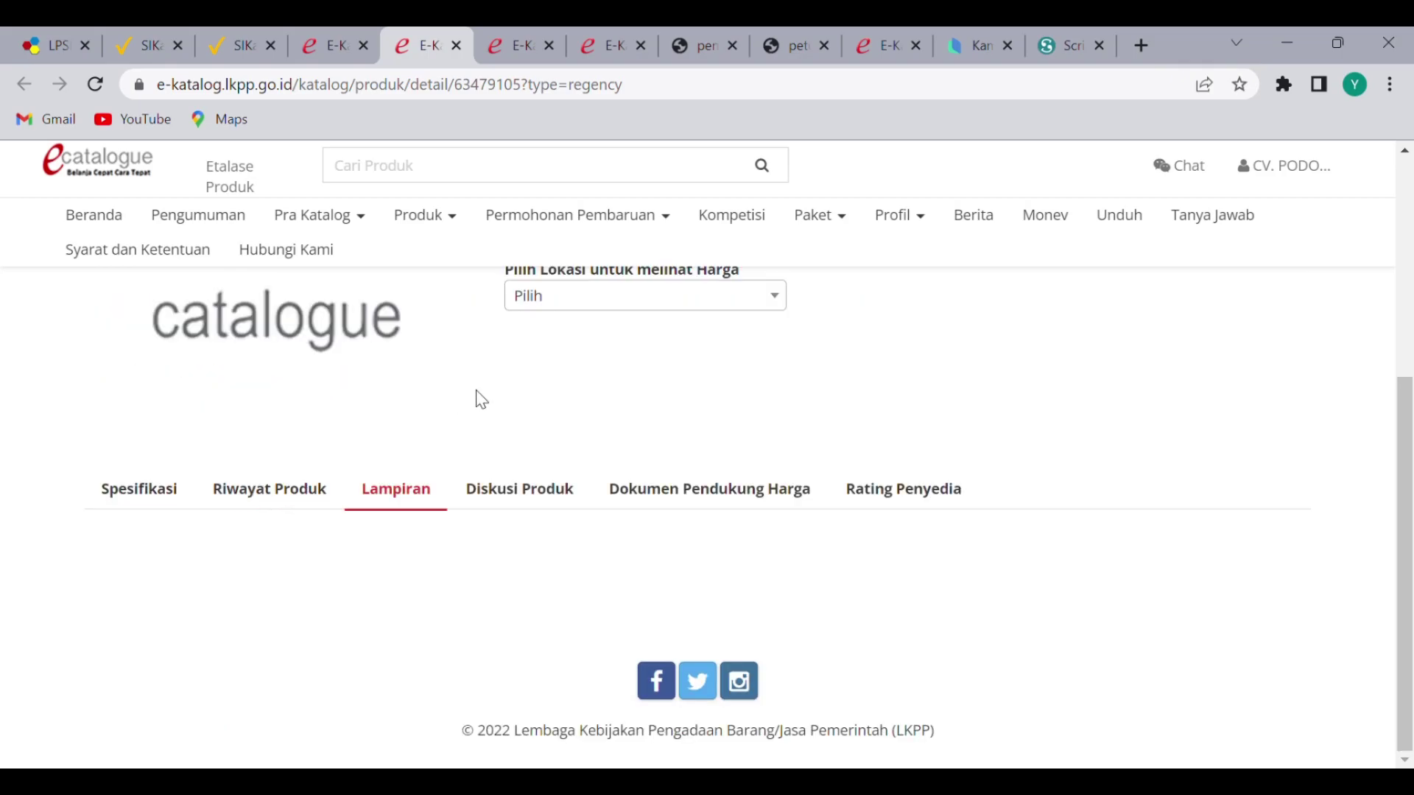
click(543, 491)
click(672, 500)
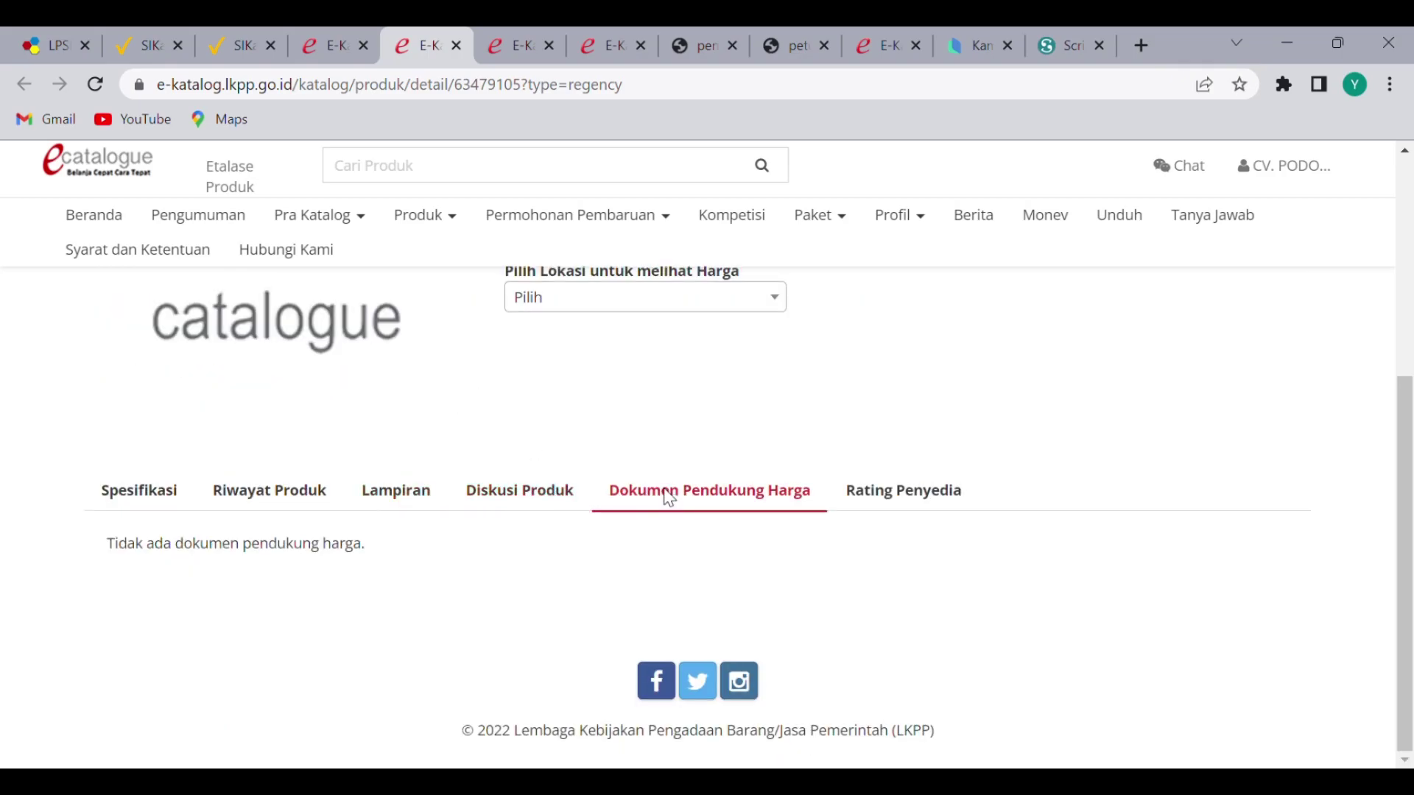
click(859, 516)
scroll(861, 523, up, 2)
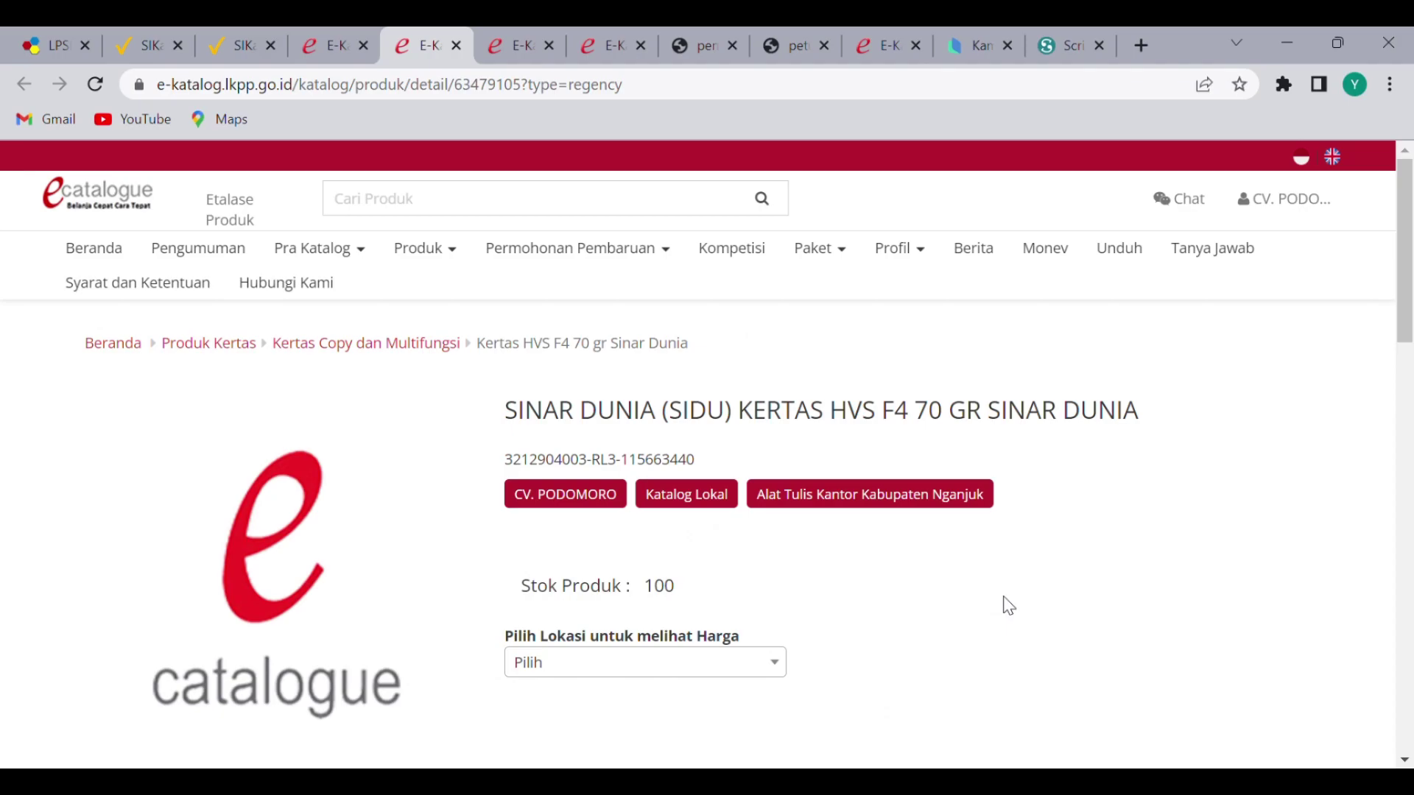
Start a Tambah Produk form with Alat Tulis Kantor Kabupaten Nganjuk and its registration announcement selected
click(442, 259)
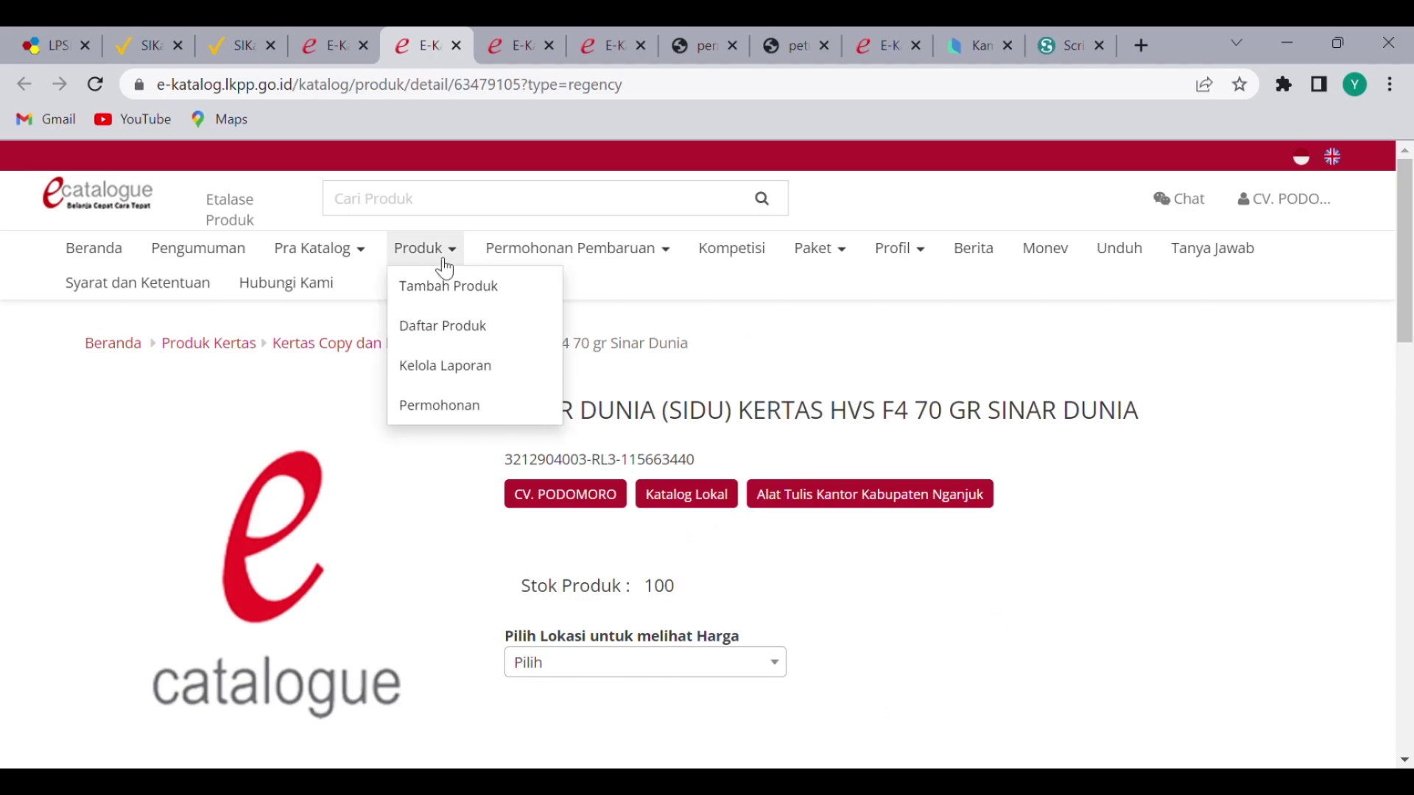
click(448, 284)
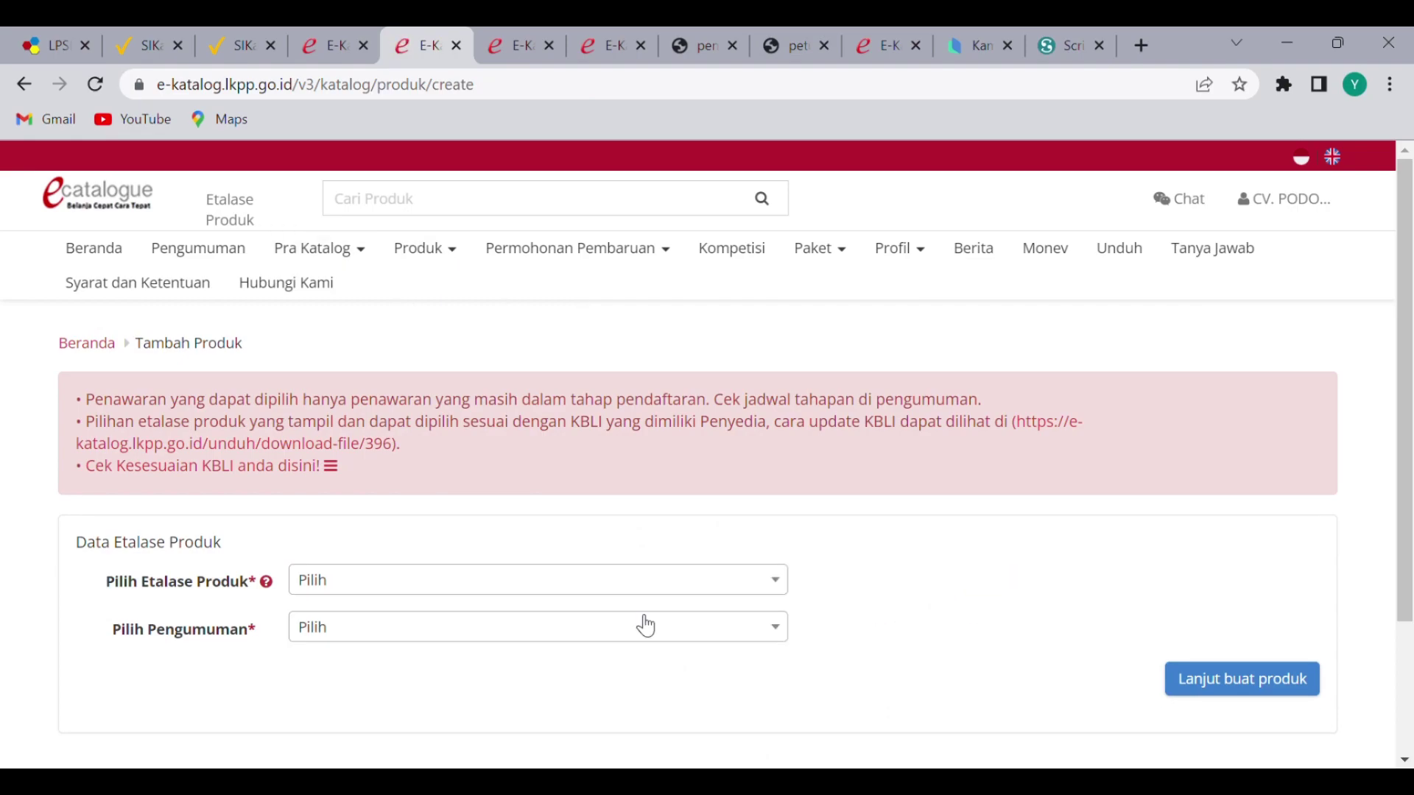
click(653, 587)
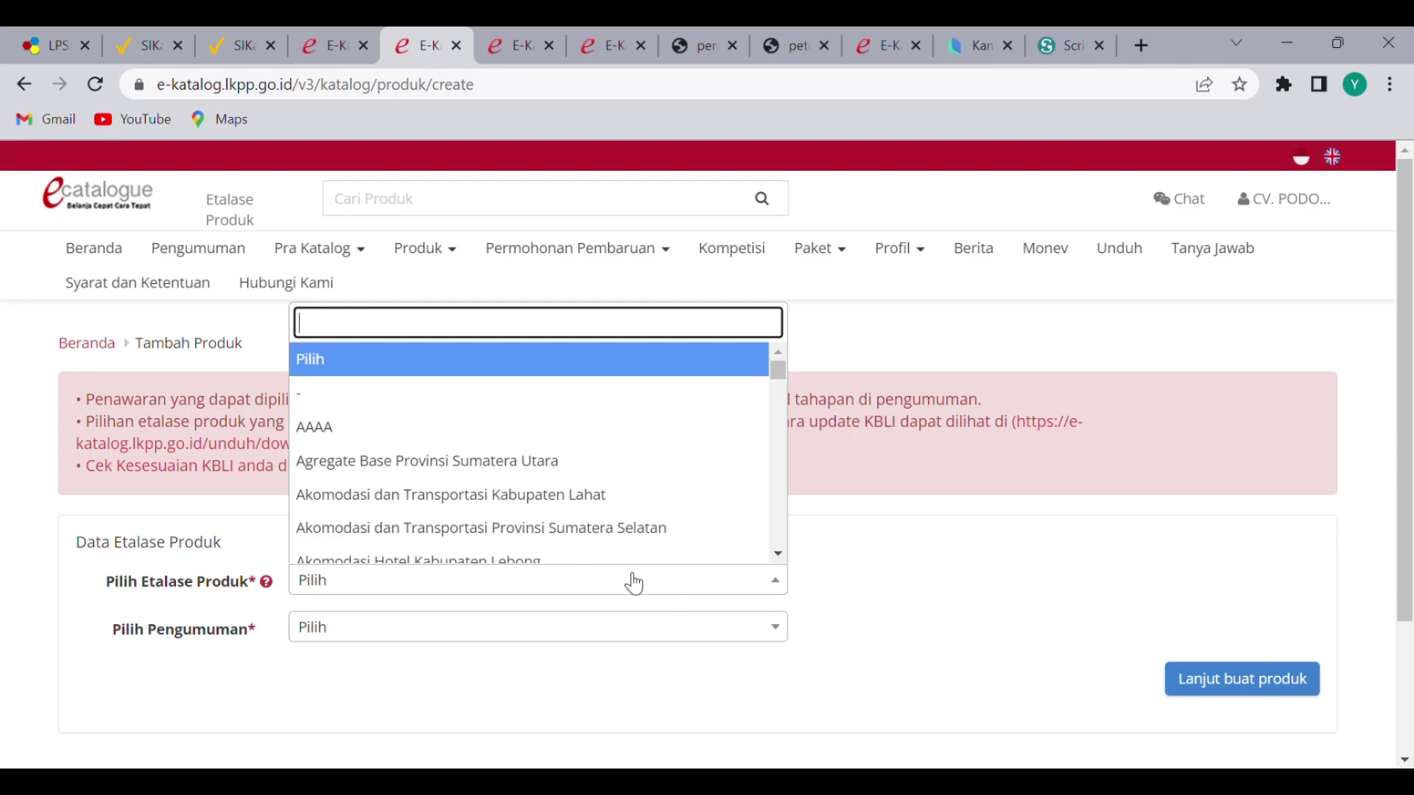
text(n Nganj)
text(uk)
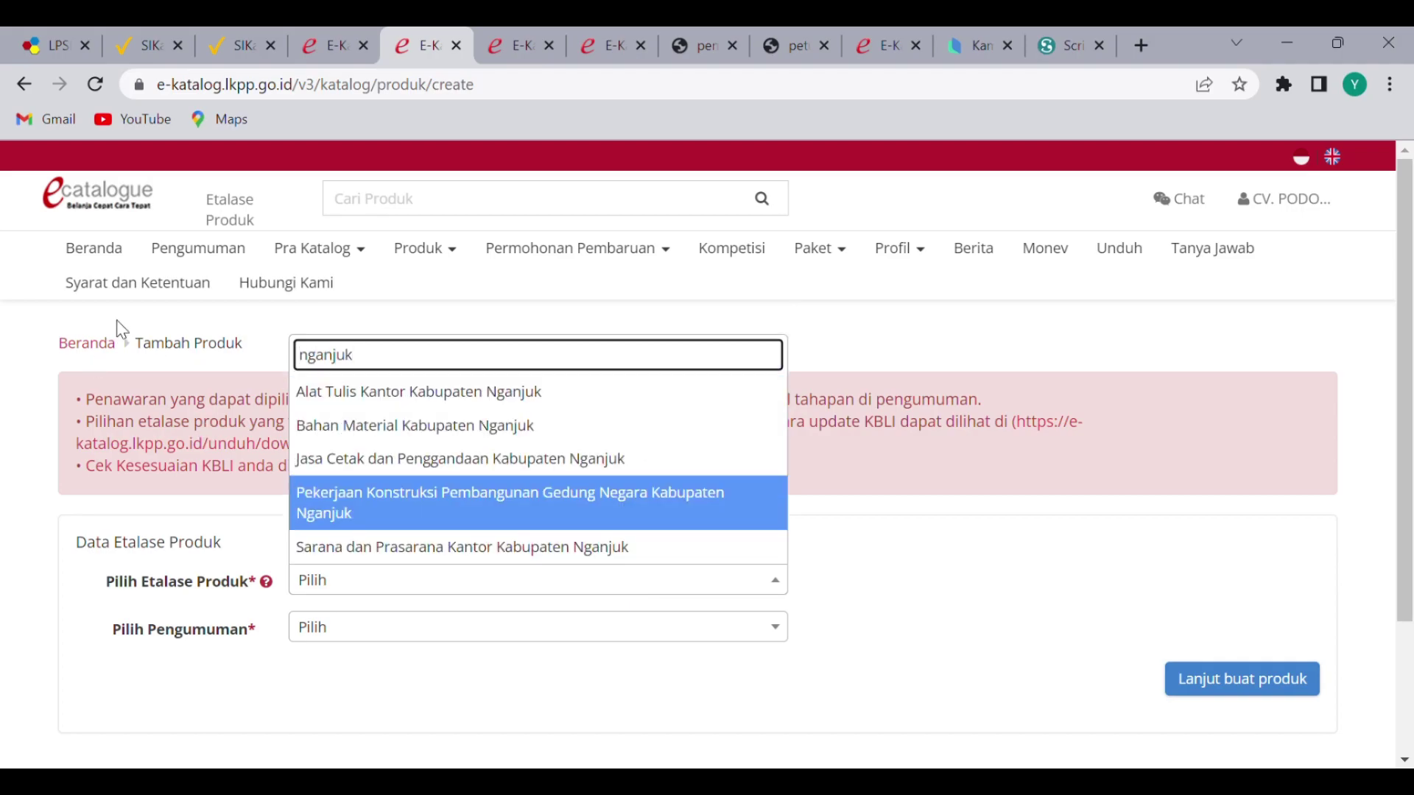
click(372, 397)
click(539, 616)
click(497, 598)
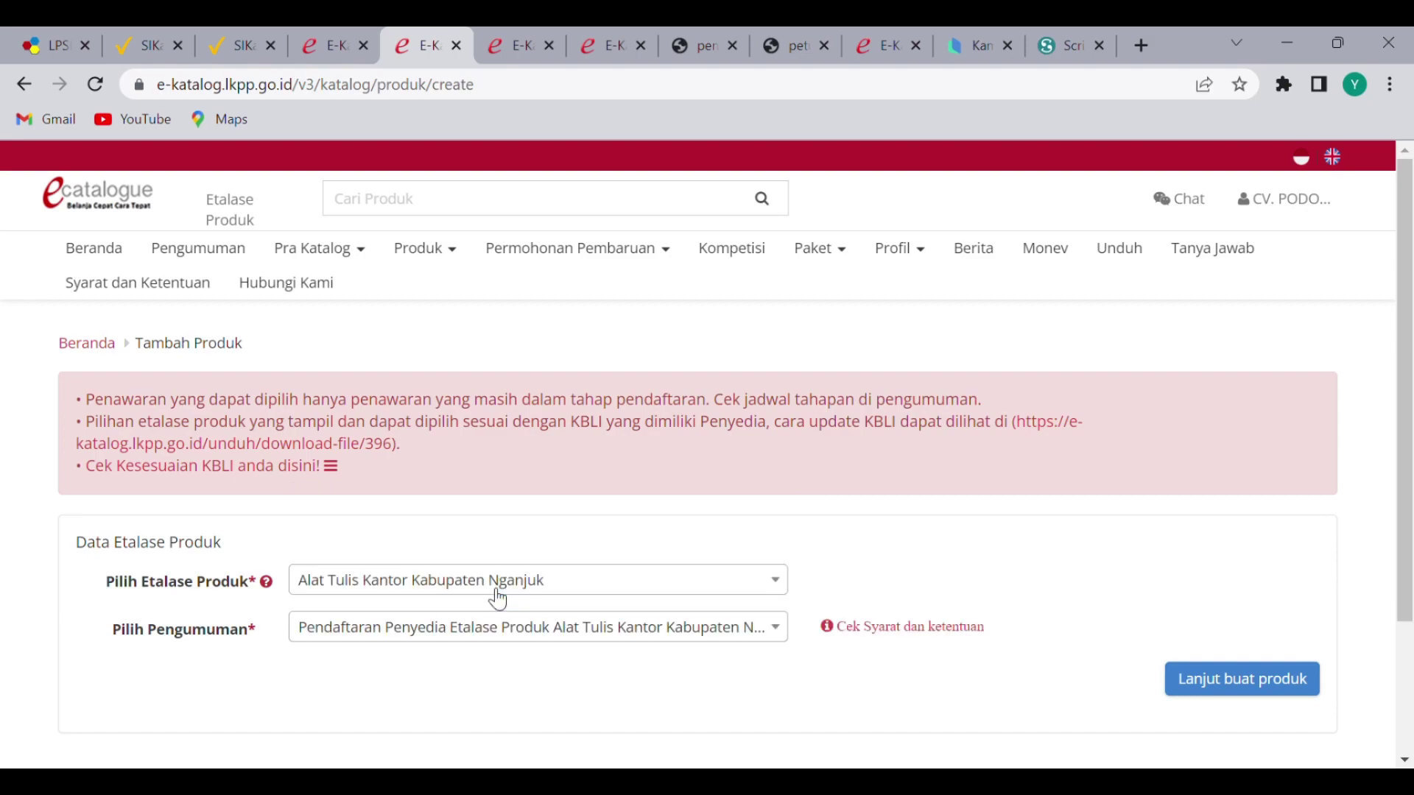